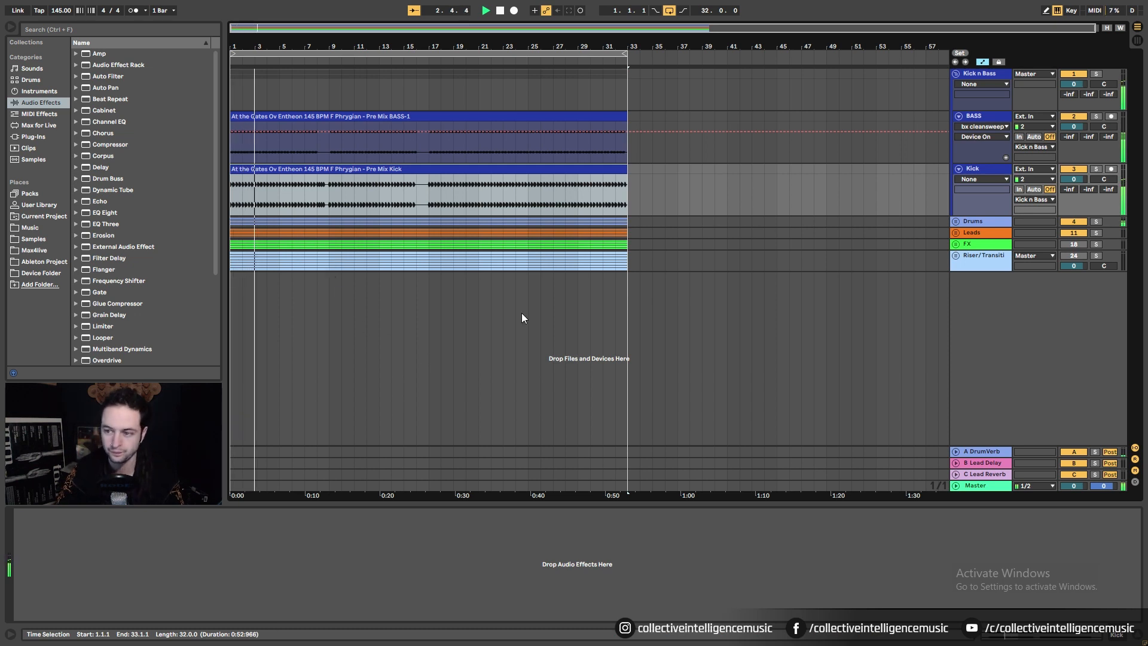
Step: Unfold the FX group and look through its tracks
{"action": "left_click", "coordinate": [956, 246]}
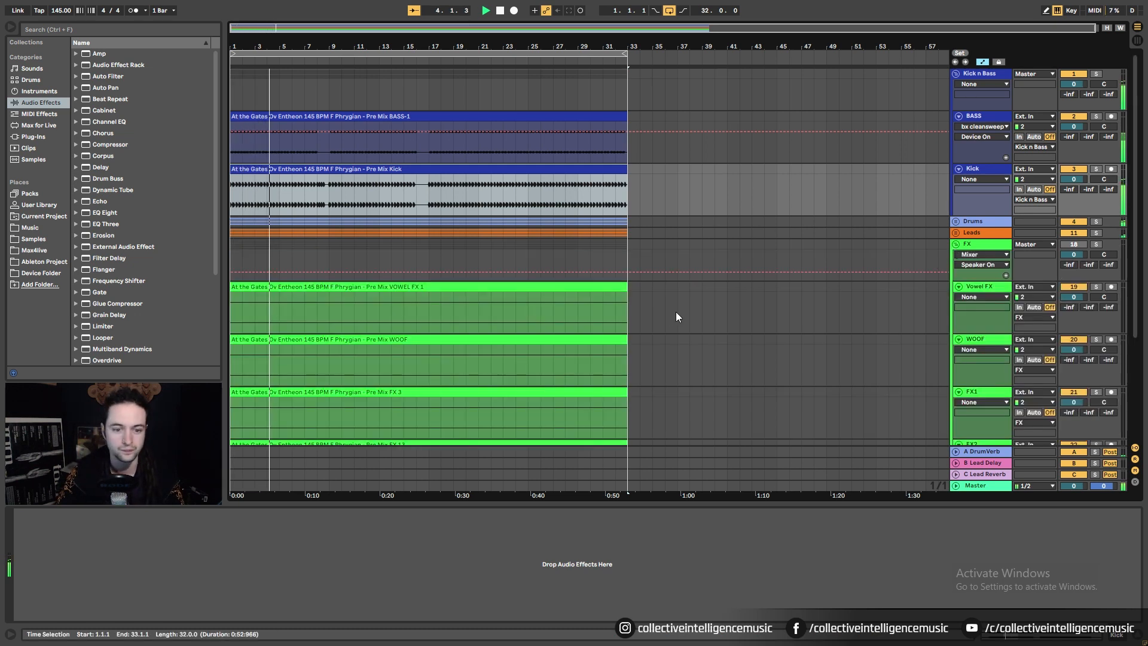
{"action": "scroll", "coordinate": [670, 314], "scroll_direction": "down", "scroll_amount": 5}
{"action": "scroll", "coordinate": [669, 314], "scroll_direction": "up", "scroll_amount": 2}
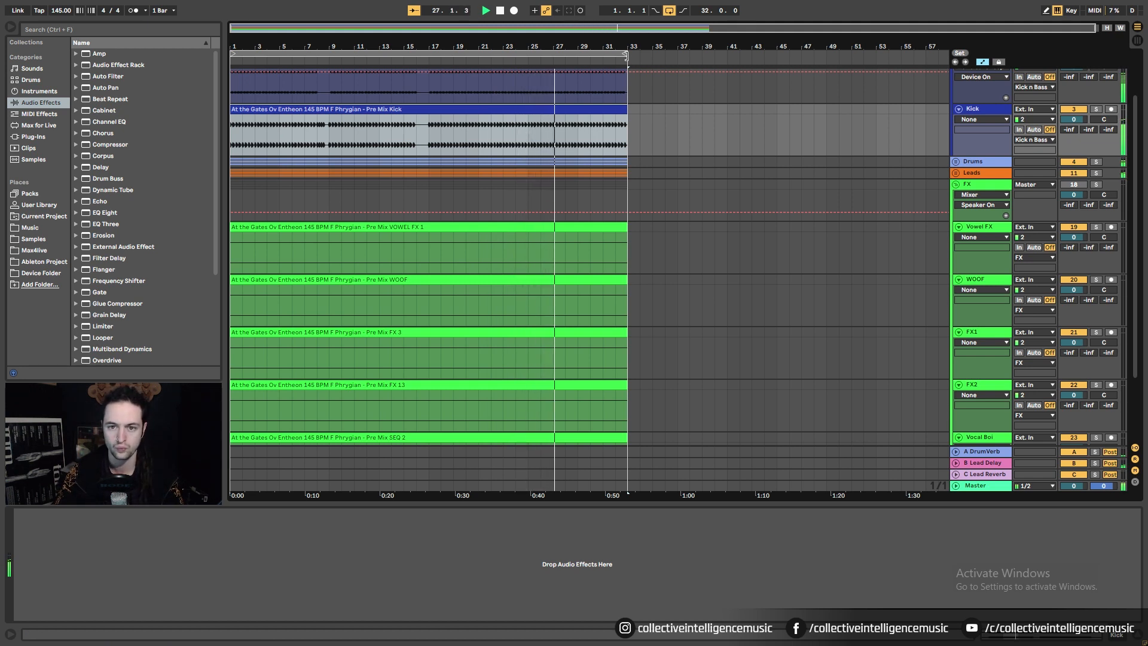
Step: Extend the arrangement loop to 34 bars, past the end of the clips
{"action": "left_click_drag", "start_coordinate": [628, 54], "coordinate": [652, 54]}
{"action": "scroll", "coordinate": [552, 210], "scroll_direction": "up", "scroll_amount": 2}
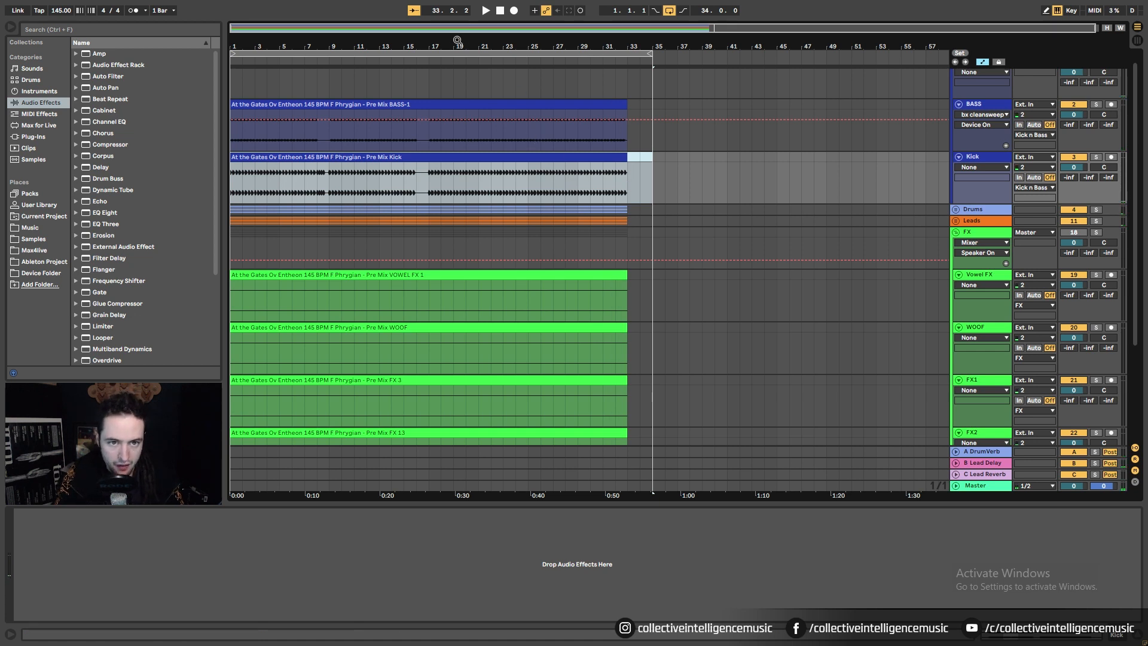
{"action": "scroll", "coordinate": [508, 116], "scroll_direction": "up", "scroll_amount": 1}
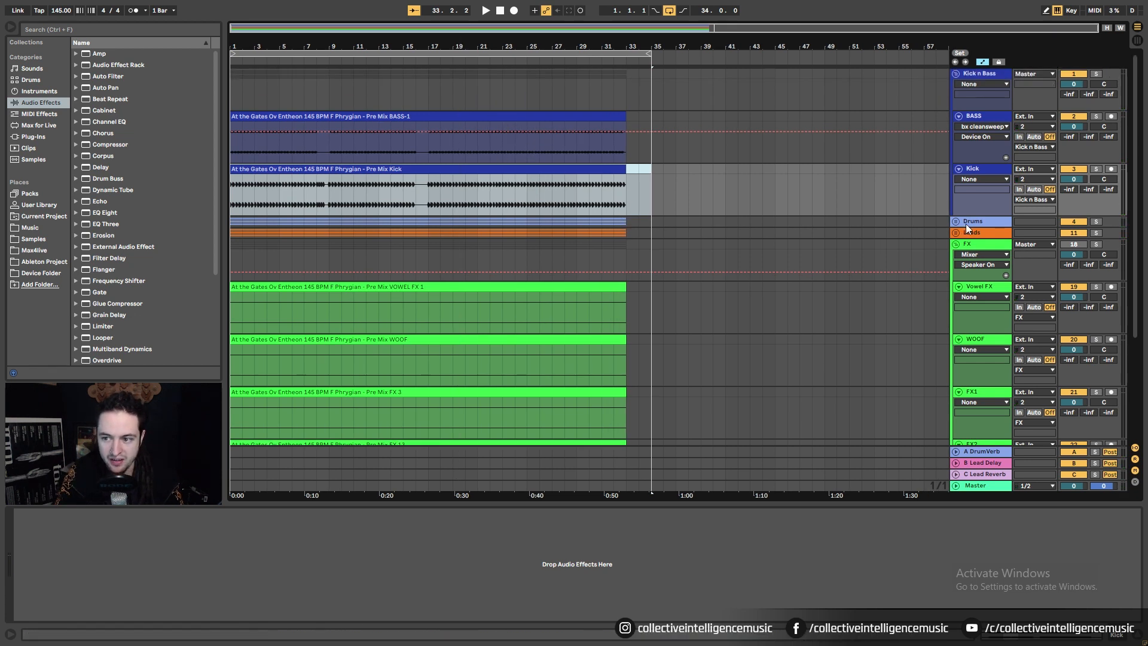
{"action": "scroll", "coordinate": [691, 271], "scroll_direction": "down", "scroll_amount": 5}
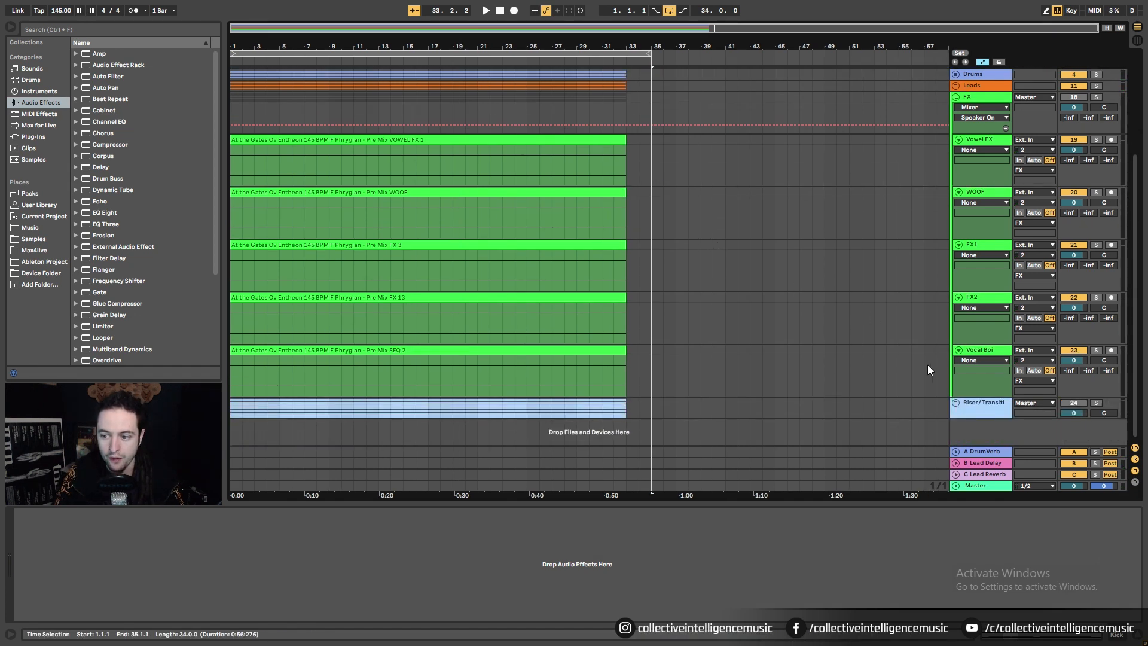
{"action": "scroll", "coordinate": [475, 292], "scroll_direction": "up", "scroll_amount": 5}
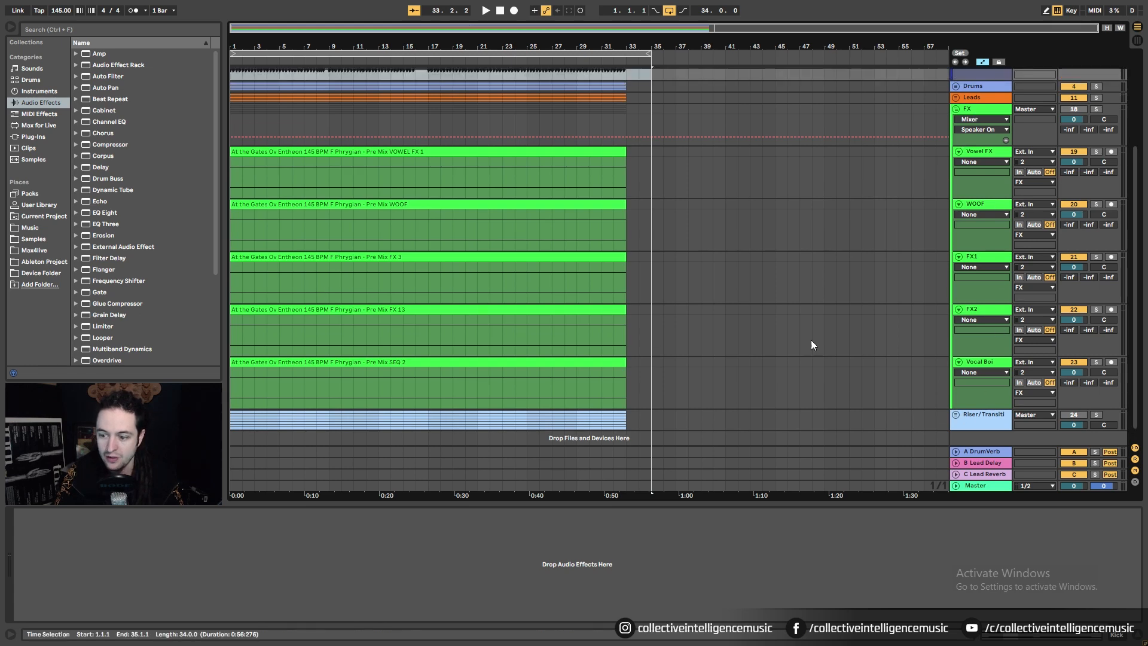
{"action": "left_click_drag", "start_coordinate": [375, 47], "coordinate": [422, 88]}
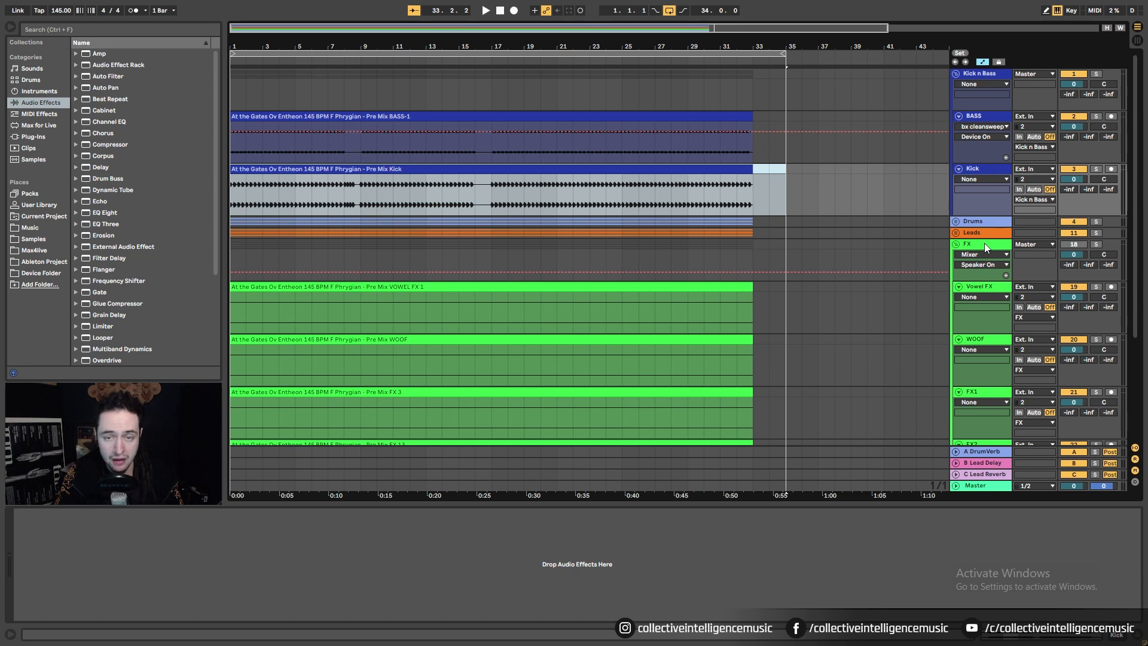
Step: Unfold the Riser/Transitions group to look over its tracks, and fold it and the FX group again
{"action": "left_click", "coordinate": [479, 245]}
{"action": "left_click_drag", "start_coordinate": [441, 46], "coordinate": [437, 47]}
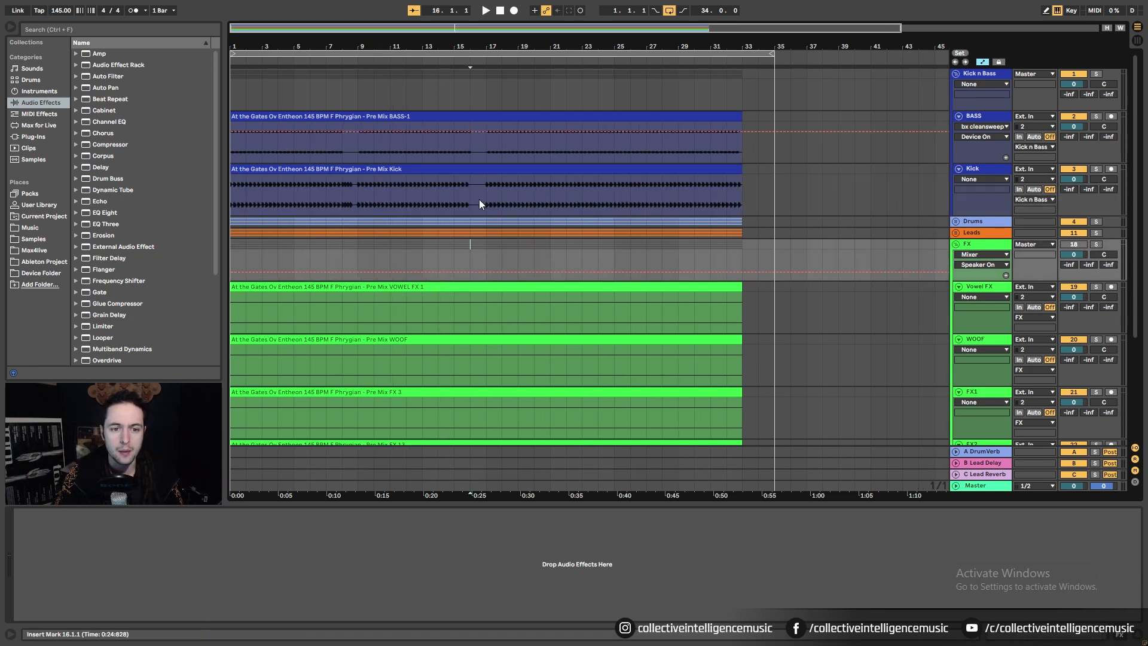
{"action": "scroll", "coordinate": [479, 199], "scroll_direction": "down", "scroll_amount": 5}
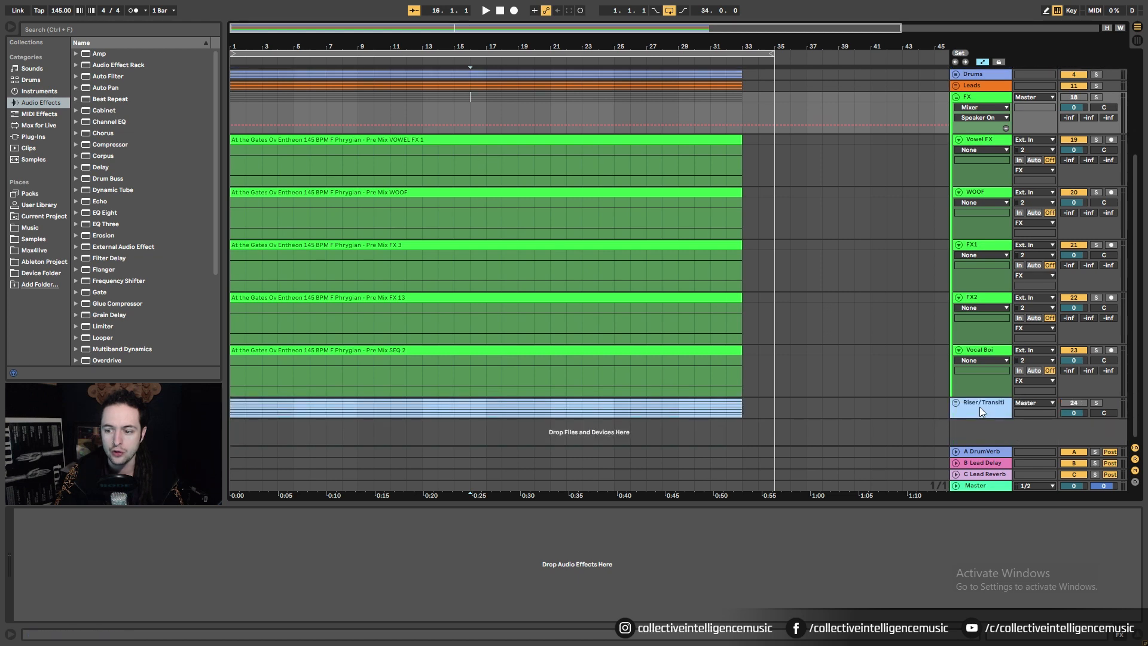
{"action": "left_click", "coordinate": [980, 407]}
{"action": "left_click", "coordinate": [955, 402]}
{"action": "scroll", "coordinate": [958, 394], "scroll_direction": "down", "scroll_amount": 3}
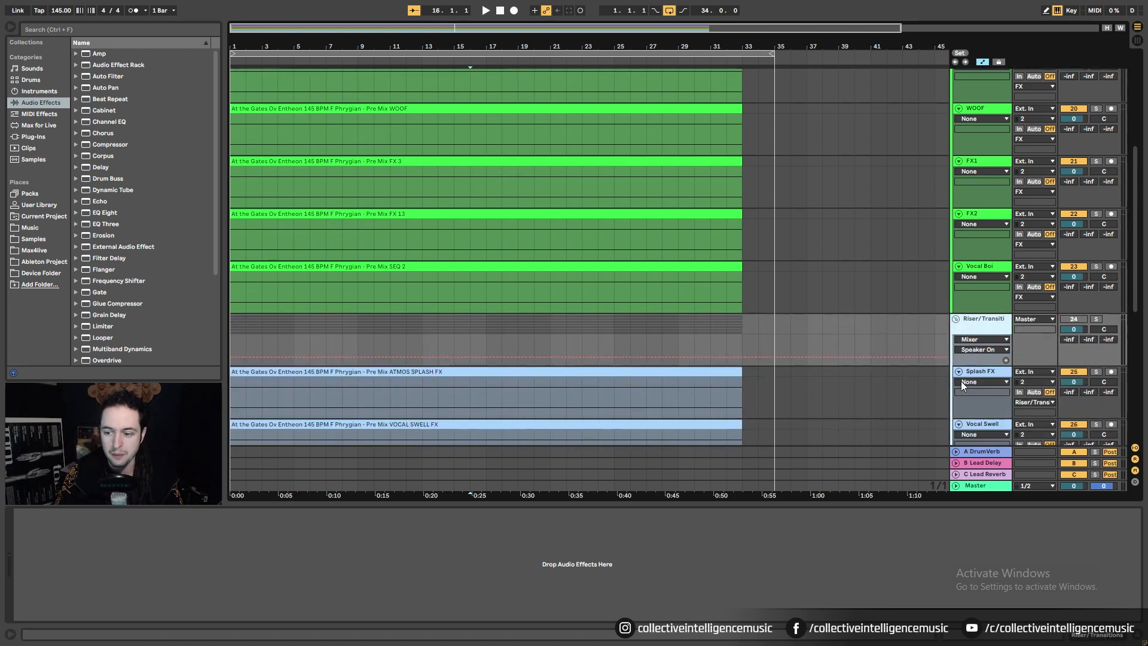
{"action": "left_click", "coordinate": [956, 319]}
{"action": "scroll", "coordinate": [838, 342], "scroll_direction": "up", "scroll_amount": 5}
{"action": "left_click", "coordinate": [956, 205]}
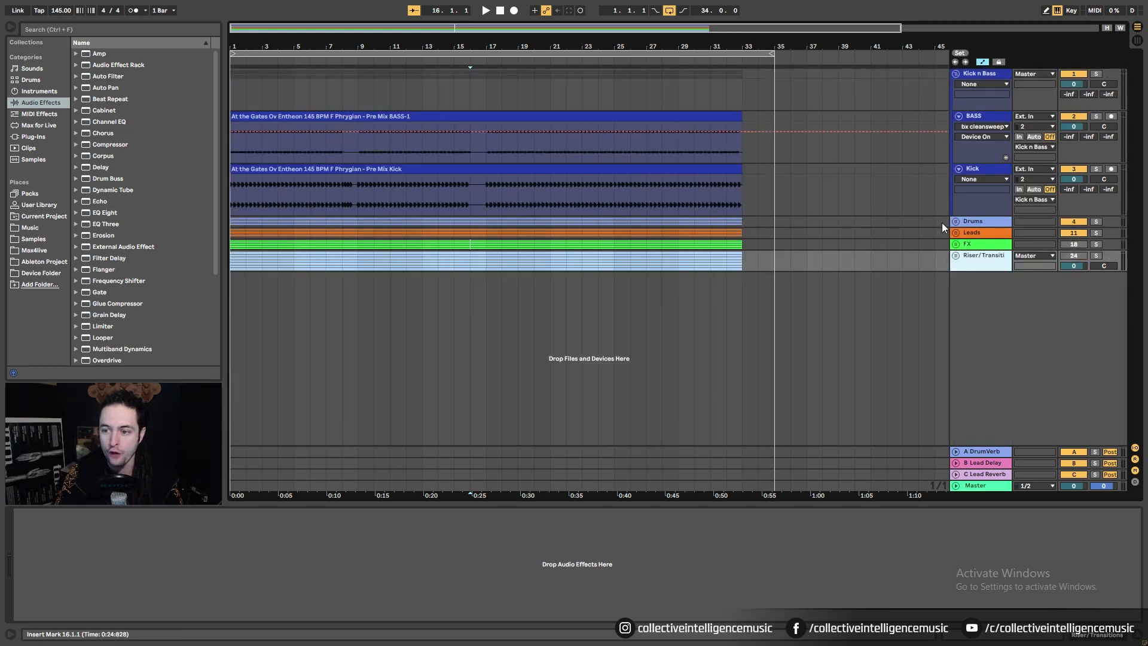
Step: Select the BASS clip in the Kick n Bass group and hide the arrangement's automation lanes
{"action": "left_click", "coordinate": [956, 75]}
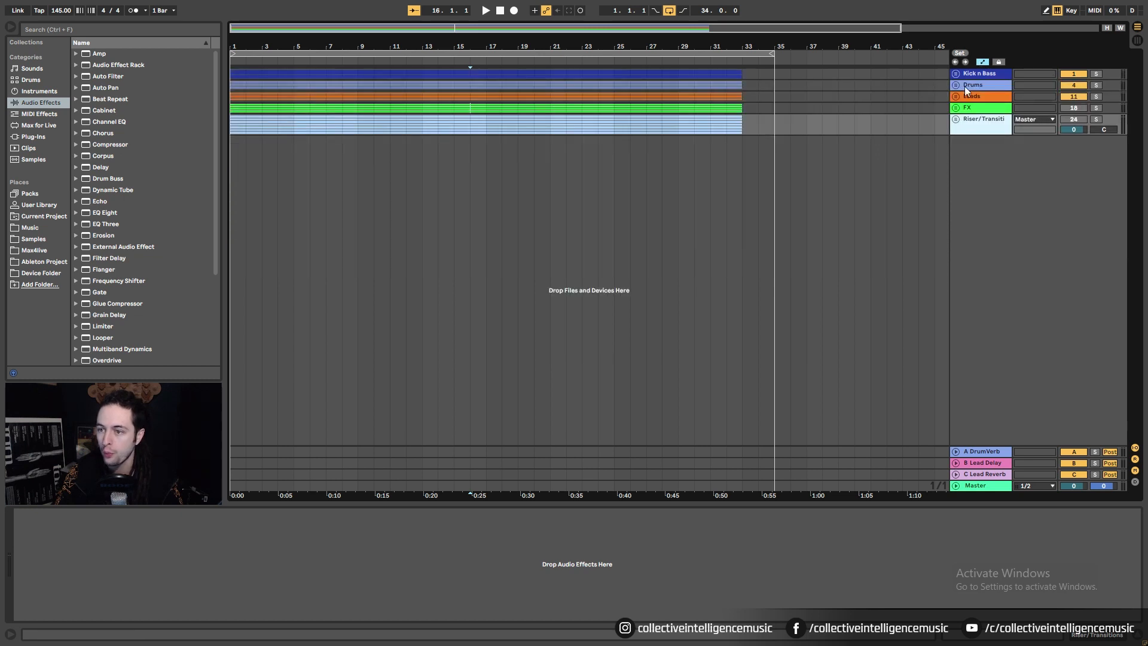
{"action": "left_click", "coordinate": [957, 73]}
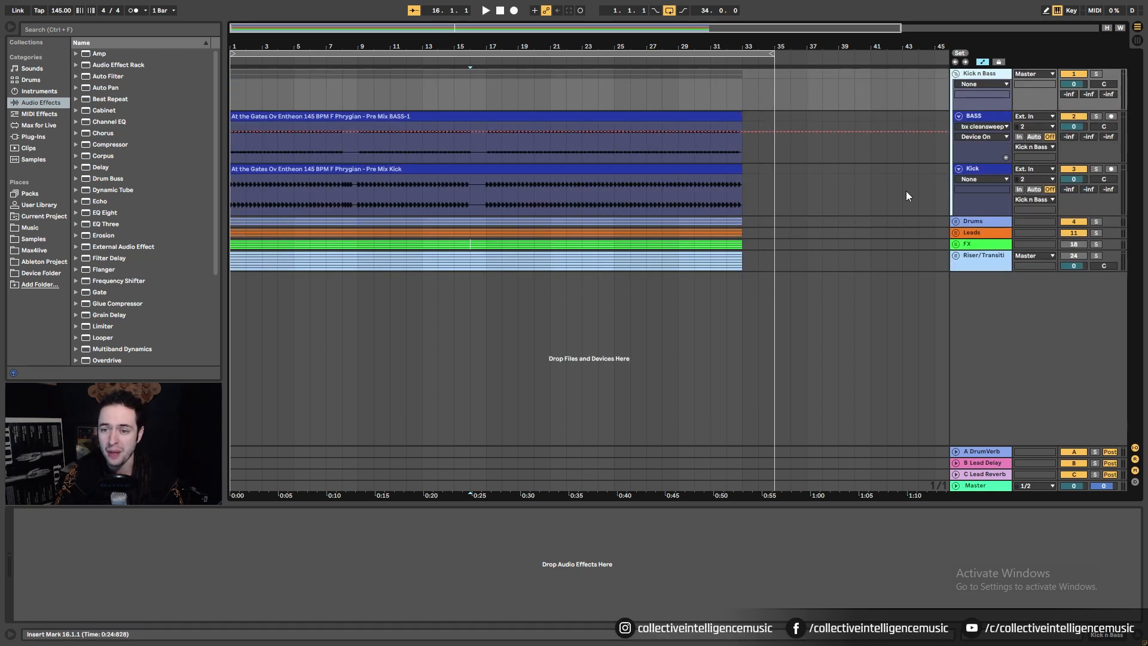
{"action": "left_click", "coordinate": [368, 153]}
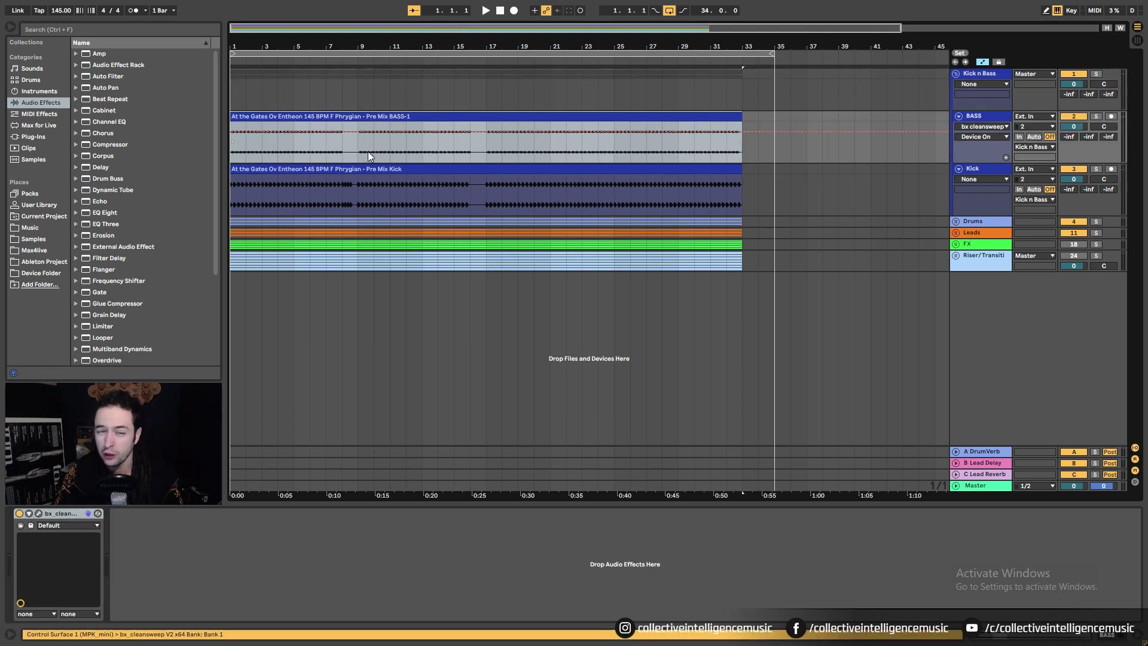
{"action": "left_click", "coordinate": [990, 67]}
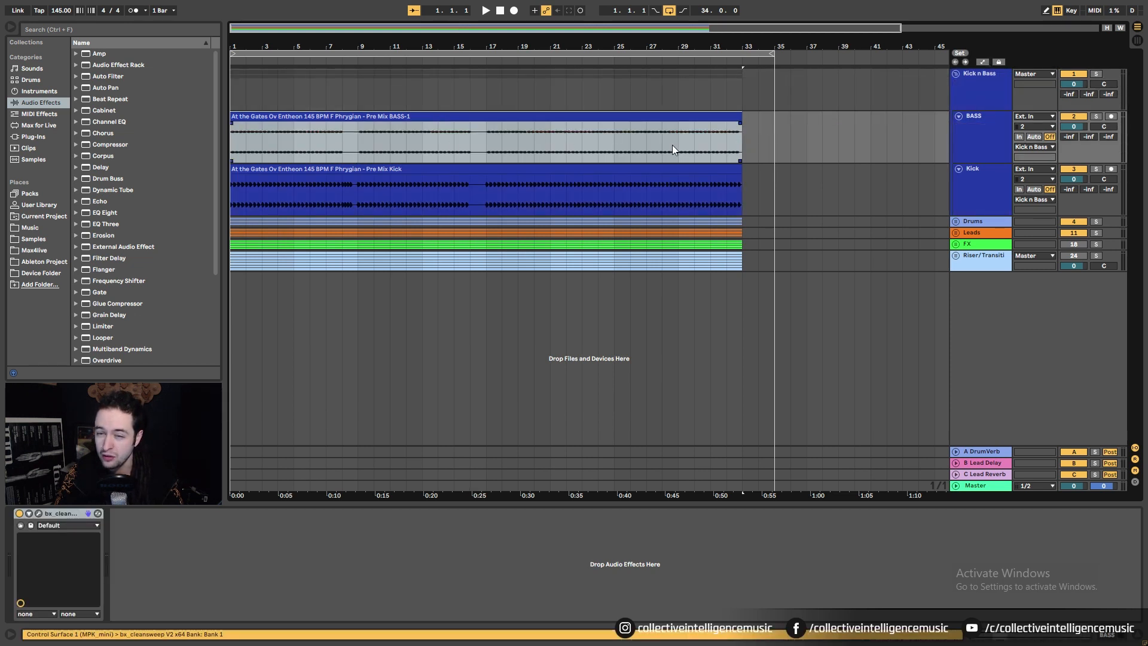
Step: Unfold the Drums group to look over its tracks and effect chain, and fold it again
{"action": "left_click", "coordinate": [956, 221]}
{"action": "scroll", "coordinate": [639, 256], "scroll_direction": "down", "scroll_amount": 1}
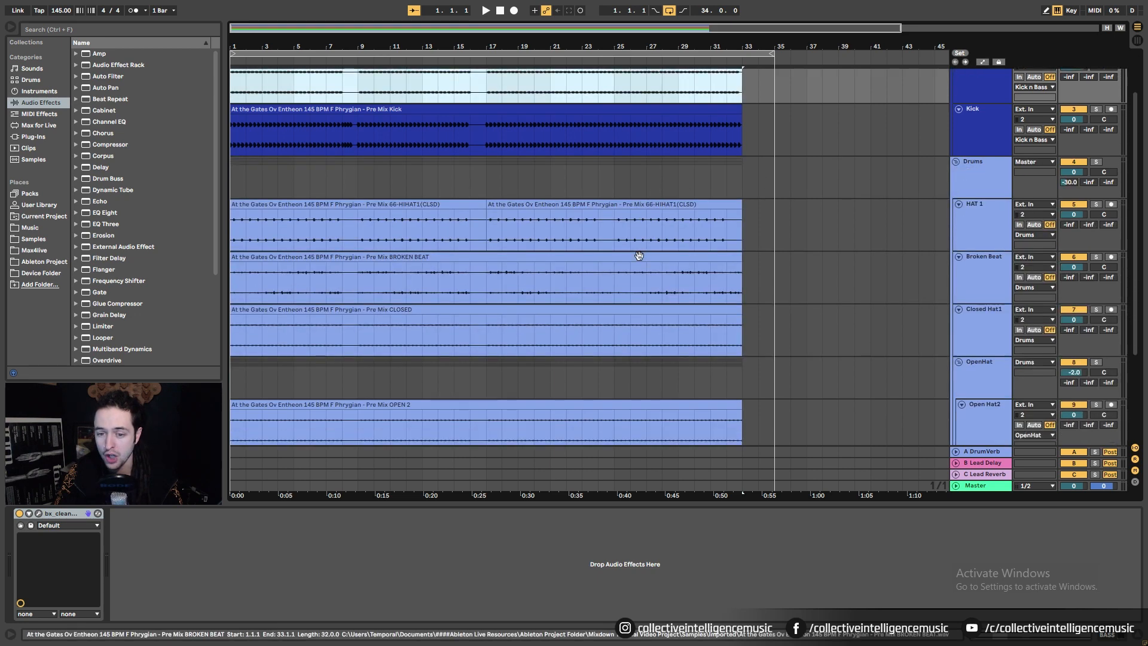
{"action": "left_click", "coordinate": [902, 171]}
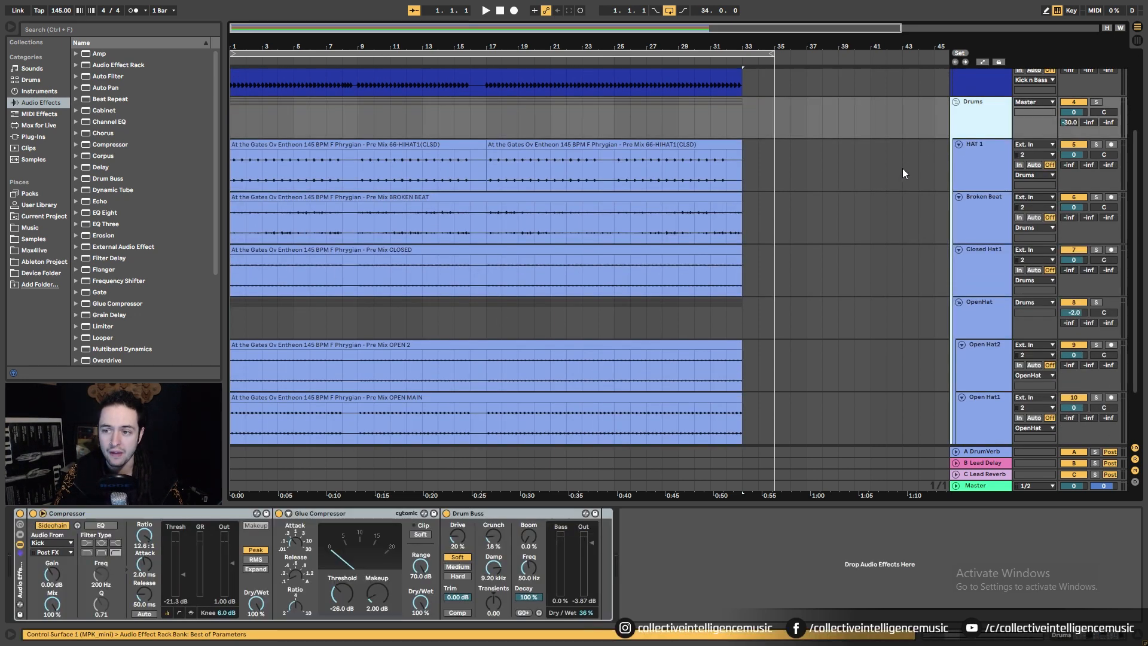
{"action": "key", "text": "Left"}
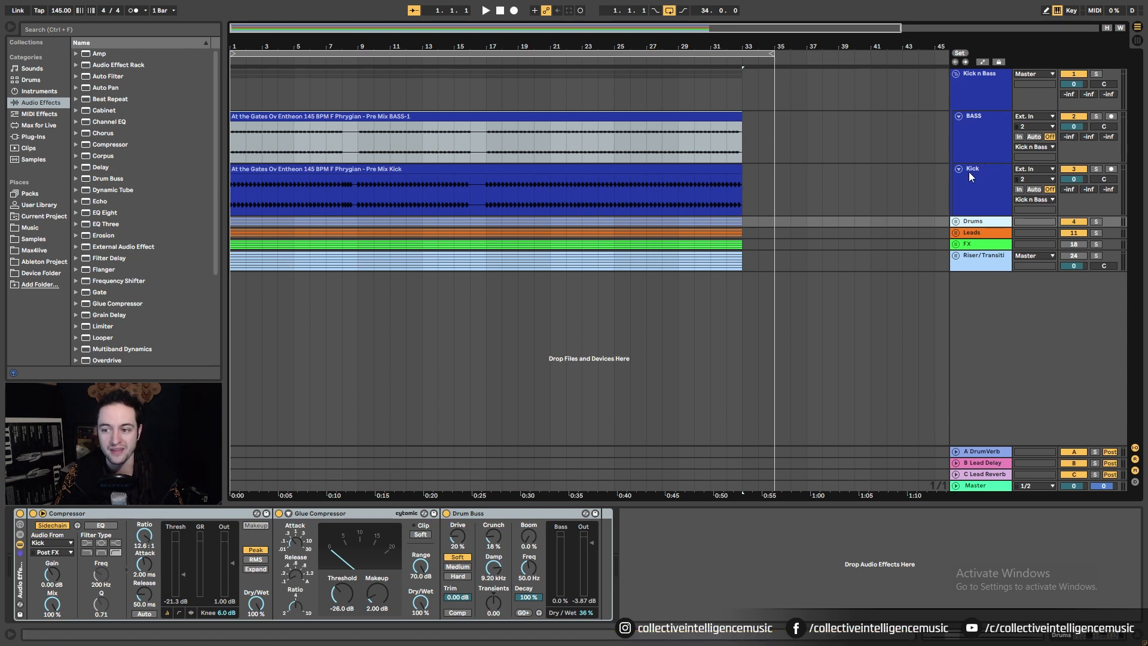
{"action": "left_click", "coordinate": [484, 237]}
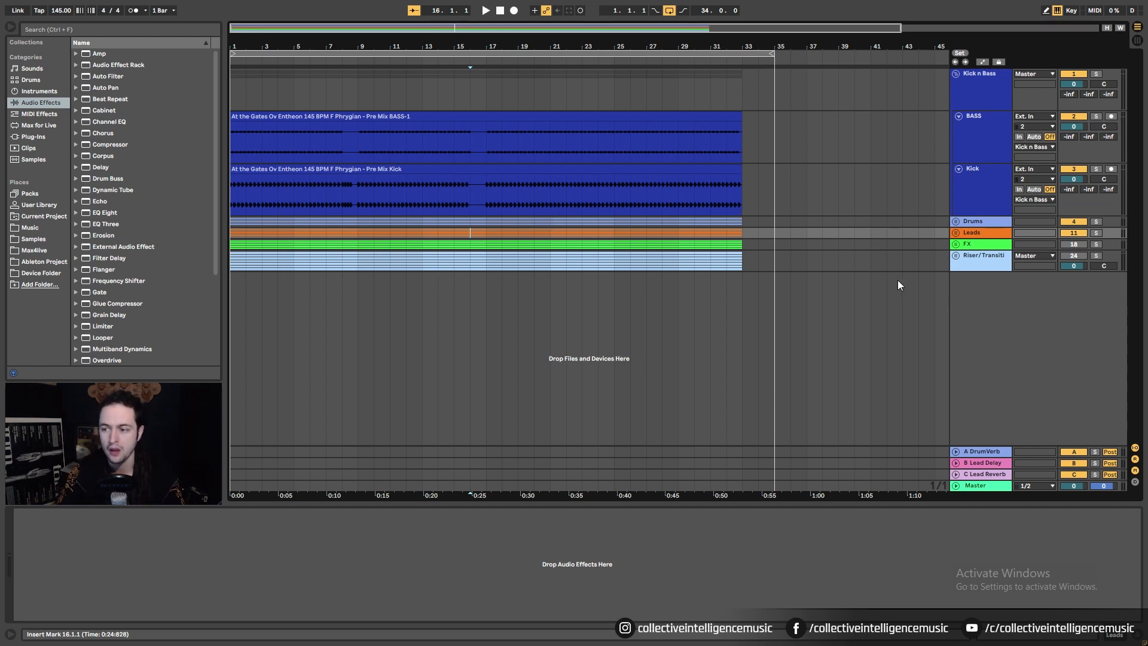
Step: Unfold the FX group, open the Vowel FX clip's sample settings and set the clip gain to -10.5 dB
{"action": "left_click", "coordinate": [955, 244]}
{"action": "left_click", "coordinate": [508, 290]}
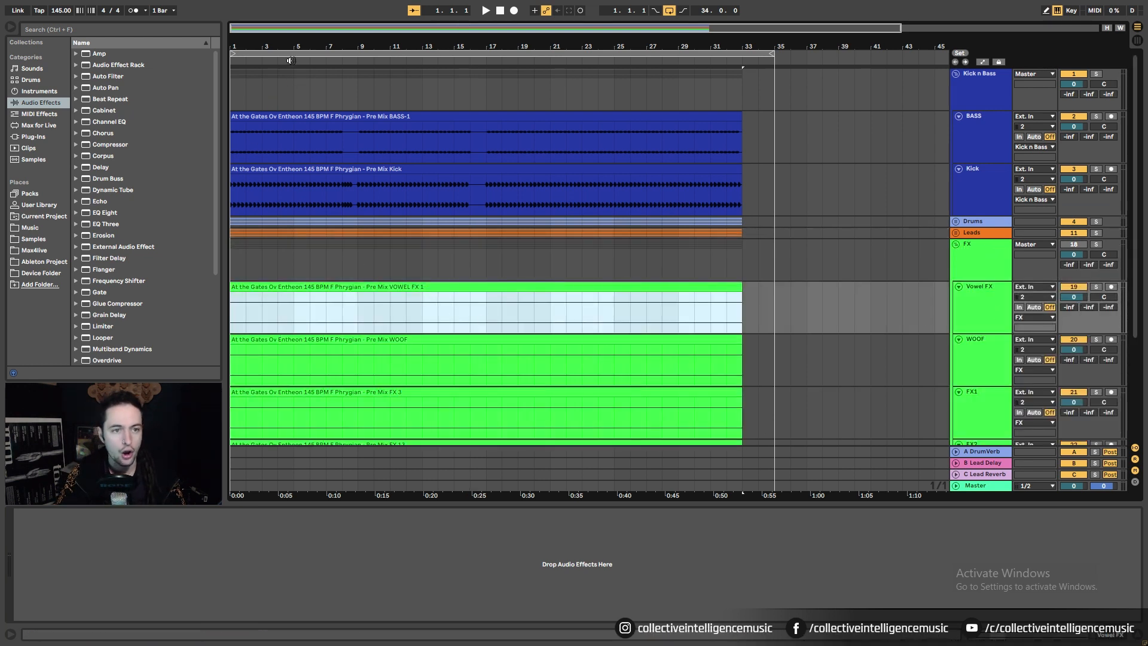
{"action": "left_click_drag", "start_coordinate": [295, 47], "coordinate": [295, 49]}
{"action": "left_click", "coordinate": [458, 295]}
{"action": "left_click", "coordinate": [458, 290]}
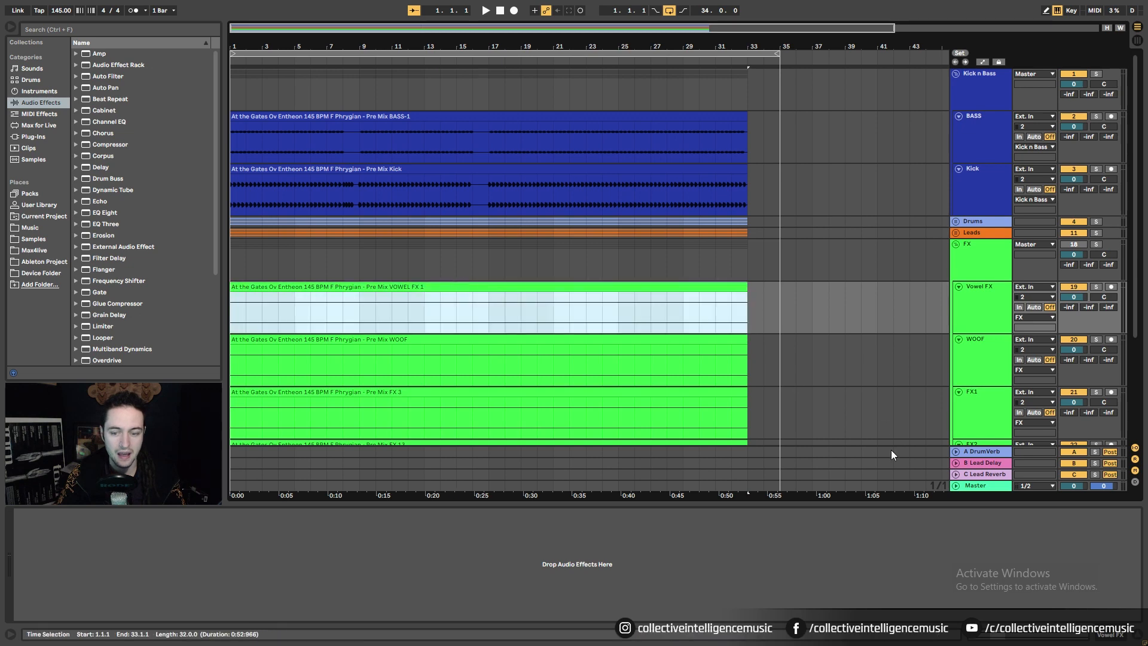
{"action": "left_click", "coordinate": [991, 632]}
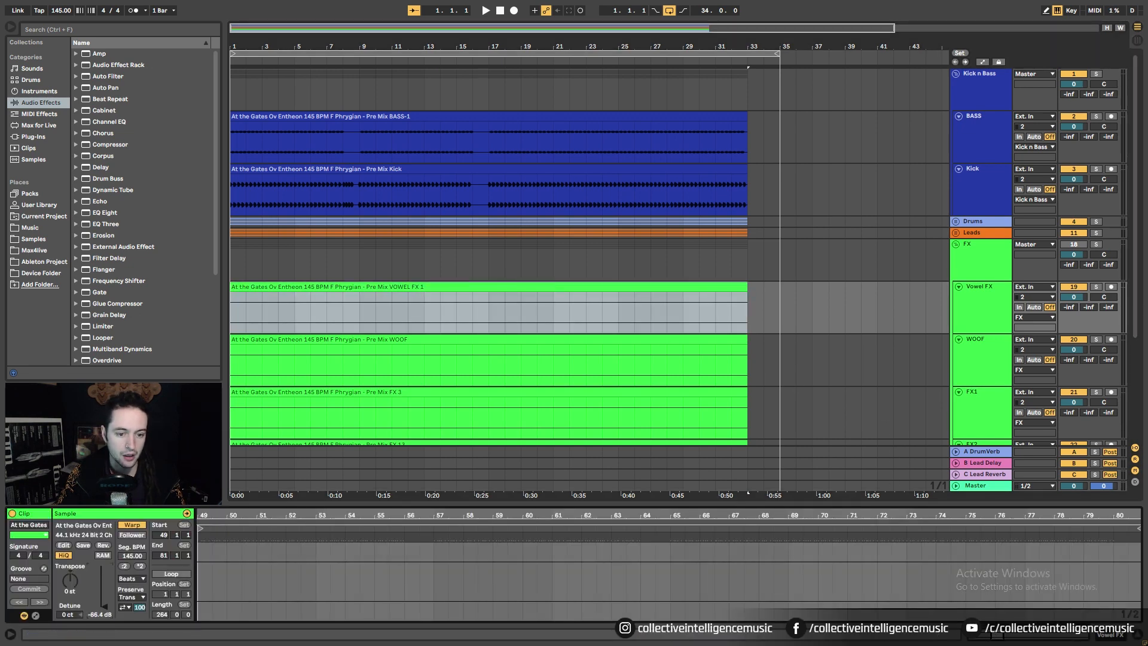
{"action": "left_click_drag", "start_coordinate": [104, 606], "coordinate": [106, 597]}
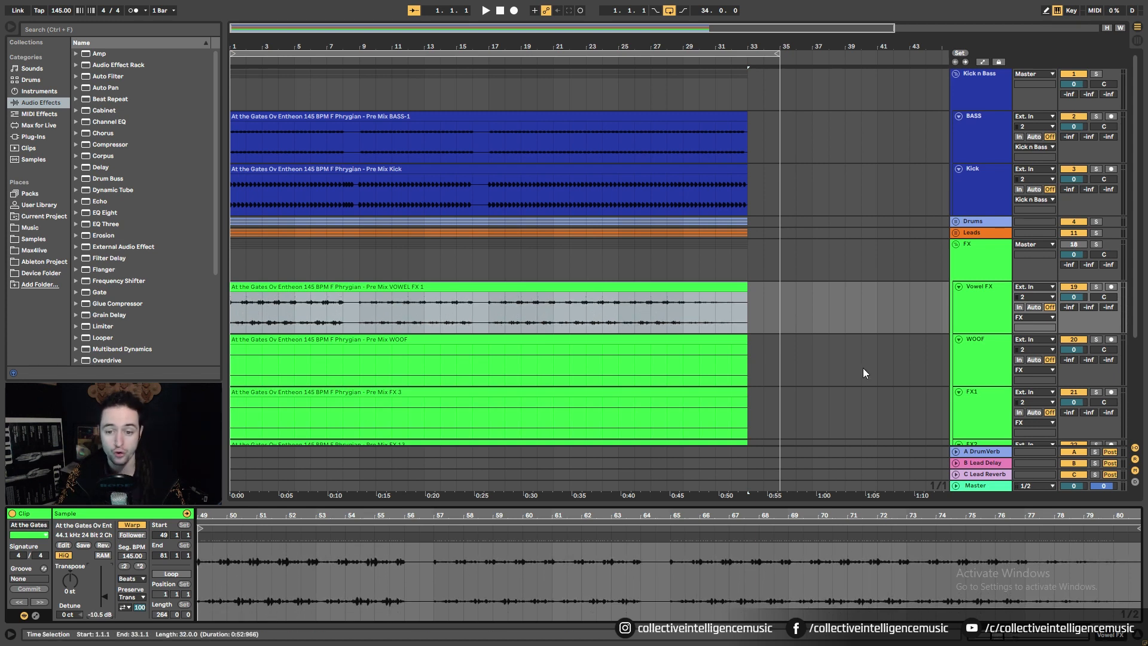
Step: Set the loop back to 32 bars and play the soloed Vowel FX track with the FX group activated
{"action": "left_click_drag", "start_coordinate": [778, 55], "coordinate": [744, 60]}
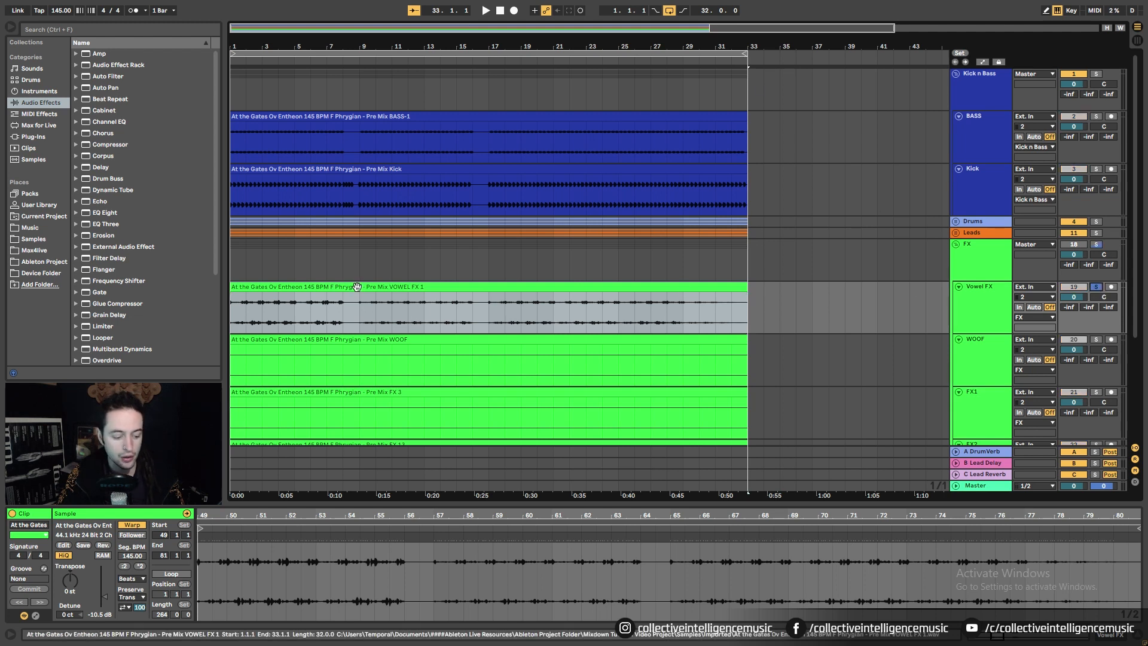
{"action": "left_click", "coordinate": [331, 286]}
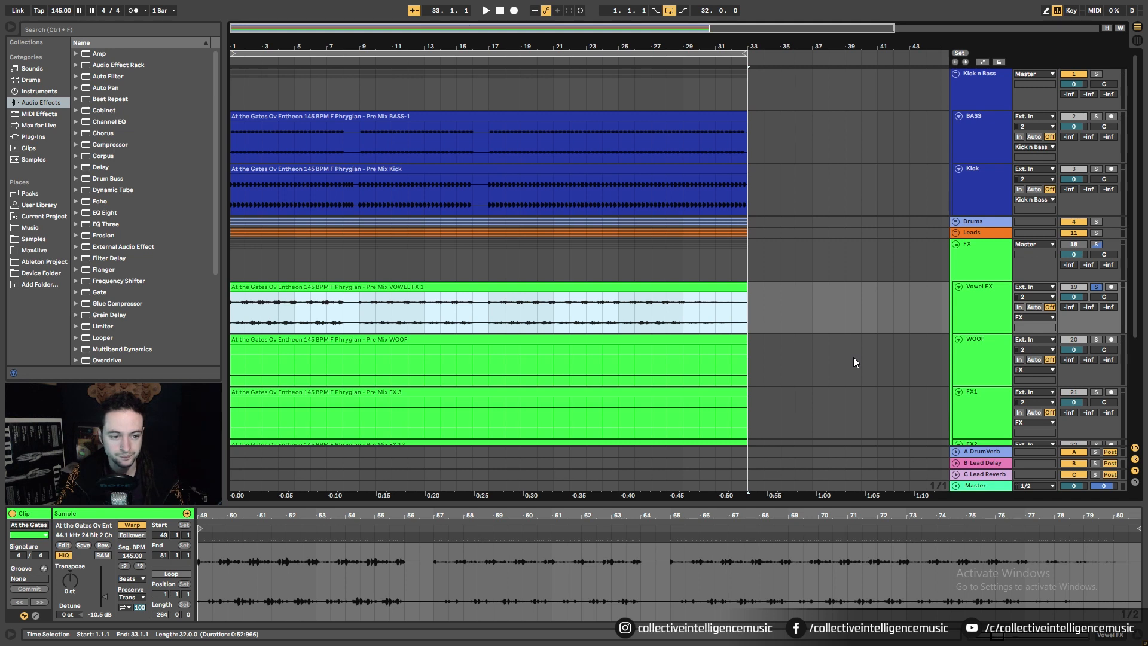
{"action": "key", "text": "space"}
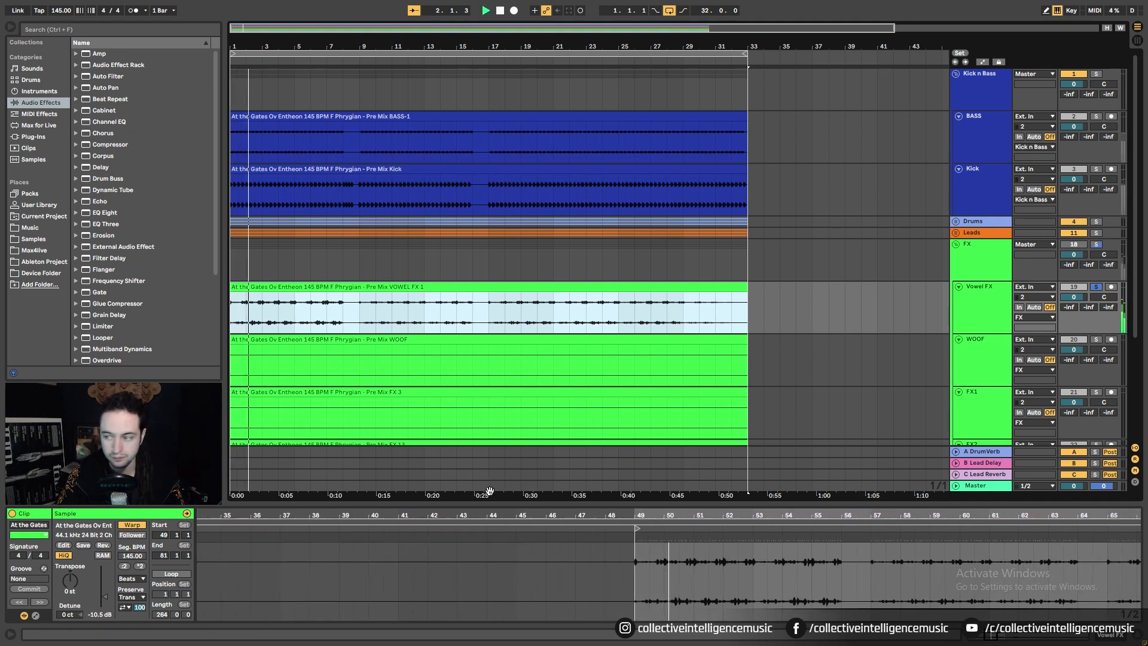
{"action": "left_click", "coordinate": [1074, 244]}
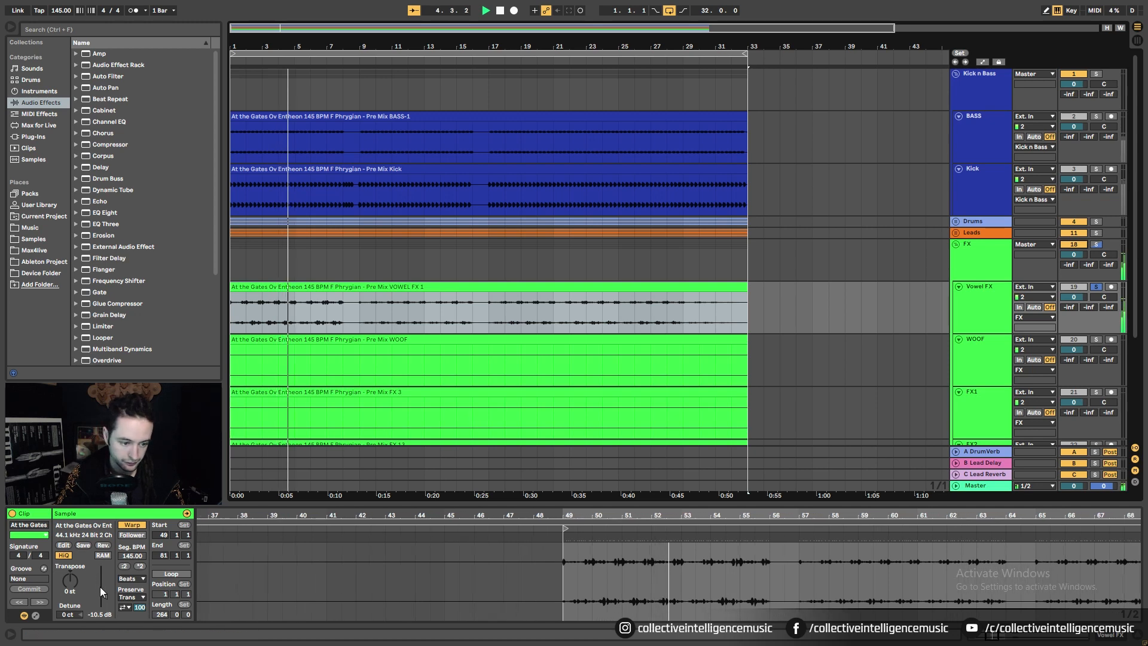
Step: Set the Vowel FX clip's gain to -3.72 dB
{"action": "left_click_drag", "start_coordinate": [104, 597], "coordinate": [105, 601]}
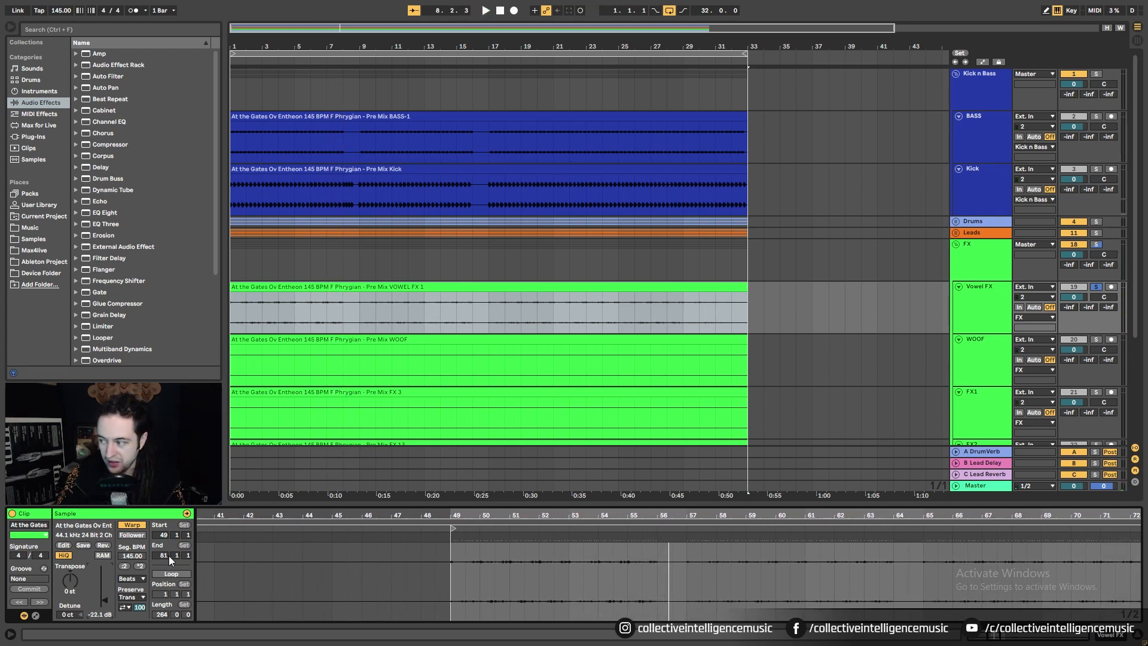
{"action": "left_click_drag", "start_coordinate": [290, 47], "coordinate": [417, 218]}
{"action": "left_click_drag", "start_coordinate": [106, 597], "coordinate": [106, 592]}
Step: Split the Vowel FX clip at bar 8, where its first phrase ends
{"action": "left_click", "coordinate": [602, 315]}
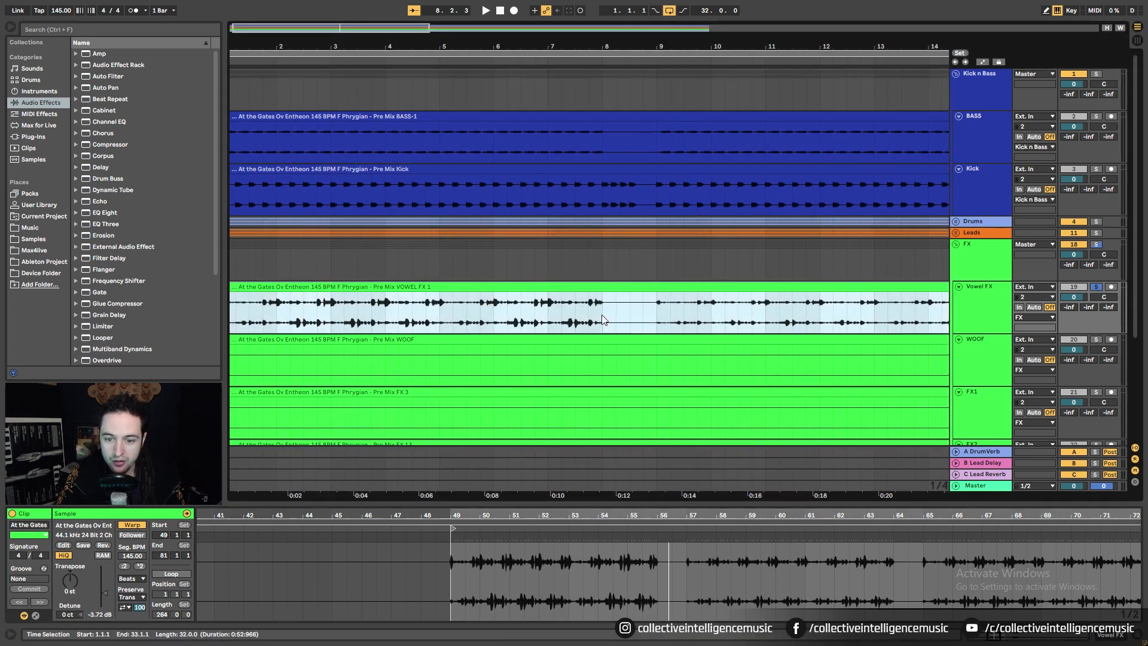
{"action": "left_click_drag", "start_coordinate": [618, 27], "coordinate": [606, 319]}
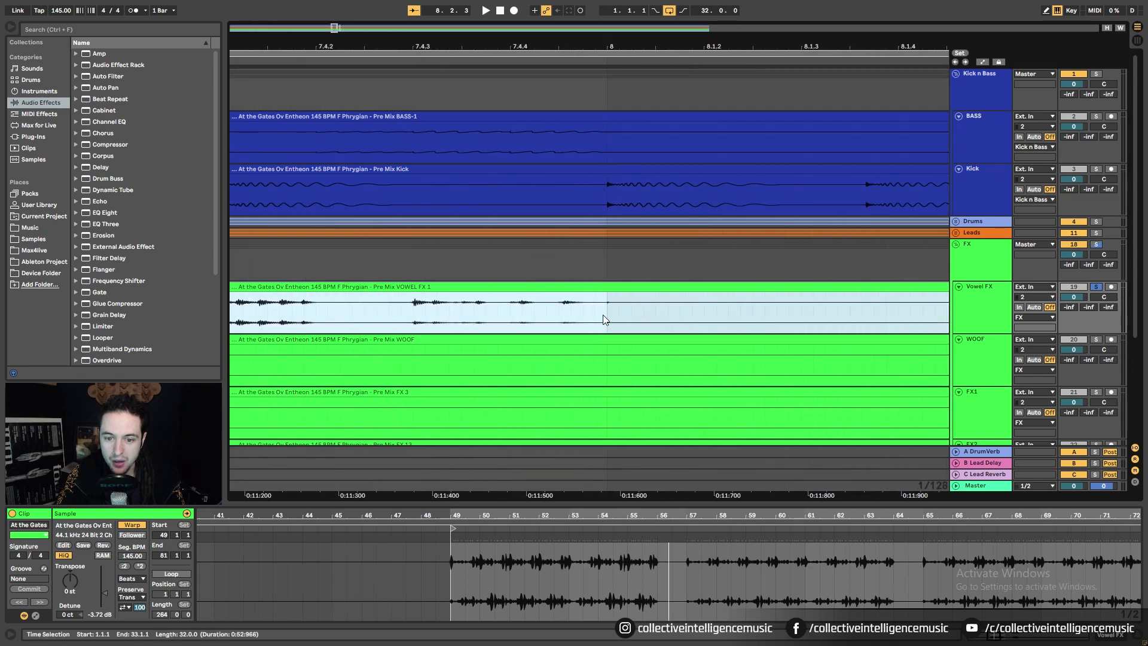
{"action": "left_click", "coordinate": [607, 320]}
{"action": "left_click_drag", "start_coordinate": [619, 50], "coordinate": [371, 51]}
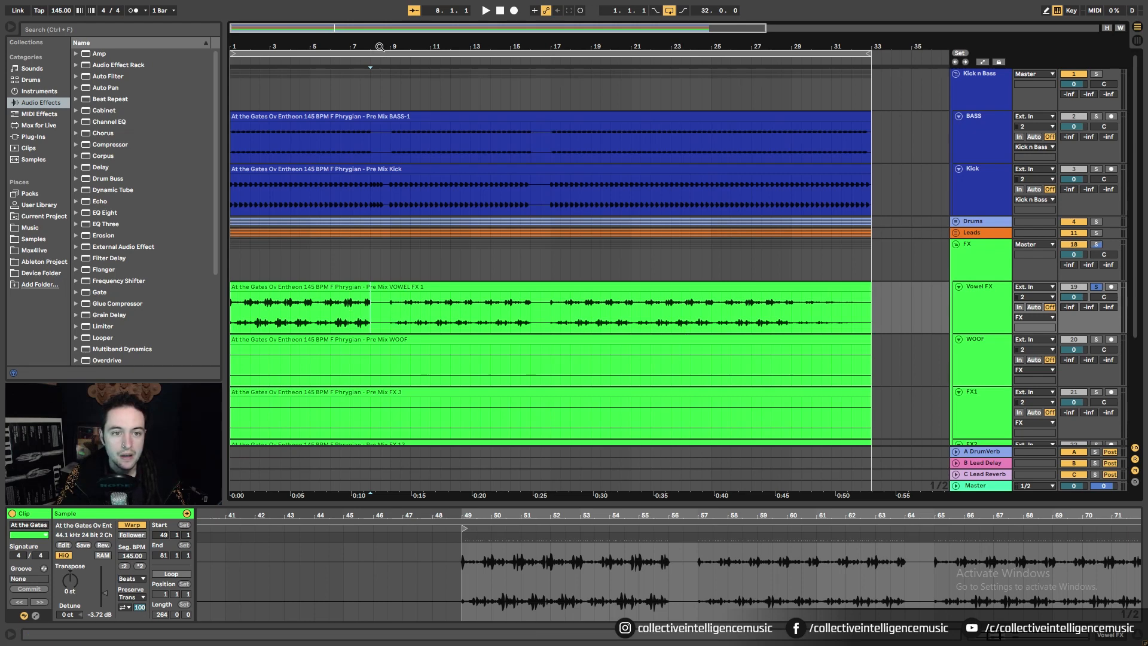
{"action": "left_click_drag", "start_coordinate": [380, 46], "coordinate": [681, 196]}
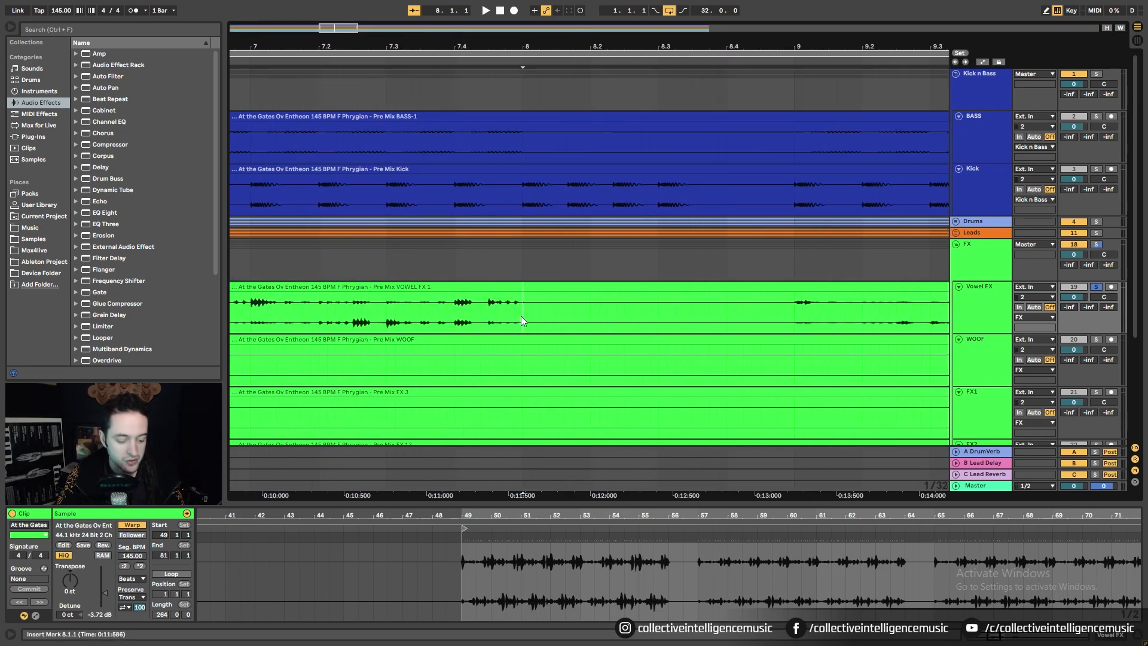
{"action": "key", "text": "ctrl+e"}
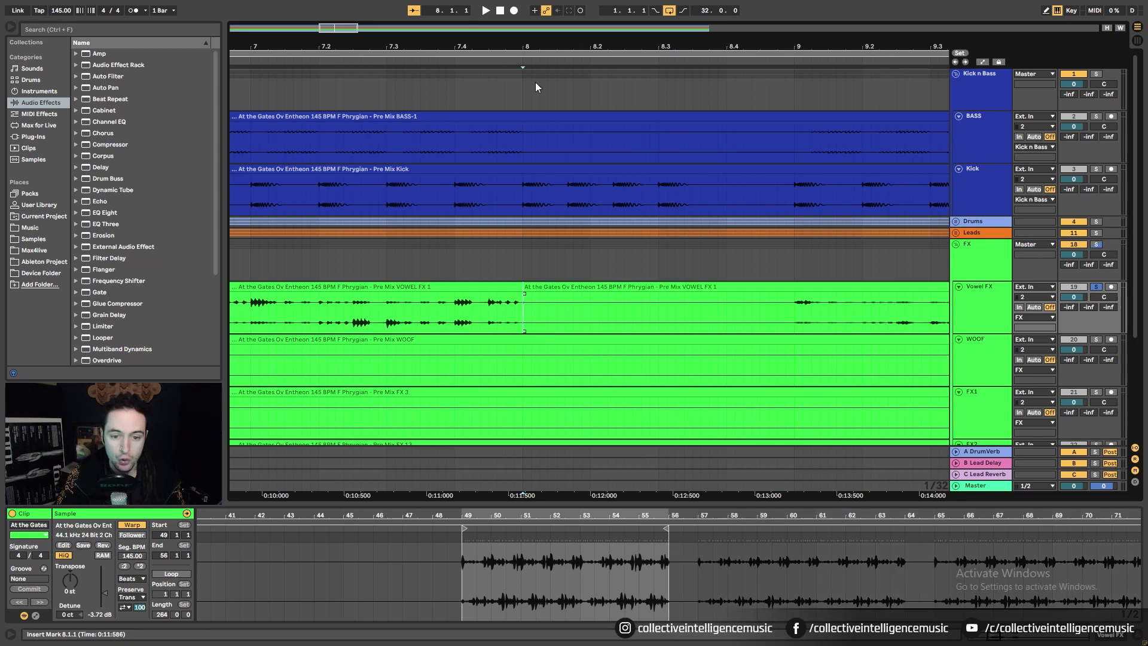
Step: Lengthen the fade-in of the second Vowel FX clip at the bar 8 split, and select the first clip
{"action": "mouse_move", "coordinate": [532, 46]}
{"action": "left_mouse_down"}
{"action": "mouse_move", "coordinate": [497, 312]}
{"action": "mouse_move", "coordinate": [504, 296]}
{"action": "mouse_move", "coordinate": [486, 302]}
{"action": "mouse_move", "coordinate": [560, 298]}
{"action": "left_mouse_up"}
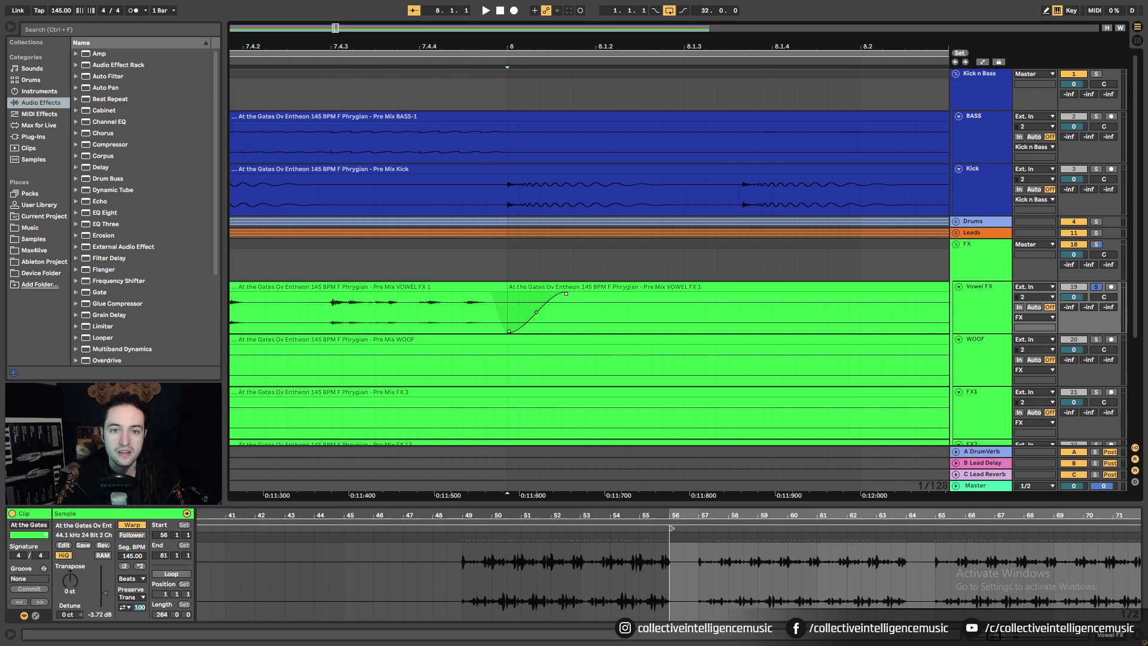
{"action": "left_click_drag", "start_coordinate": [515, 46], "coordinate": [539, 1]}
{"action": "left_click", "coordinate": [281, 298]}
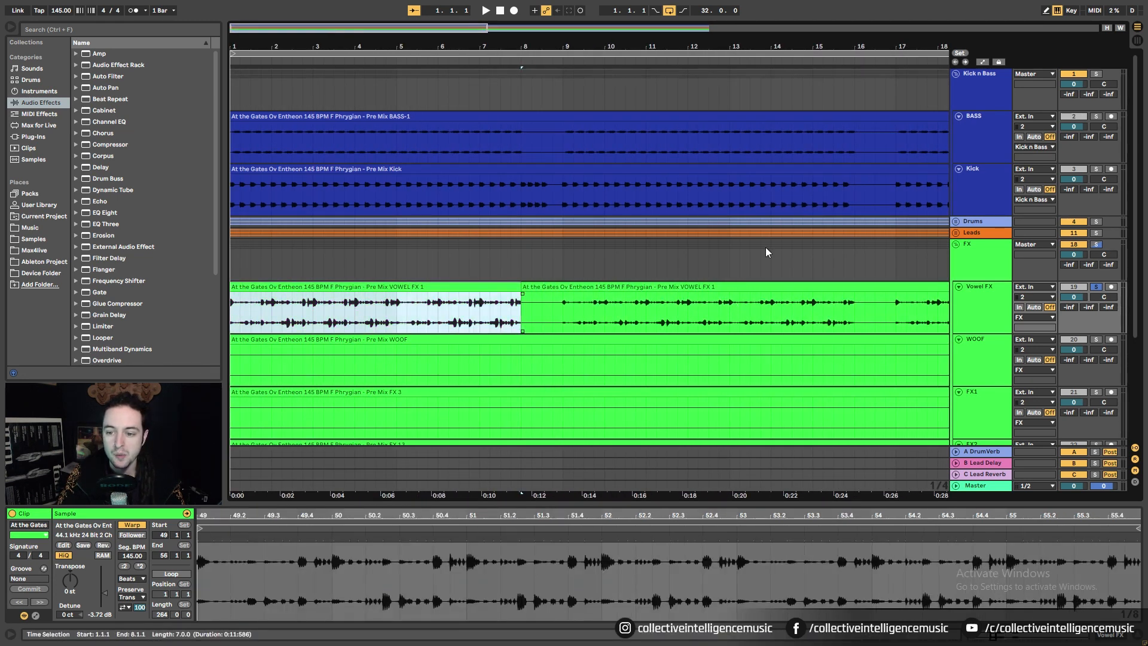
Step: Look over the Vowel FX clips across the whole arrangement and inspect how the second one tails off towards bar 33
{"action": "left_click_drag", "start_coordinate": [848, 47], "coordinate": [848, 18]}
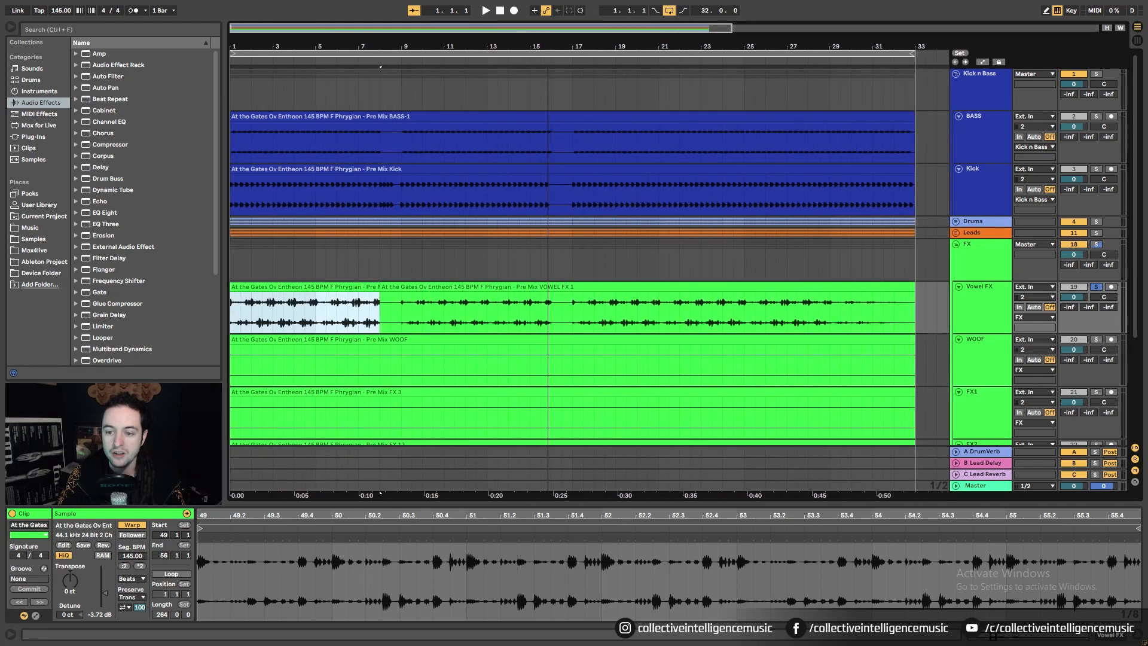
{"action": "left_click_drag", "start_coordinate": [549, 18], "coordinate": [557, 78]}
{"action": "left_click_drag", "start_coordinate": [751, 50], "coordinate": [745, 18]}
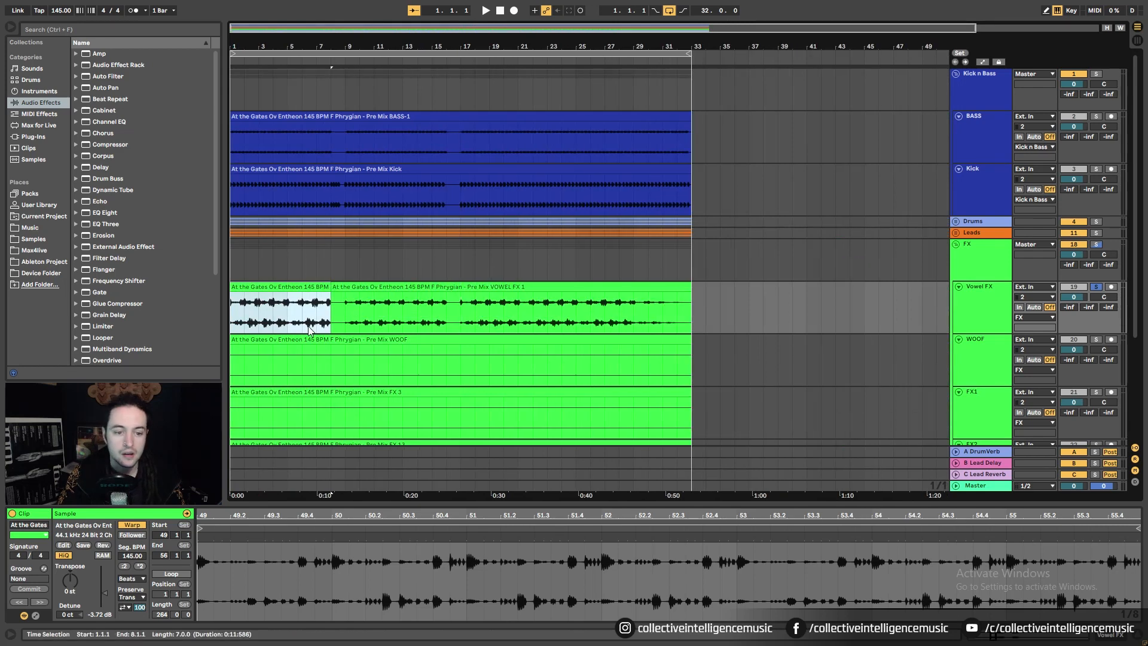
{"action": "left_click", "coordinate": [336, 302]}
{"action": "left_click", "coordinate": [299, 286]}
{"action": "left_click", "coordinate": [377, 288], "text": "shift"}
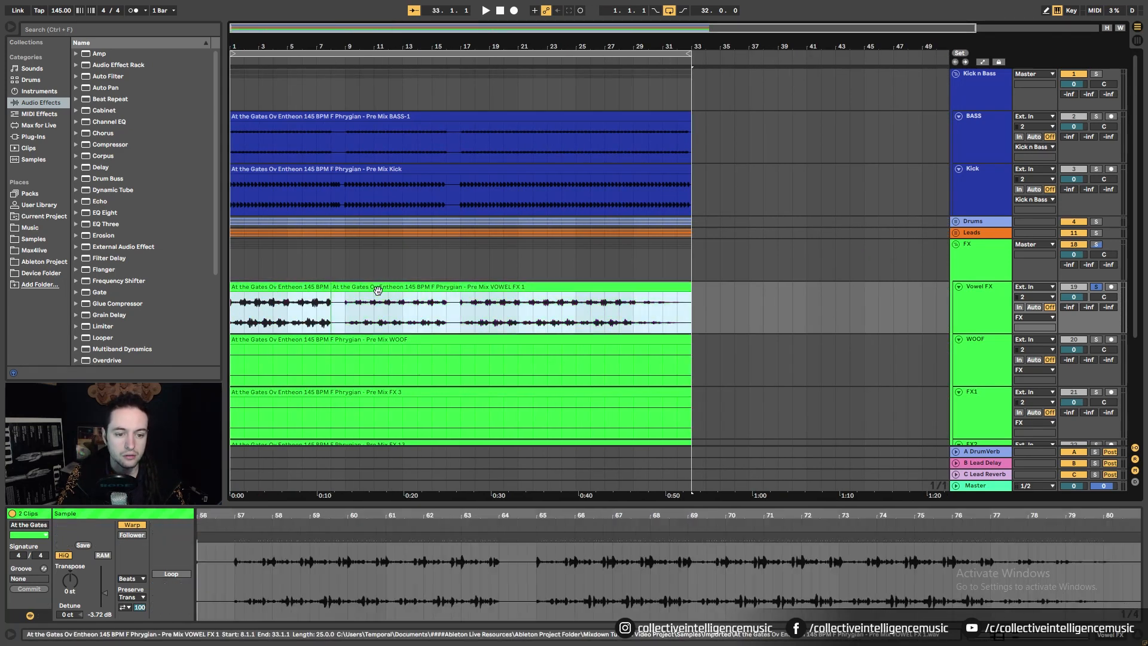
{"action": "left_click_drag", "start_coordinate": [657, 46], "coordinate": [657, 120]}
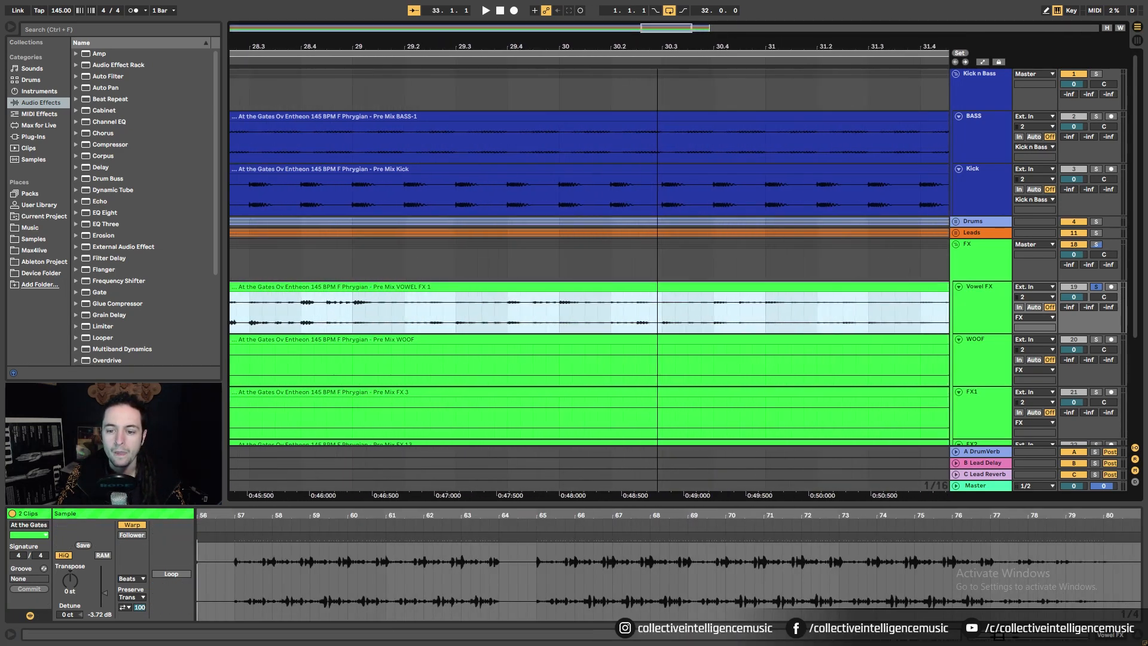
{"action": "left_click_drag", "start_coordinate": [794, 44], "coordinate": [503, 91]}
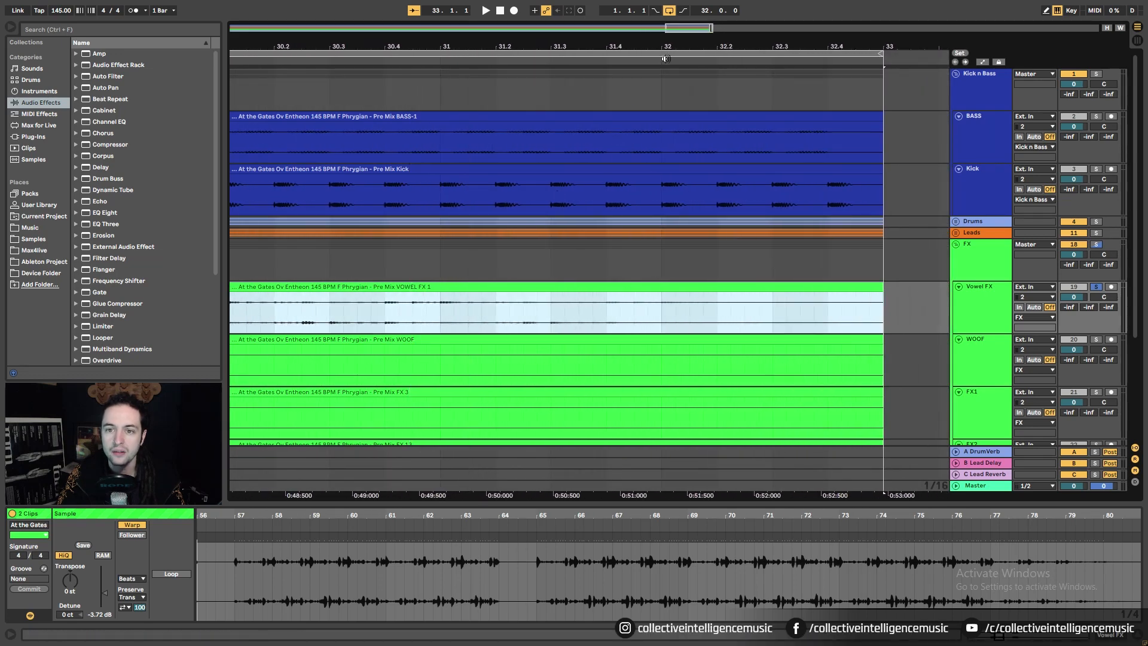
{"action": "left_click_drag", "start_coordinate": [666, 48], "coordinate": [614, 12]}
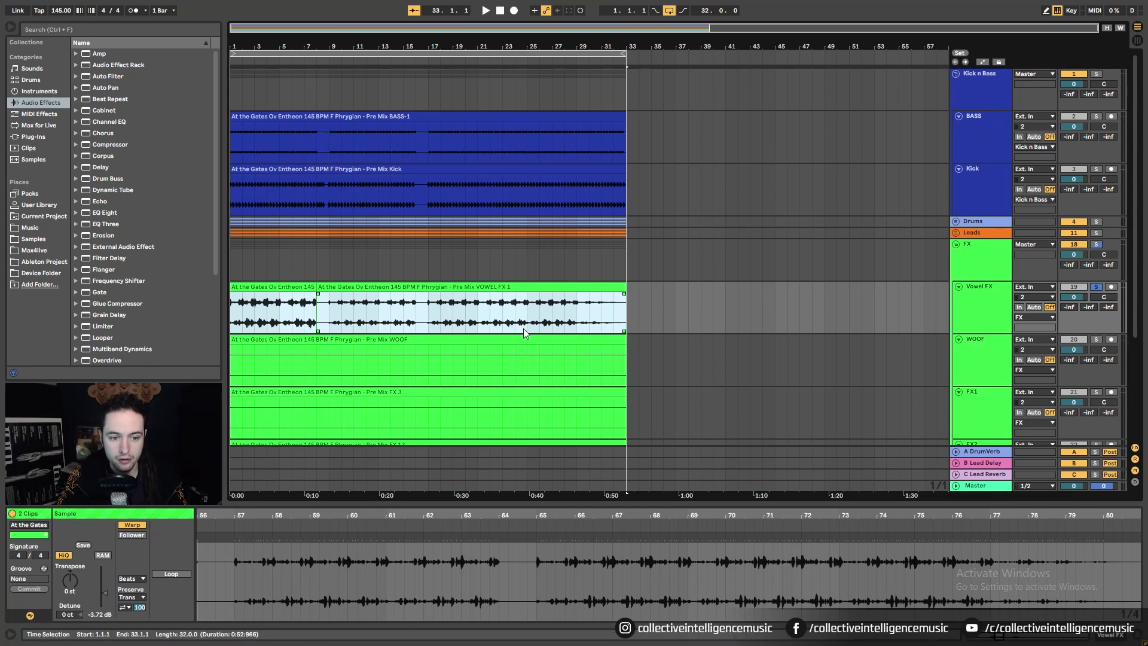
Step: Change the arrangement grid to a fixed 1/16 spacing
{"action": "left_click", "coordinate": [326, 315]}
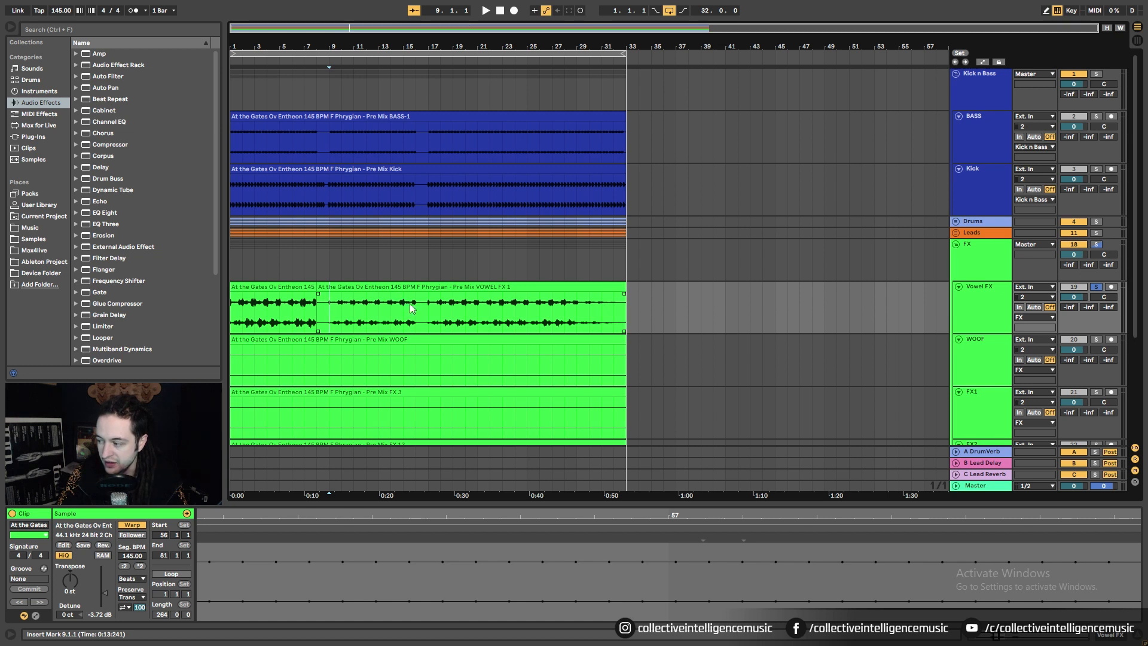
{"action": "right_click", "coordinate": [328, 315]}
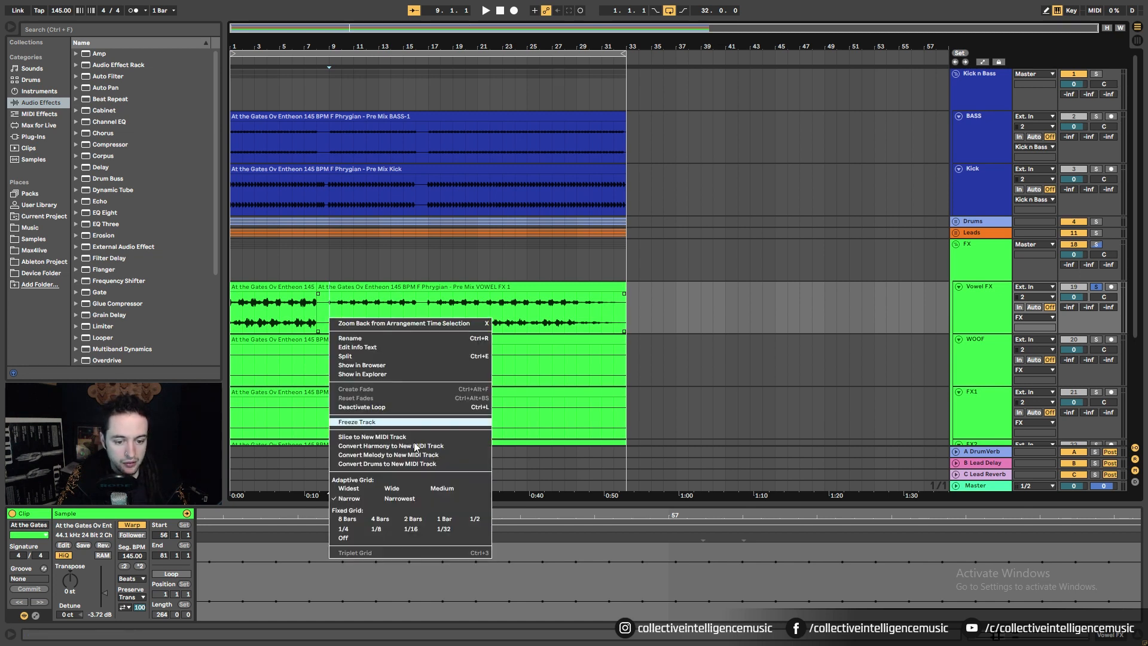
{"action": "left_click", "coordinate": [411, 531]}
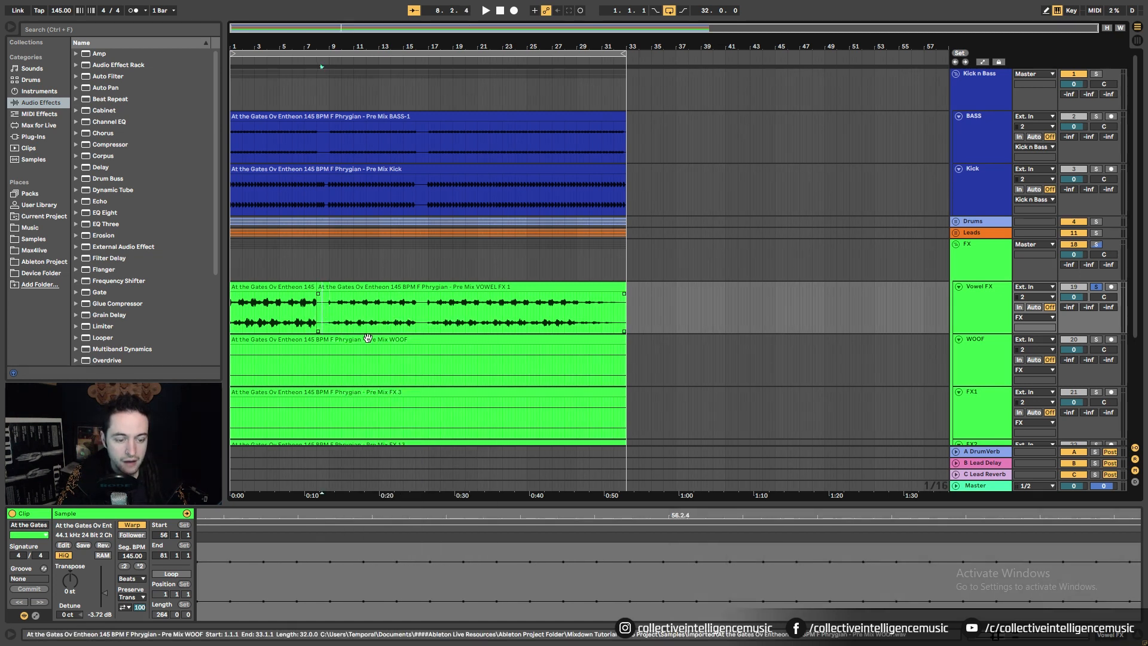
Step: Play the second Vowel FX clip to the end of its phrase and split it at bar 16
{"action": "key", "text": "space"}
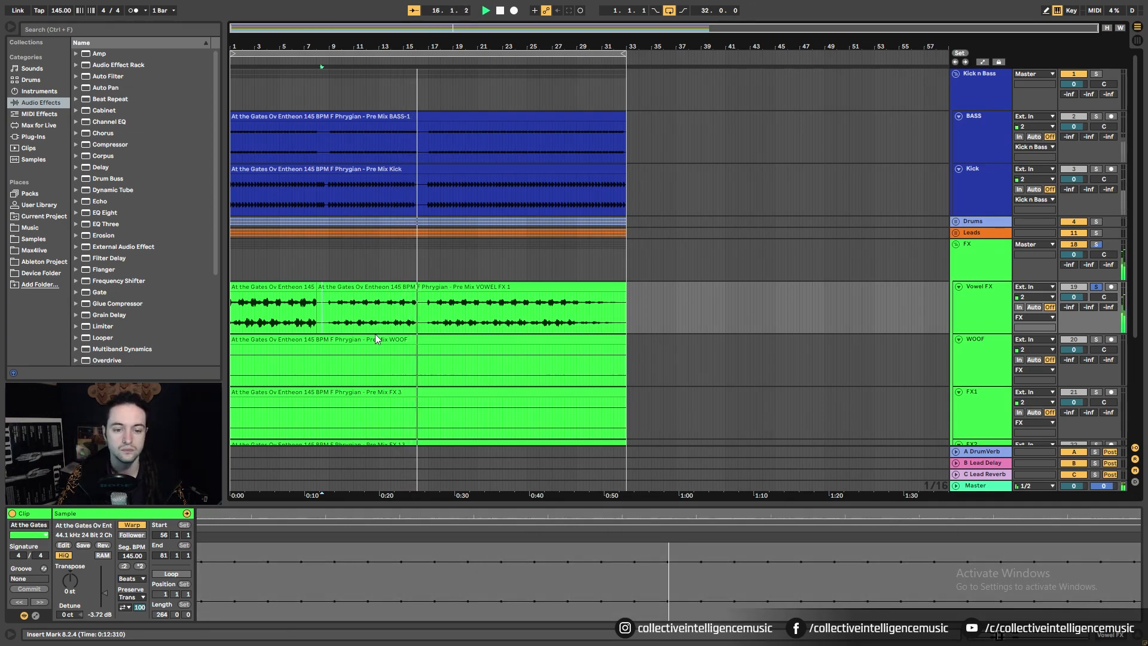
{"action": "key", "text": "space"}
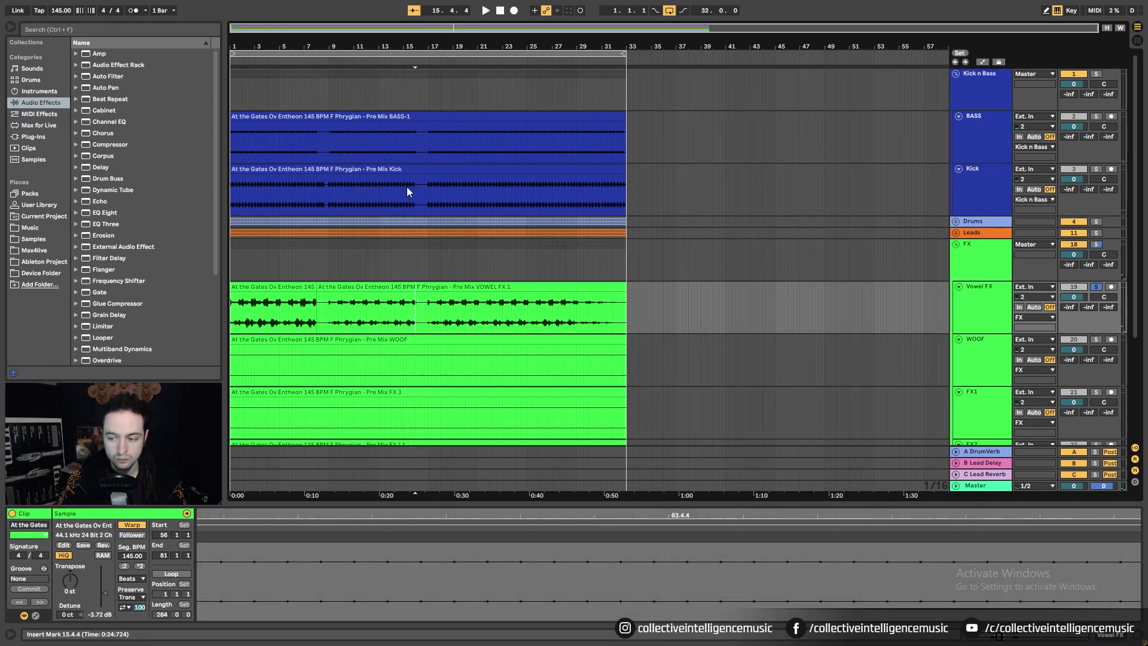
{"action": "left_click_drag", "start_coordinate": [418, 42], "coordinate": [418, 180]}
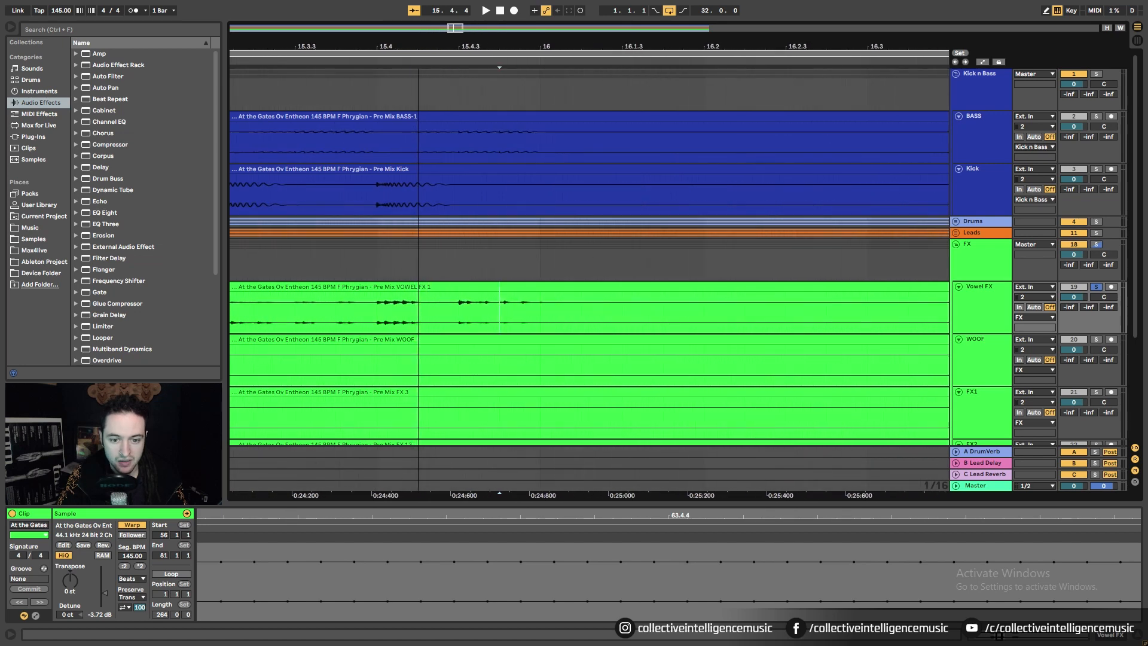
{"action": "left_click", "coordinate": [540, 314]}
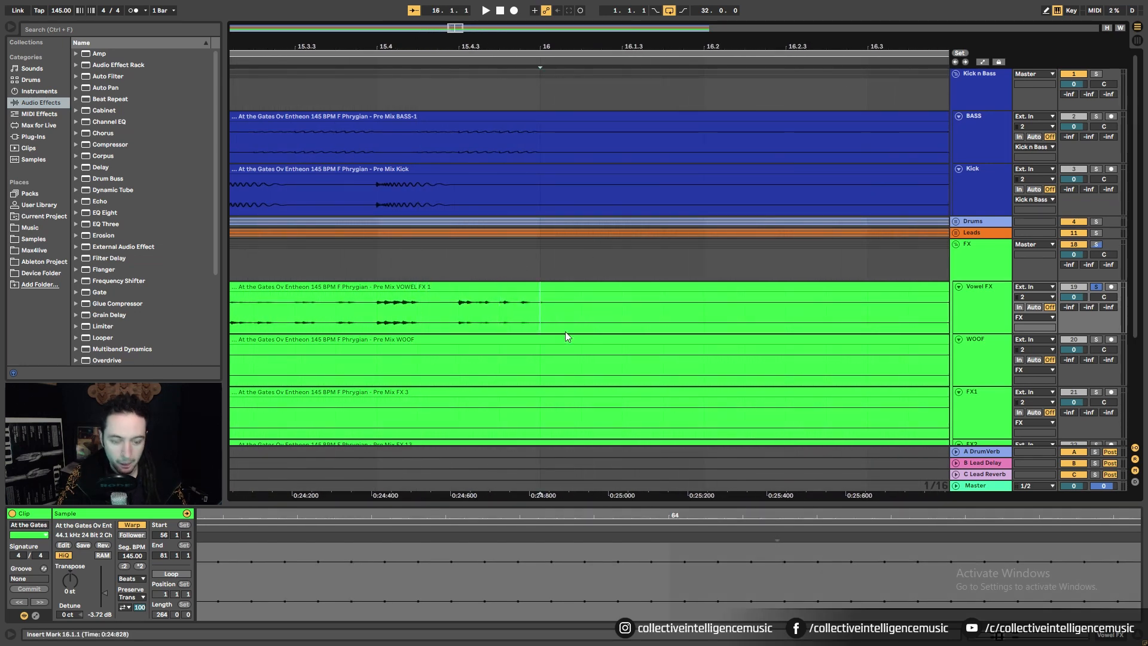
{"action": "key", "text": "ctrl+e"}
Step: Lengthen the fades on both sides of the bar 16 split in the Vowel FX track, and play across it
{"action": "left_click_drag", "start_coordinate": [542, 293], "coordinate": [511, 294]}
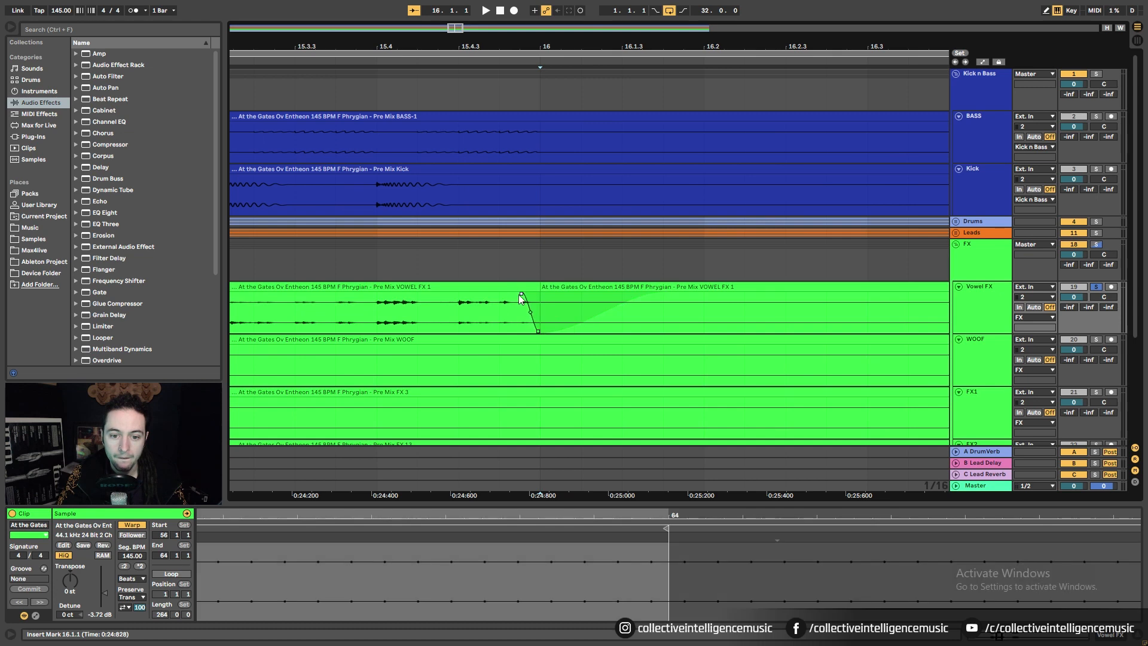
{"action": "left_click", "coordinate": [479, 320]}
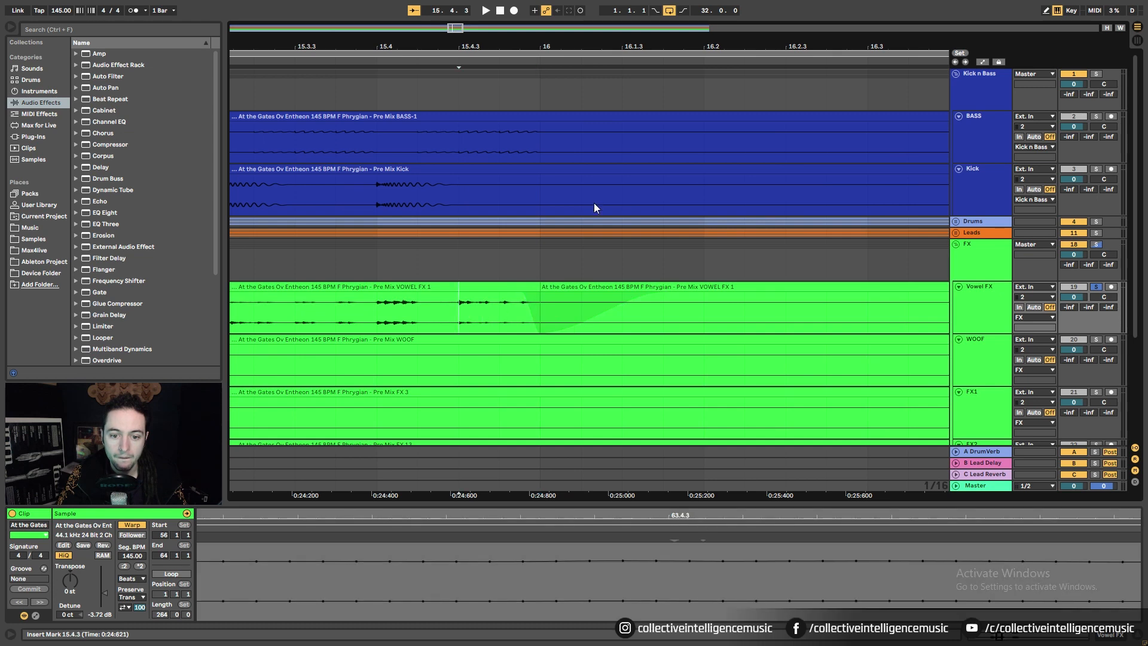
{"action": "key", "text": "space"}
{"action": "left_click_drag", "start_coordinate": [546, 47], "coordinate": [557, 7]}
{"action": "left_click_drag", "start_coordinate": [709, 46], "coordinate": [542, 8]}
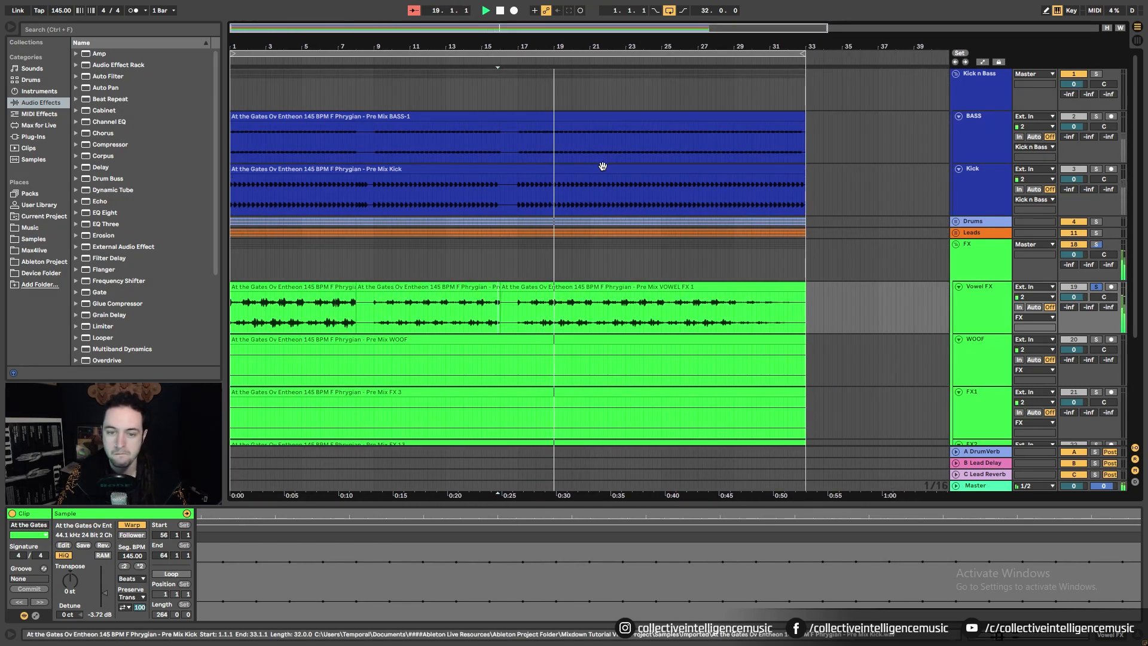
{"action": "left_click_drag", "start_coordinate": [527, 50], "coordinate": [525, 36]}
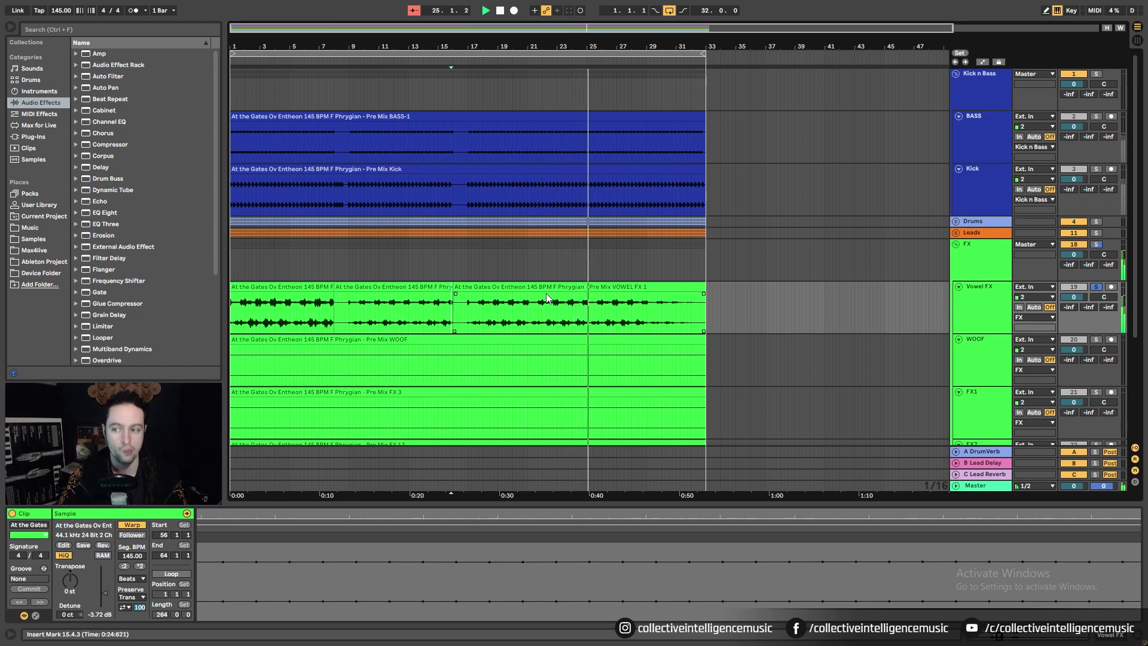
Step: Search the audio effects for "eq", add EQ Eight to the Vowel FX track, and stop playback after listening
{"action": "left_click", "coordinate": [987, 312]}
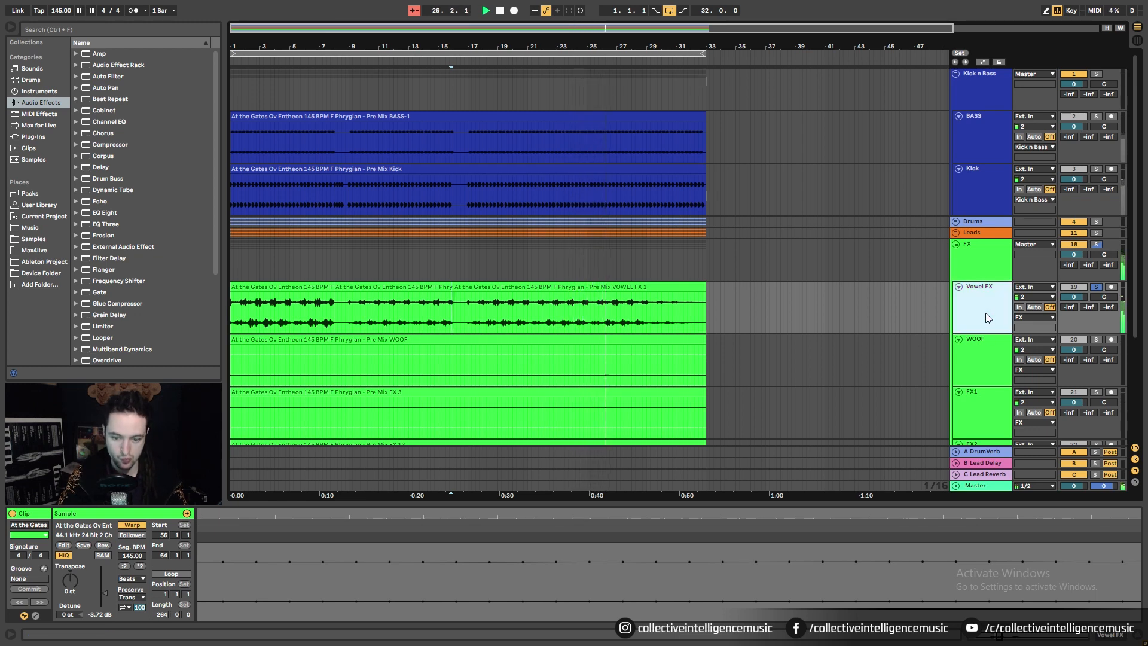
{"action": "left_click", "coordinate": [473, 311]}
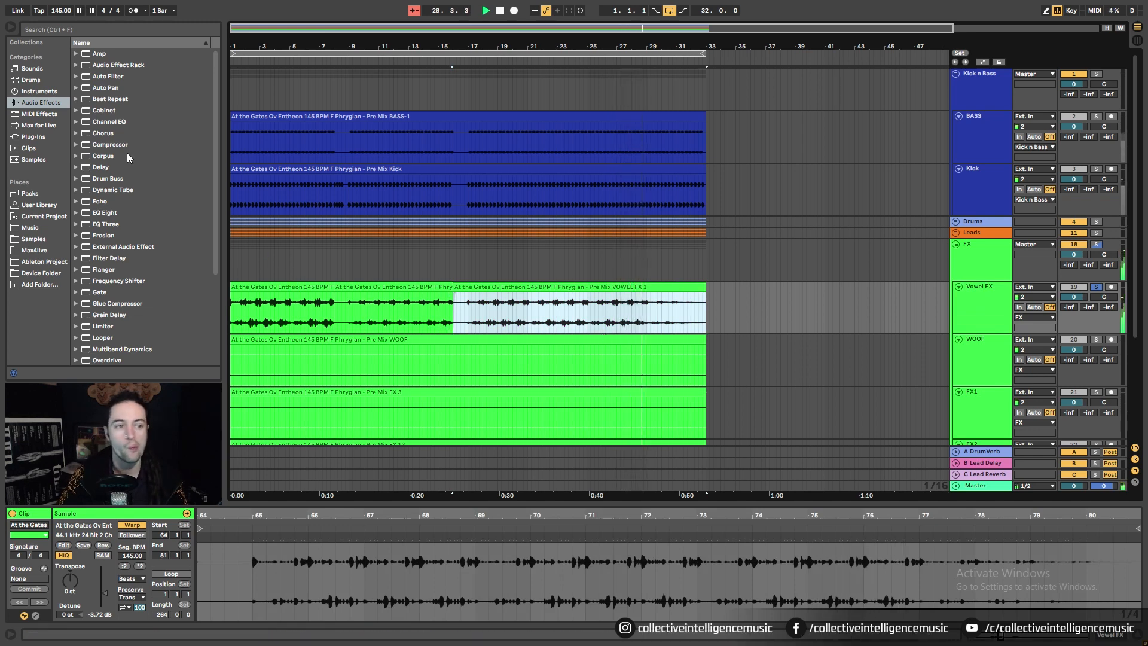
{"action": "key", "text": "ctrl+f"}
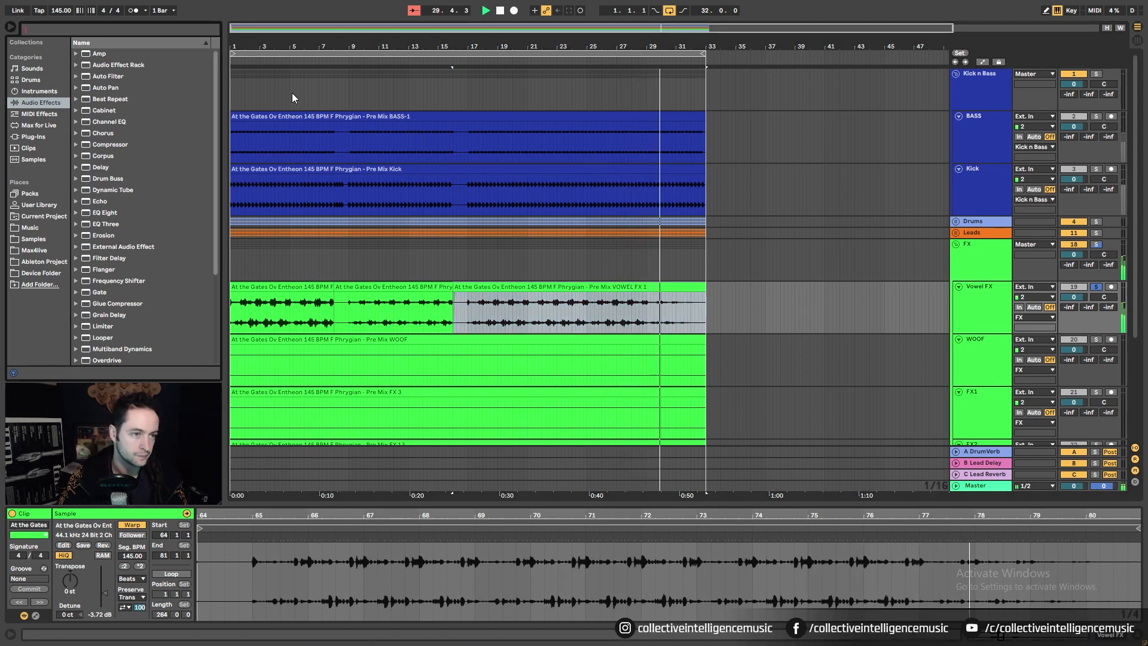
{"action": "left_click", "coordinate": [960, 315]}
{"action": "key", "text": "shift+Tab"}
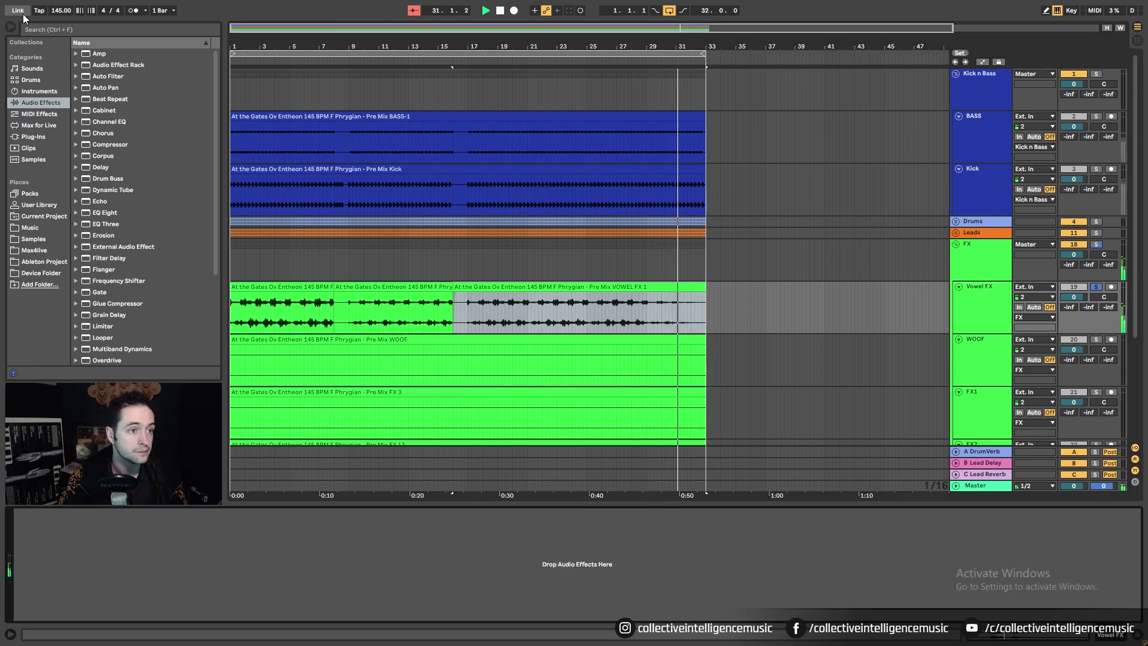
{"action": "key", "text": "ctrl+f"}
{"action": "type", "text": "eq"}
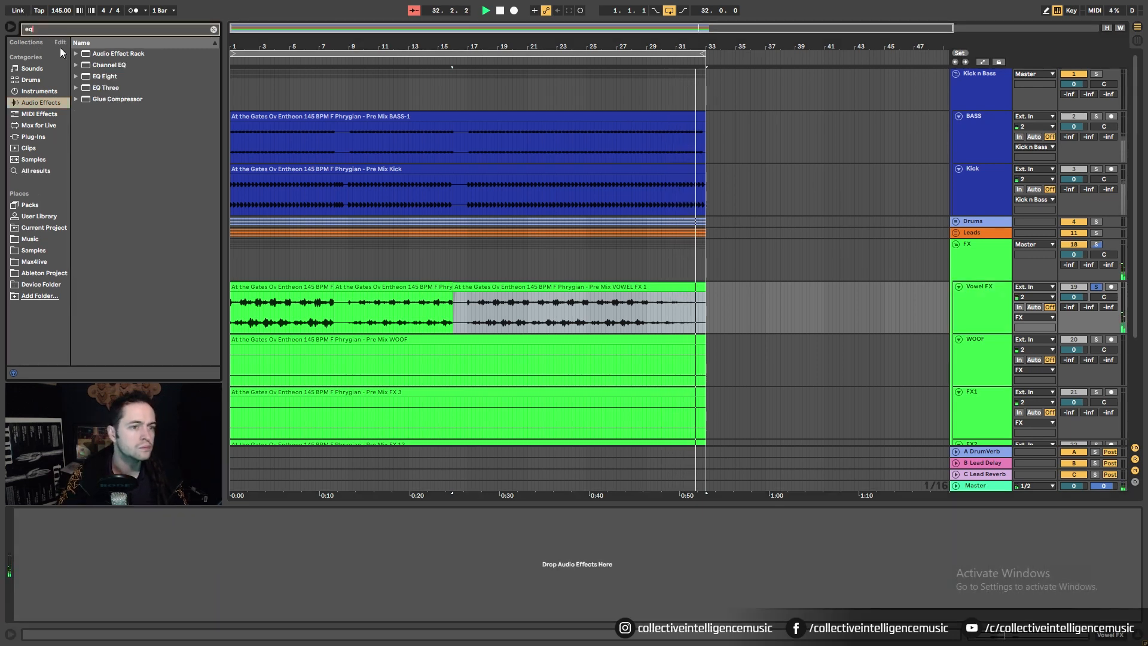
{"action": "double_click", "coordinate": [109, 78]}
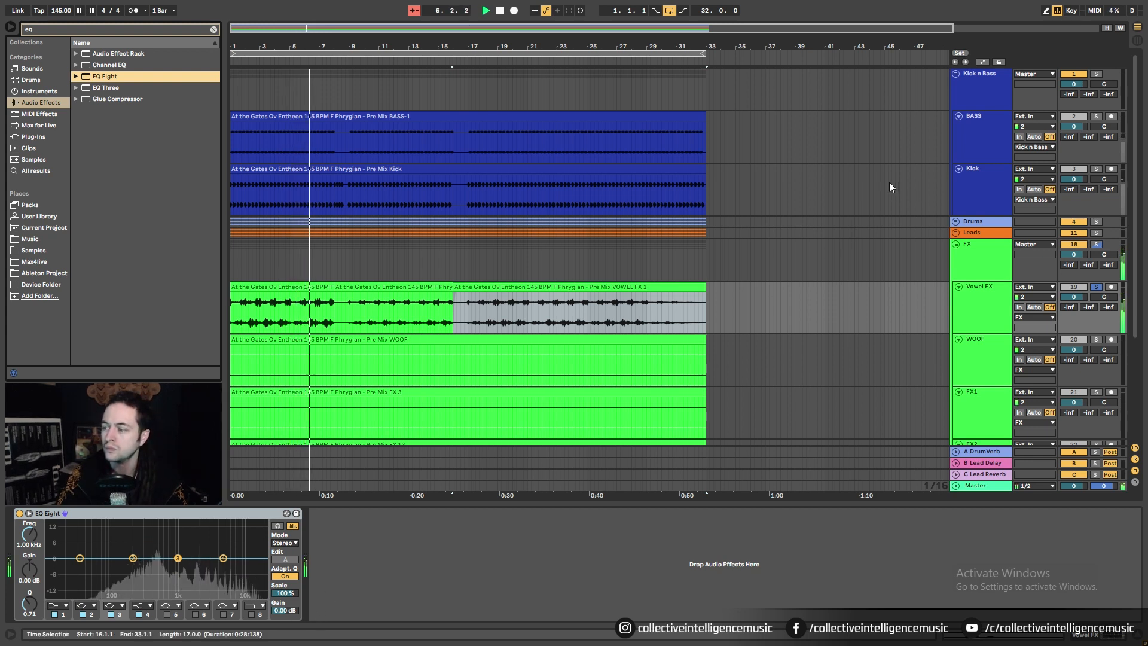
{"action": "key", "text": "space"}
Step: Select all three Vowel FX clips together
{"action": "left_click", "coordinate": [288, 287]}
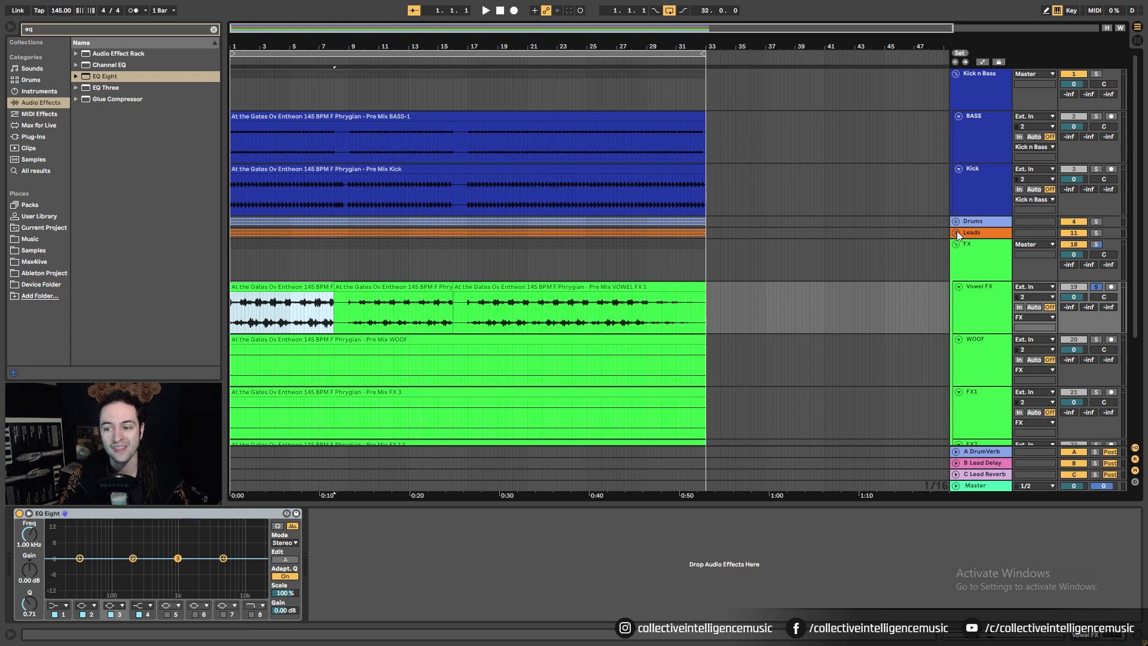
{"action": "left_click", "coordinate": [630, 299]}
{"action": "left_click", "coordinate": [296, 289], "text": "shift"}
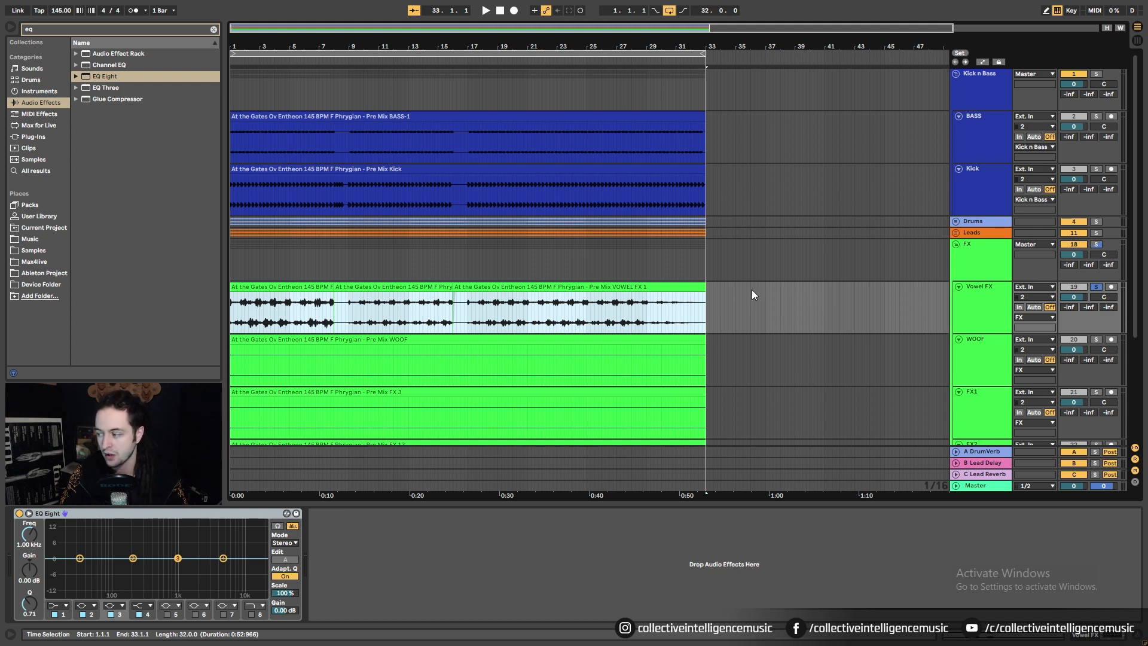
{"action": "left_click", "coordinate": [349, 288]}
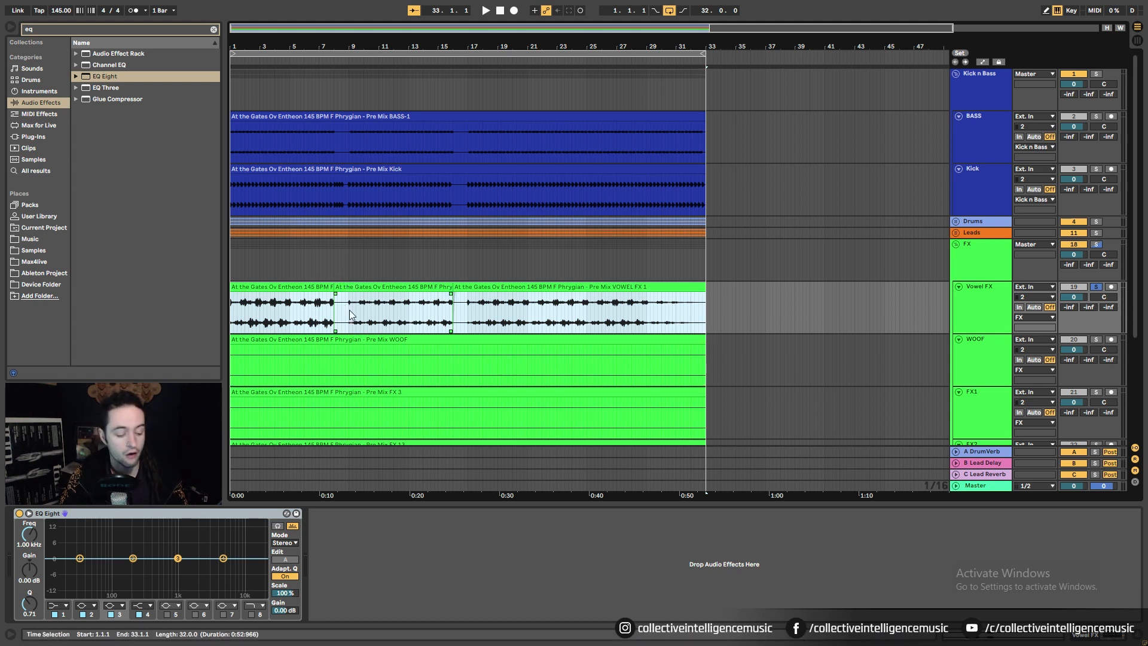
{"action": "left_click", "coordinate": [489, 308]}
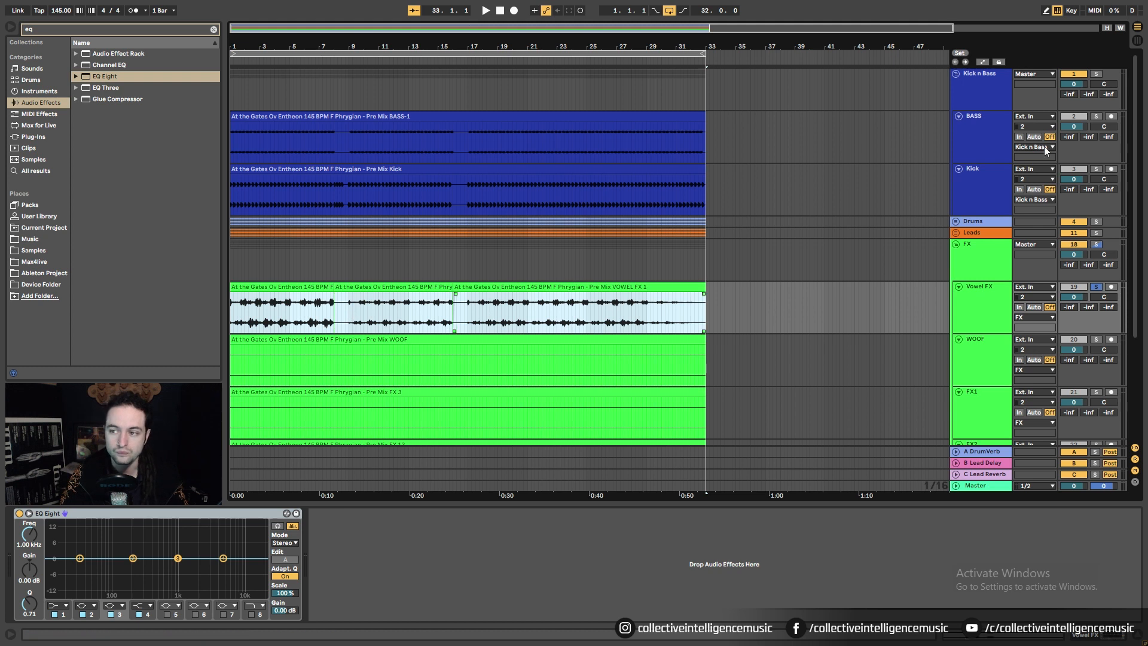
Step: Solo the Kick n Bass and Drums groups alongside the Vowel FX track and play from bar 1
{"action": "left_click", "coordinate": [1097, 74]}
{"action": "left_click", "coordinate": [1096, 221]}
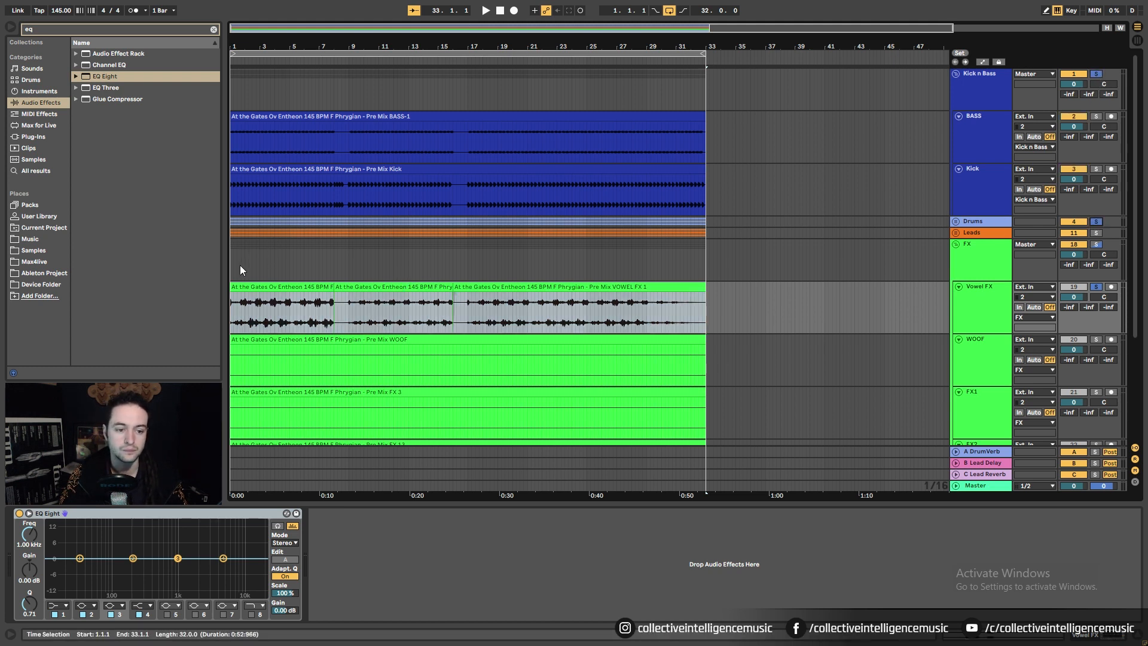
{"action": "key", "text": "space"}
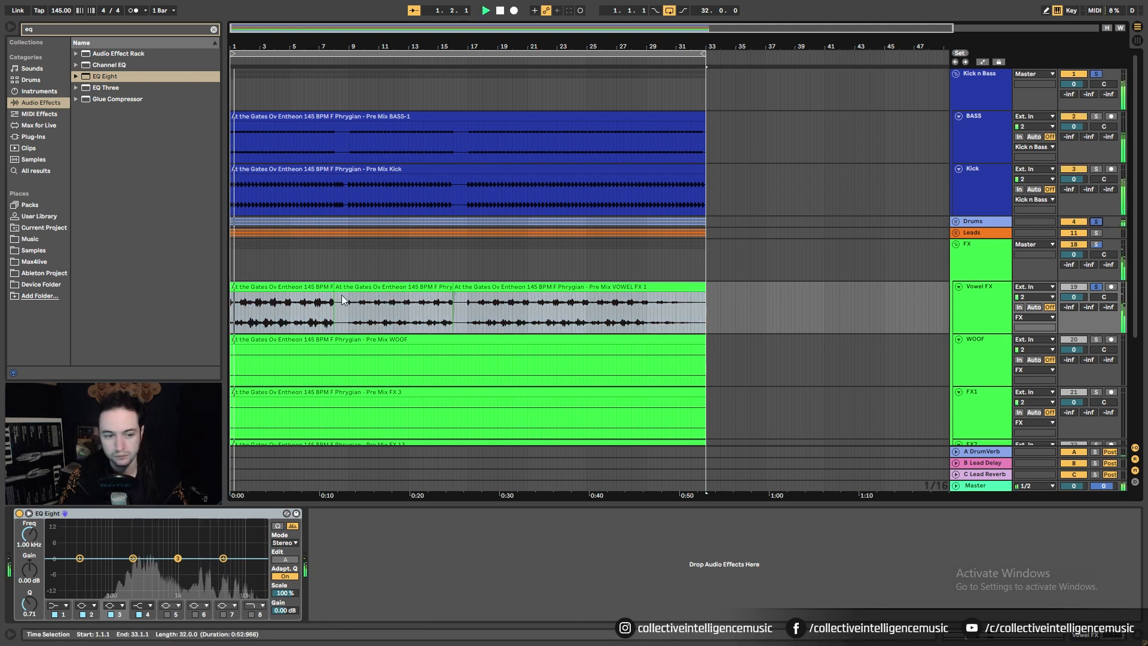
Step: Set the gain of all three Vowel FX clips to -9.00 dB while the loop plays
{"action": "left_click", "coordinate": [273, 287]}
{"action": "left_click", "coordinate": [653, 288], "text": "shift"}
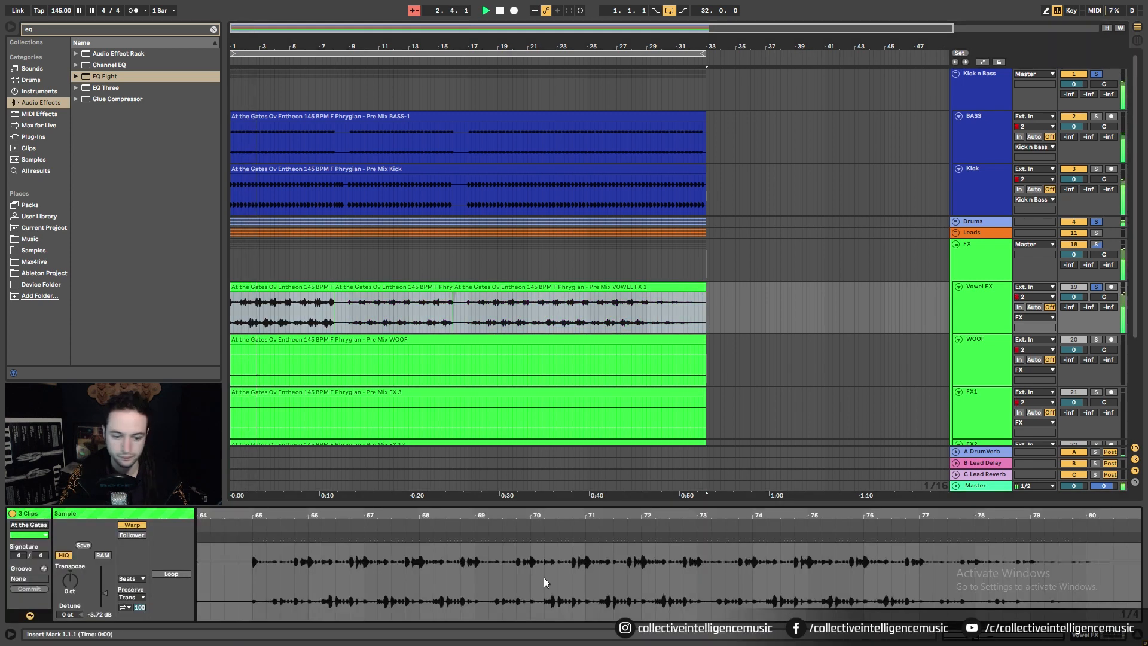
{"action": "key", "text": "shift+Tab"}
{"action": "left_click_drag", "start_coordinate": [105, 593], "coordinate": [104, 595]}
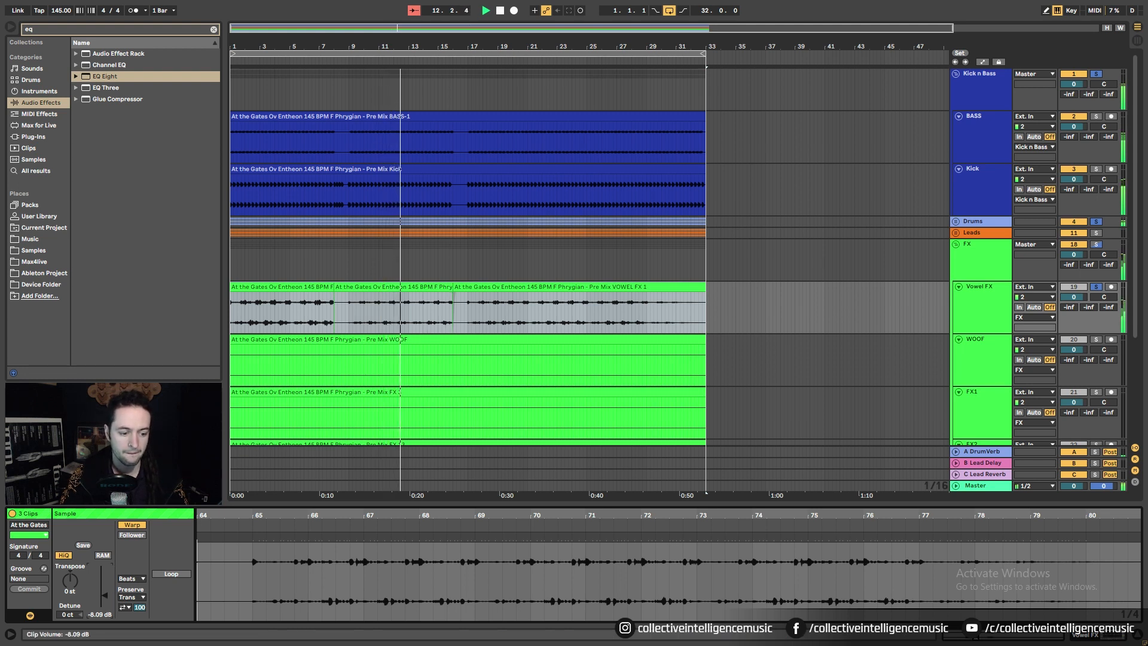
{"action": "left_click_drag", "start_coordinate": [105, 596], "coordinate": [105, 595]}
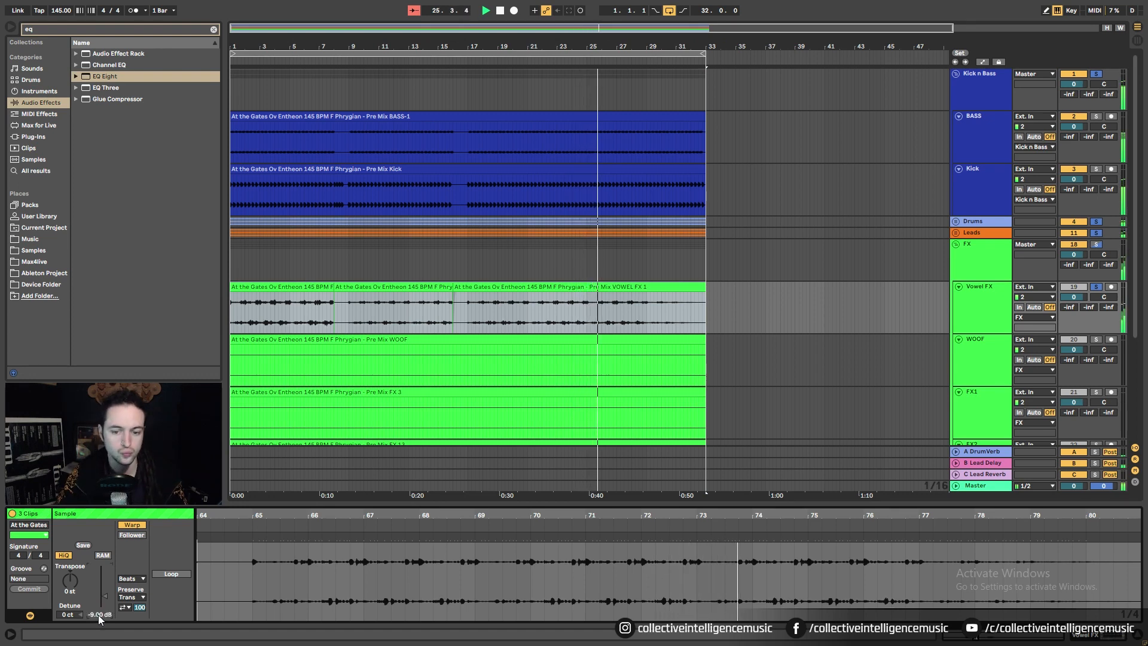
Step: Select the three Vowel FX clips together and one by one to review their extents and clip settings
{"action": "left_click", "coordinate": [287, 287]}
{"action": "left_click", "coordinate": [560, 290], "text": "shift"}
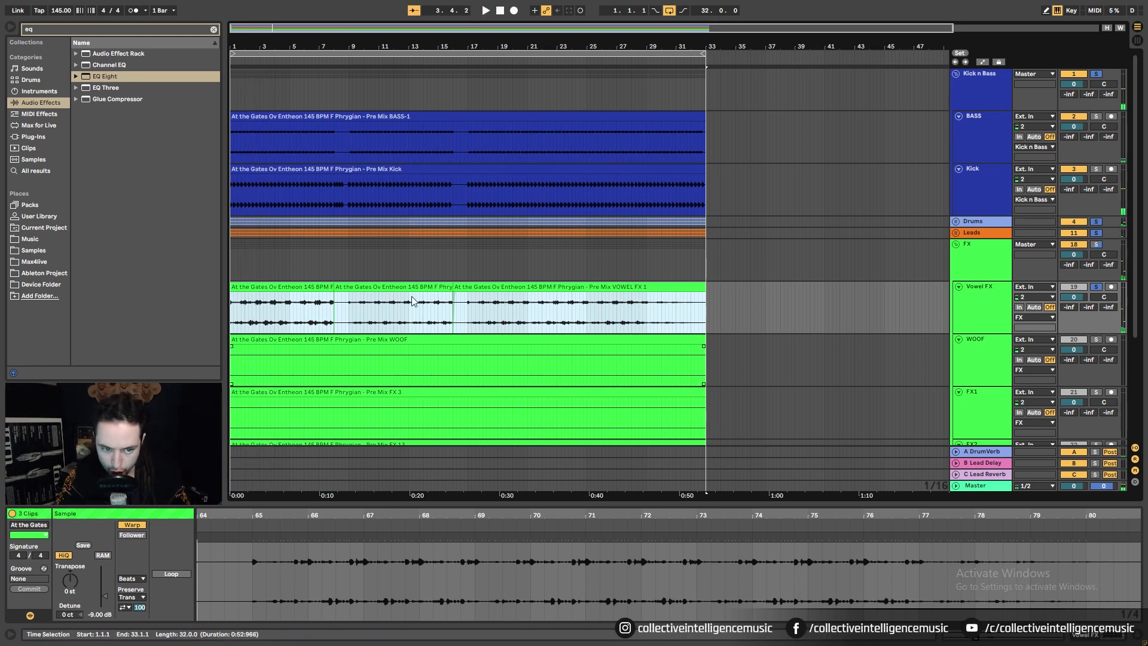
{"action": "left_click", "coordinate": [360, 285]}
{"action": "left_click", "coordinate": [505, 287], "text": "shift"}
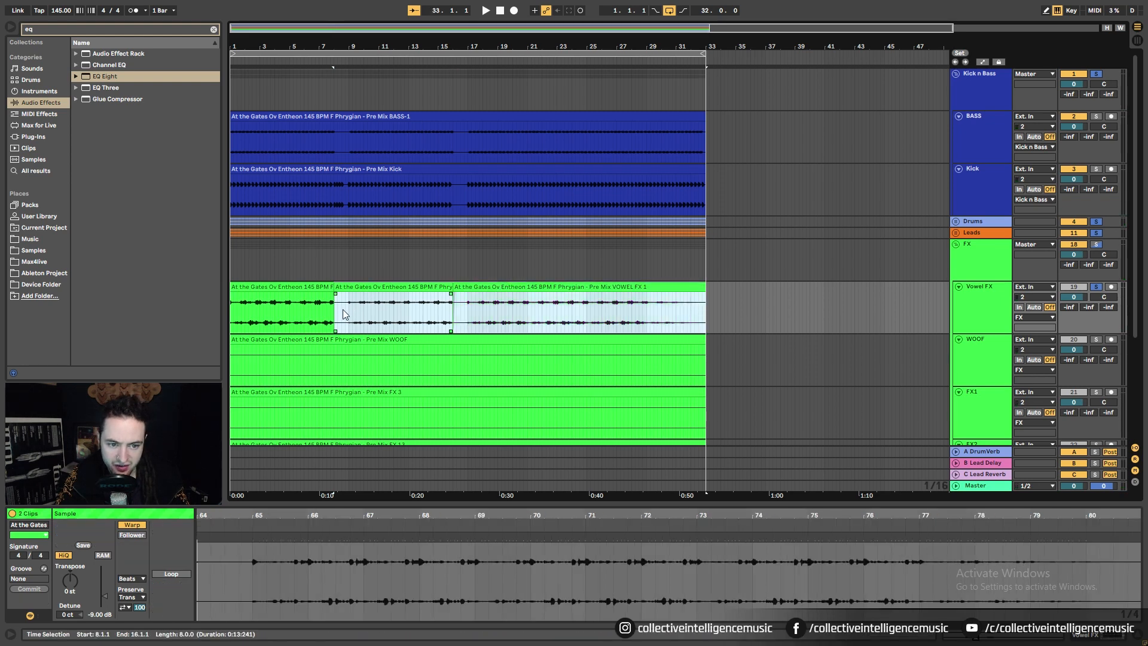
{"action": "left_click", "coordinate": [276, 287]}
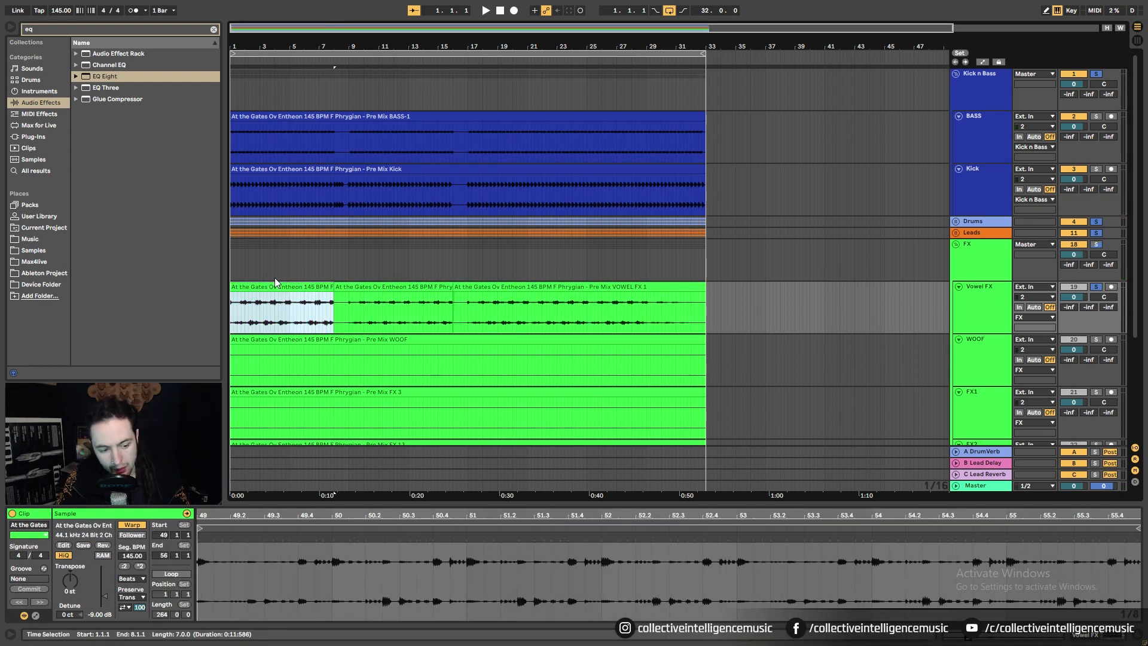
{"action": "left_click", "coordinate": [359, 287]}
{"action": "left_click", "coordinate": [495, 287]}
{"action": "left_click", "coordinate": [297, 288]}
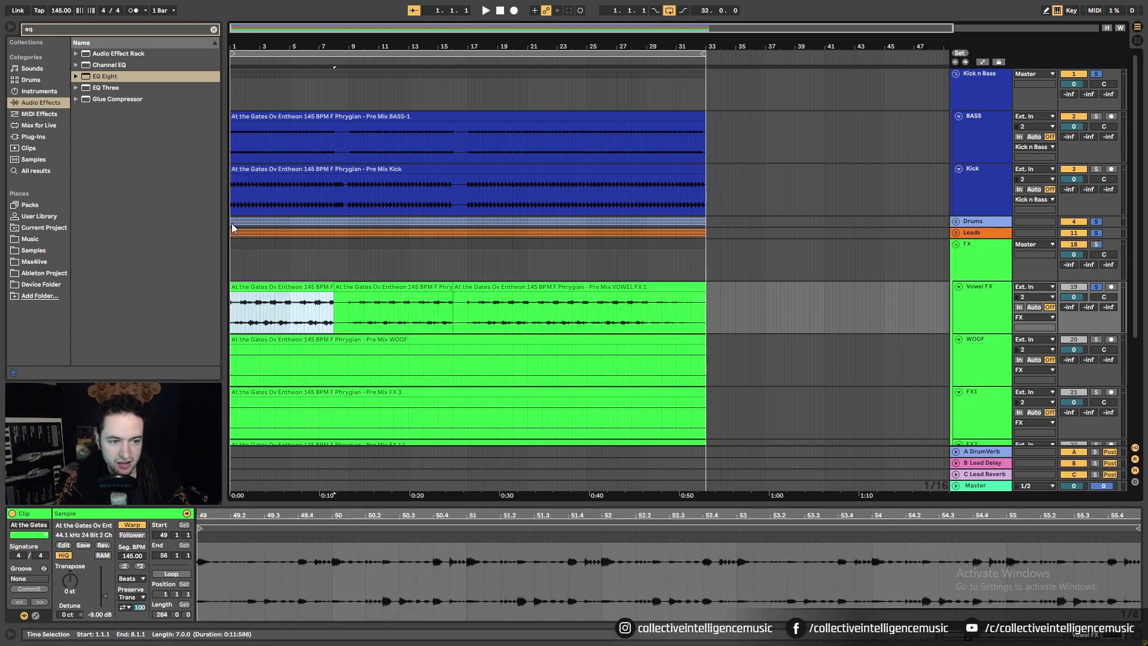
{"action": "left_click_drag", "start_coordinate": [233, 225], "coordinate": [347, 246]}
{"action": "left_click", "coordinate": [340, 264]}
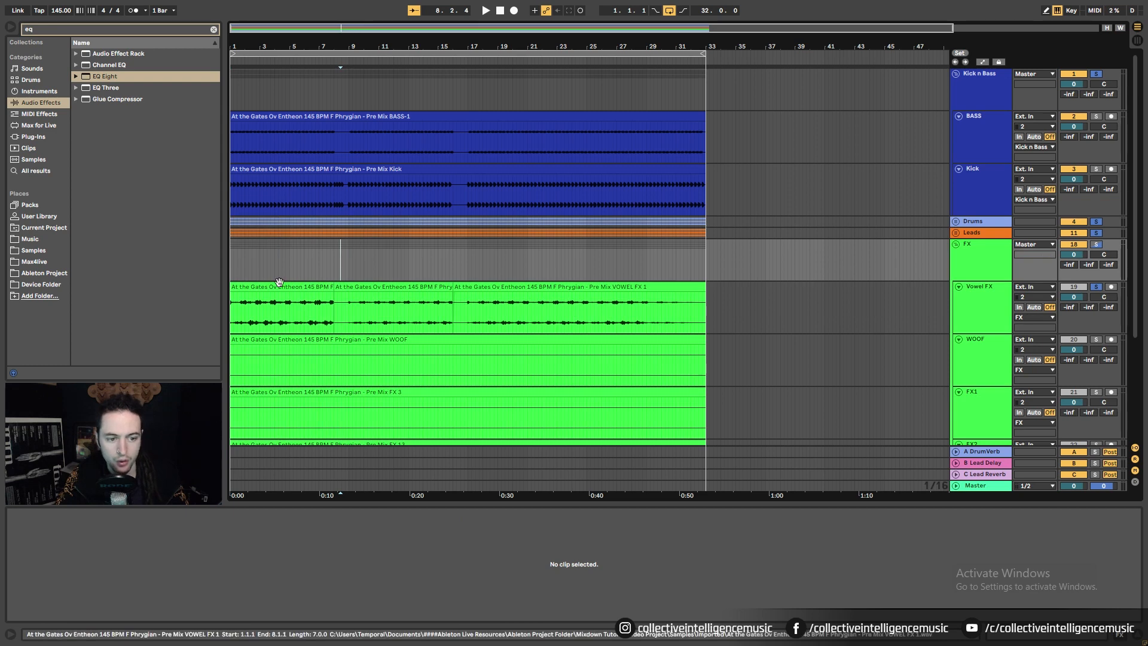
Step: Open the Vowel FX track's device chain with its EQ Eight and examine the first clip section on the timeline
{"action": "scroll", "coordinate": [284, 282], "scroll_direction": "down", "scroll_amount": 1}
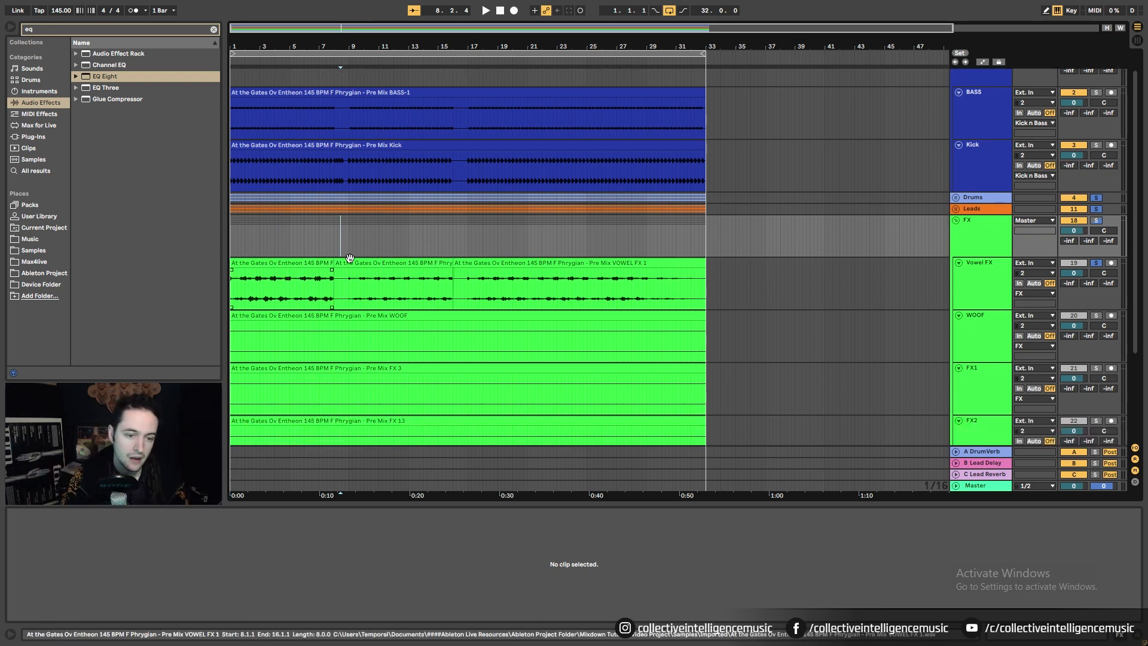
{"action": "left_click", "coordinate": [672, 286]}
{"action": "left_click", "coordinate": [970, 279]}
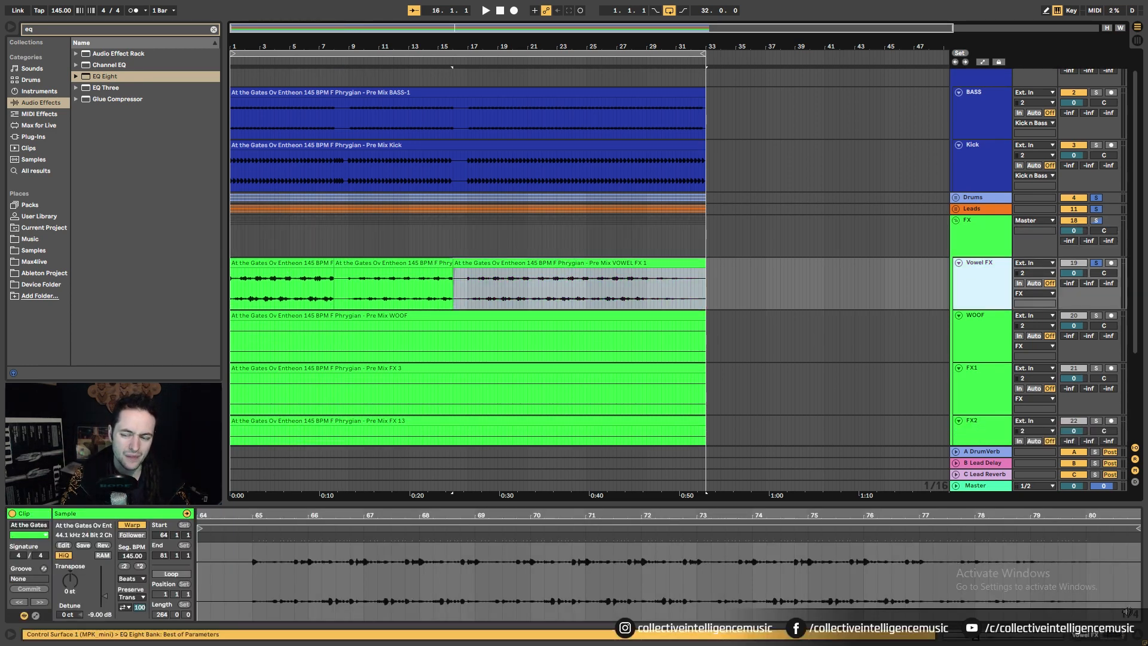
{"action": "key", "text": "shift+Tab"}
{"action": "left_click", "coordinate": [303, 279]}
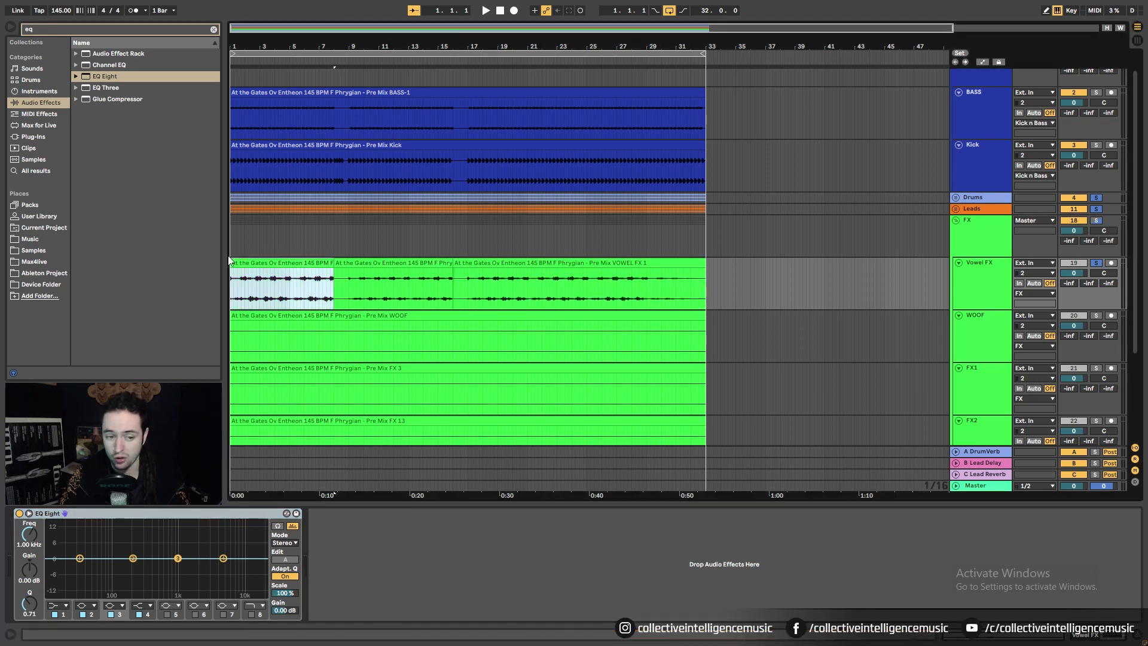
{"action": "left_click_drag", "start_coordinate": [245, 47], "coordinate": [294, 292]}
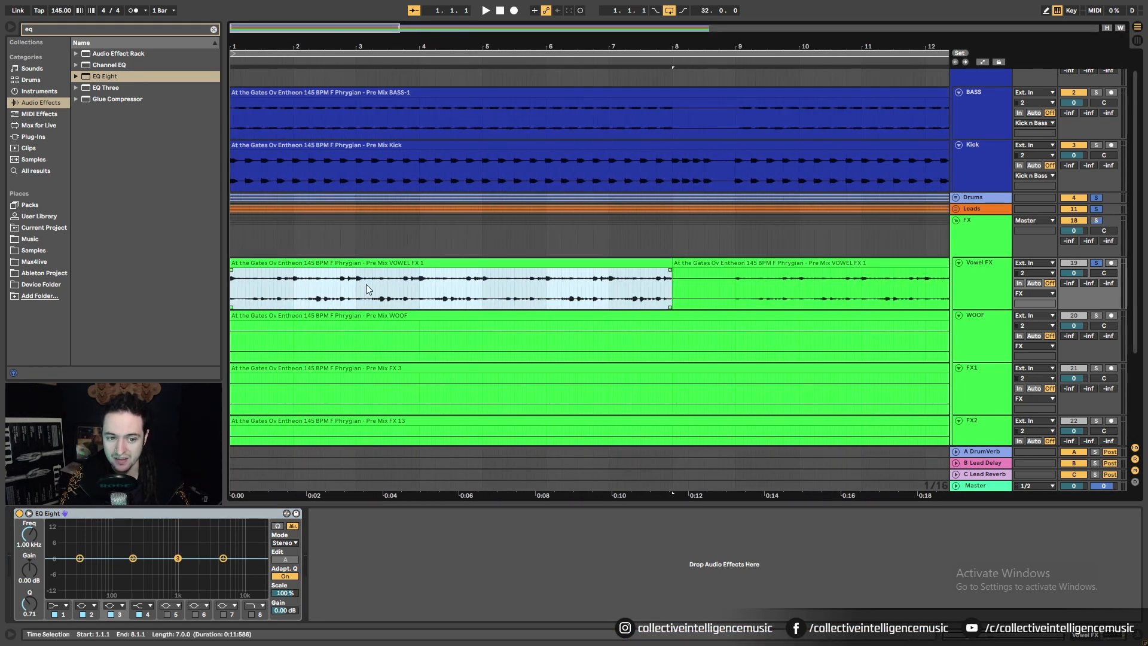
{"action": "left_click_drag", "start_coordinate": [569, 47], "coordinate": [413, 55]}
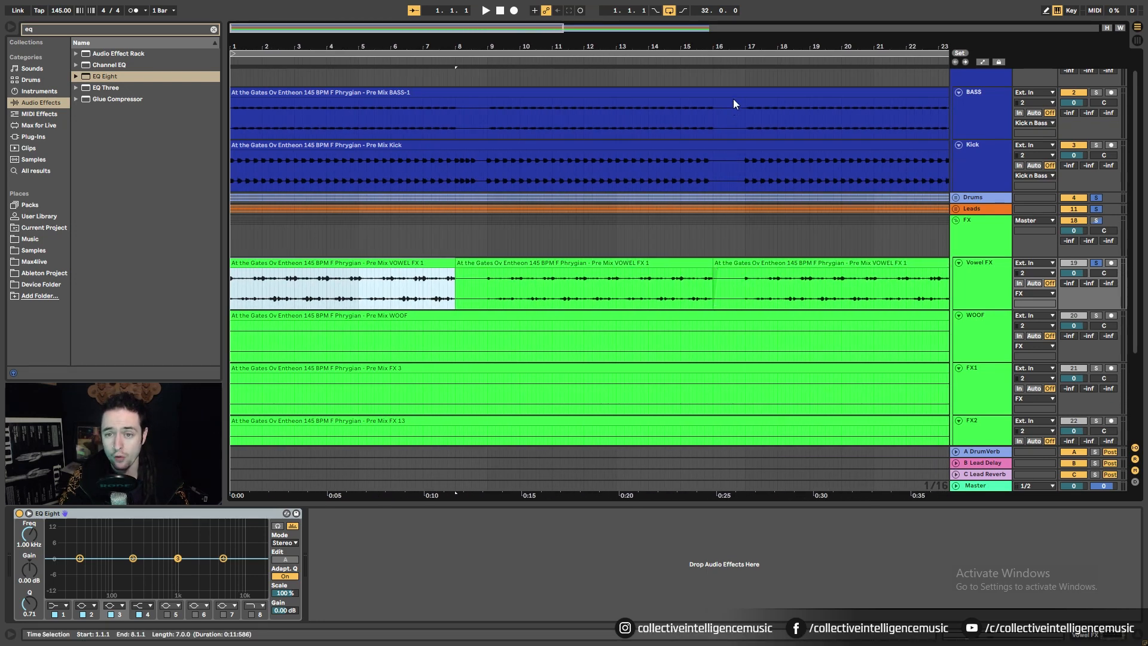
{"action": "left_click_drag", "start_coordinate": [748, 47], "coordinate": [618, 92]}
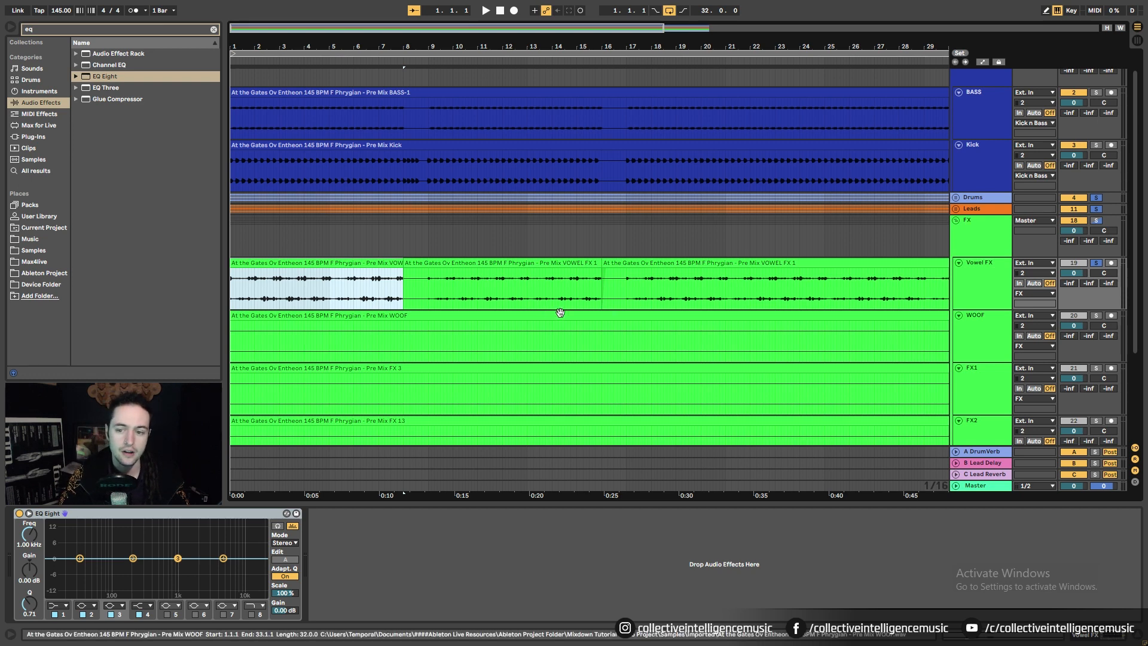
Step: Take the Leads group out of solo, open the WOOF clip's sample settings, and set its gain to -2.89 dB
{"action": "left_click", "coordinate": [347, 315]}
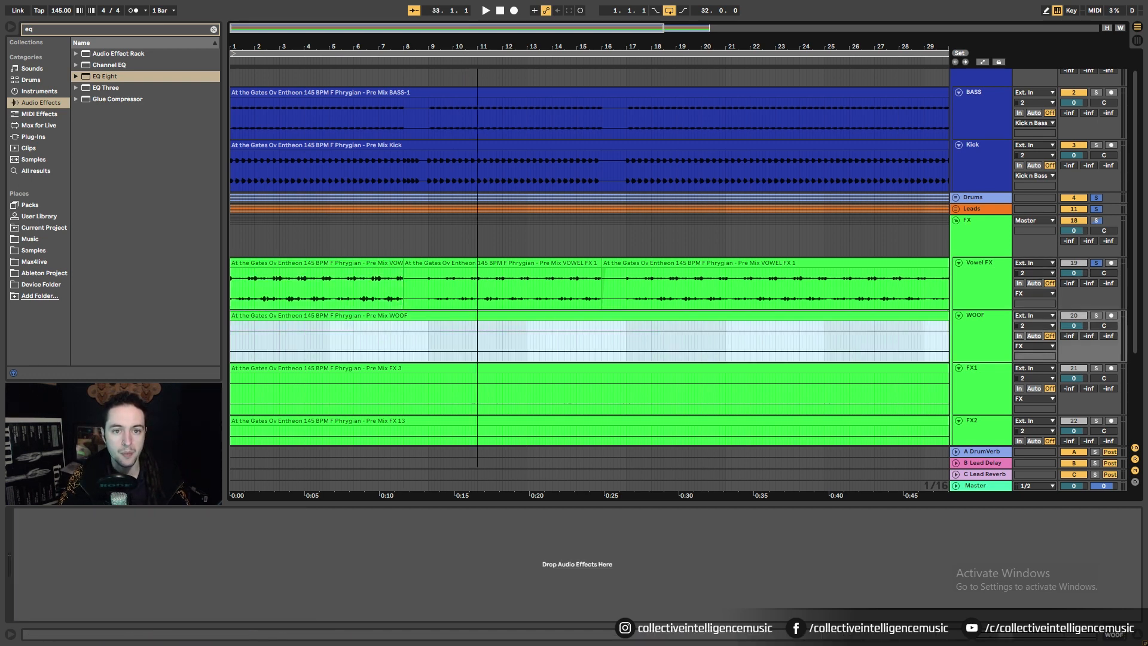
{"action": "left_click_drag", "start_coordinate": [478, 47], "coordinate": [477, 24]}
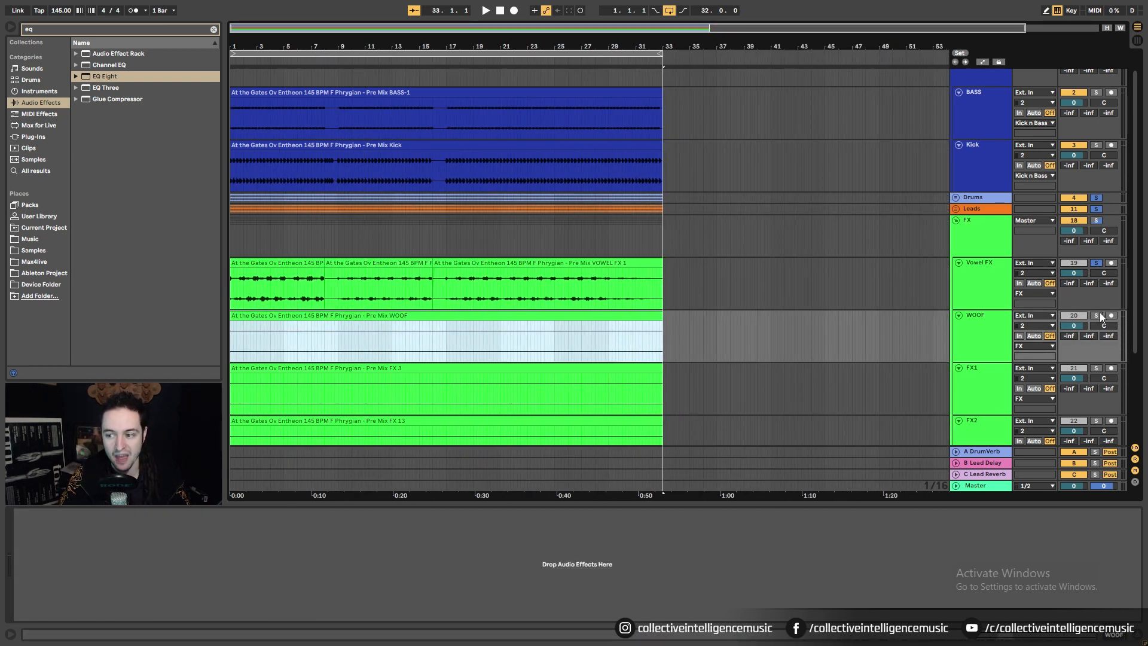
{"action": "left_click", "coordinate": [1098, 207]}
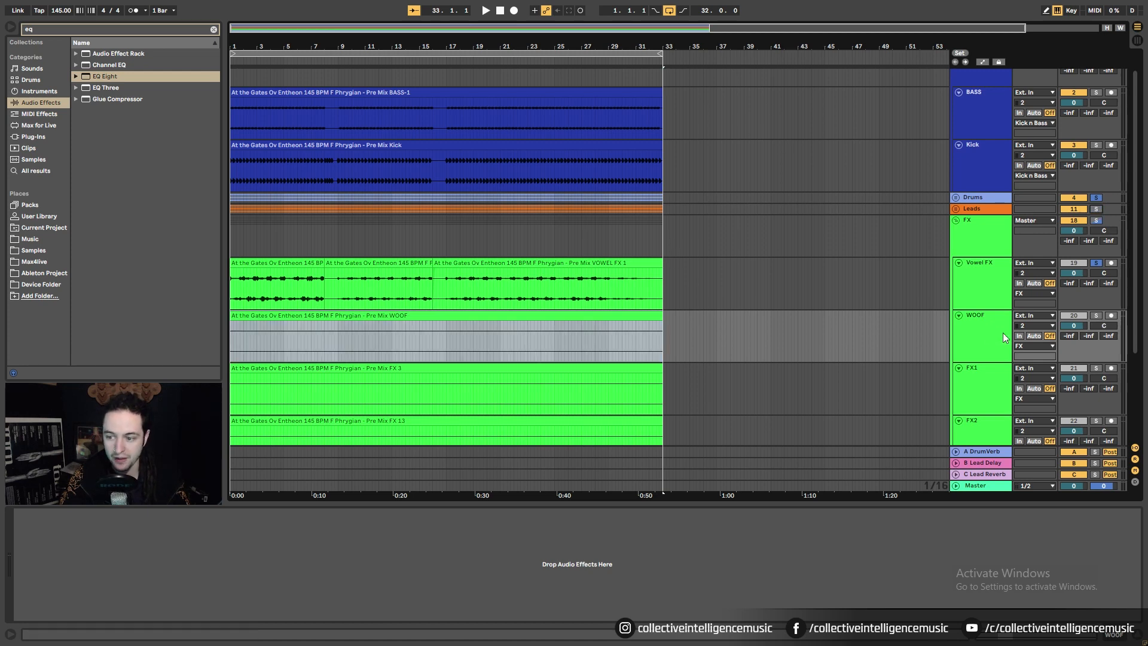
{"action": "left_click", "coordinate": [473, 318]}
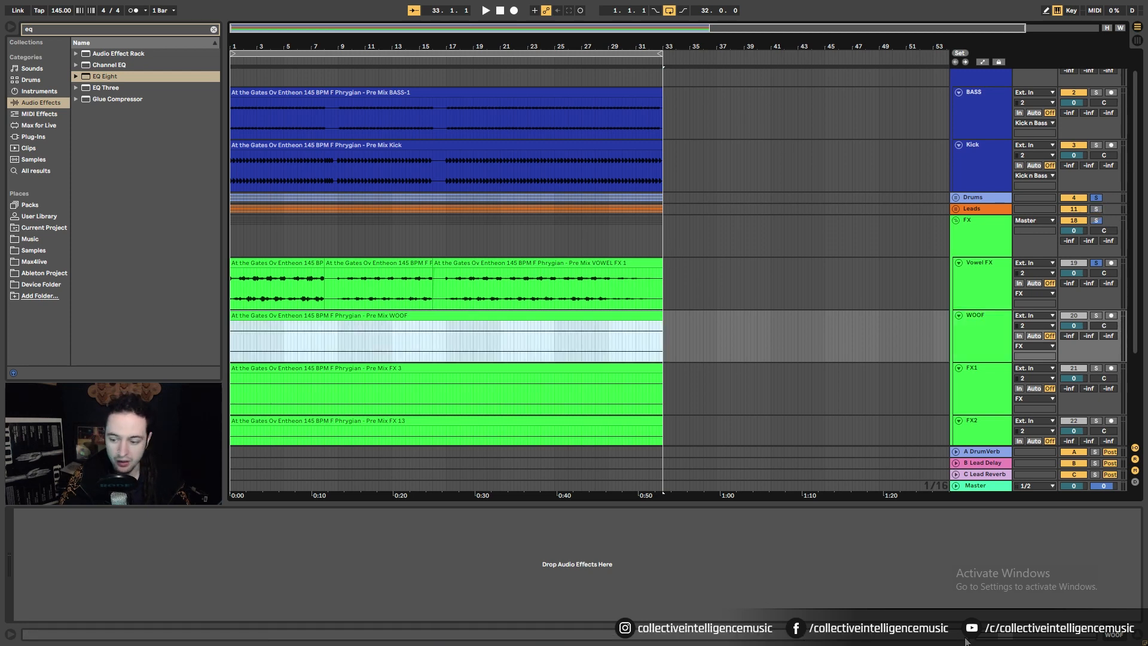
{"action": "key", "text": "shift+Tab"}
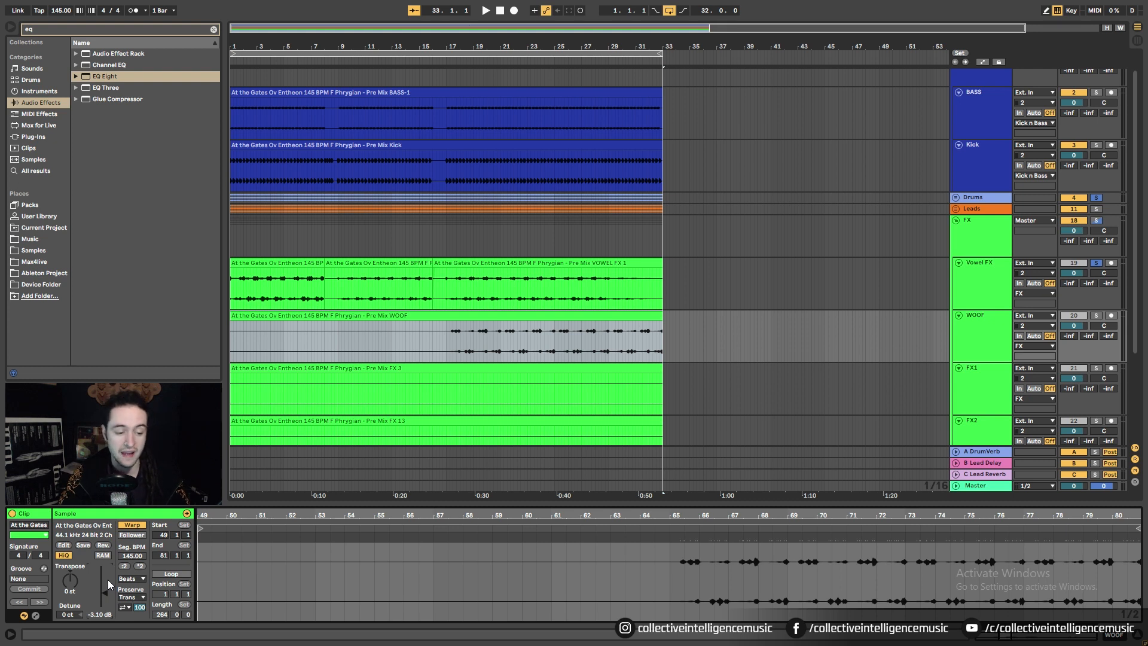
{"action": "left_click_drag", "start_coordinate": [106, 588], "coordinate": [105, 556]}
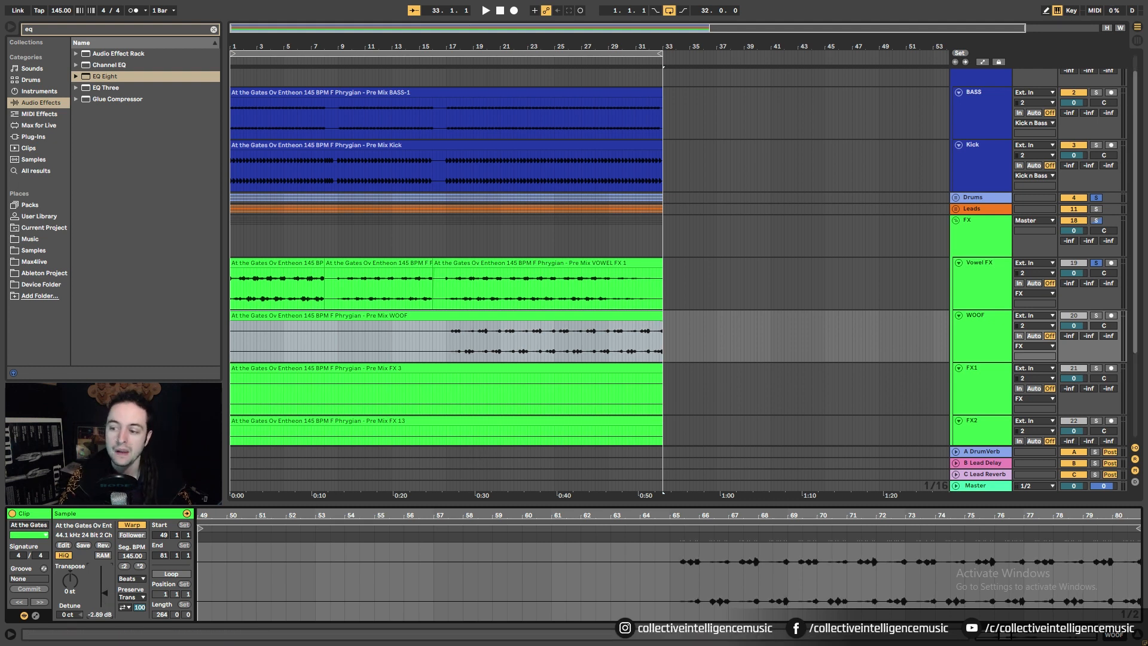
Step: Solo the WOOF track, play from about bar 16.4, and lower the clip's gain to -6.07 dB
{"action": "left_click", "coordinate": [1095, 317]}
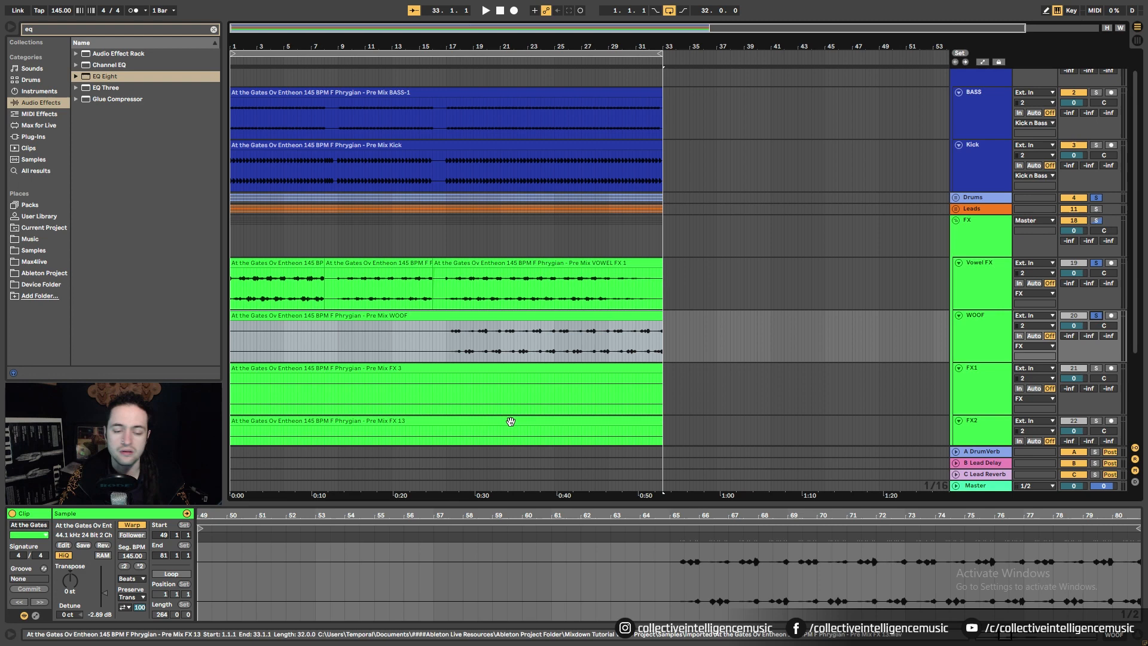
{"action": "left_click", "coordinate": [442, 343]}
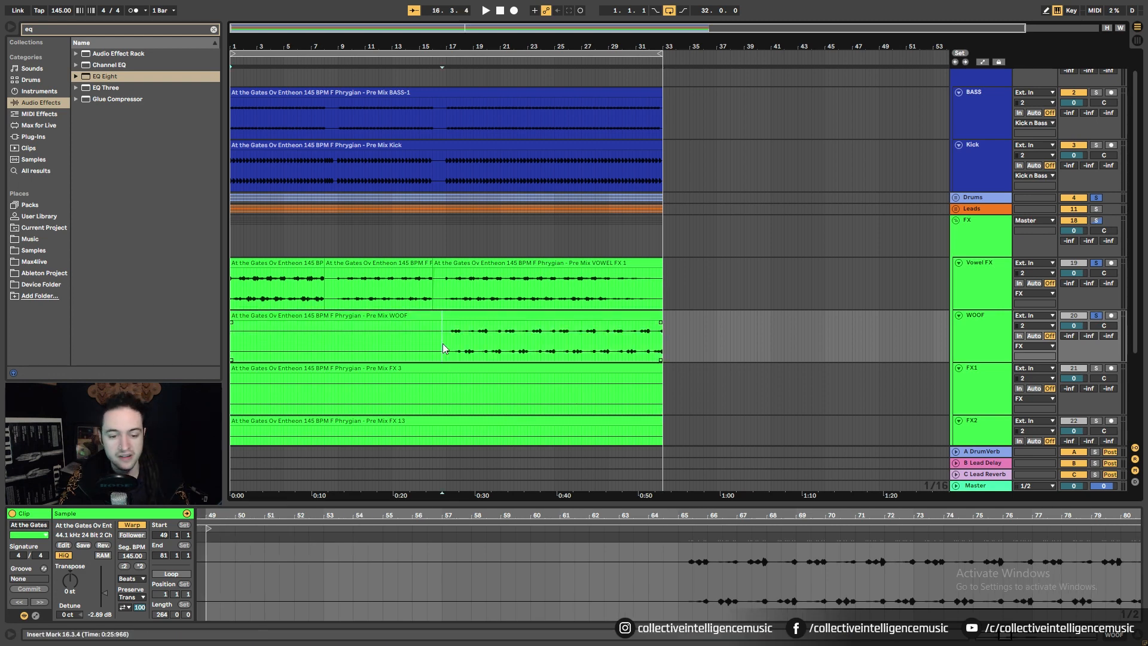
{"action": "left_click", "coordinate": [444, 346]}
{"action": "key", "text": "space"}
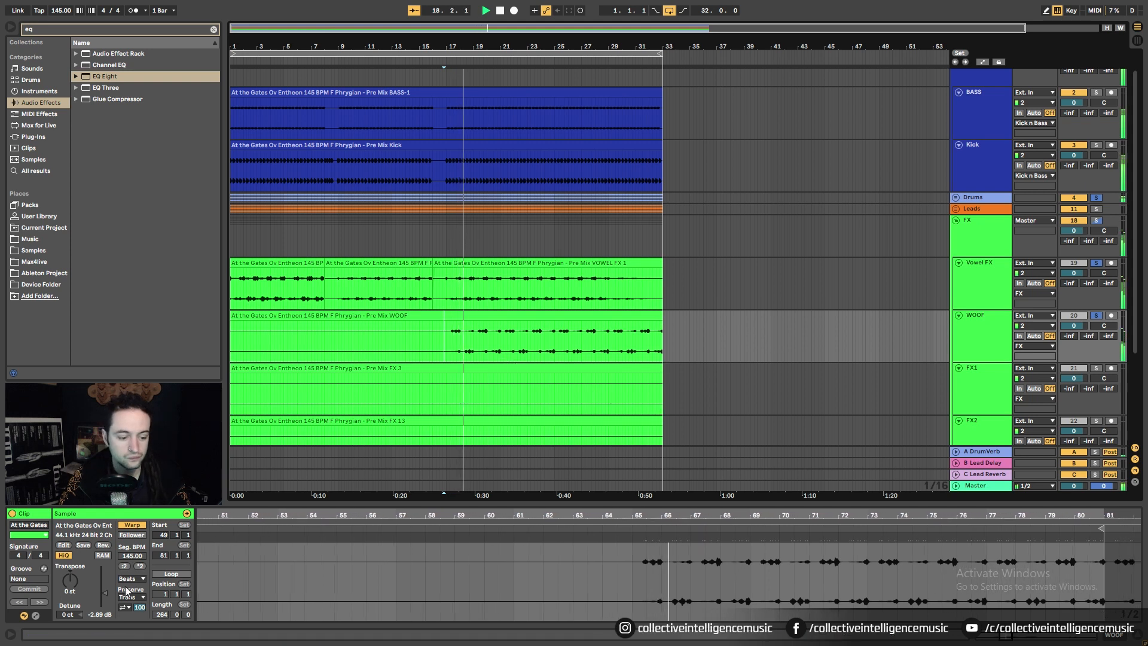
{"action": "left_click_drag", "start_coordinate": [105, 593], "coordinate": [103, 618]}
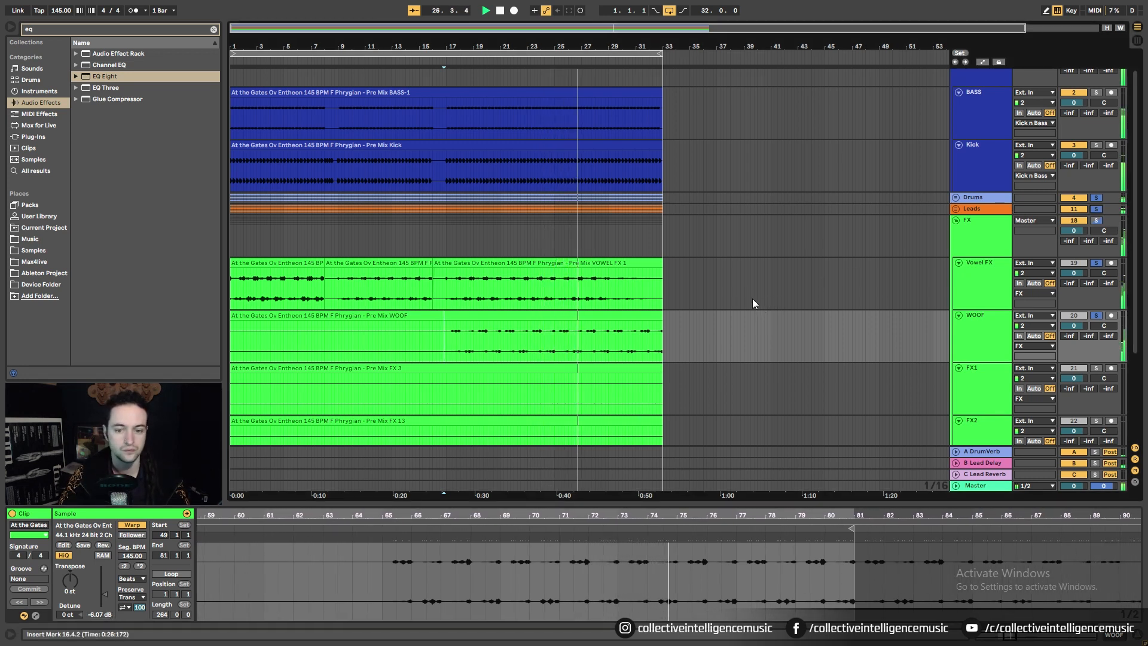
Step: Unfold the Leads group to look over its tracks, and fold it back up
{"action": "left_click", "coordinate": [956, 208]}
{"action": "scroll", "coordinate": [652, 336], "scroll_direction": "down", "scroll_amount": 1}
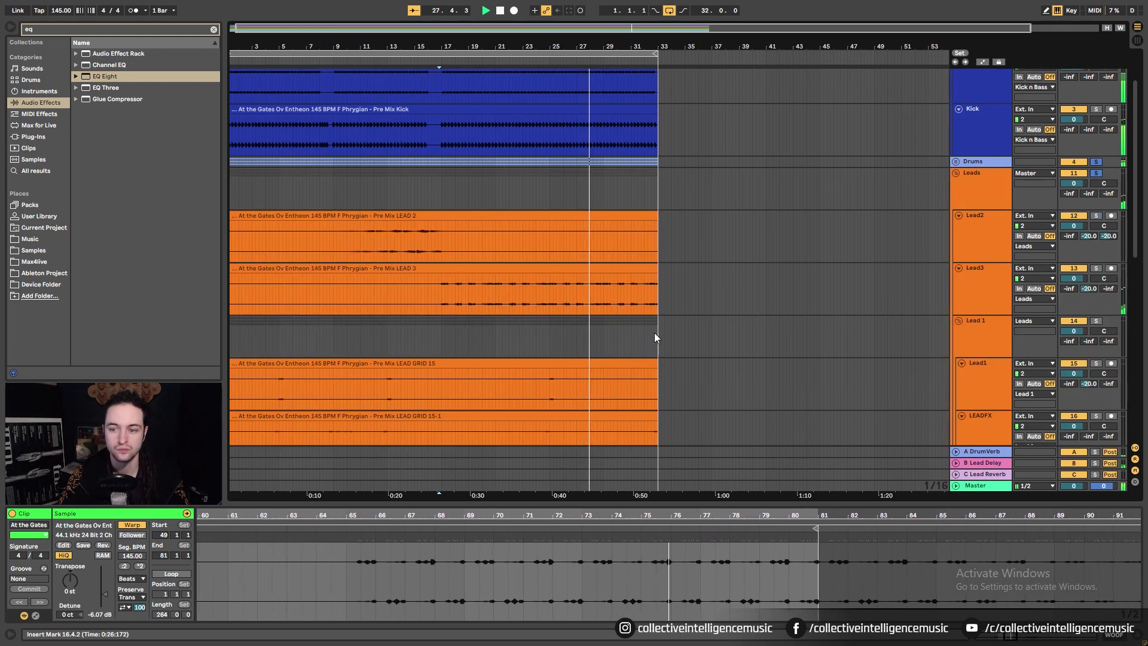
{"action": "scroll", "coordinate": [654, 332], "scroll_direction": "up", "scroll_amount": 1}
{"action": "left_click", "coordinate": [955, 209]}
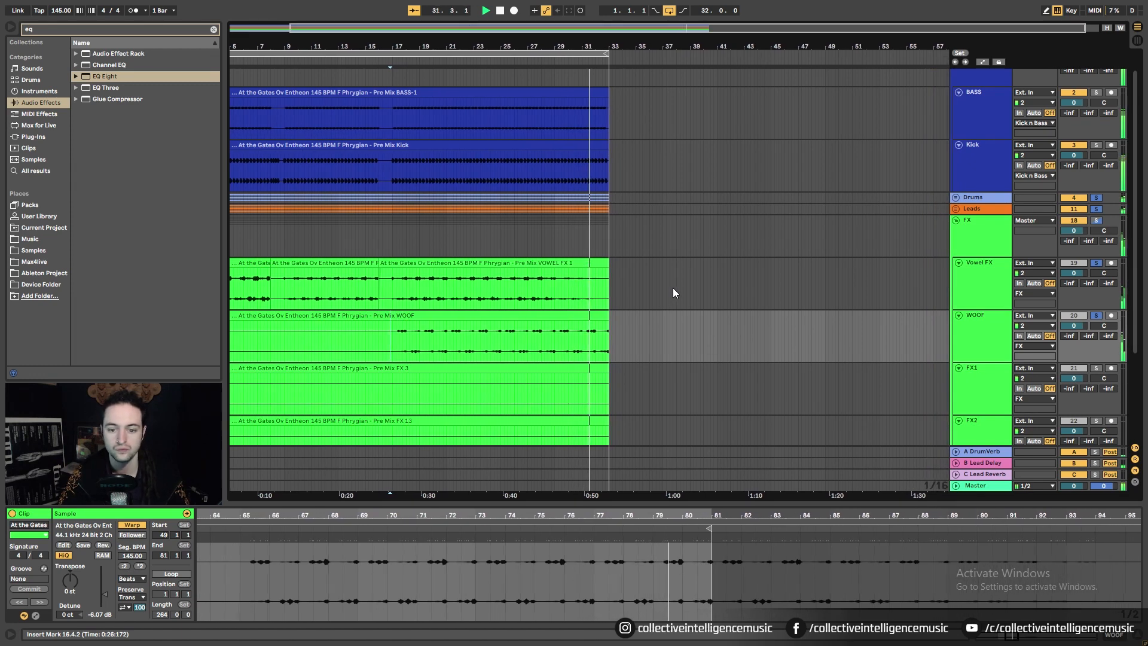
Step: Set the WOOF clip's gain to -8.00 dB
{"action": "left_click", "coordinate": [967, 345]}
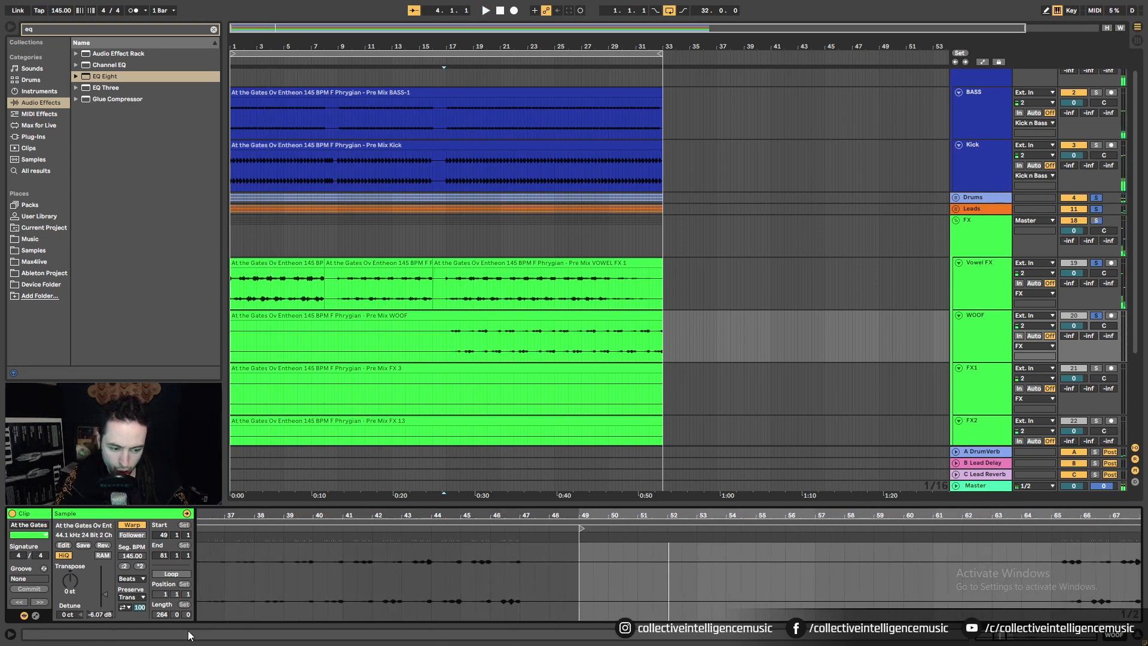
{"action": "type", "text": "-8"}
{"action": "key", "text": "Return"}
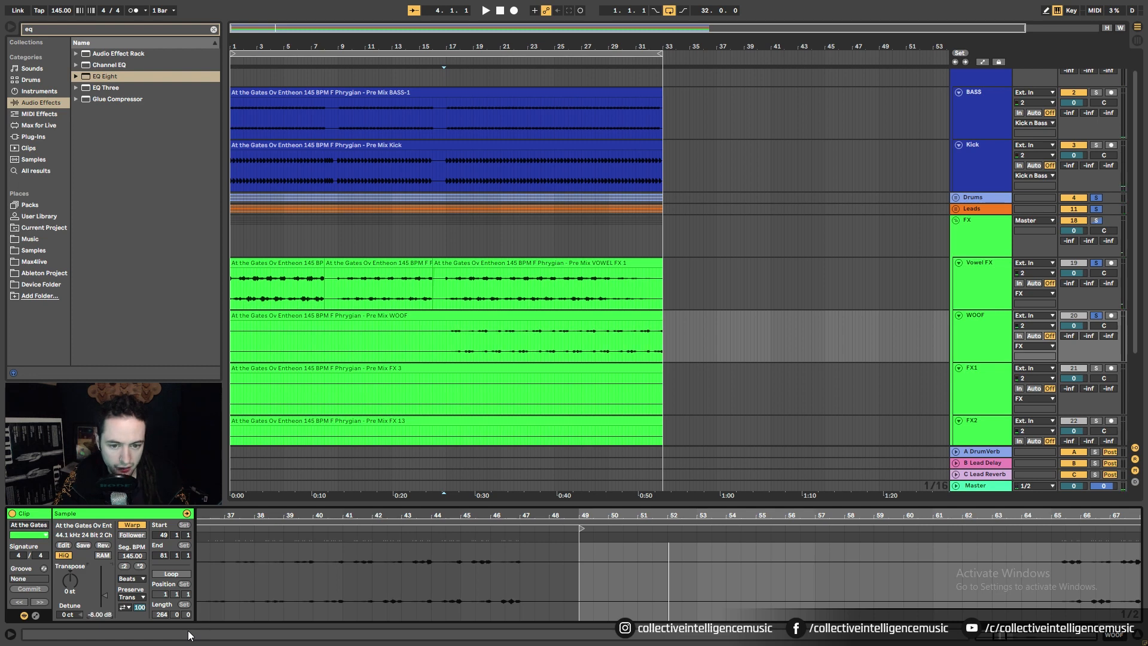
Step: Set the arrangement grid to 2/1 and mark the WOOF clip's section from bar 17 to bar 33
{"action": "right_click", "coordinate": [454, 342]}
{"action": "left_click", "coordinate": [446, 380]}
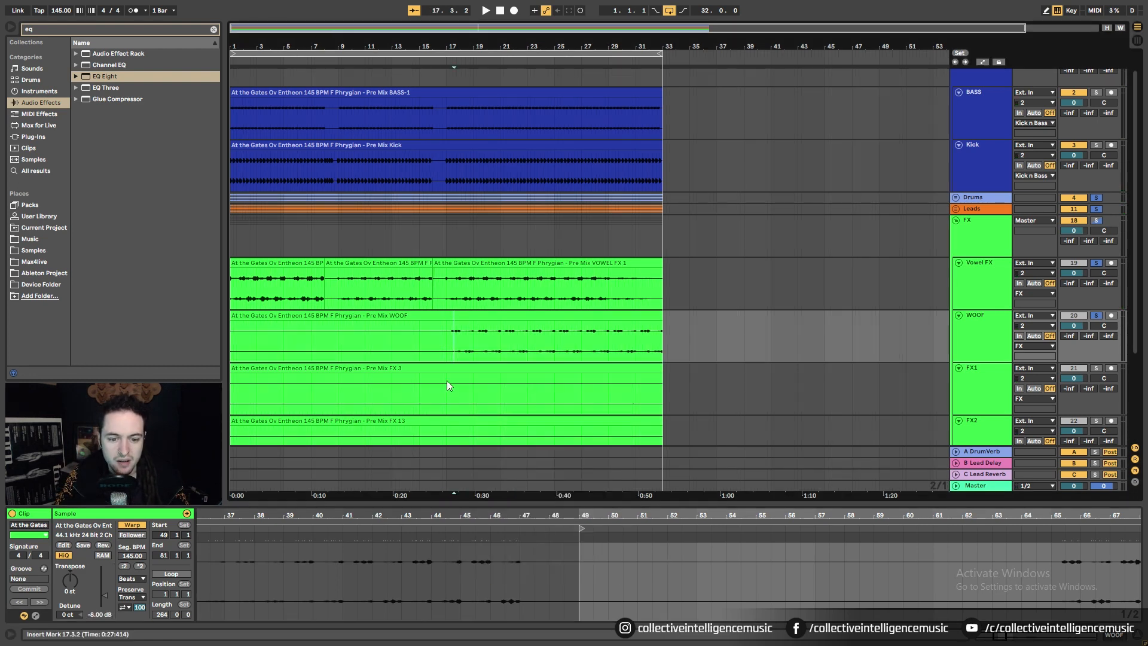
{"action": "left_click_drag", "start_coordinate": [447, 338], "coordinate": [672, 347]}
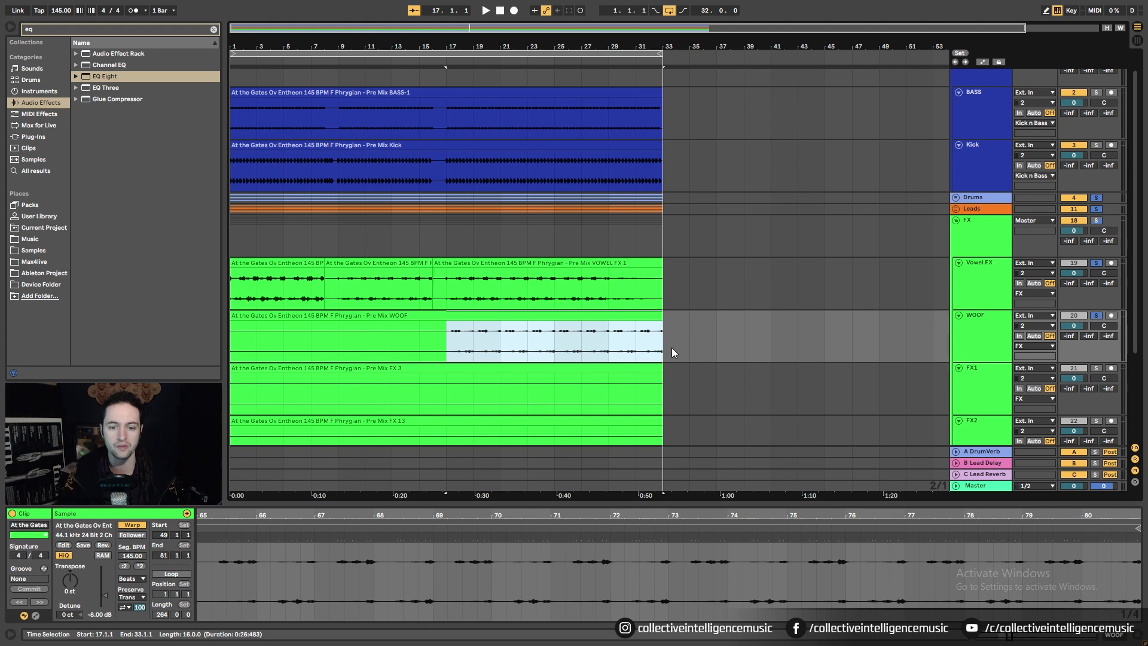
{"action": "left_click", "coordinate": [458, 354]}
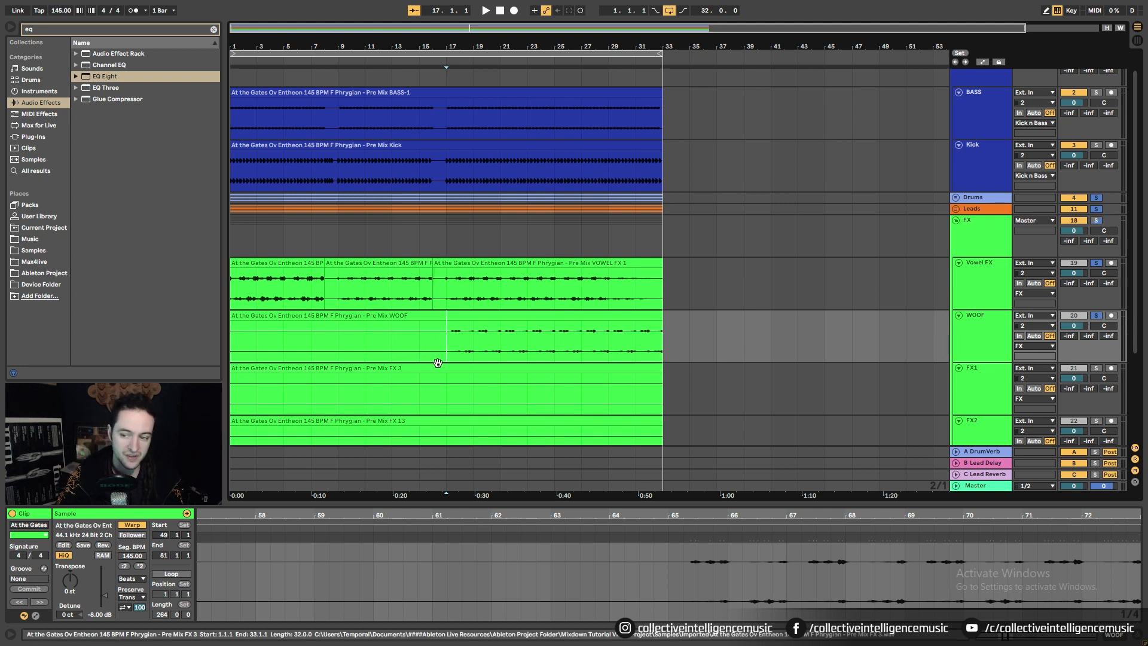
Step: Look through the track list and inspect the FX1 track's clip settings
{"action": "scroll", "coordinate": [717, 242], "scroll_direction": "down", "scroll_amount": 1}
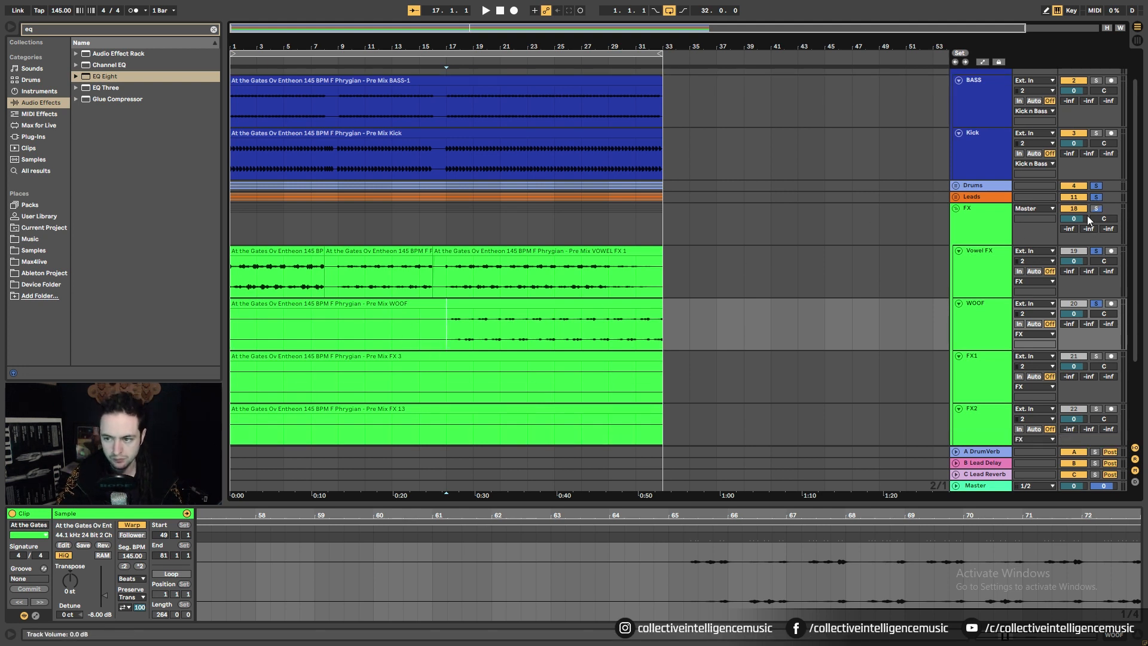
{"action": "scroll", "coordinate": [769, 237], "scroll_direction": "up", "scroll_amount": 2}
{"action": "scroll", "coordinate": [746, 247], "scroll_direction": "down", "scroll_amount": 6}
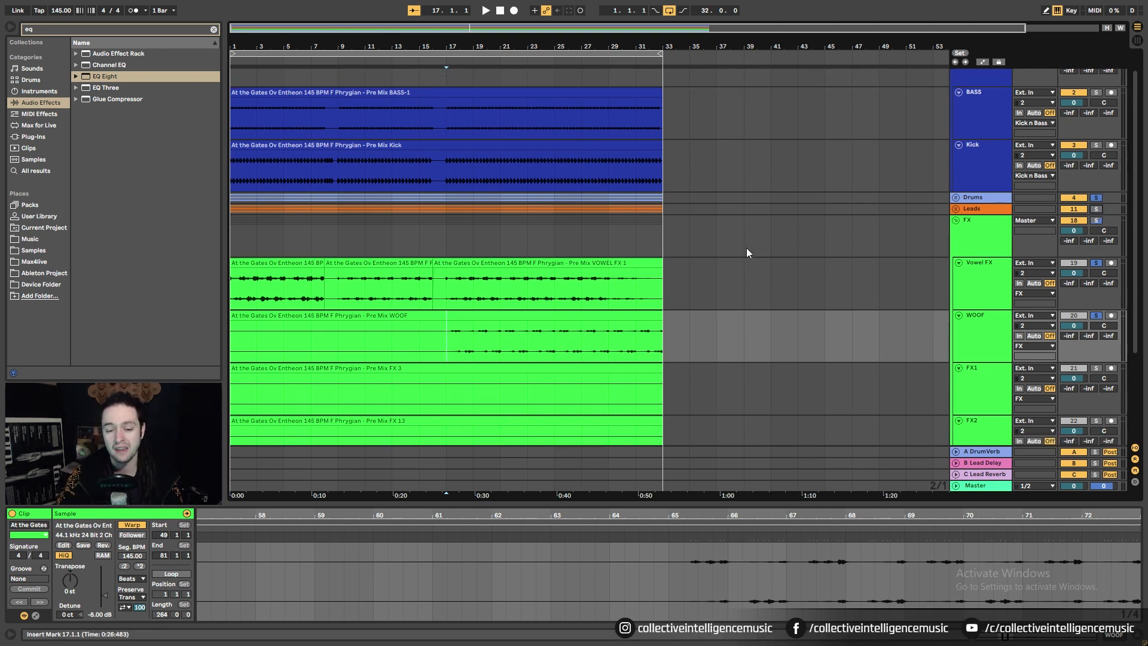
{"action": "left_click", "coordinate": [545, 311]}
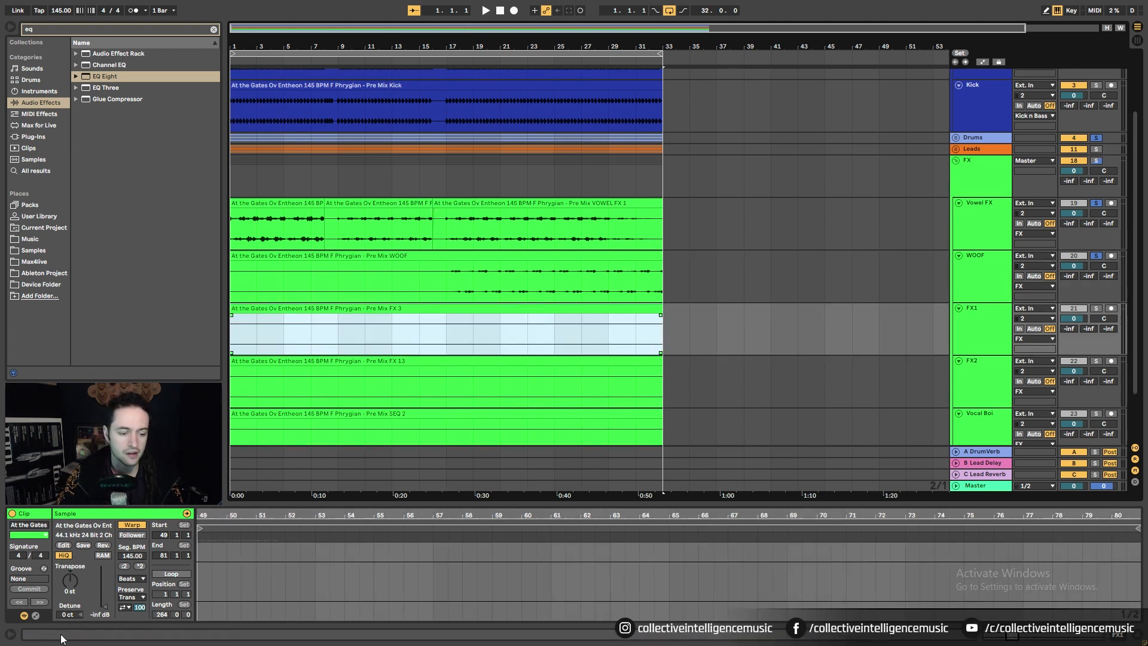
Step: Add EQ Eight to the WOOF track and select its section from bar 17 to bar 33
{"action": "left_click", "coordinate": [445, 295]}
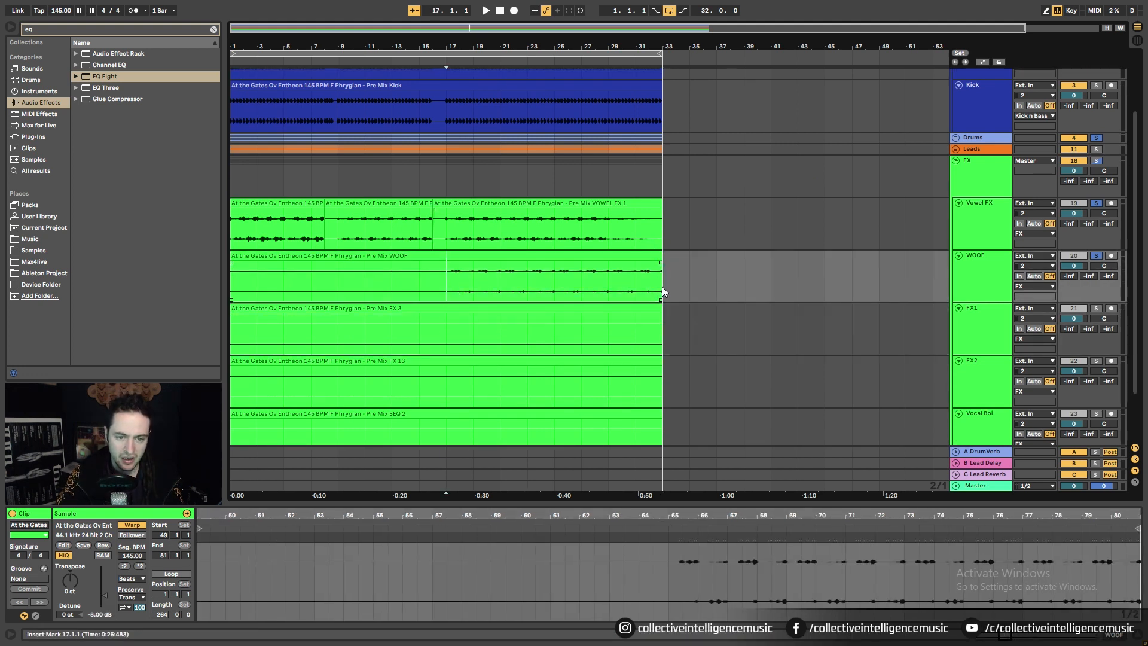
{"action": "left_click_drag", "start_coordinate": [441, 291], "coordinate": [672, 279]}
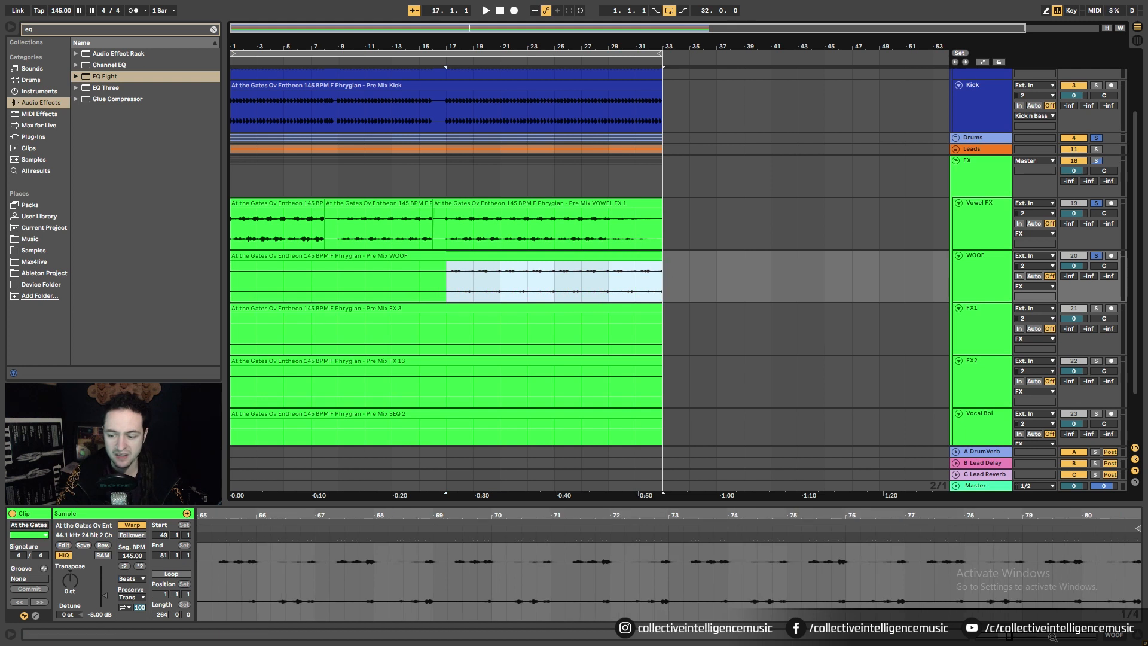
{"action": "double_click", "coordinate": [112, 77]}
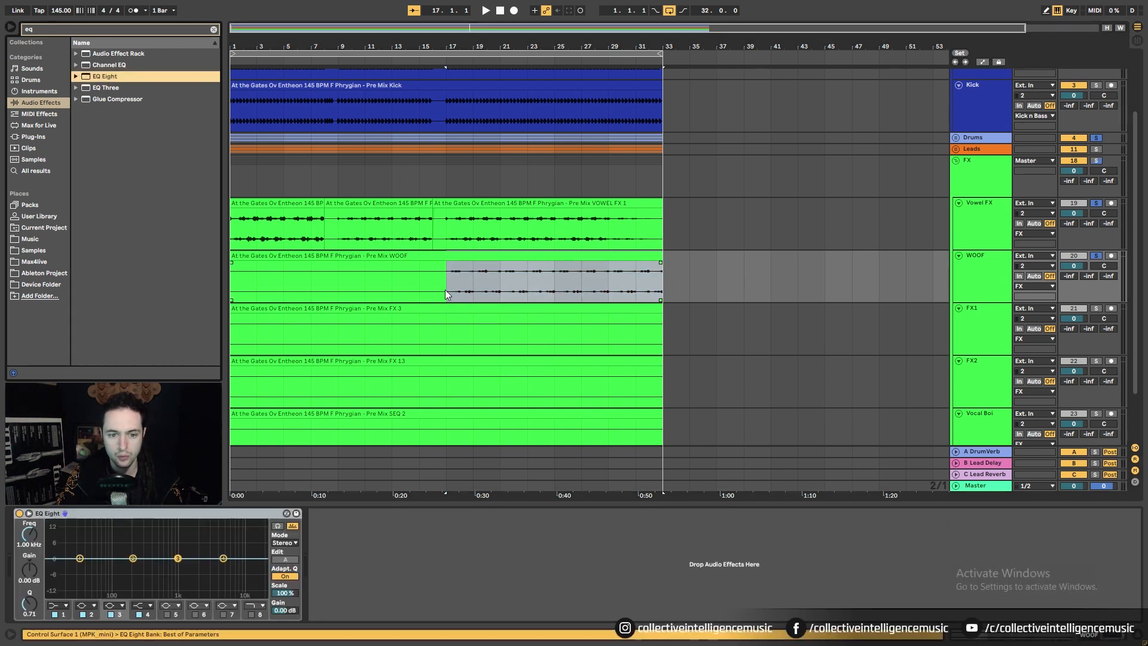
{"action": "left_click_drag", "start_coordinate": [445, 294], "coordinate": [668, 297]}
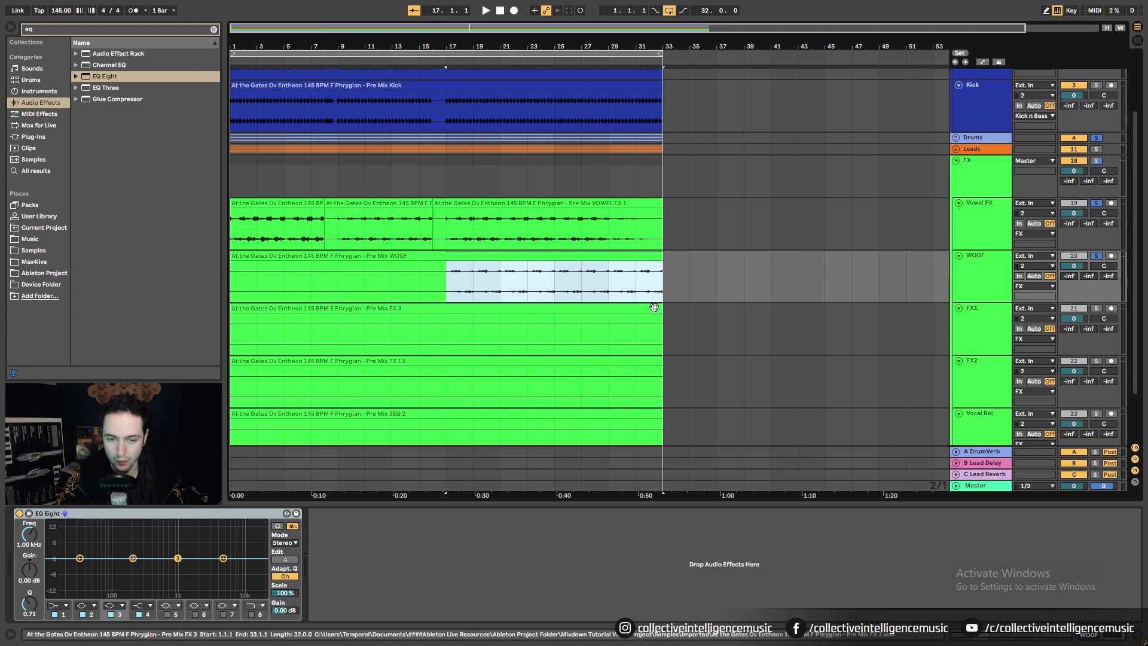
Step: Loop the WOOF section from bar 17 to bar 33 and play it back with WOOF soloed
{"action": "key", "text": "ctrl+l"}
{"action": "left_click", "coordinate": [1103, 257]}
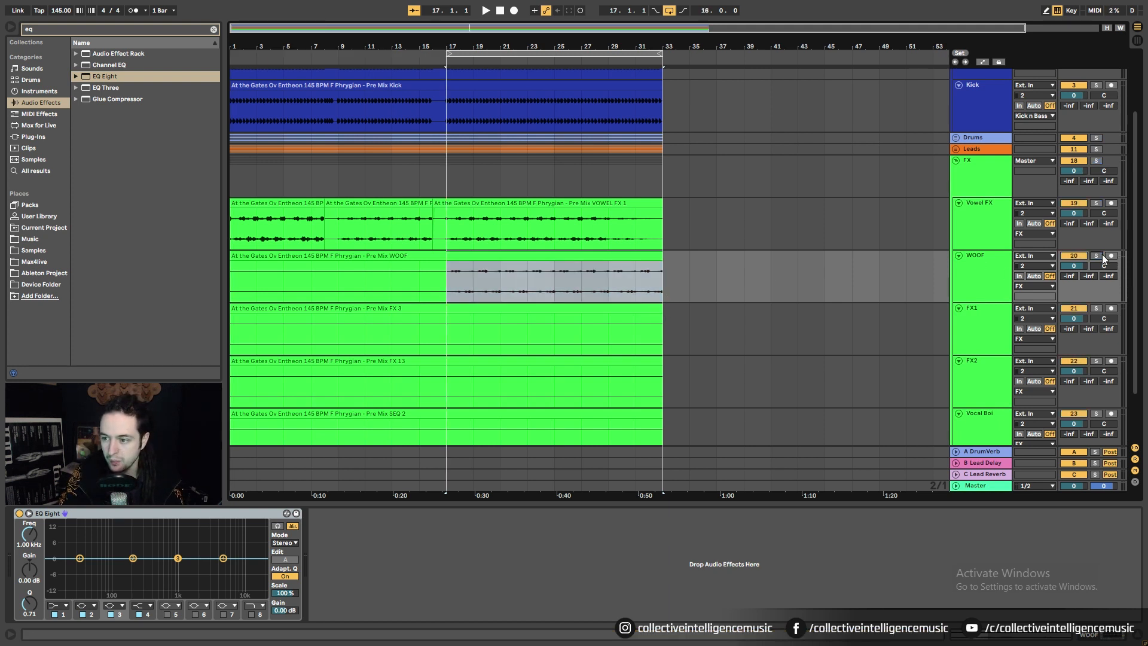
{"action": "key", "text": "space"}
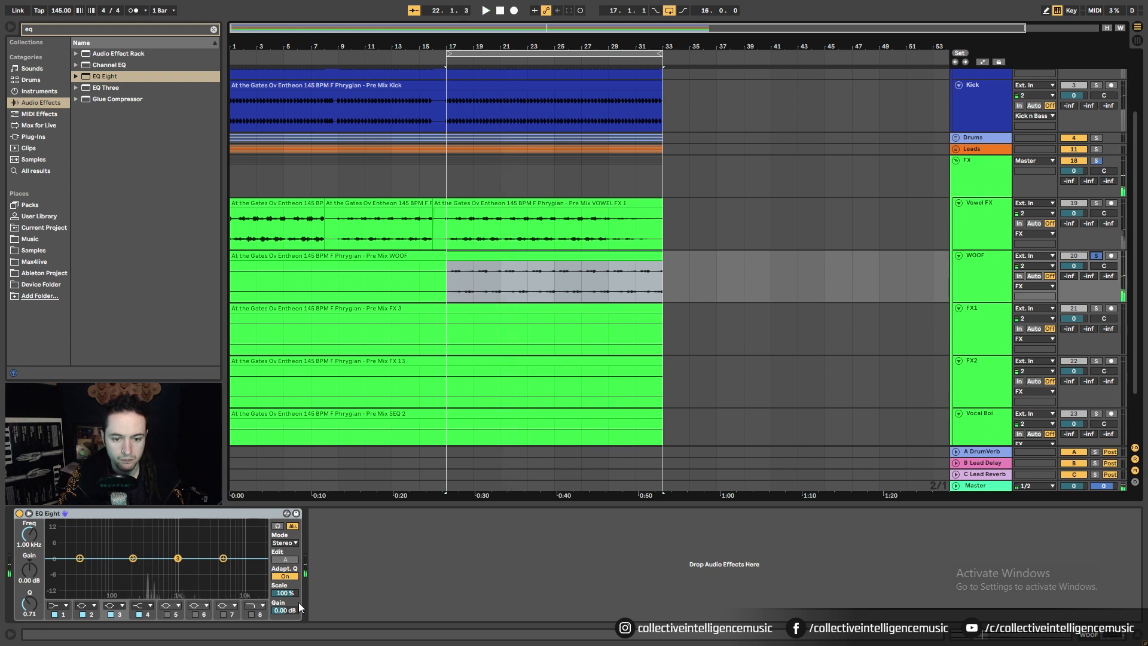
Step: Turn band 4 of the WOOF track's EQ Eight into a high cut at 9.18 kHz during playback
{"action": "left_click", "coordinate": [224, 559]}
{"action": "left_click", "coordinate": [146, 596]}
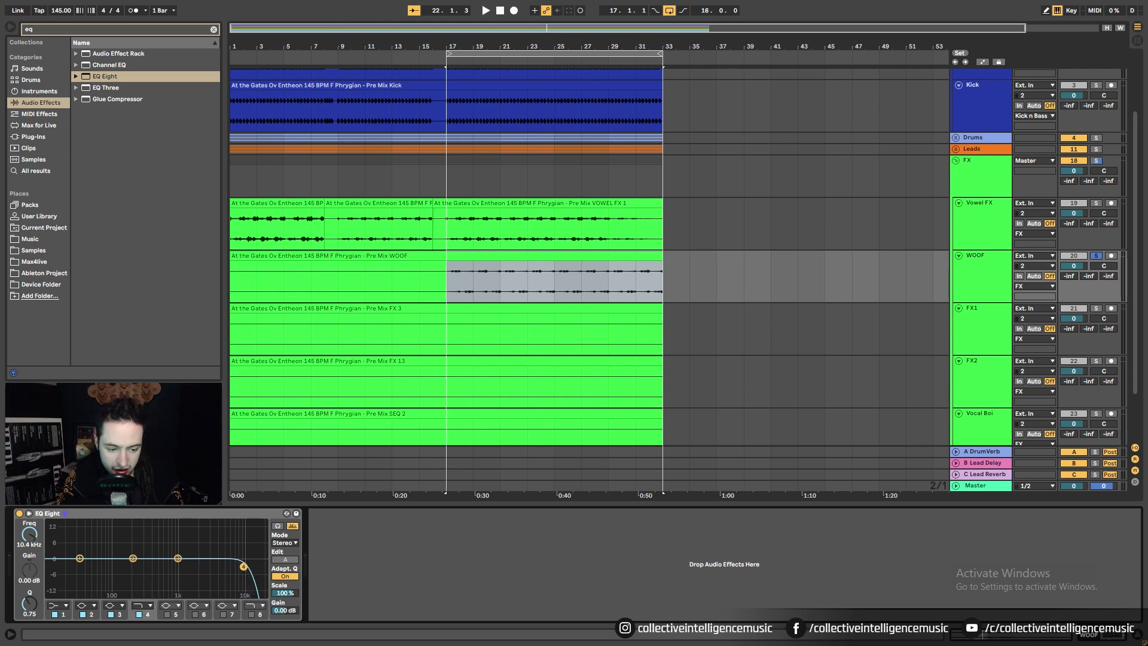
{"action": "key", "text": "space"}
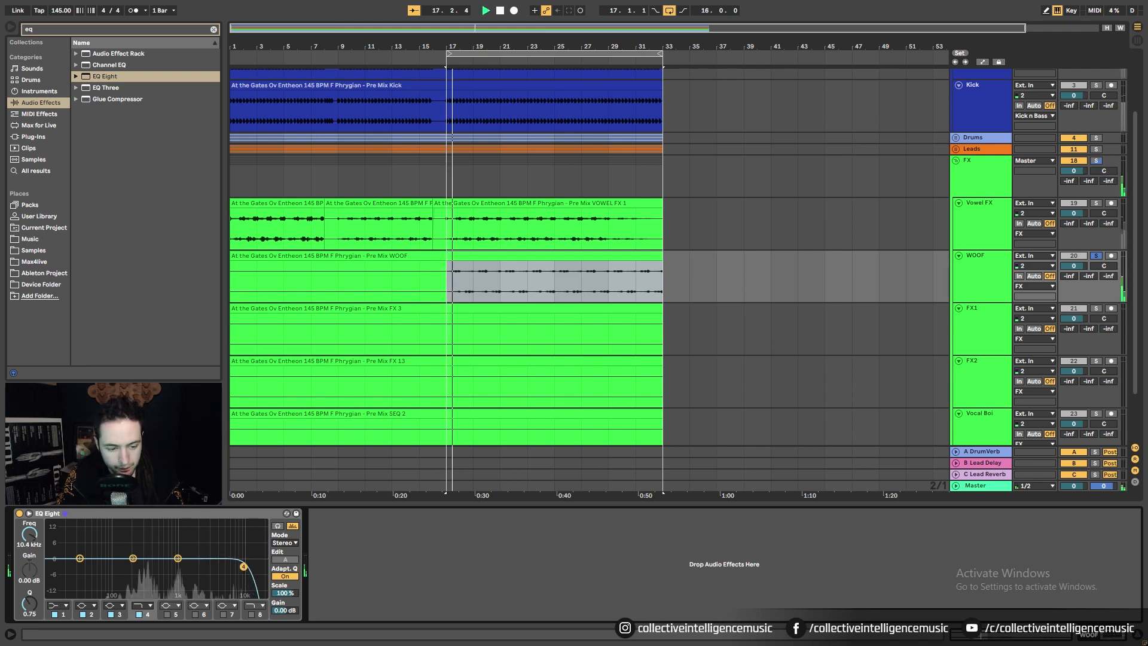
{"action": "mouse_move", "coordinate": [244, 566]}
{"action": "left_mouse_down"}
{"action": "mouse_move", "coordinate": [221, 564]}
{"action": "mouse_move", "coordinate": [264, 568]}
{"action": "mouse_move", "coordinate": [240, 567]}
{"action": "left_mouse_up"}
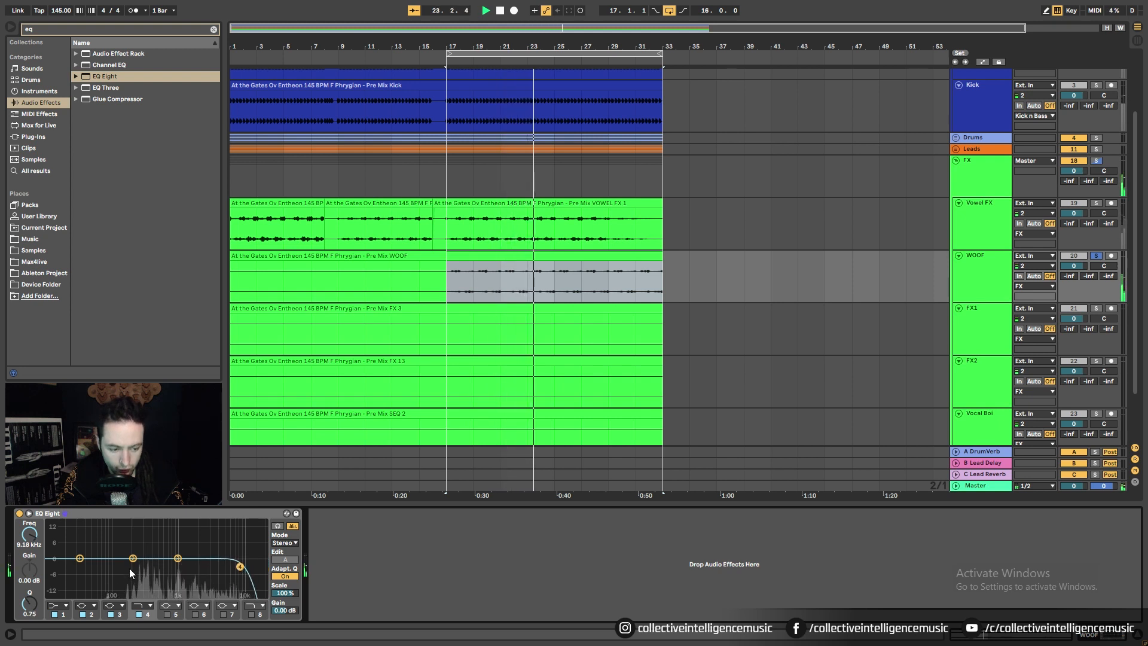
Step: Turn band 2 of WOOF's EQ Eight into a low cut at 306 Hz and compare the sound with the EQ bypassed
{"action": "left_click_drag", "start_coordinate": [133, 558], "coordinate": [204, 559]}
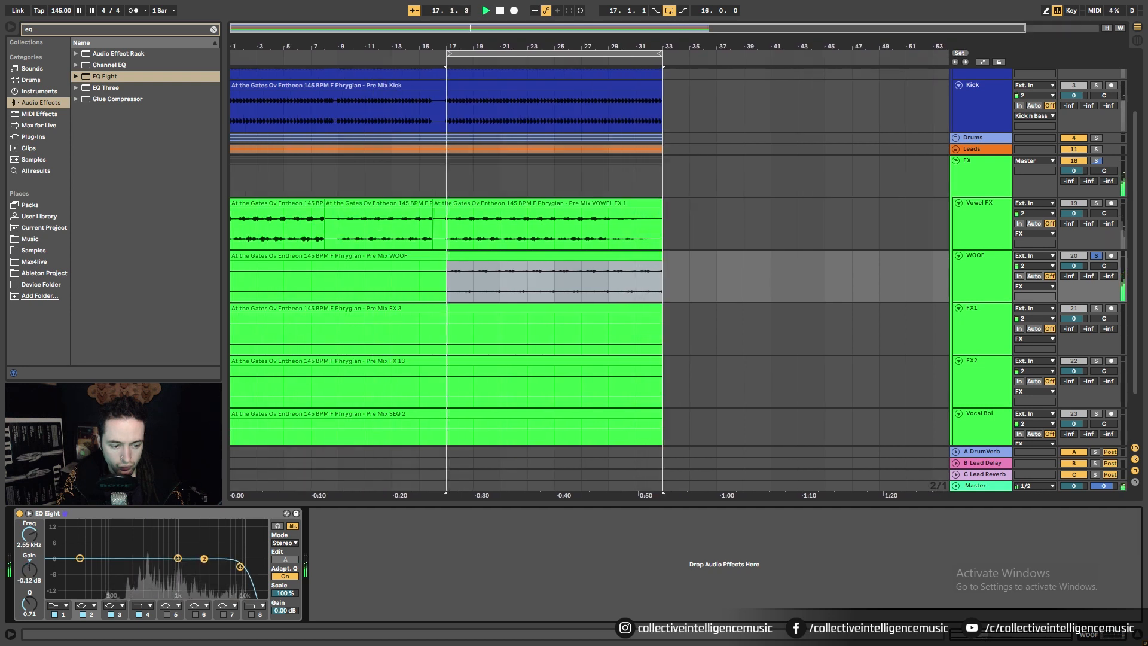
{"action": "left_click", "coordinate": [79, 559]}
{"action": "left_click", "coordinate": [86, 605]}
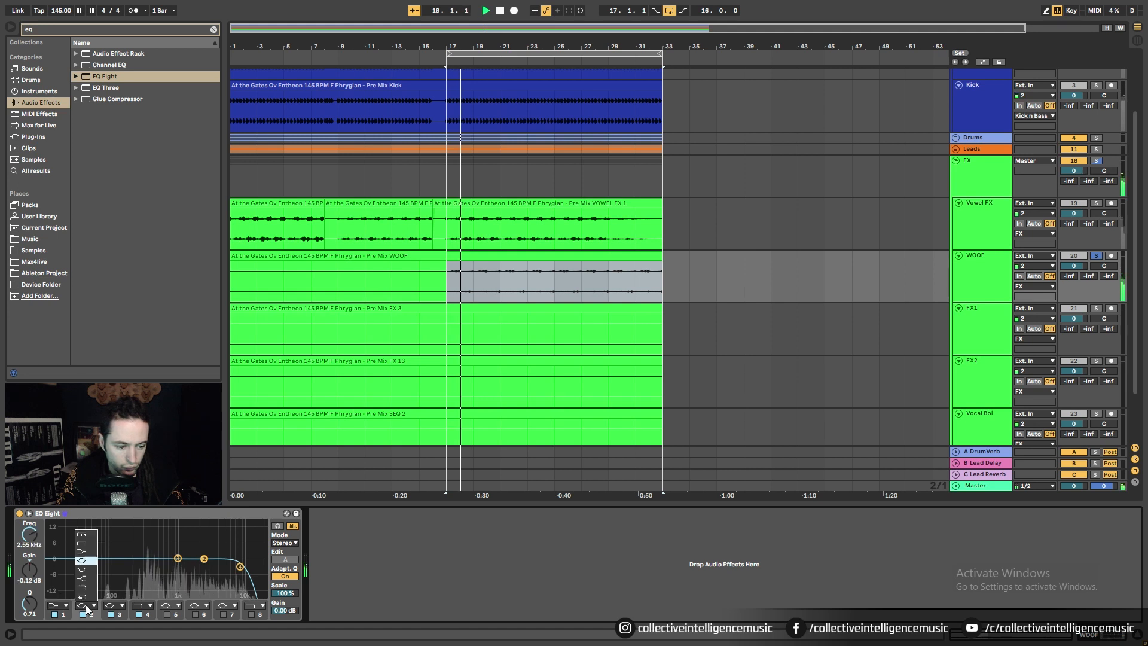
{"action": "left_click", "coordinate": [85, 543]}
{"action": "mouse_move", "coordinate": [29, 537]}
{"action": "left_mouse_down"}
{"action": "mouse_move", "coordinate": [30, 583]}
{"action": "mouse_move", "coordinate": [38, 545]}
{"action": "left_mouse_up"}
{"action": "left_click", "coordinate": [19, 513]}
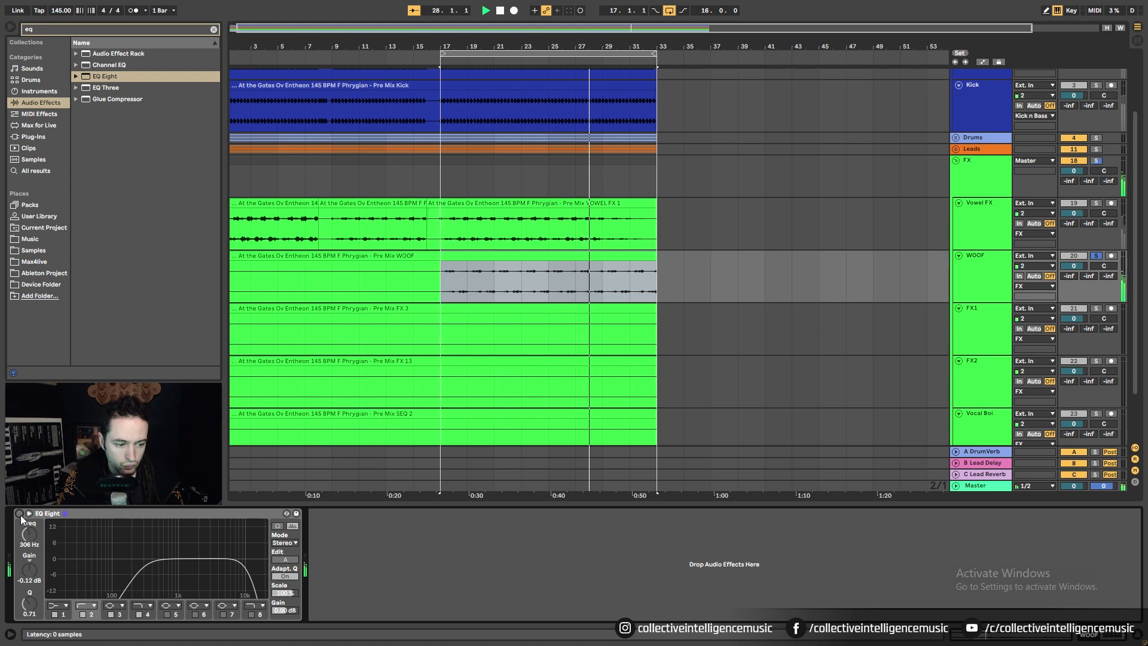
{"action": "left_click", "coordinate": [19, 513]}
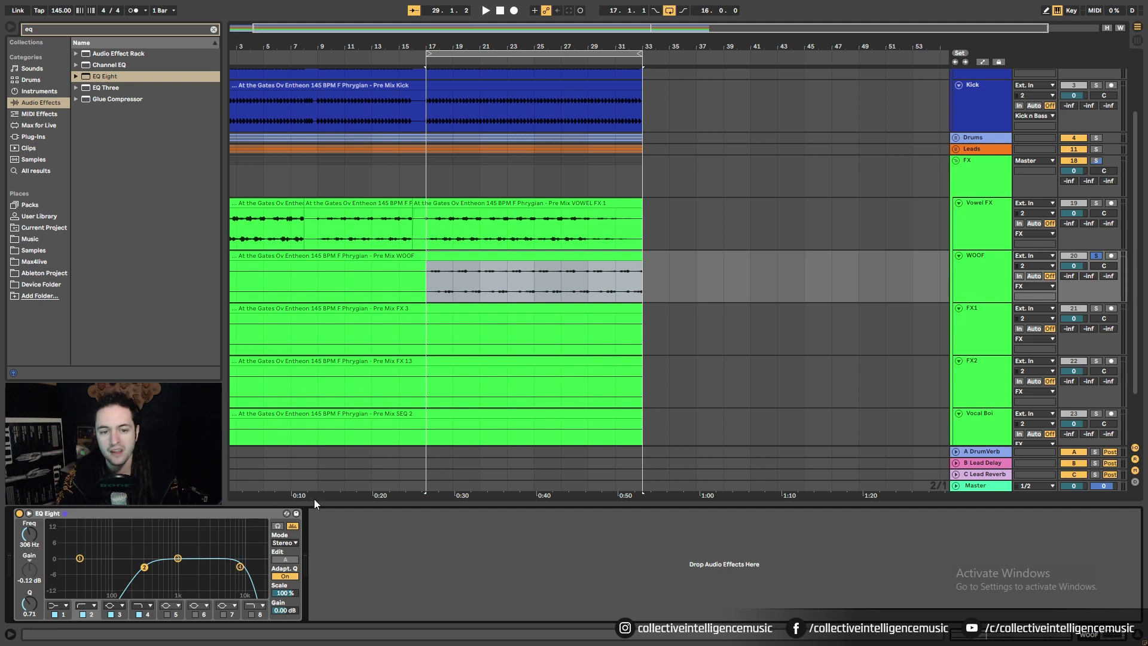
Step: Add EQ Eight after Drum Buss on the Drums group and play the group soloed to view its spectrum
{"action": "left_click", "coordinate": [493, 204]}
{"action": "left_click", "coordinate": [430, 246]}
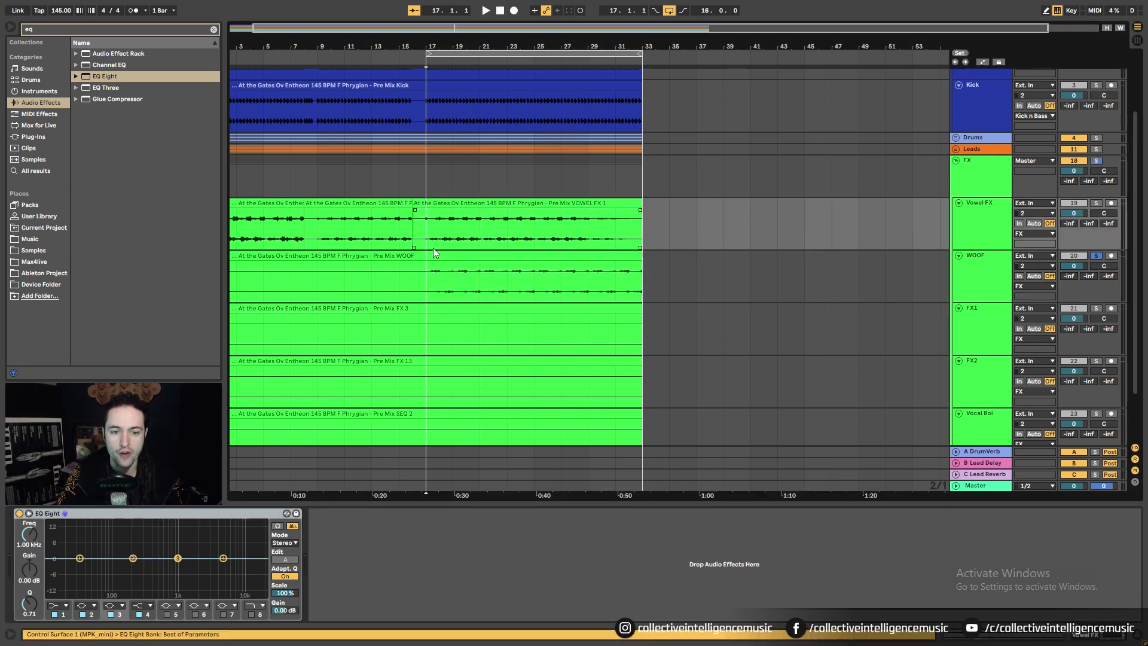
{"action": "scroll", "coordinate": [453, 336], "scroll_direction": "up", "scroll_amount": 1}
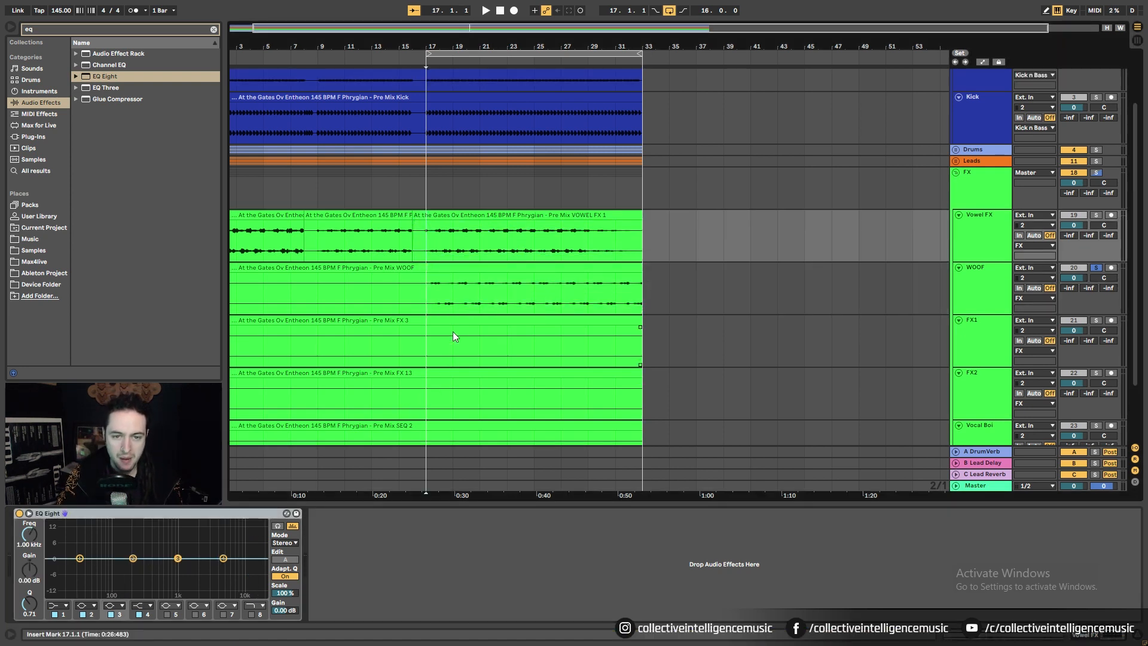
{"action": "left_click", "coordinate": [1000, 150]}
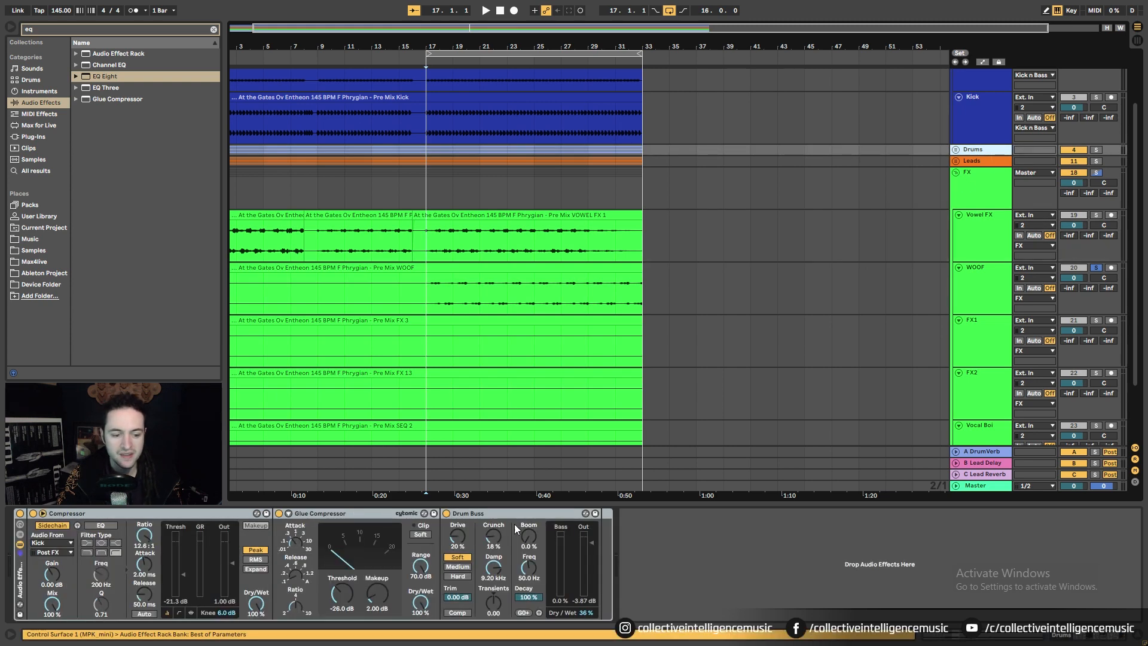
{"action": "double_click", "coordinate": [104, 77]}
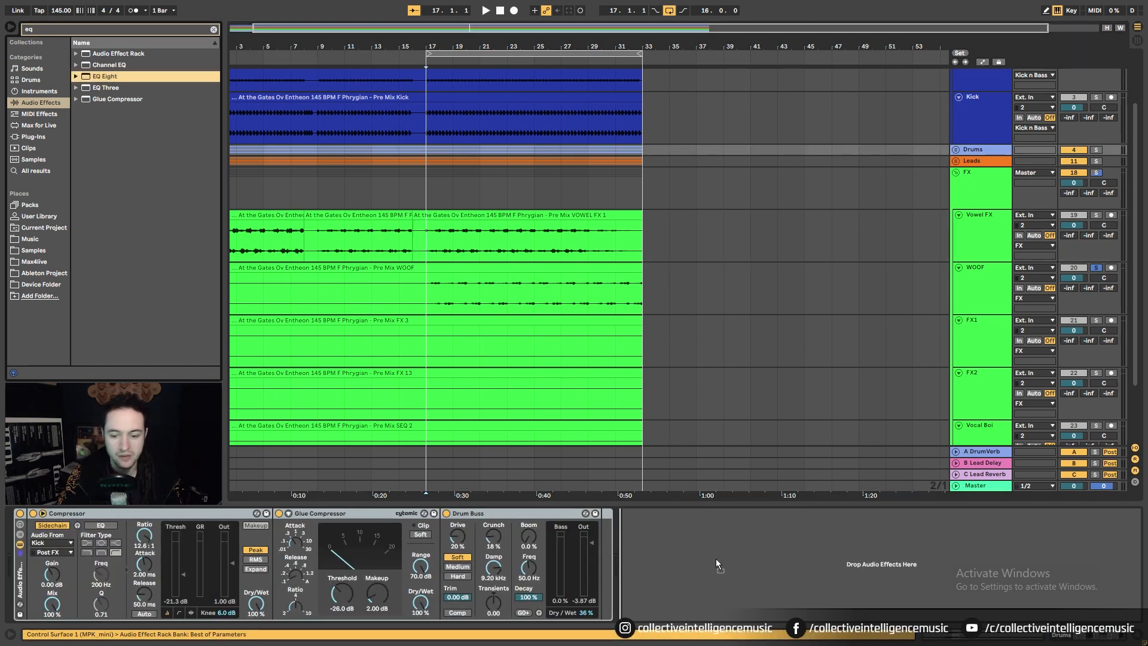
{"action": "left_click", "coordinate": [1097, 151]}
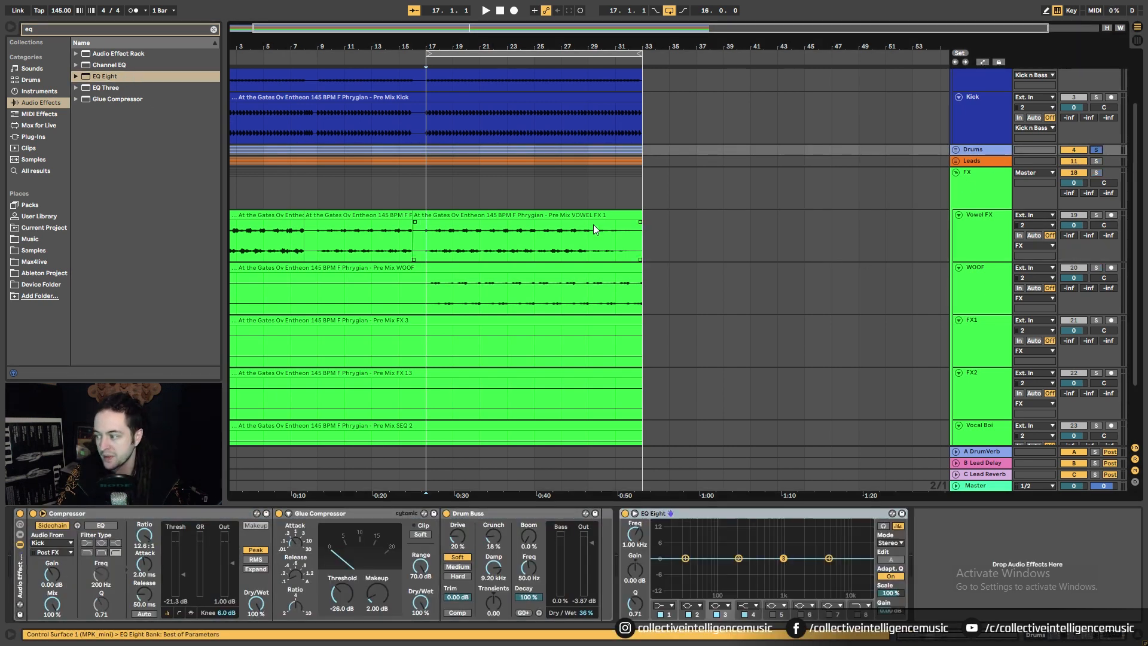
{"action": "key", "text": "space"}
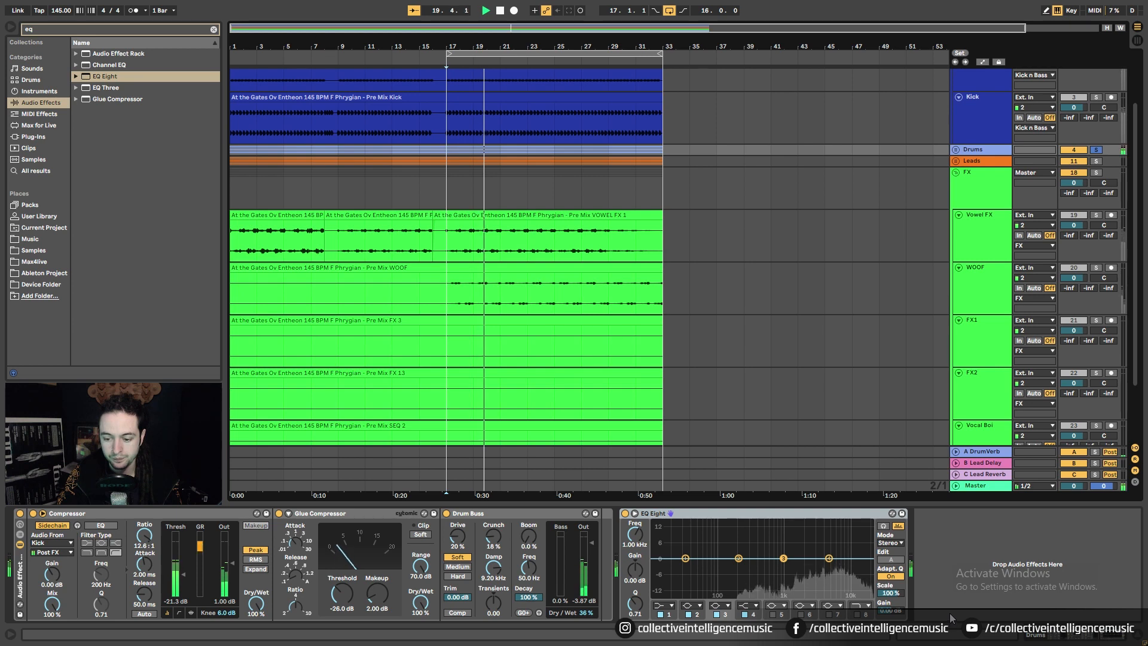
{"action": "key", "text": "space"}
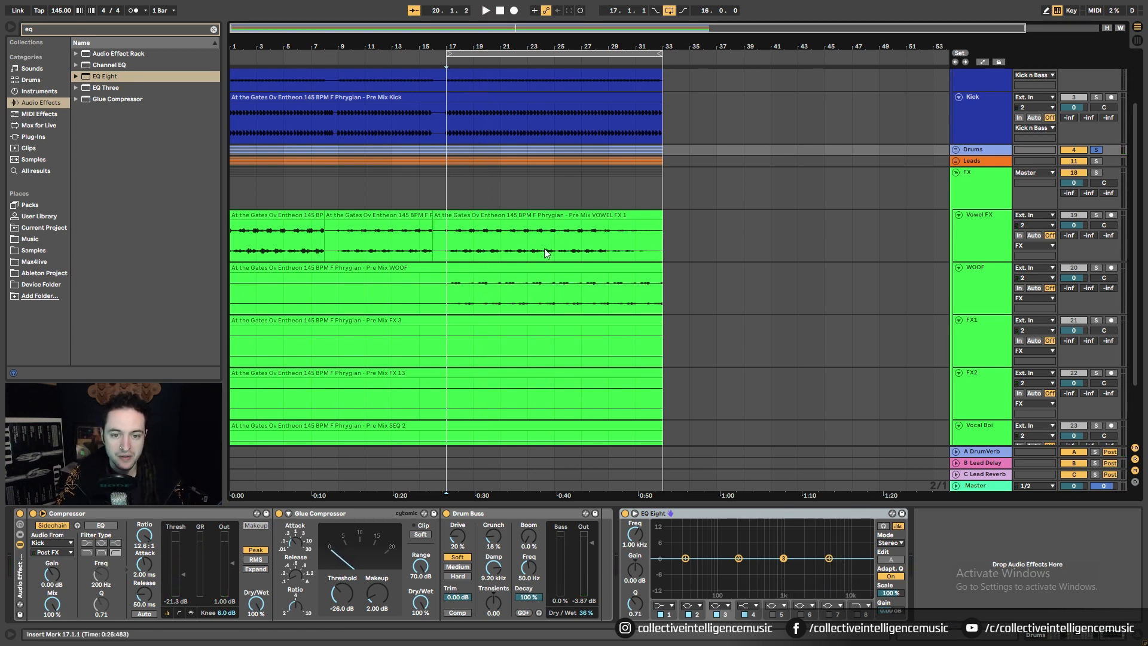
Step: Check WOOF's EQ curve, then select the Vowel FX section from bar 17 to bar 33 and play it soloed
{"action": "left_click", "coordinate": [542, 268]}
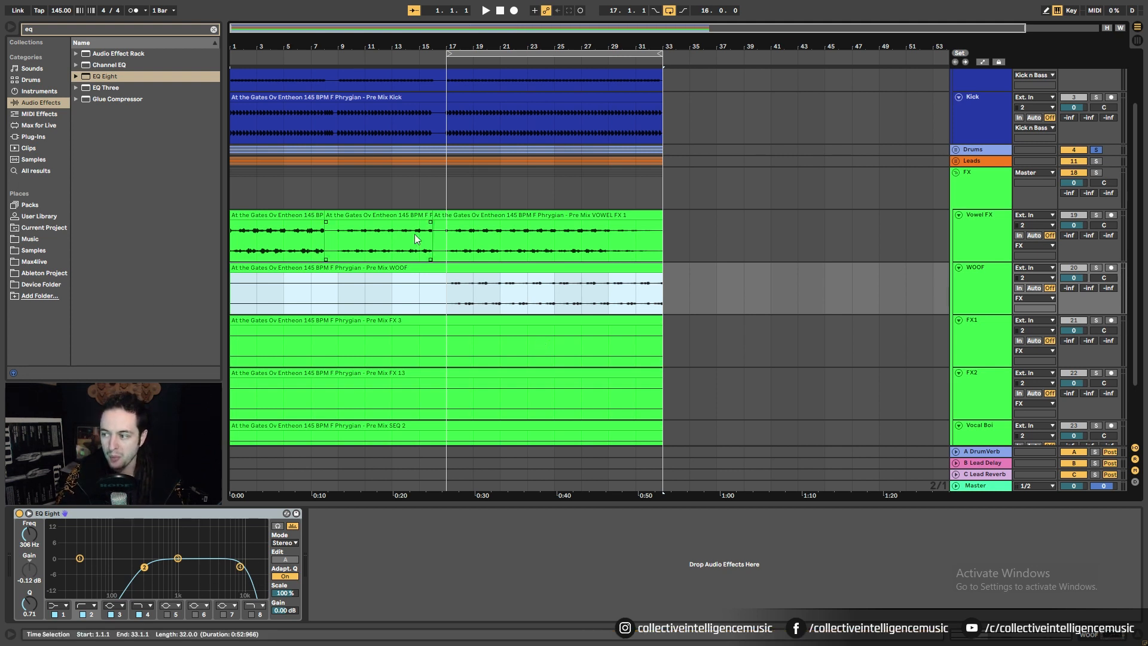
{"action": "scroll", "coordinate": [469, 343], "scroll_direction": "down", "scroll_amount": 1}
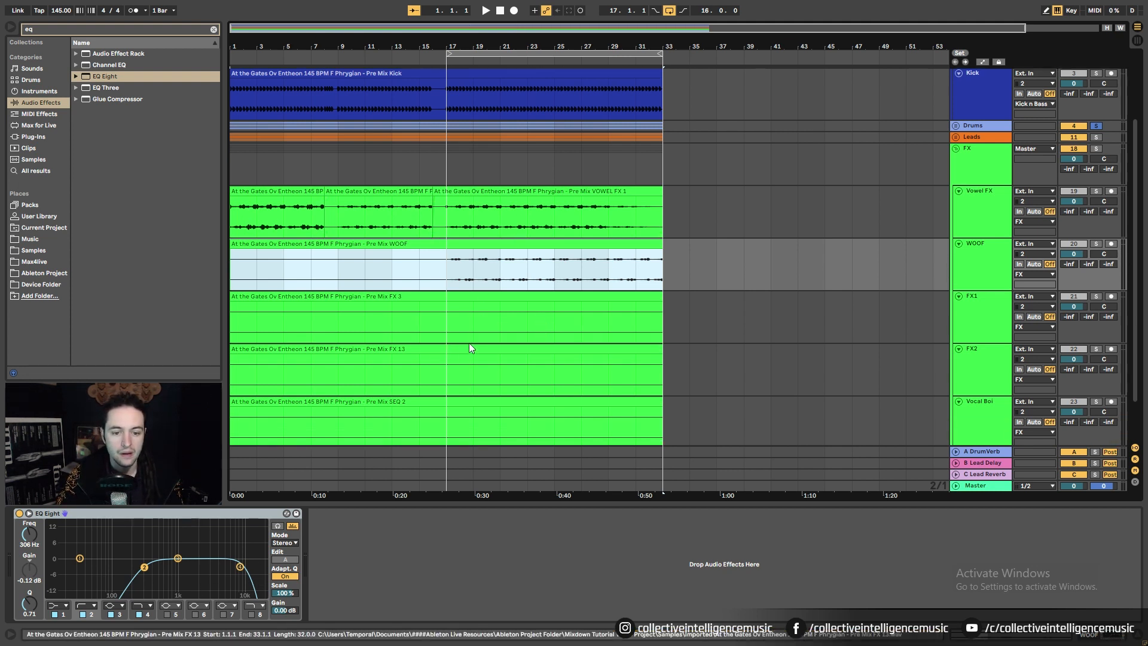
{"action": "left_click", "coordinate": [534, 199]}
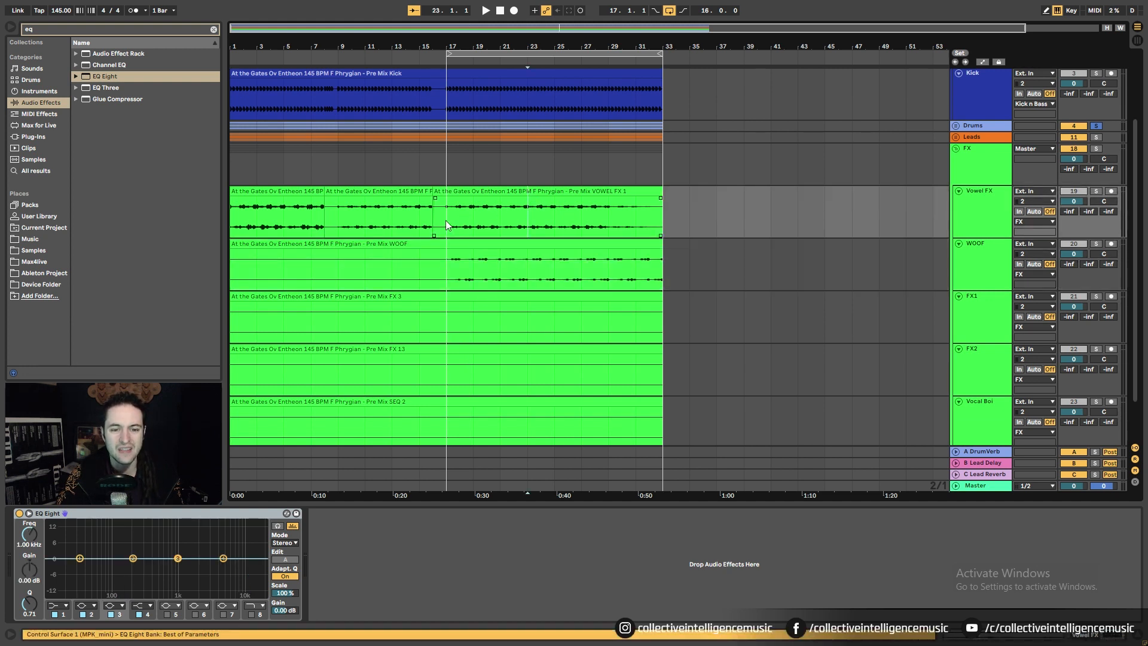
{"action": "left_click_drag", "start_coordinate": [446, 225], "coordinate": [668, 225]}
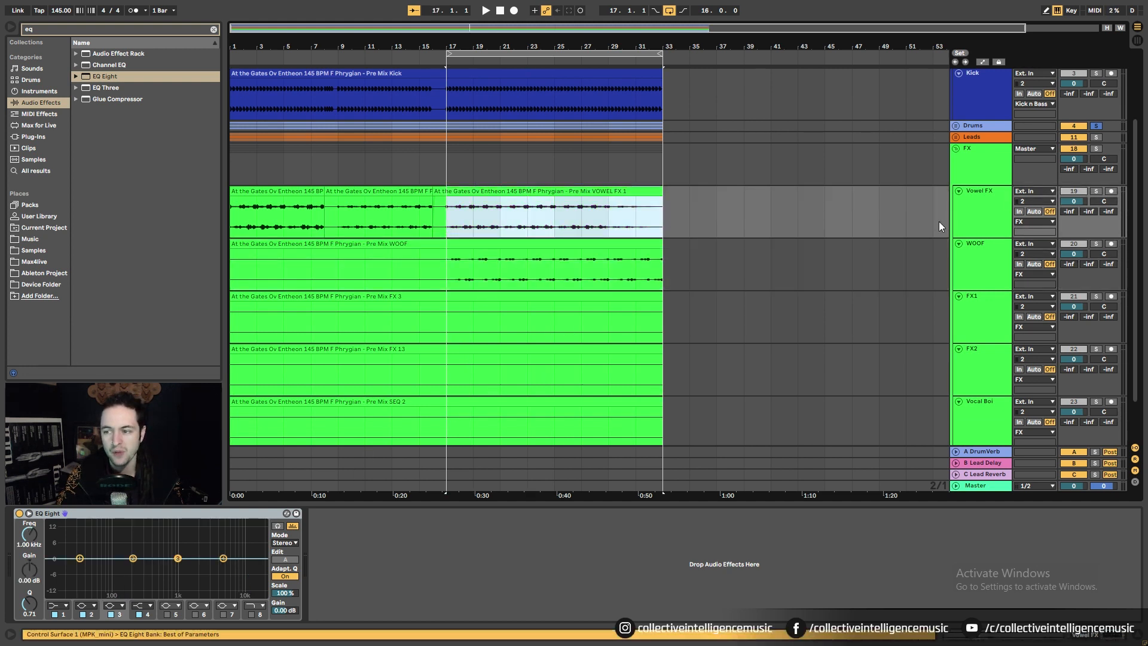
{"action": "left_click", "coordinate": [1096, 190]}
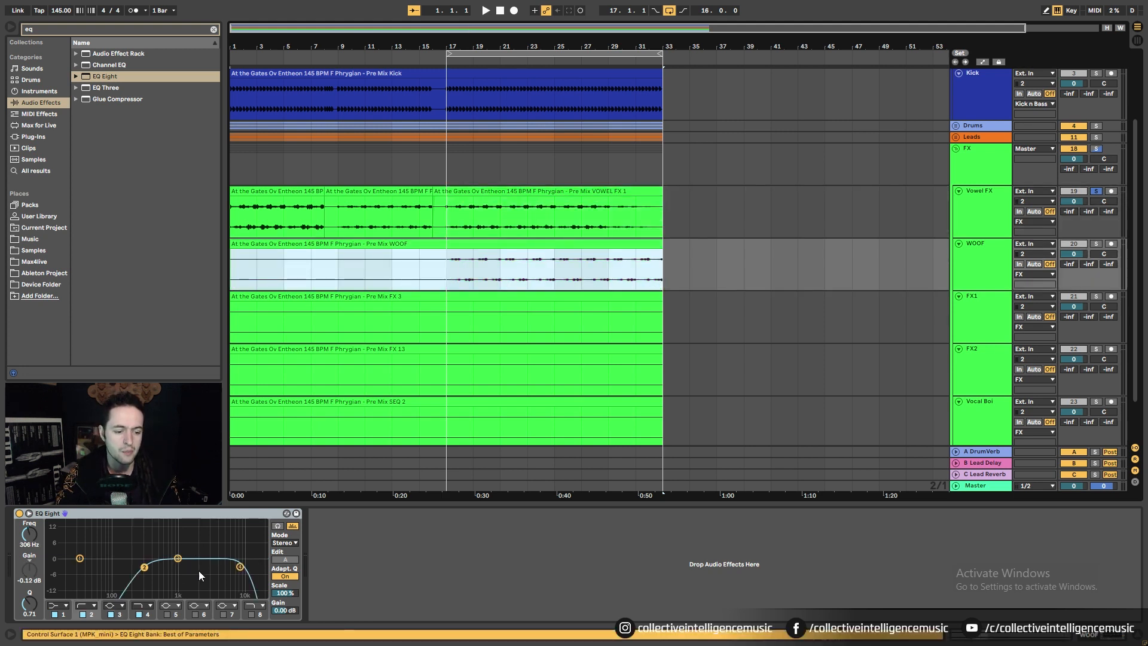
{"action": "left_click_drag", "start_coordinate": [454, 234], "coordinate": [660, 228]}
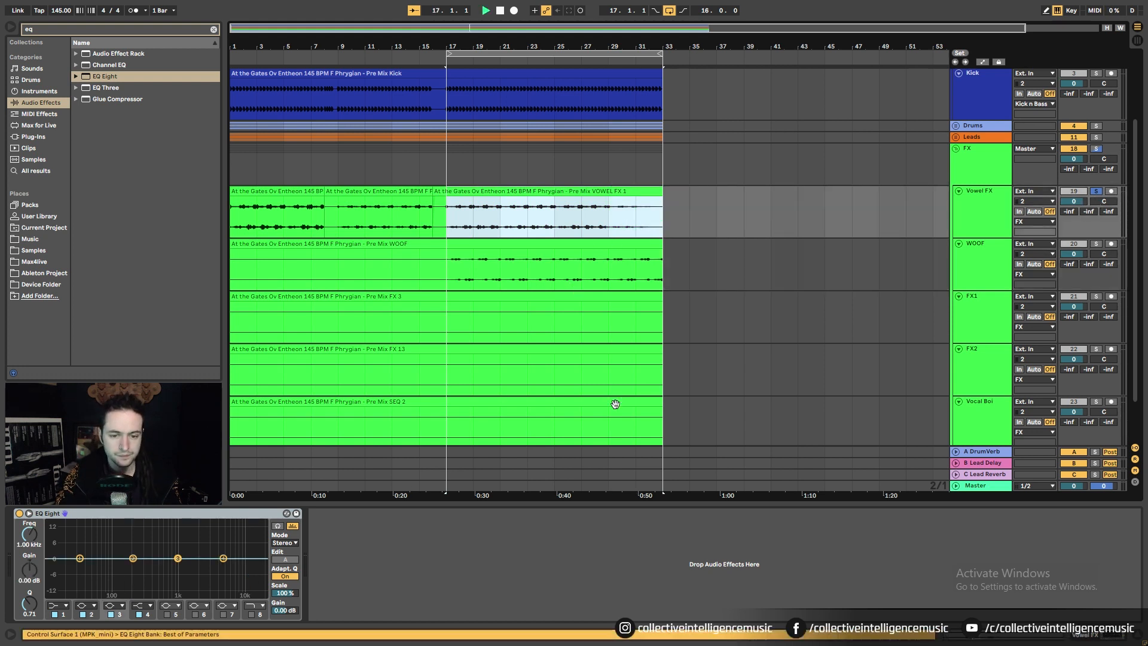
{"action": "key", "text": "space"}
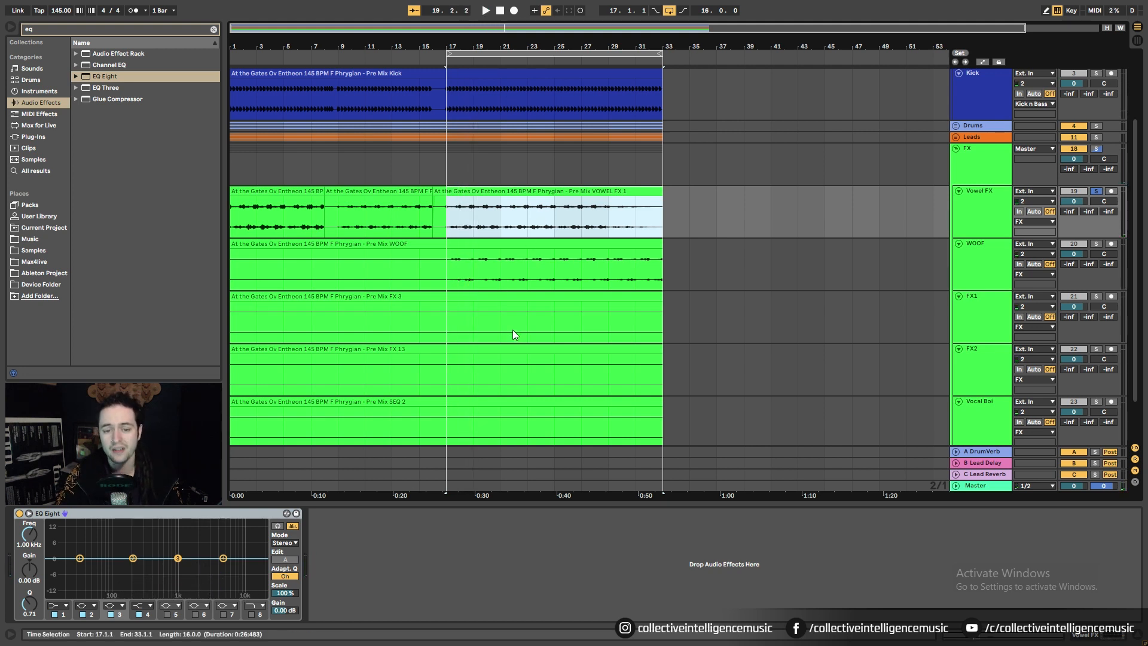
Step: Solo the FX1 track and set its clip's gain to 2.50 dB while listening from bar 1
{"action": "left_click", "coordinate": [514, 297]}
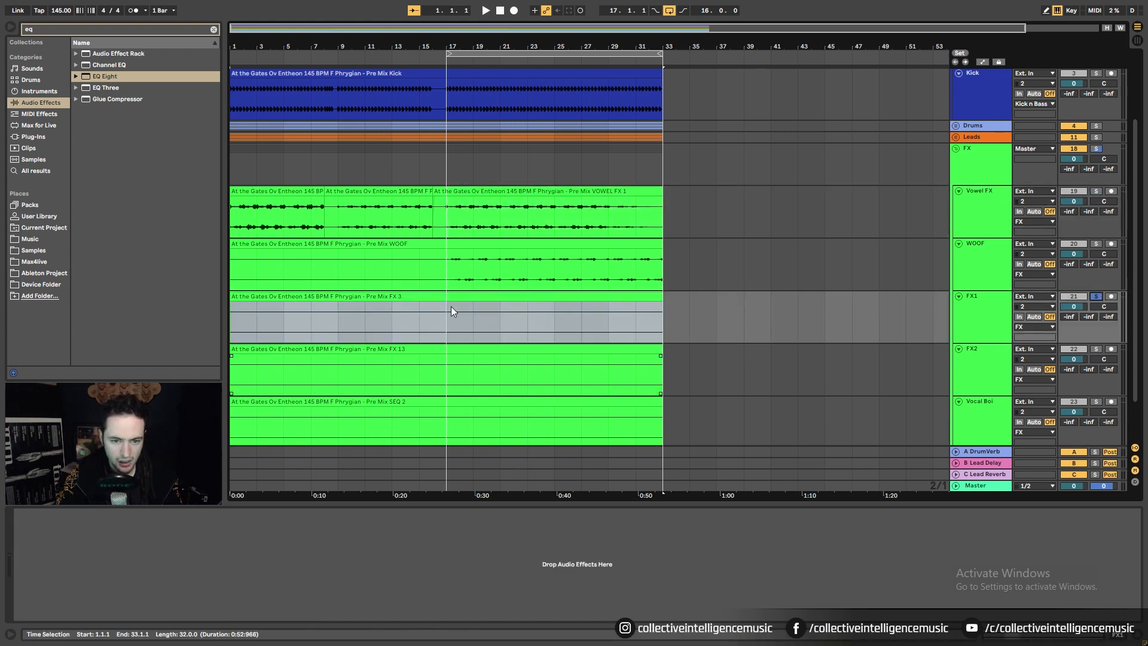
{"action": "left_click", "coordinate": [480, 298]}
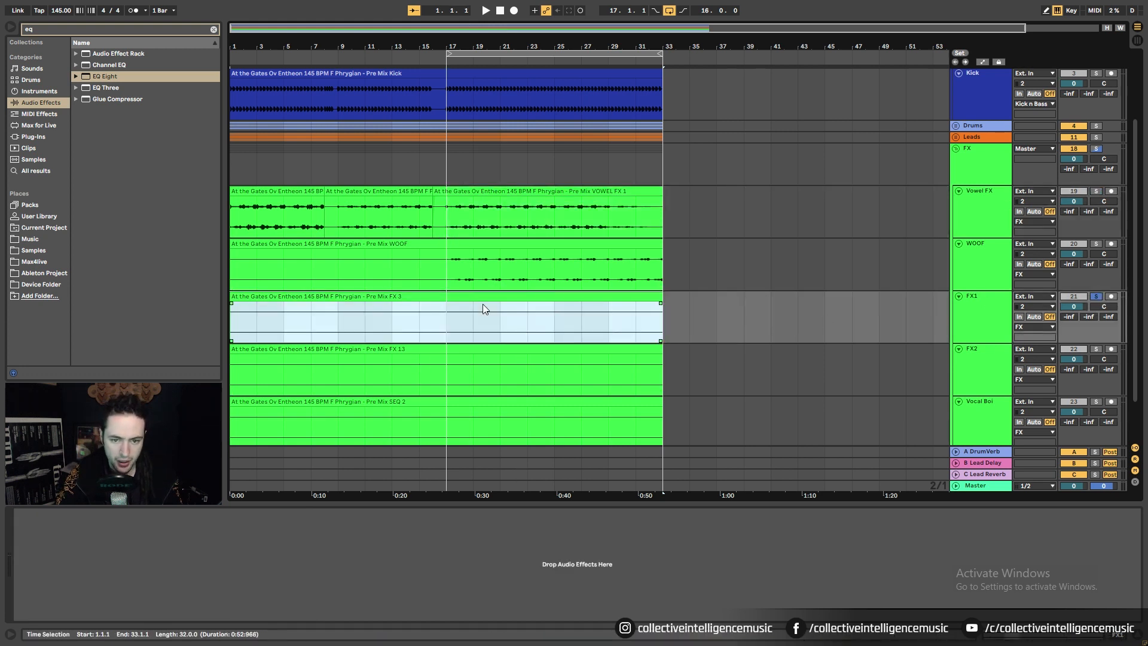
{"action": "double_click", "coordinate": [555, 343]}
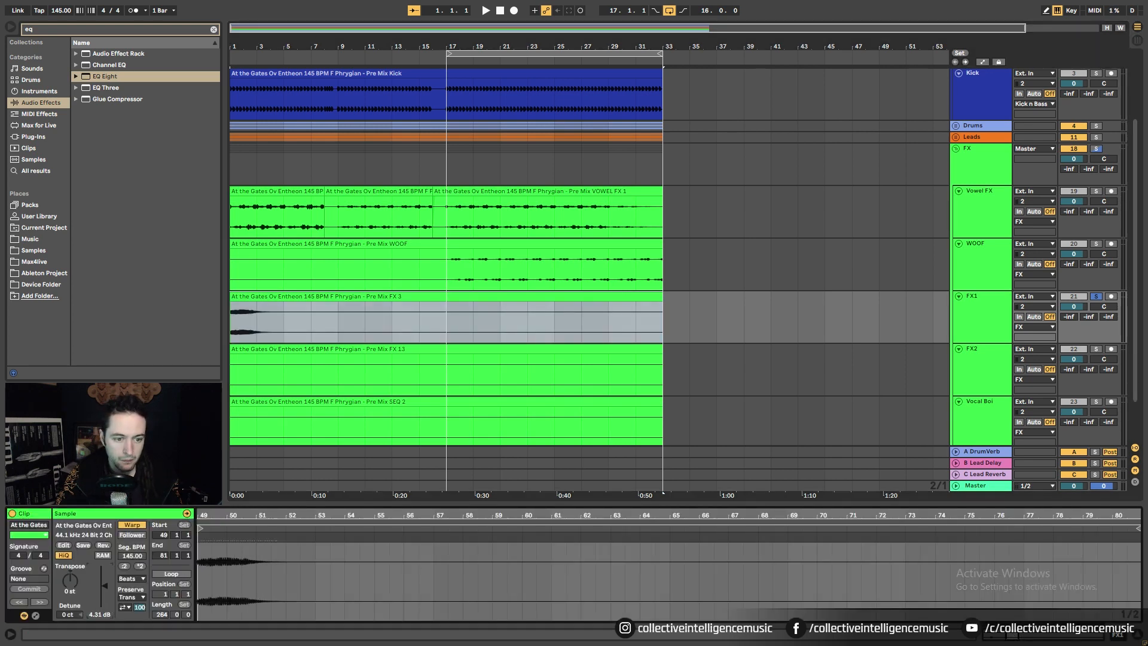
{"action": "left_click_drag", "start_coordinate": [264, 44], "coordinate": [270, 57]}
{"action": "left_click_drag", "start_coordinate": [105, 592], "coordinate": [105, 596]}
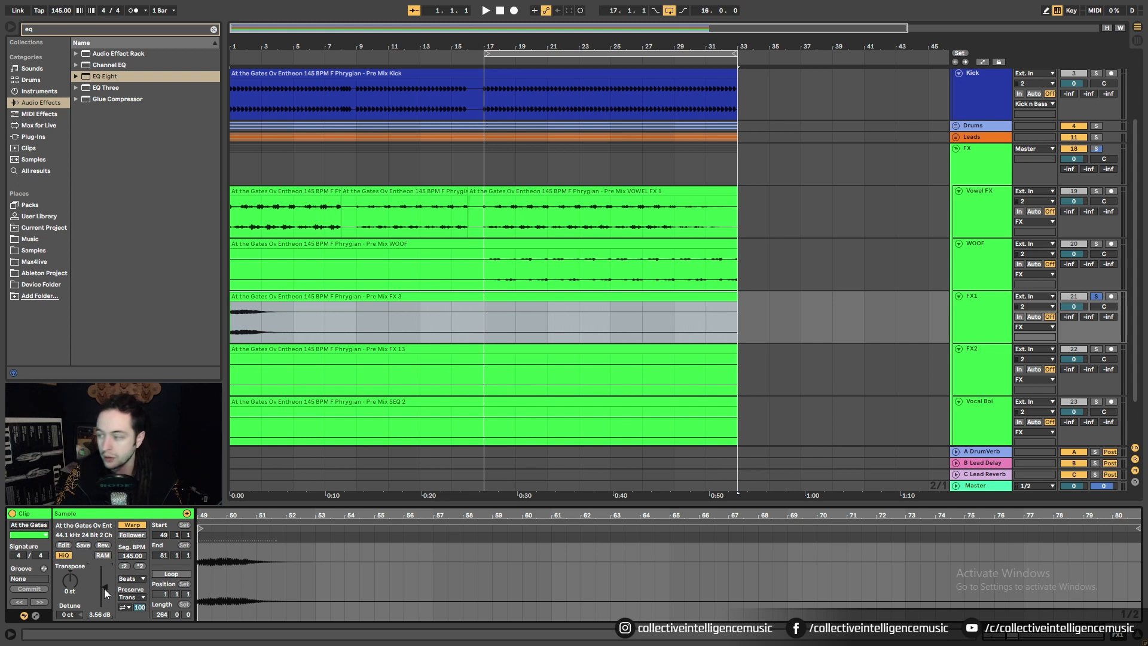
{"action": "key", "text": "space"}
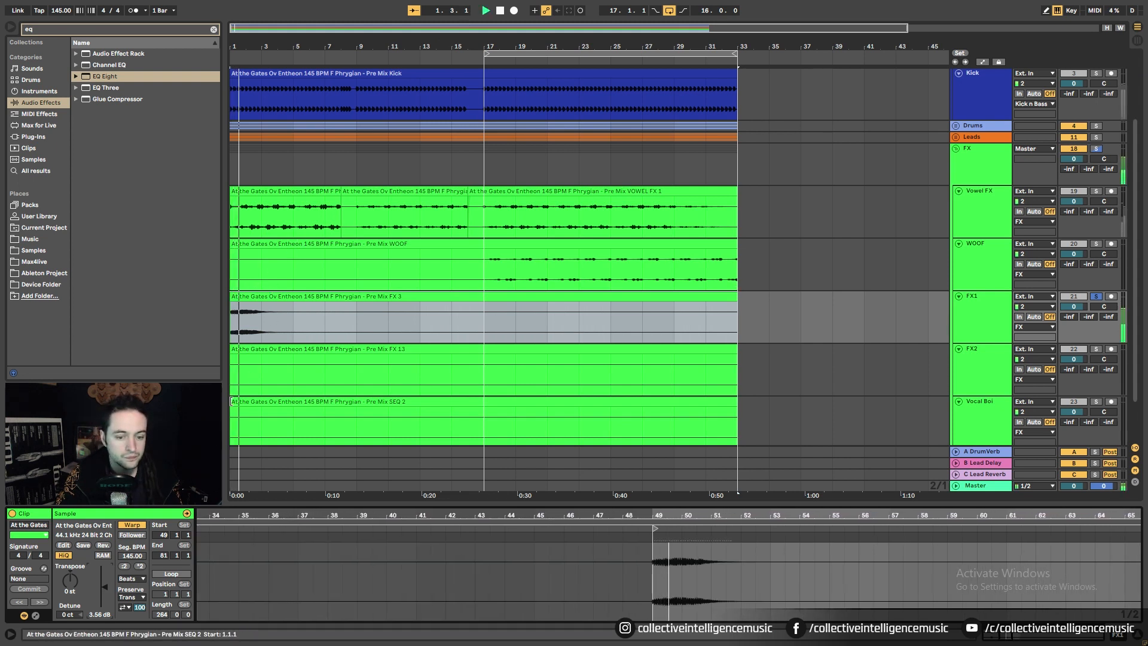
{"action": "left_click_drag", "start_coordinate": [105, 587], "coordinate": [105, 595]}
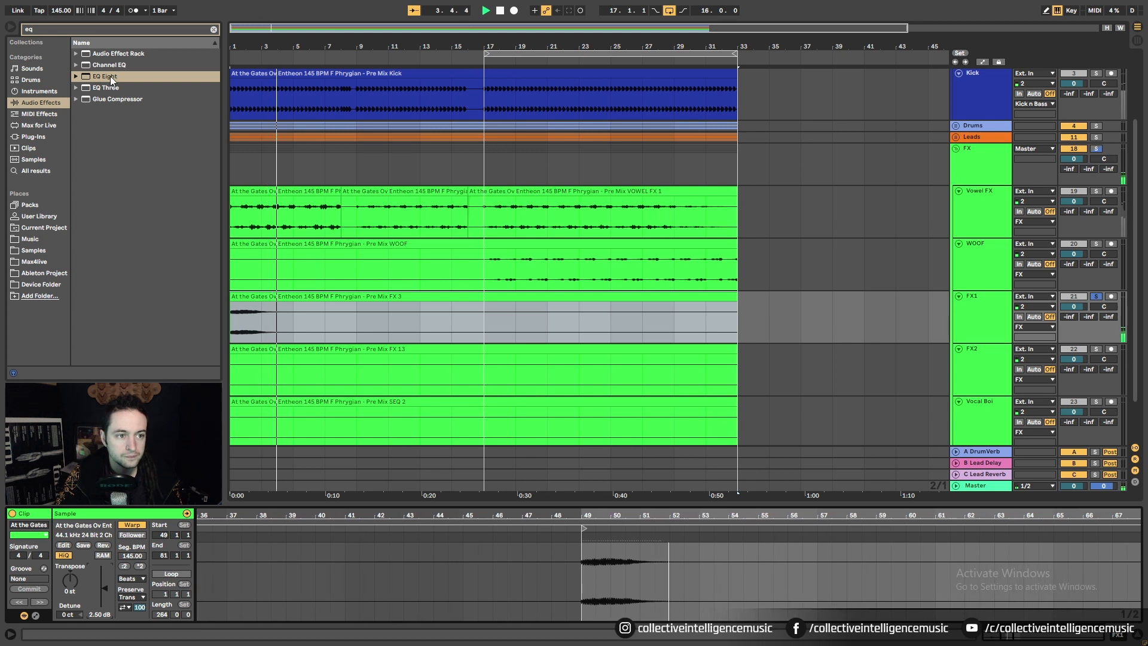
Step: Add EQ Eight to the FX1 track and turn band 4 into a high cut while the clip plays
{"action": "left_click_drag", "start_coordinate": [109, 78], "coordinate": [261, 330]}
{"action": "key", "text": "space"}
{"action": "key", "text": "space"}
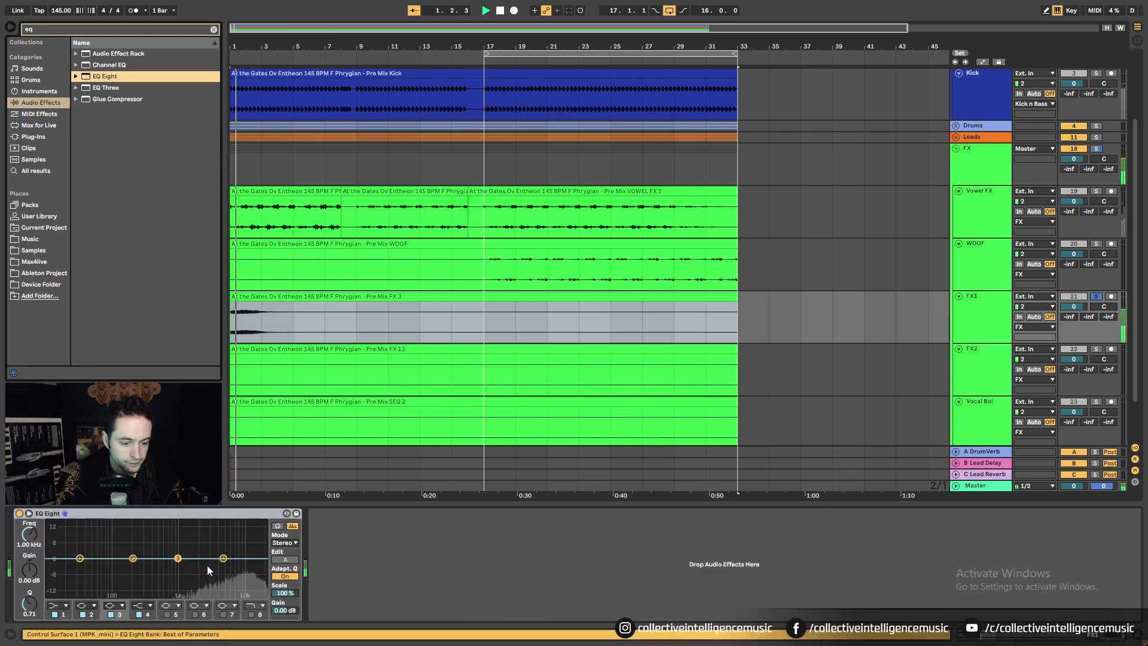
{"action": "left_click", "coordinate": [150, 606]}
{"action": "left_click", "coordinate": [145, 591]}
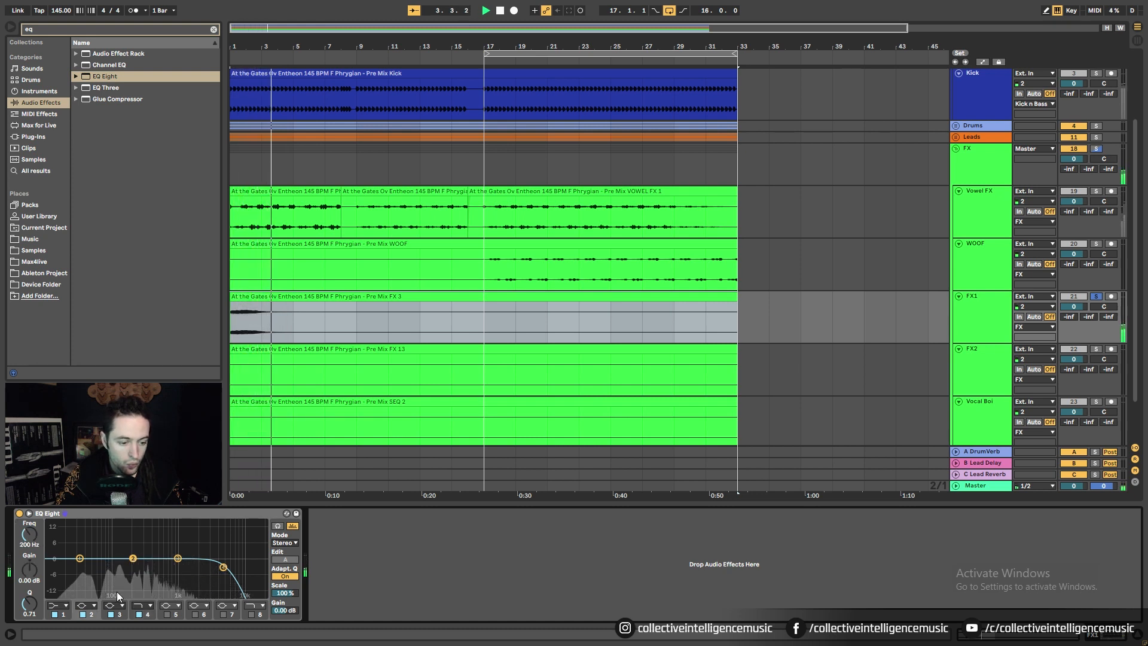
Step: Turn band 2 of FX1's EQ Eight into a low cut at 391 Hz
{"action": "left_click", "coordinate": [91, 605]}
{"action": "left_click", "coordinate": [87, 544]}
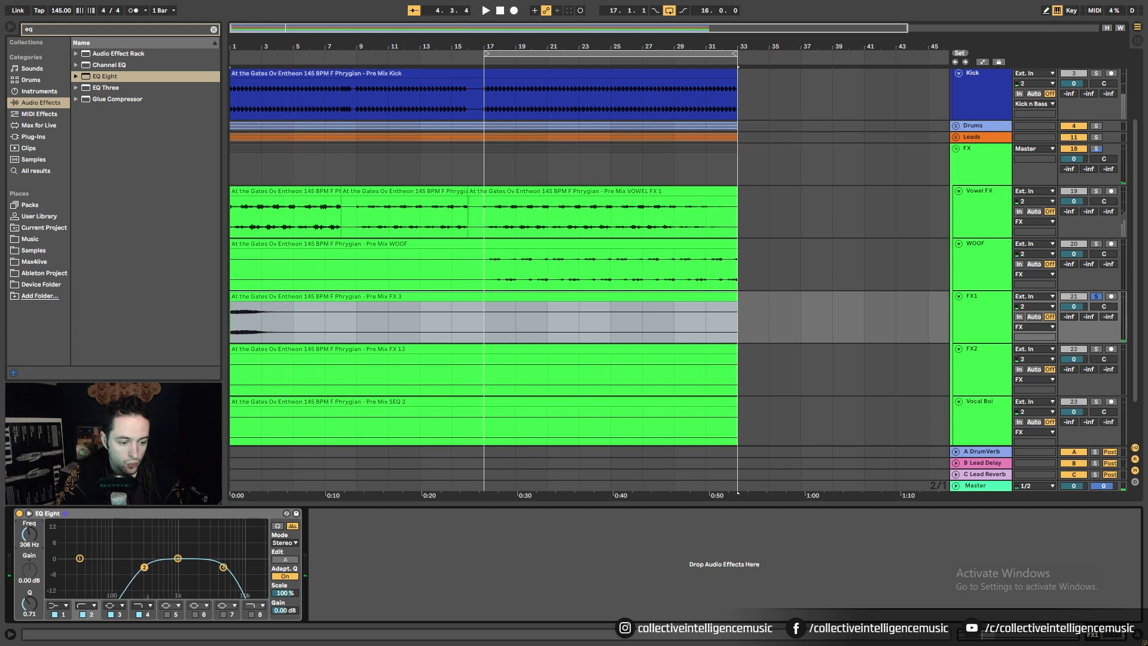
{"action": "left_click_drag", "start_coordinate": [29, 534], "coordinate": [29, 531]}
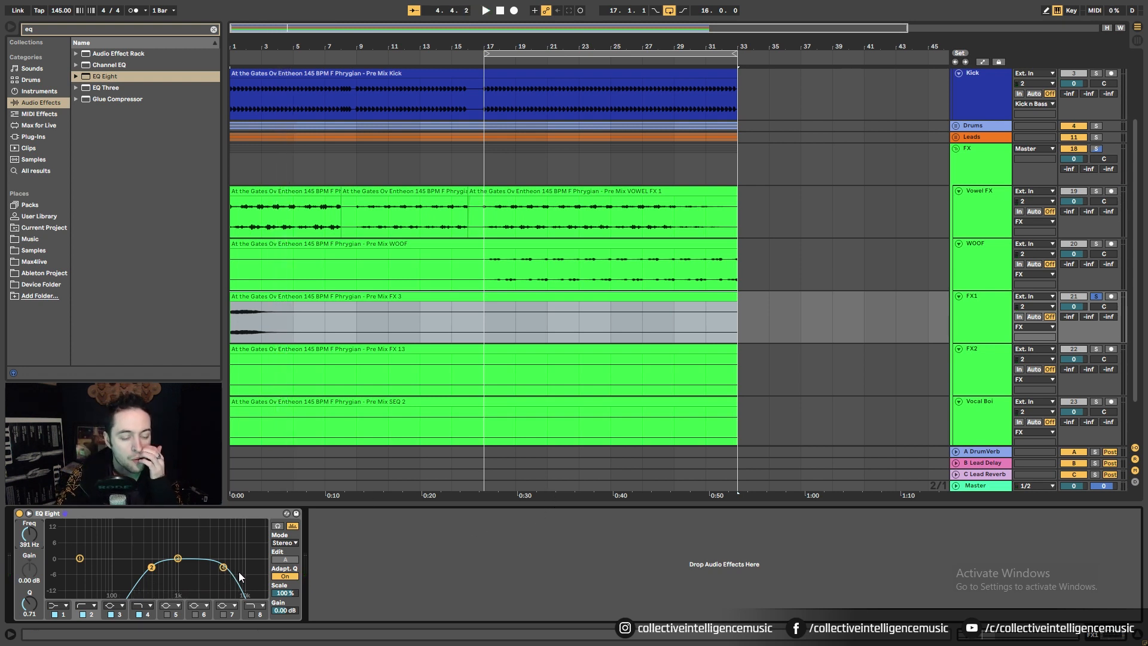
Step: Unsolo FX1 and play its clip from bar 1 within the full mix
{"action": "left_click", "coordinate": [1096, 298]}
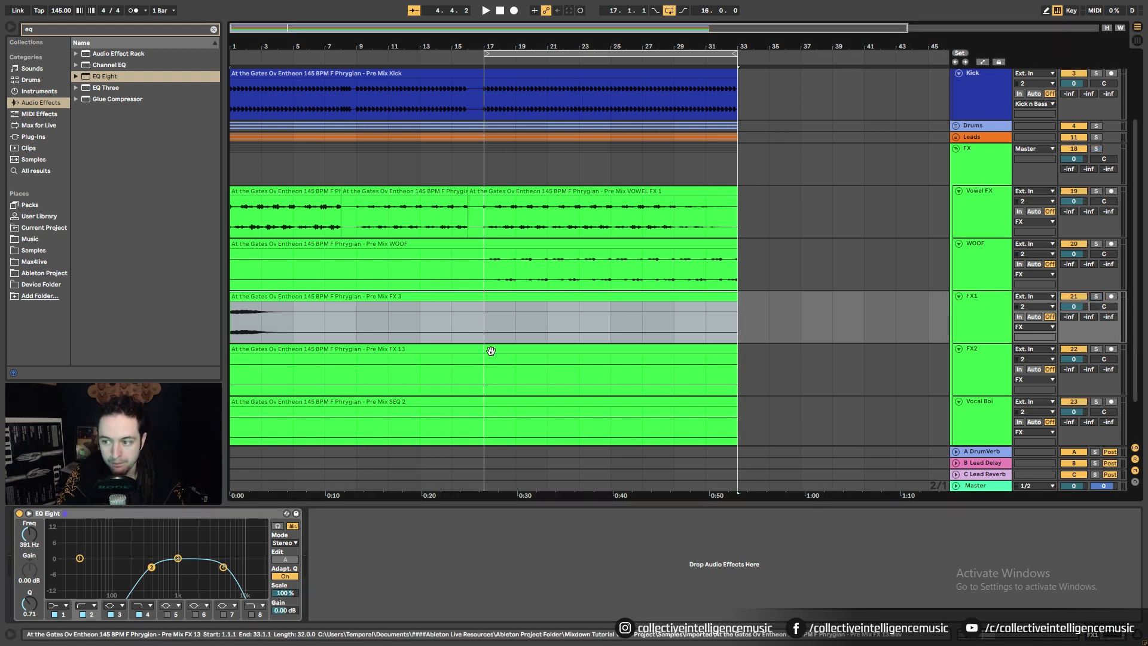
{"action": "left_click", "coordinate": [276, 310]}
{"action": "key", "text": "space"}
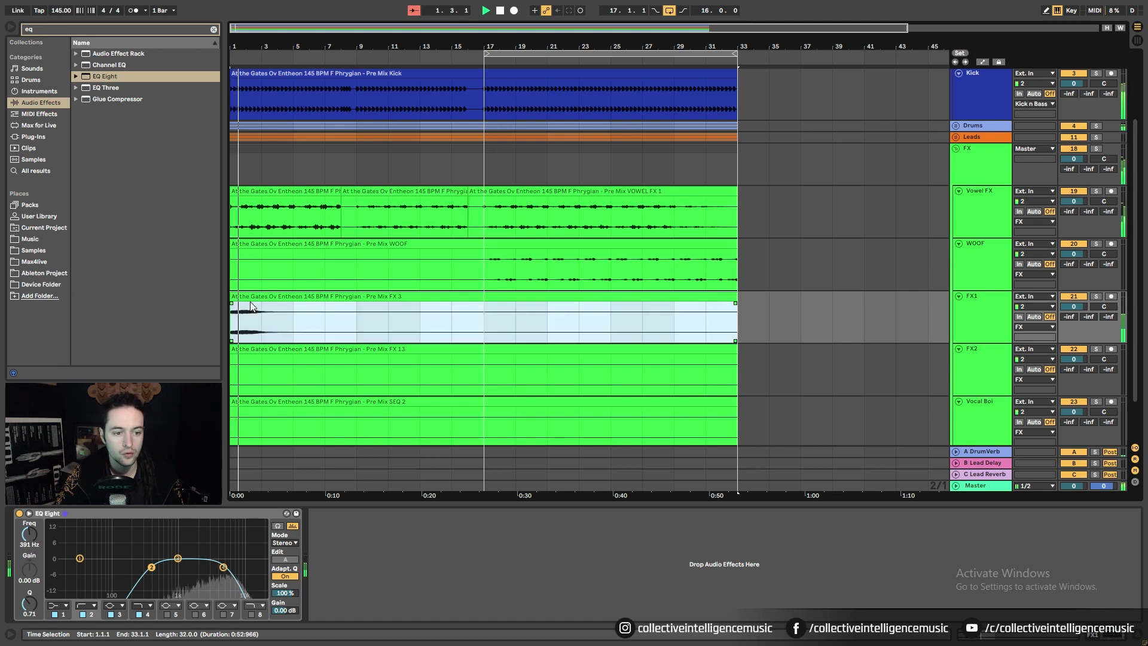
Step: Set the gain of the FX1 track's clip to -10 dB
{"action": "key", "text": "shift+Tab"}
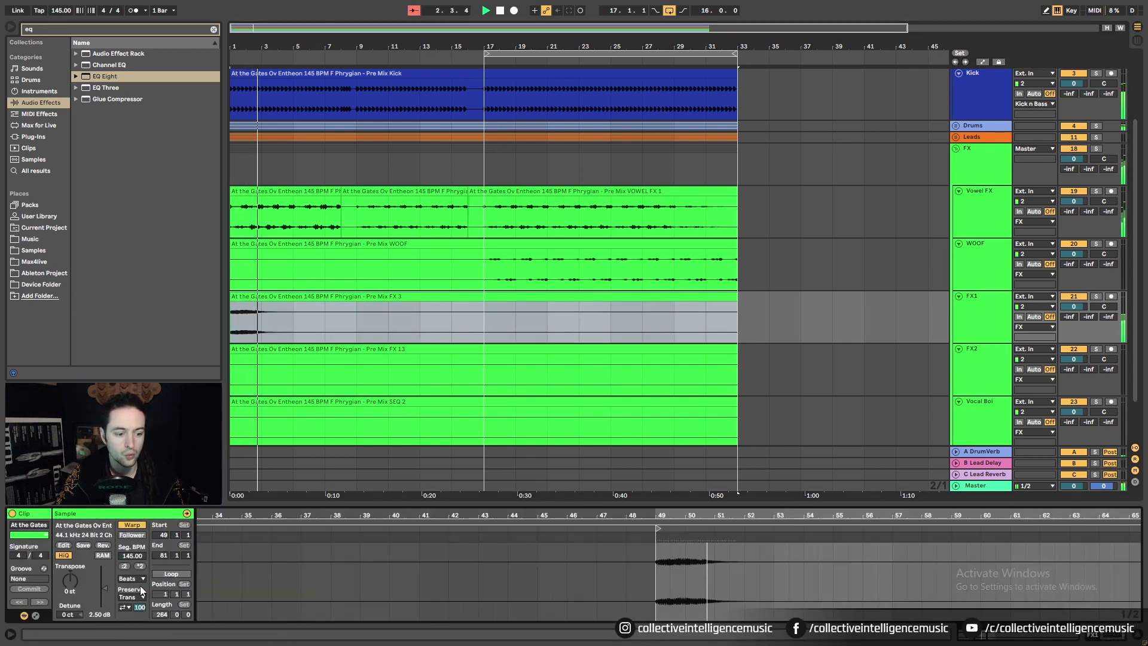
{"action": "left_click", "coordinate": [102, 616]}
{"action": "type", "text": "-1"}
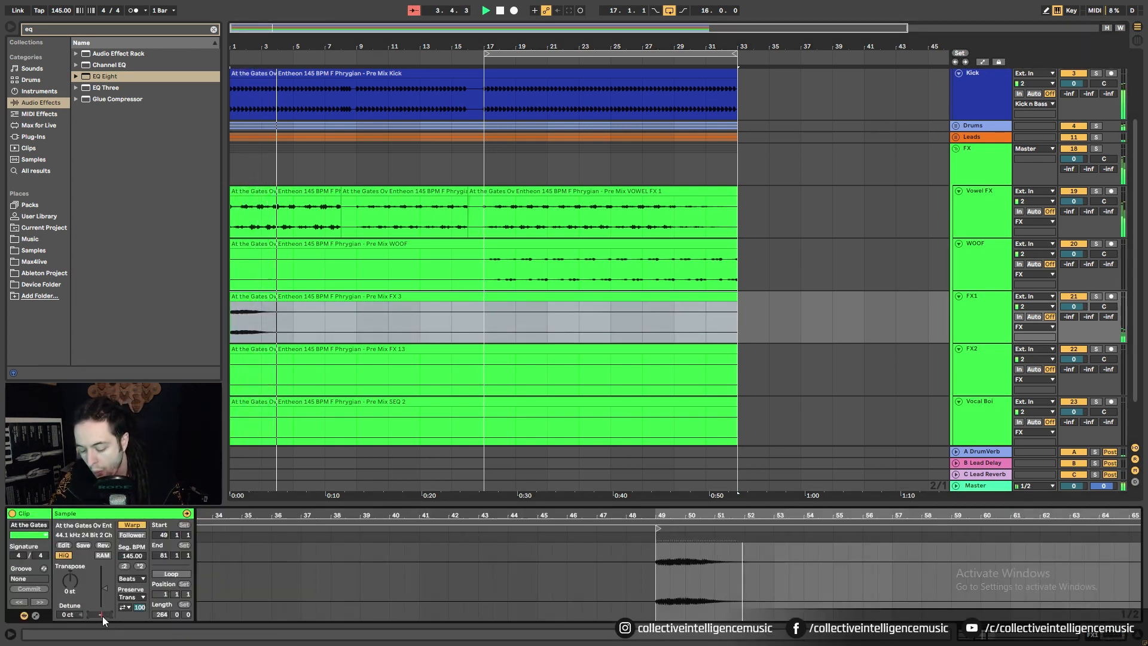
{"action": "type", "text": "0"}
{"action": "key", "text": "Return"}
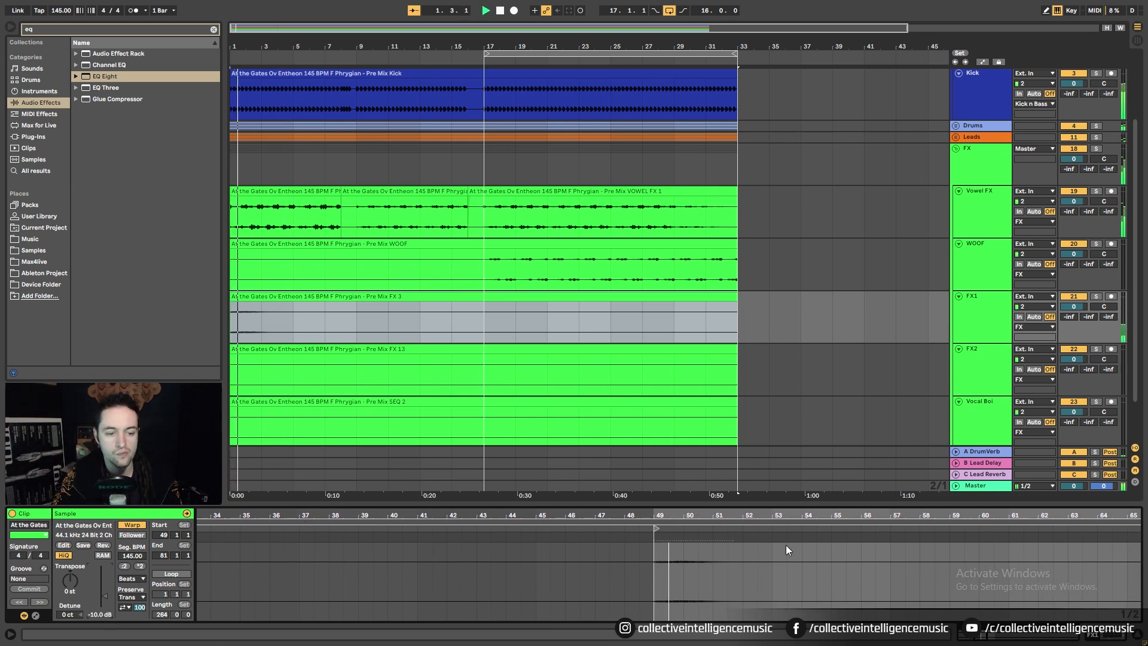
Step: Raise the FX1 clip's gain to -3.20 dB while replaying it from bar 1 in the full mix
{"action": "key", "text": "shift+Tab"}
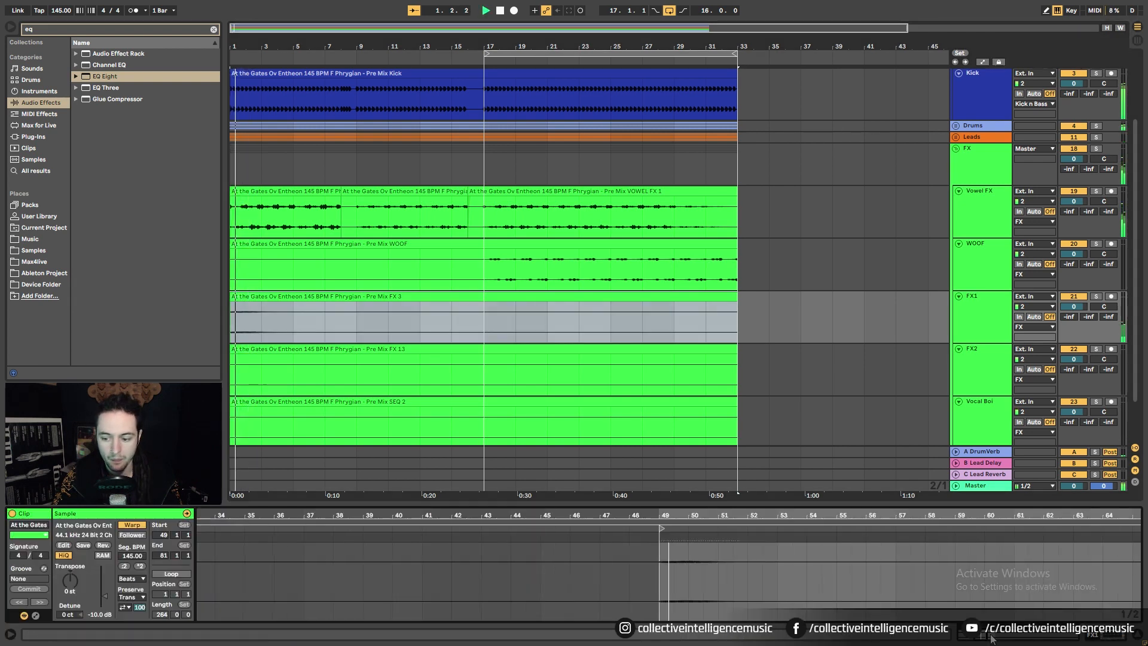
{"action": "key", "text": "shift+Tab"}
{"action": "key", "text": "space"}
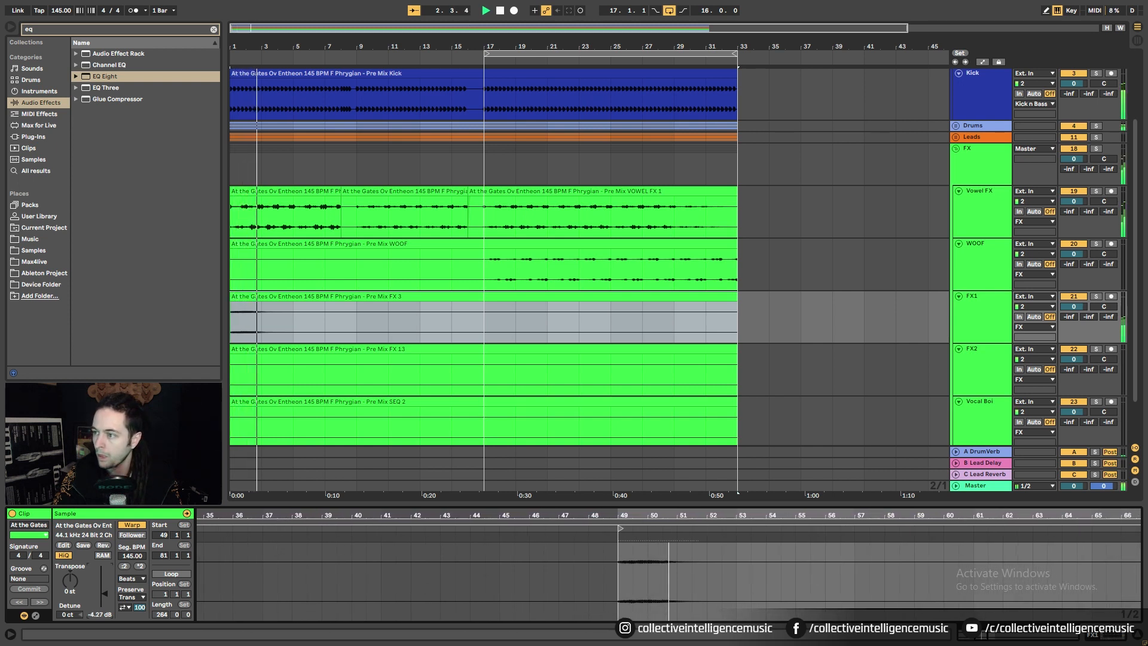
{"action": "left_click_drag", "start_coordinate": [104, 594], "coordinate": [104, 593]}
{"action": "key", "text": "space"}
{"action": "key", "text": "space"}
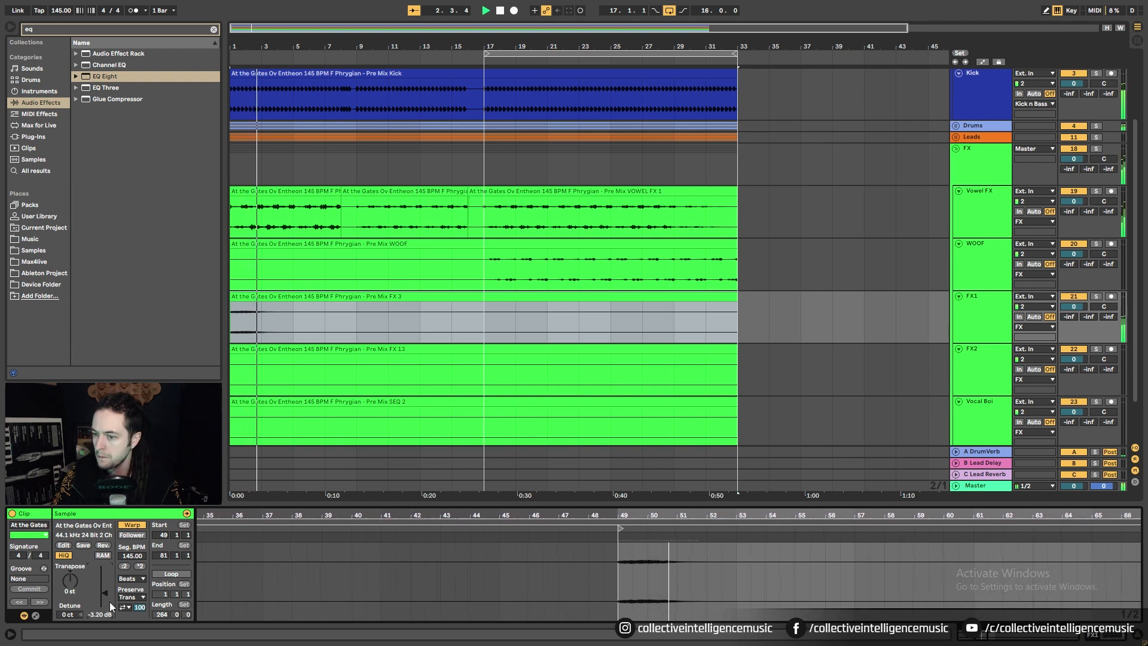
Step: Solo FX1, set its B Lead Delay send to -20 dB, and replay it from bar 1
{"action": "left_click", "coordinate": [1096, 297]}
{"action": "key", "text": "space"}
{"action": "key", "text": "space"}
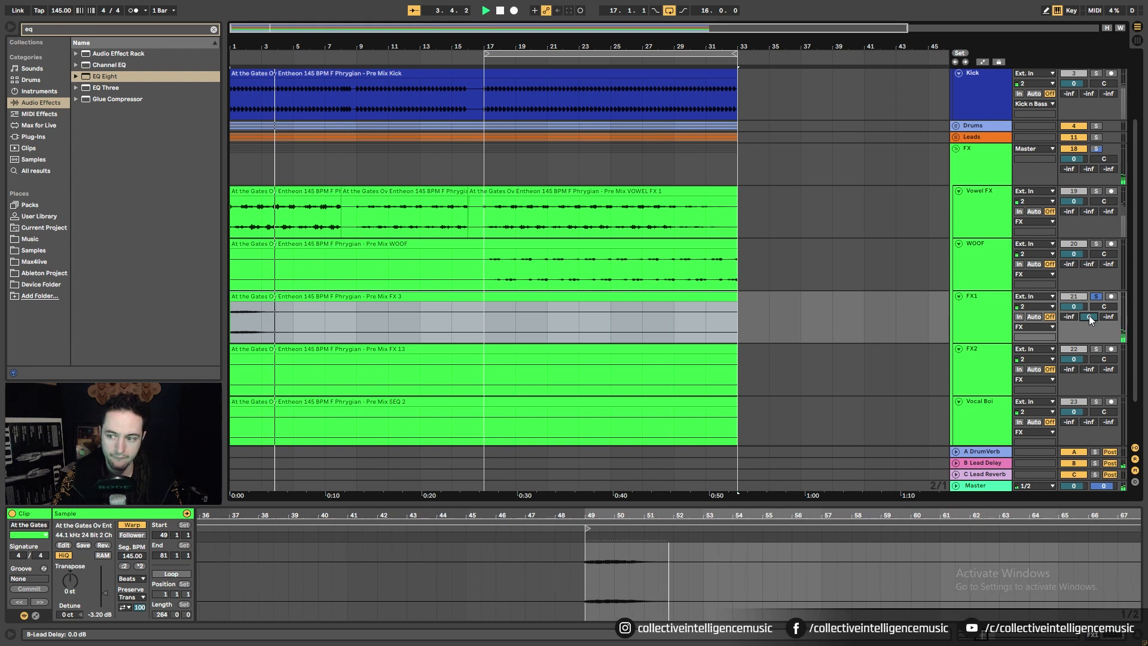
{"action": "type", "text": "-20"}
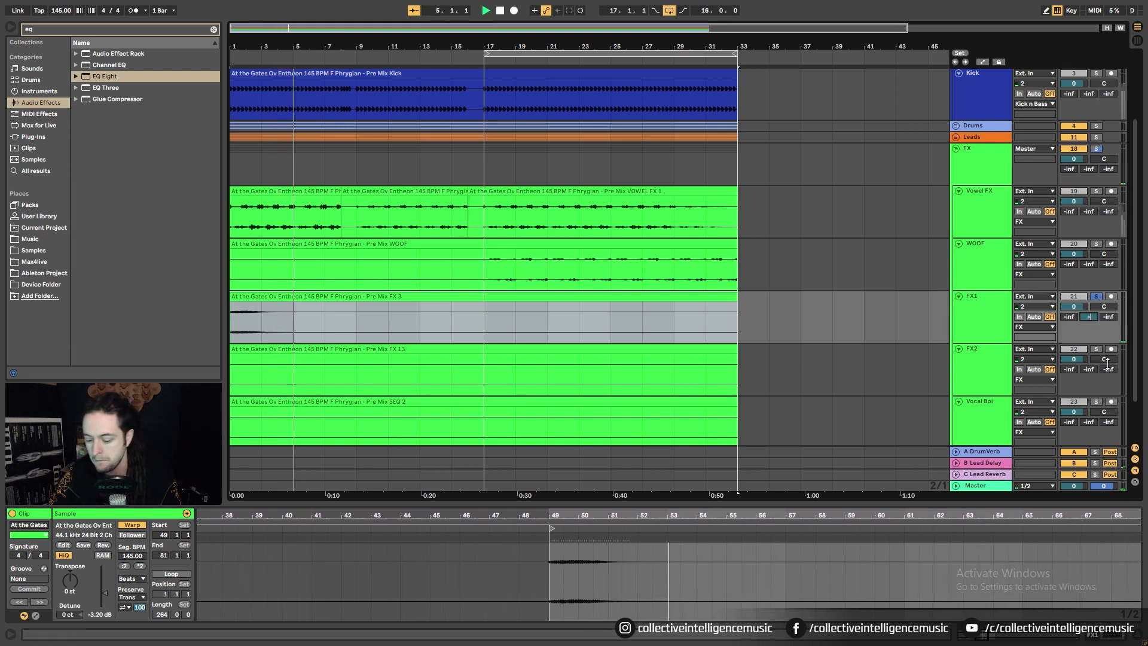
{"action": "key", "text": "Return"}
{"action": "key", "text": "space"}
{"action": "key", "text": "space"}
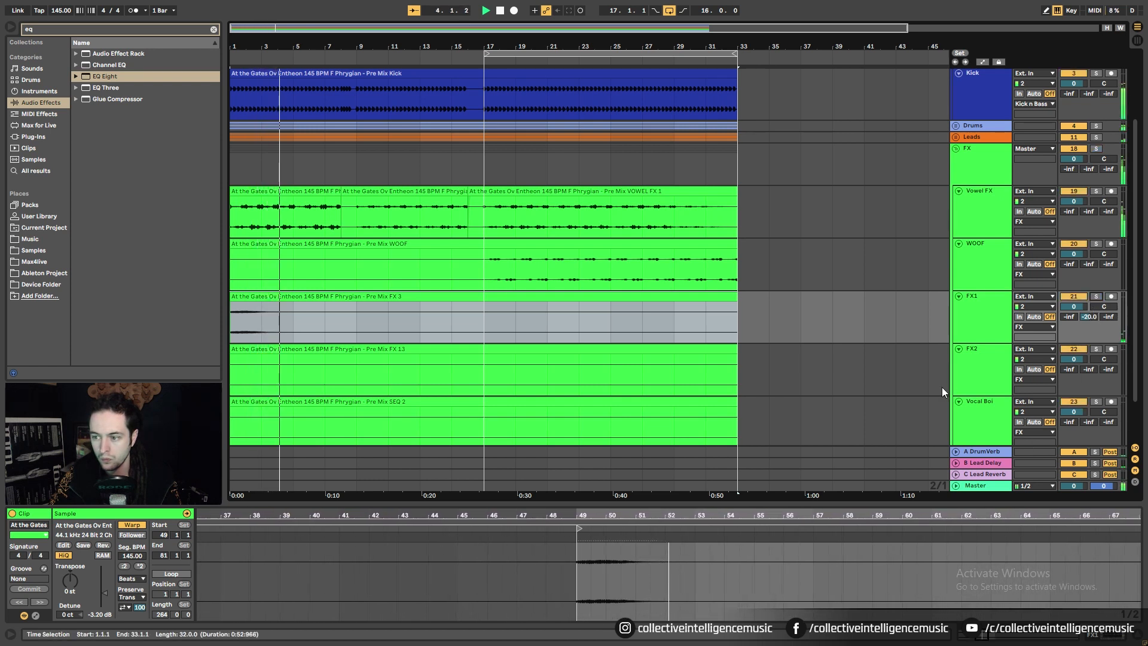
Step: Set the playback loop to bars 1 to 9 around the FX1 hit
{"action": "left_click", "coordinate": [279, 296]}
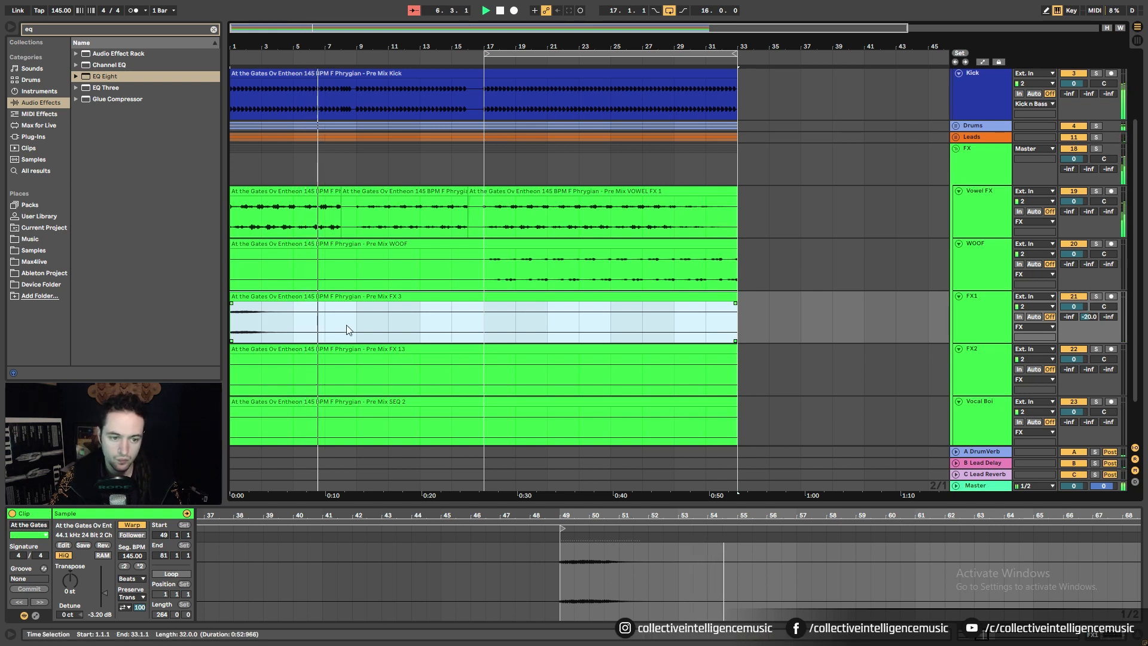
{"action": "left_click_drag", "start_coordinate": [349, 330], "coordinate": [193, 317]}
{"action": "key", "text": "ctrl+l"}
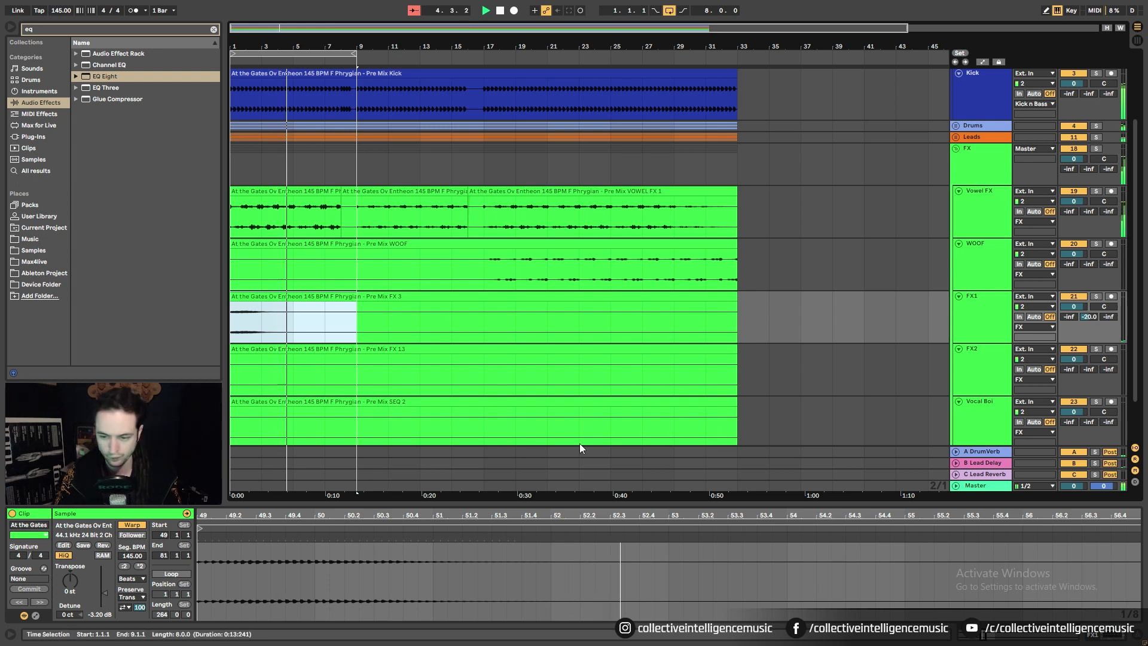
Step: Raise the FX2 clip's gain to -4.50 dB and set the loop to bars 13 to 25 around its hit
{"action": "left_click", "coordinate": [570, 365]}
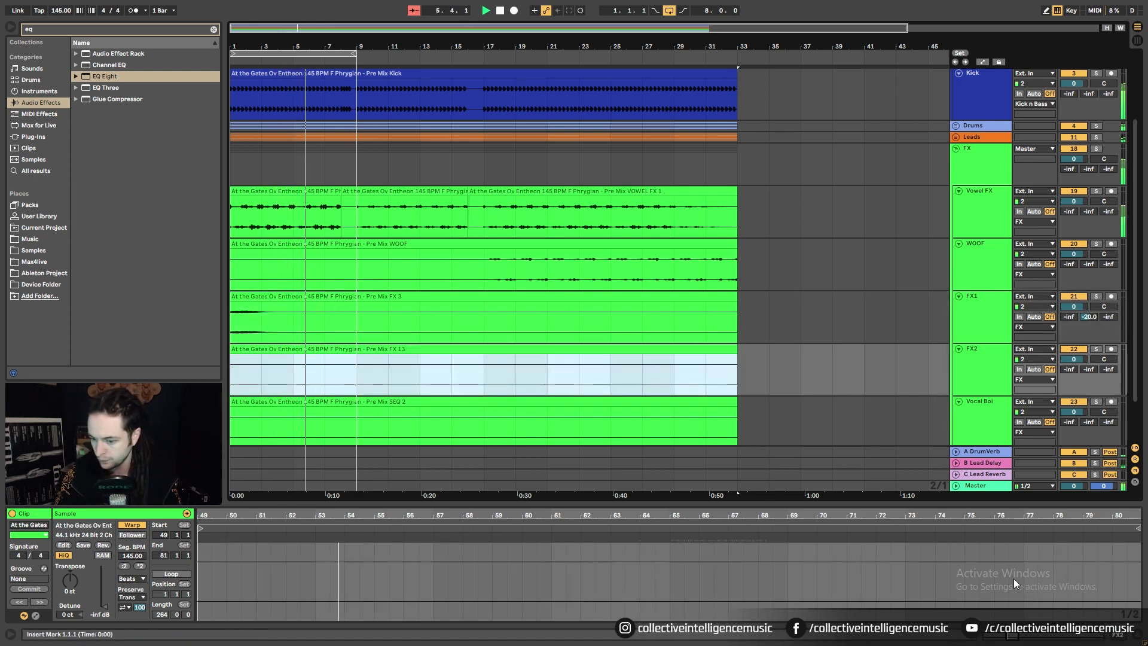
{"action": "left_click_drag", "start_coordinate": [104, 607], "coordinate": [105, 592]}
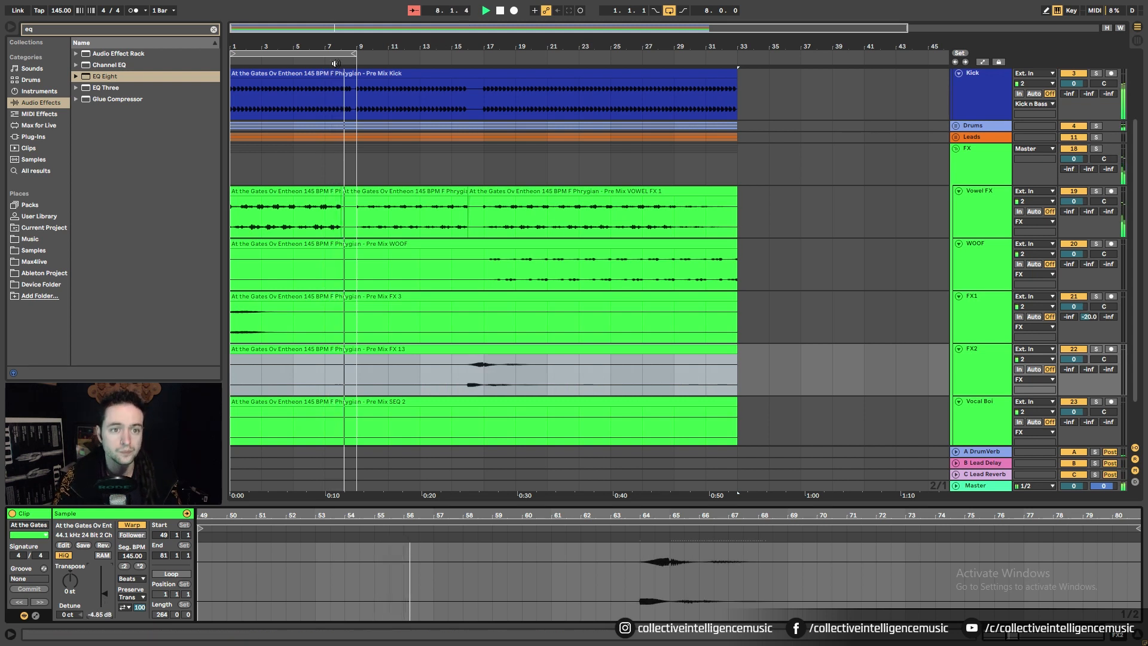
{"action": "left_click_drag", "start_coordinate": [327, 51], "coordinate": [530, 83]}
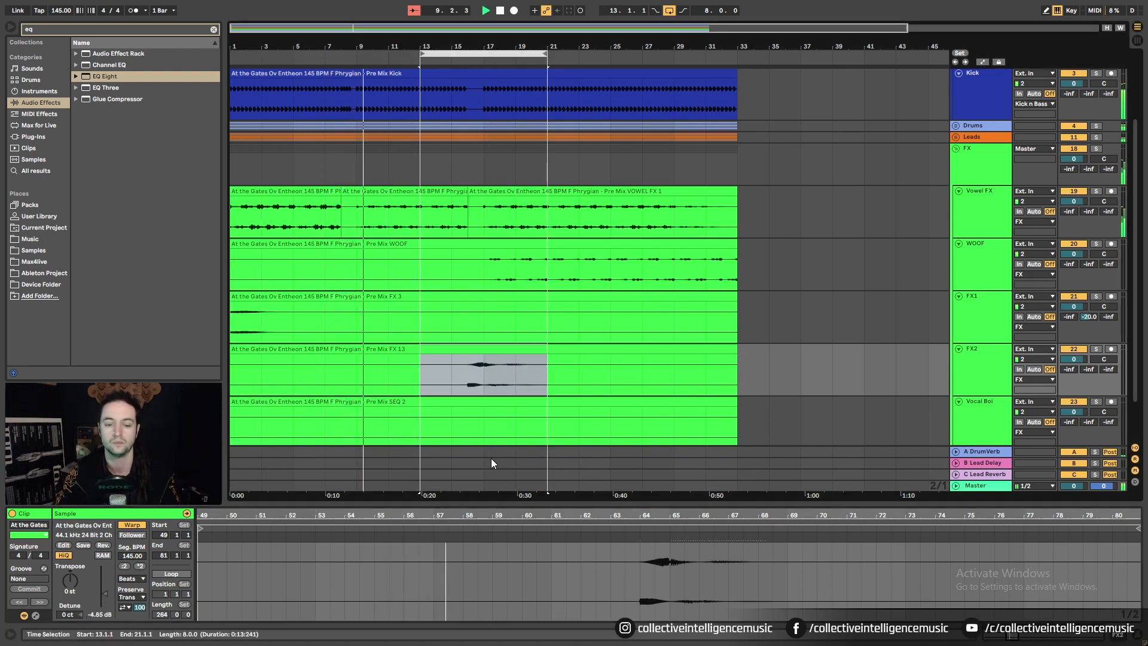
{"action": "left_click_drag", "start_coordinate": [547, 55], "coordinate": [611, 62]}
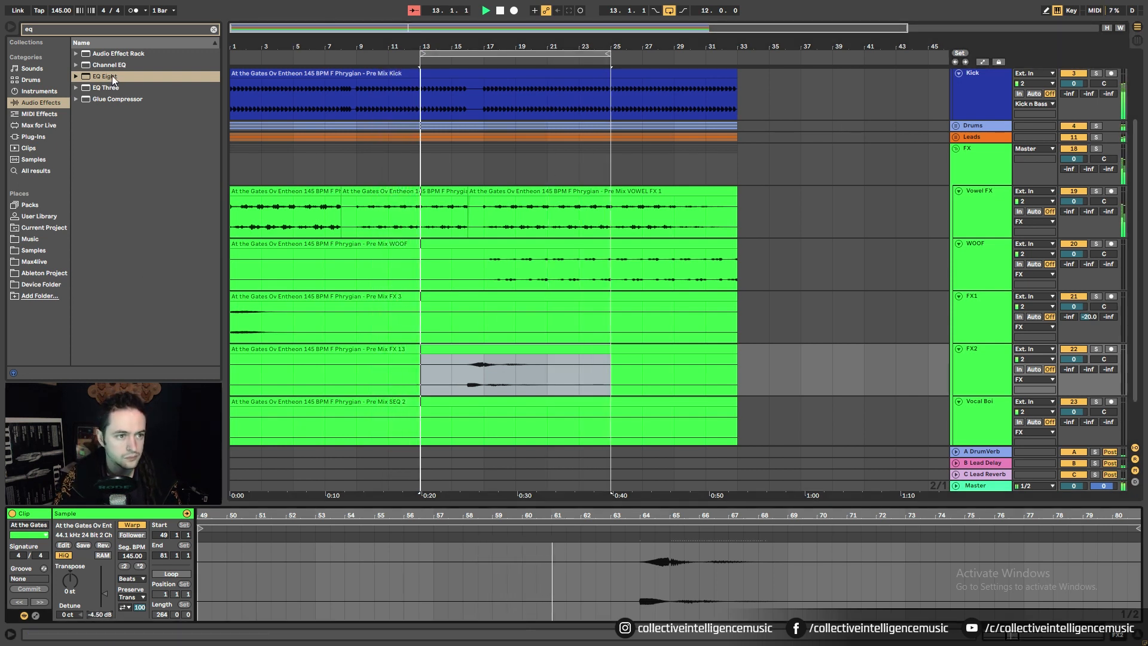
Step: Add EQ Eight to the FX2 track and lower its clip's gain to -6.85 dB
{"action": "left_click_drag", "start_coordinate": [113, 76], "coordinate": [461, 355]}
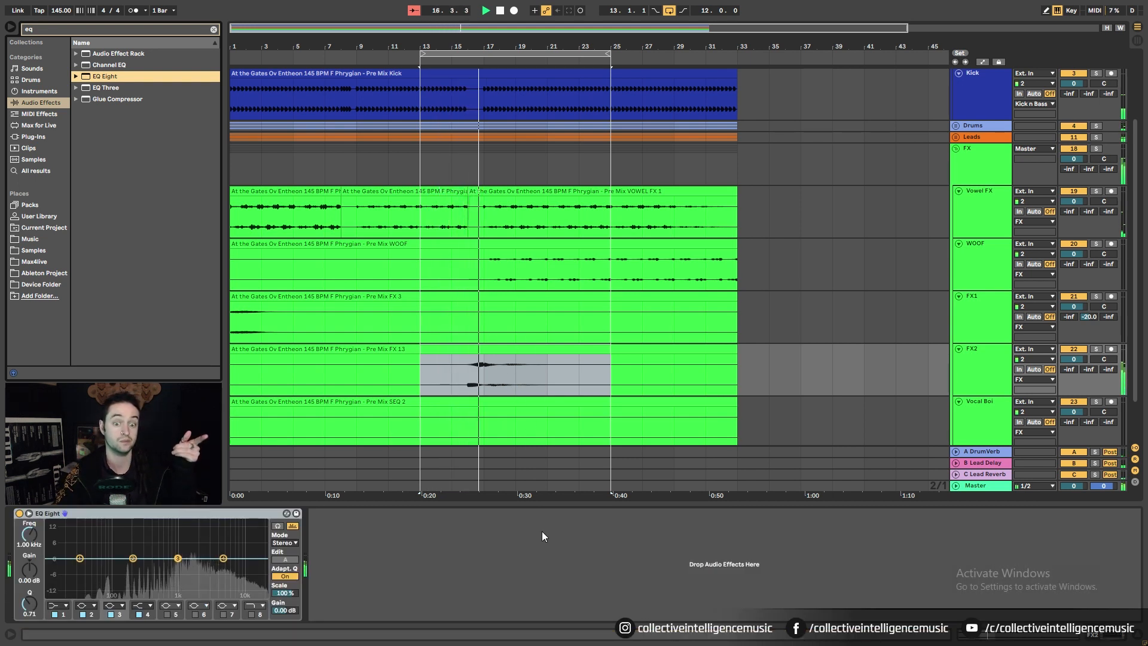
{"action": "left_click", "coordinate": [500, 348]}
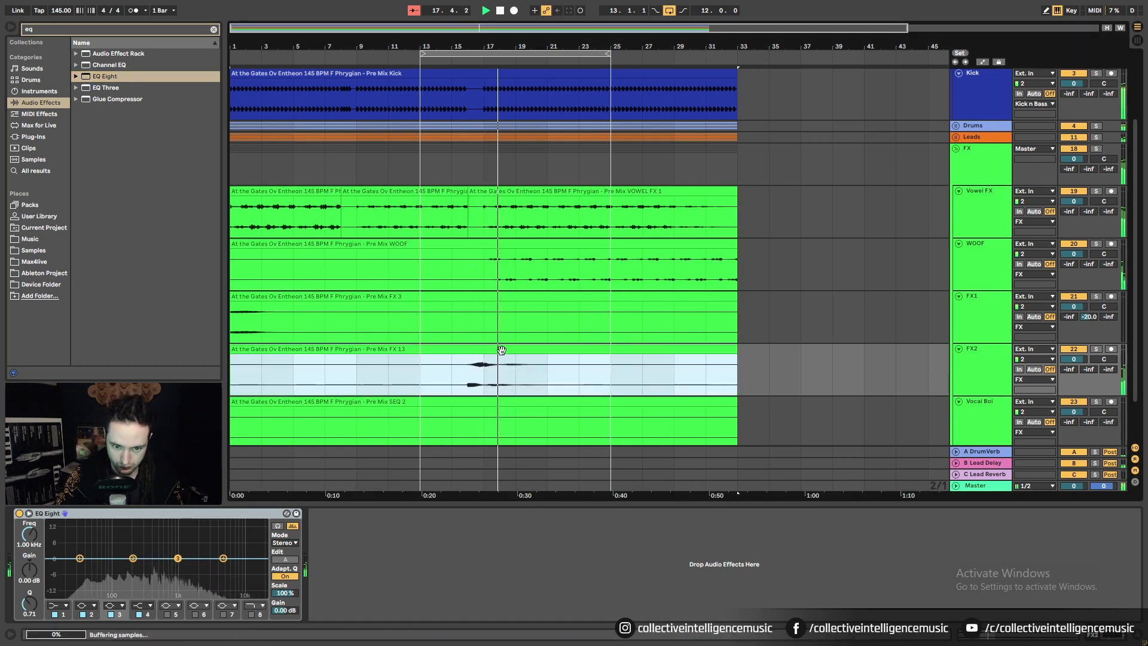
{"action": "left_click", "coordinate": [990, 634]}
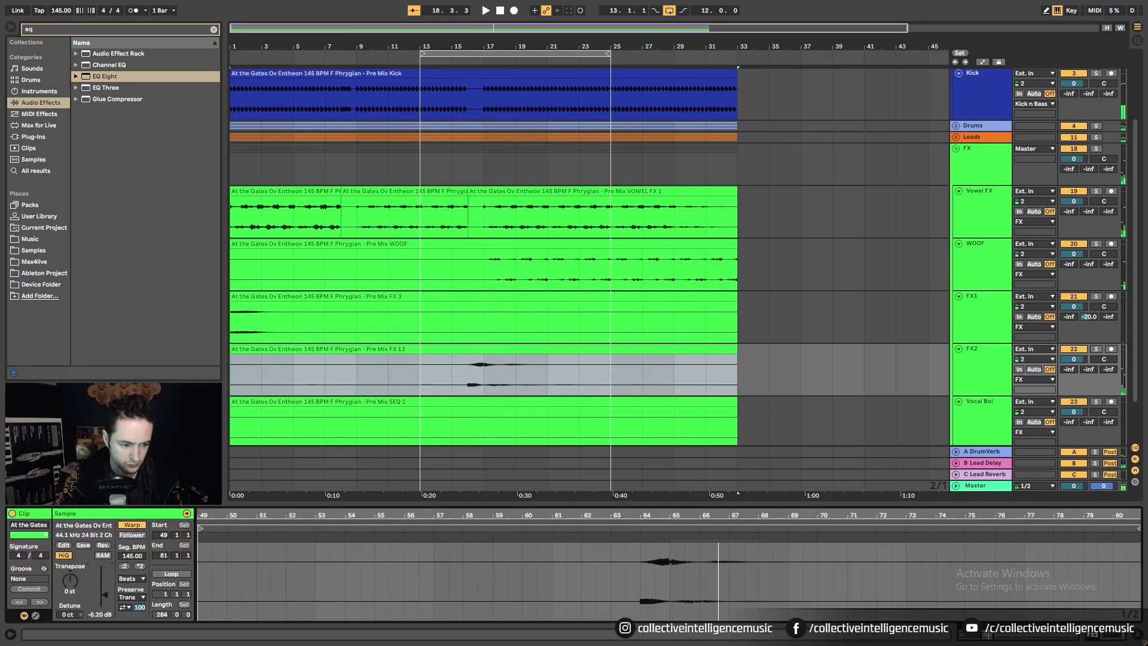
{"action": "left_click_drag", "start_coordinate": [105, 595], "coordinate": [105, 597]}
{"action": "key", "text": "space"}
{"action": "key", "text": "space"}
Step: Play from bar 15 and set the loop to bars 15 to 21 around the FX2 hit
{"action": "left_click", "coordinate": [449, 385]}
{"action": "key", "text": "space"}
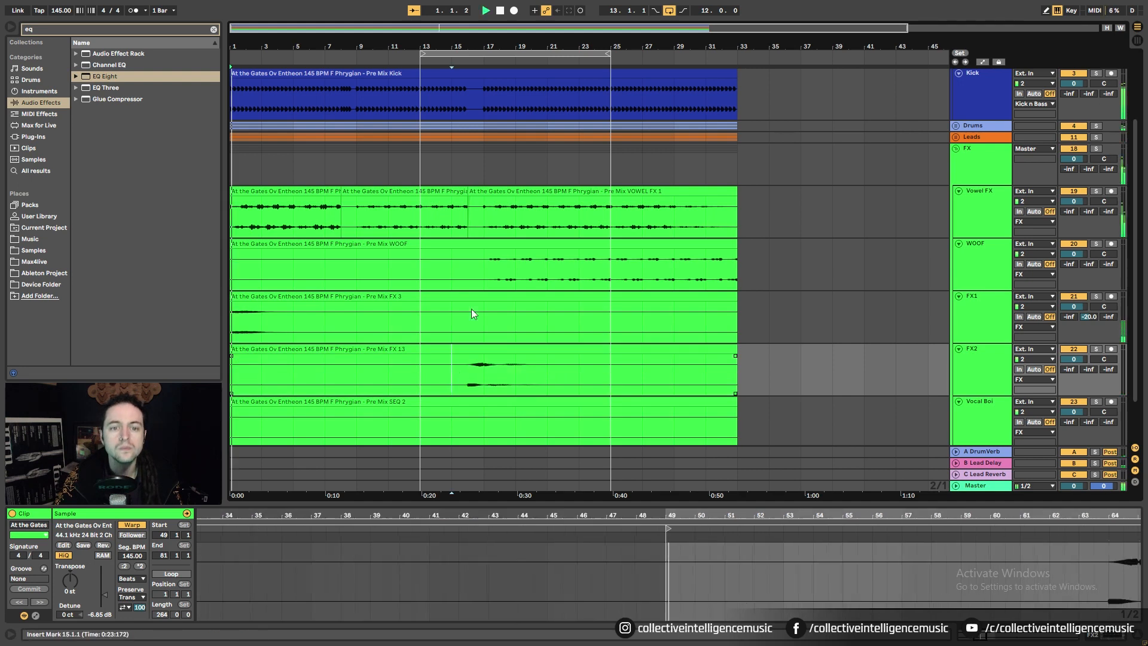
{"action": "key", "text": "space"}
{"action": "key", "text": "space"}
{"action": "left_click", "coordinate": [453, 368]}
{"action": "key", "text": "space"}
{"action": "key", "text": "space"}
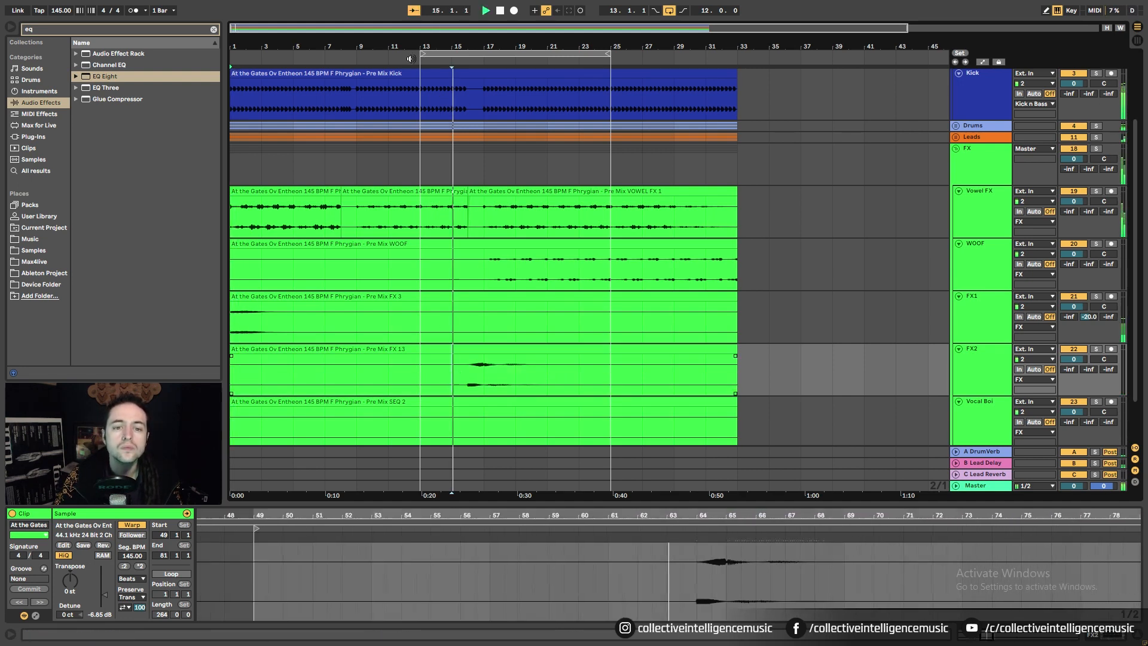
{"action": "left_click_drag", "start_coordinate": [454, 369], "coordinate": [610, 374]}
{"action": "key", "text": "ctrl+l"}
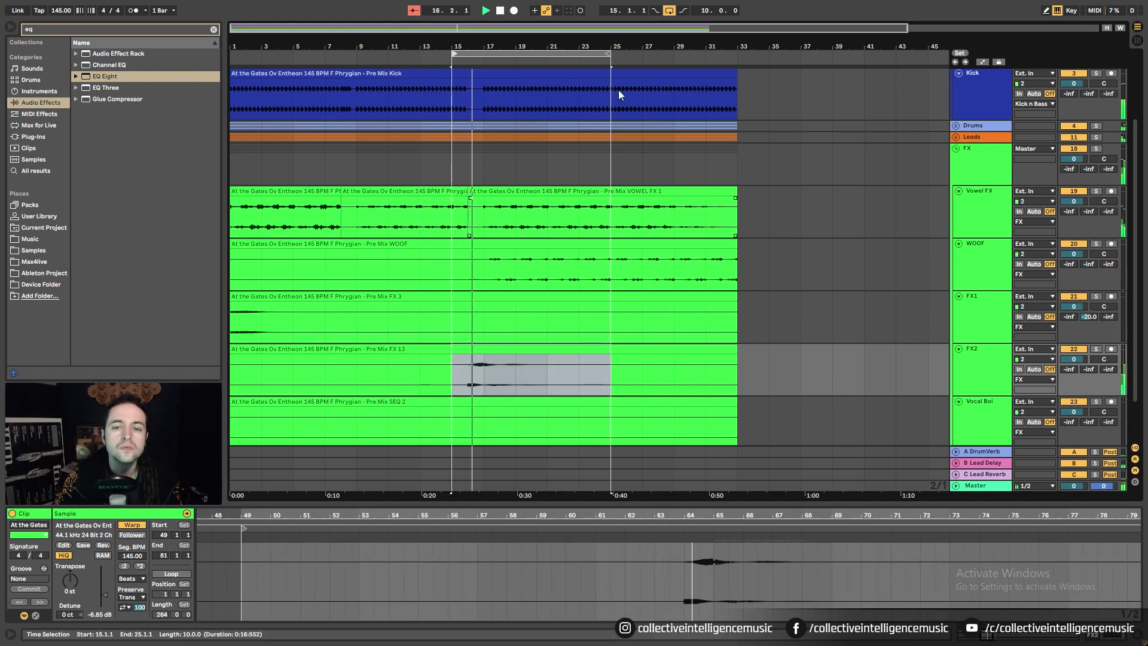
{"action": "key", "text": "shift+Left"}
{"action": "key", "text": "shift+Left"}
{"action": "key", "text": "shift+Left"}
{"action": "key", "text": "shift+Left"}
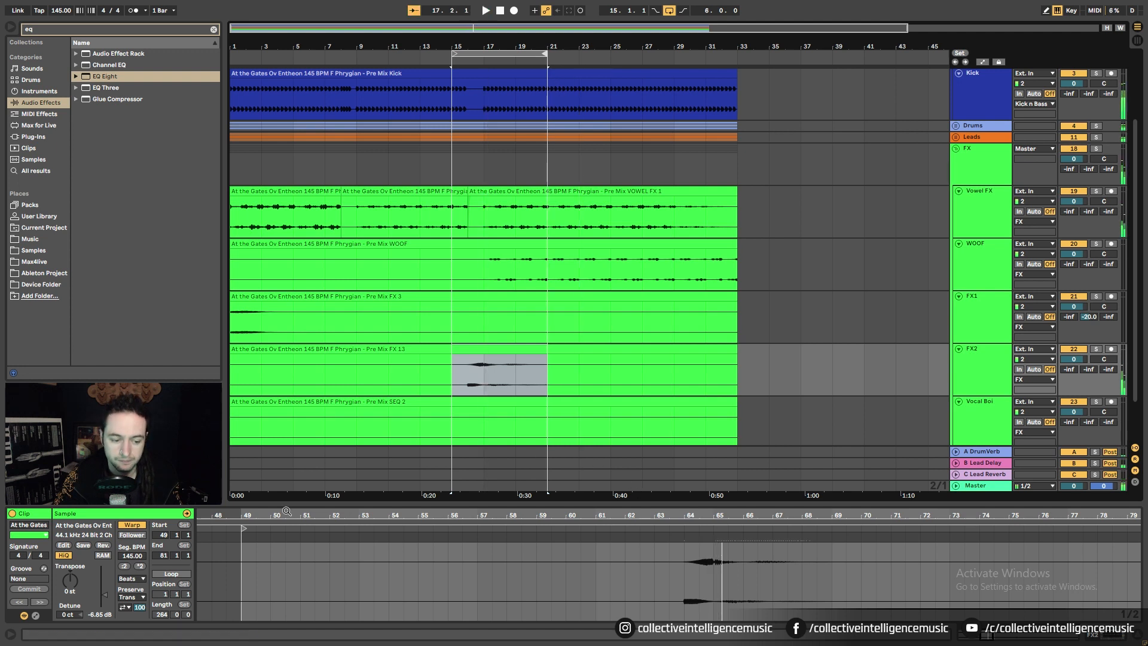
Step: Set the FX2 clip's gain to -12 dB and replay the looped section
{"action": "mouse_move", "coordinate": [103, 611]}
{"action": "left_mouse_down"}
{"action": "mouse_move", "coordinate": [102, 634]}
{"action": "mouse_move", "coordinate": [105, 597]}
{"action": "left_mouse_up"}
{"action": "key", "text": "space"}
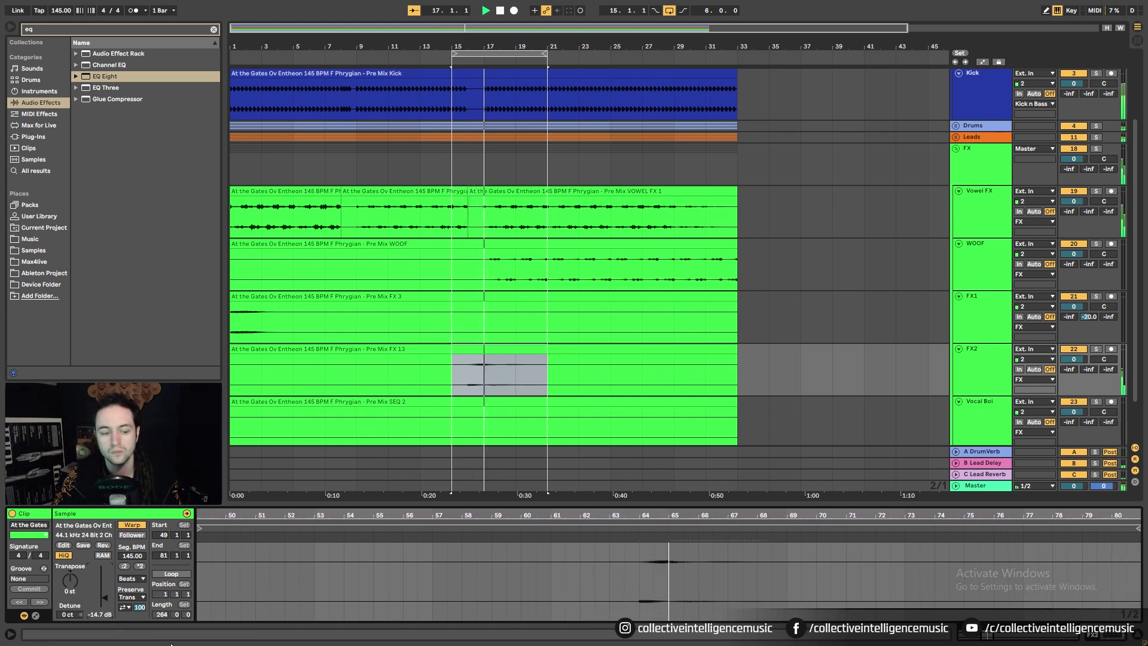
{"action": "type", "text": "-12"}
{"action": "key", "text": "Return"}
{"action": "key", "text": "space"}
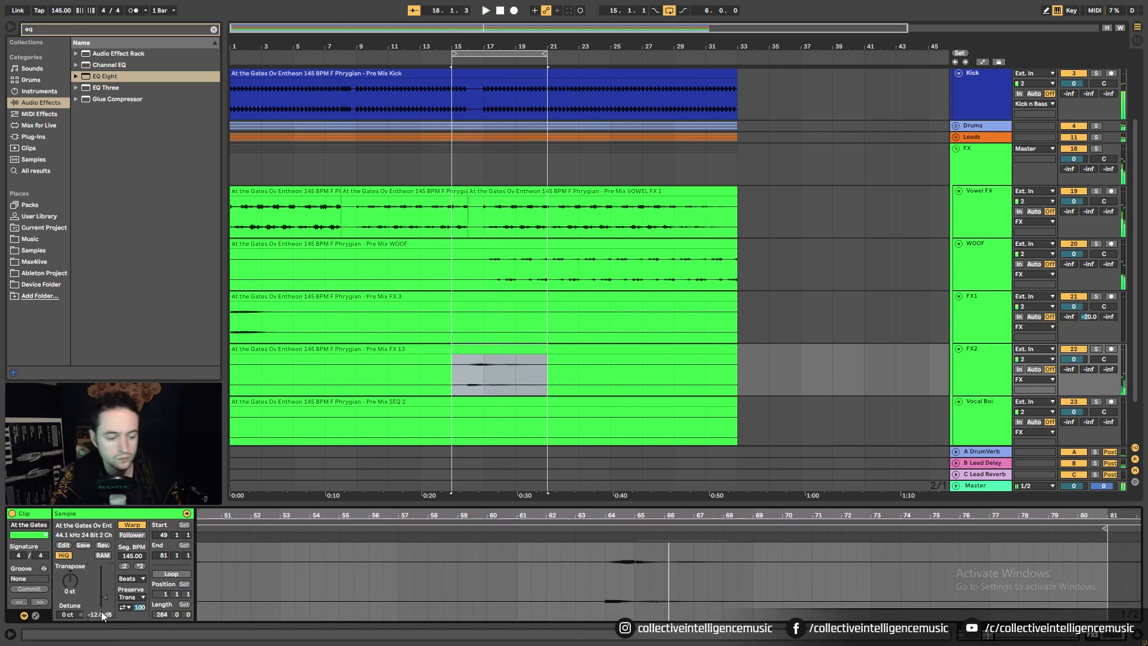
{"action": "key", "text": "space"}
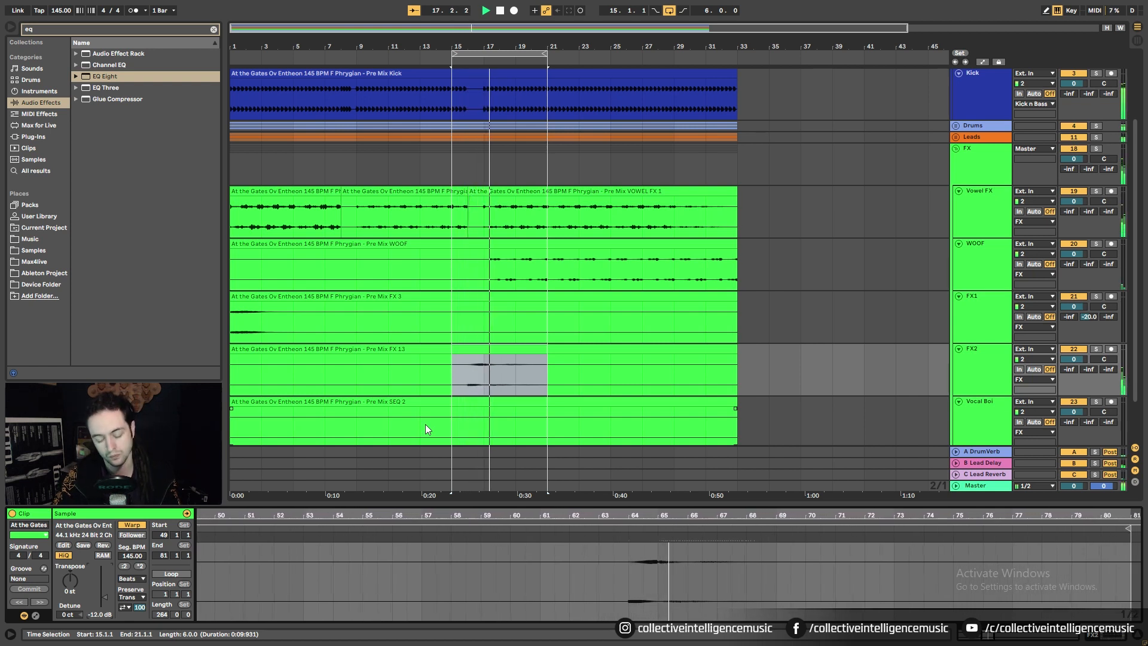
Step: Solo FX2, set its B Lead Delay send to -20 dB, and replay the loop
{"action": "left_click", "coordinate": [1098, 349]}
{"action": "key", "text": "space"}
{"action": "key", "text": "space"}
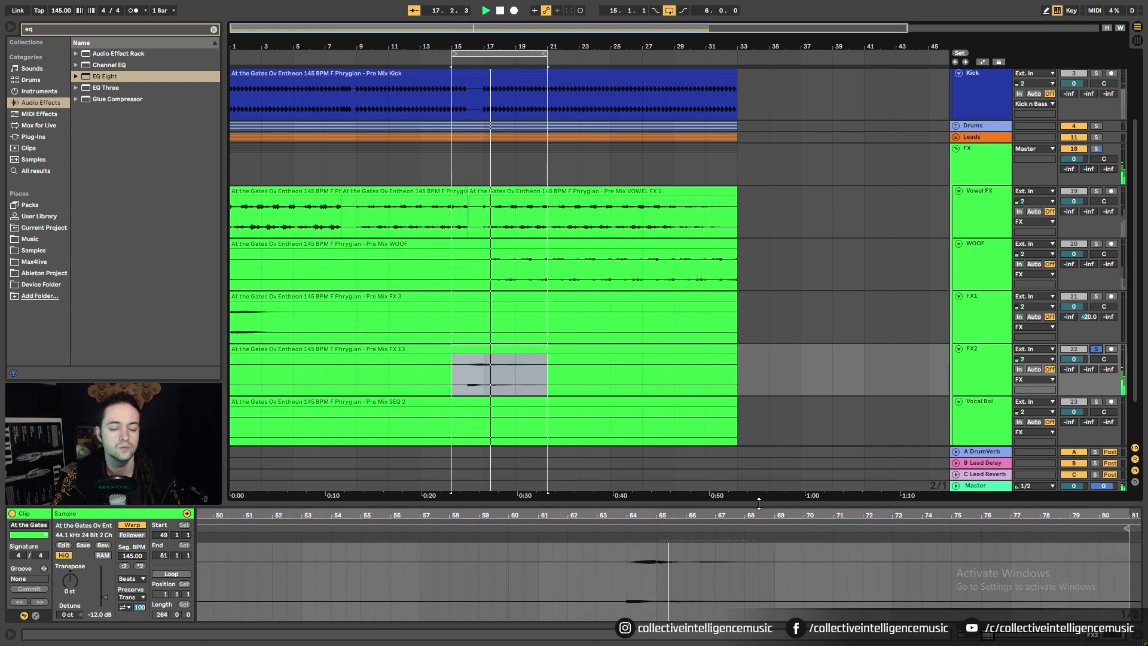
{"action": "left_click", "coordinate": [1097, 370]}
{"action": "type", "text": "-20"}
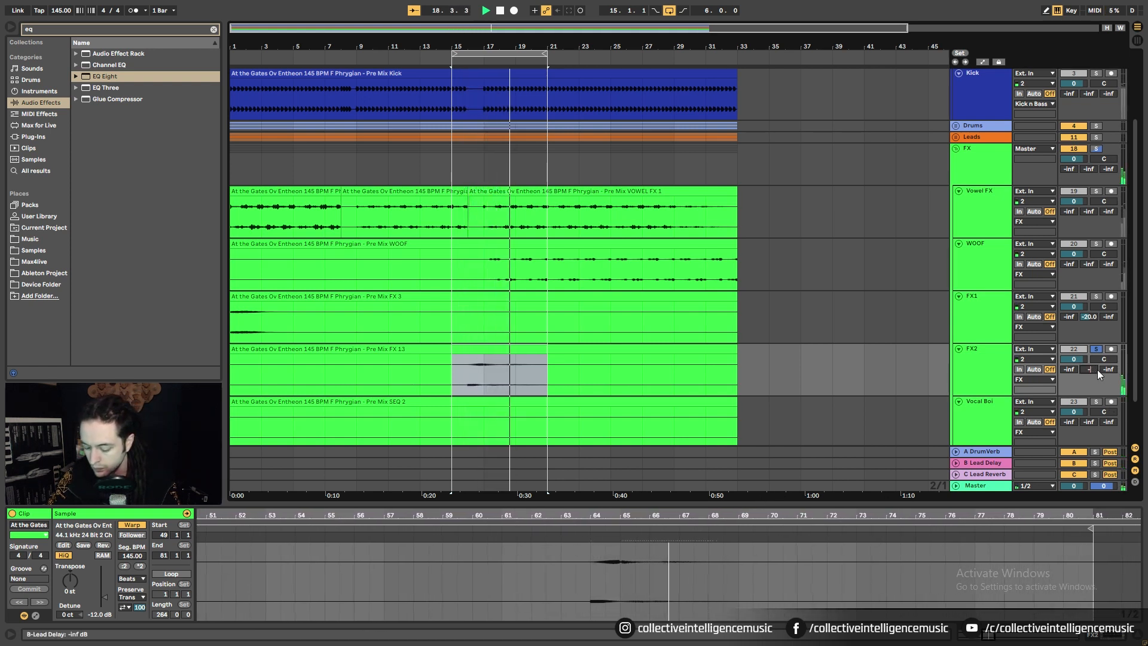
{"action": "key", "text": "Return"}
{"action": "key", "text": "space"}
{"action": "key", "text": "space"}
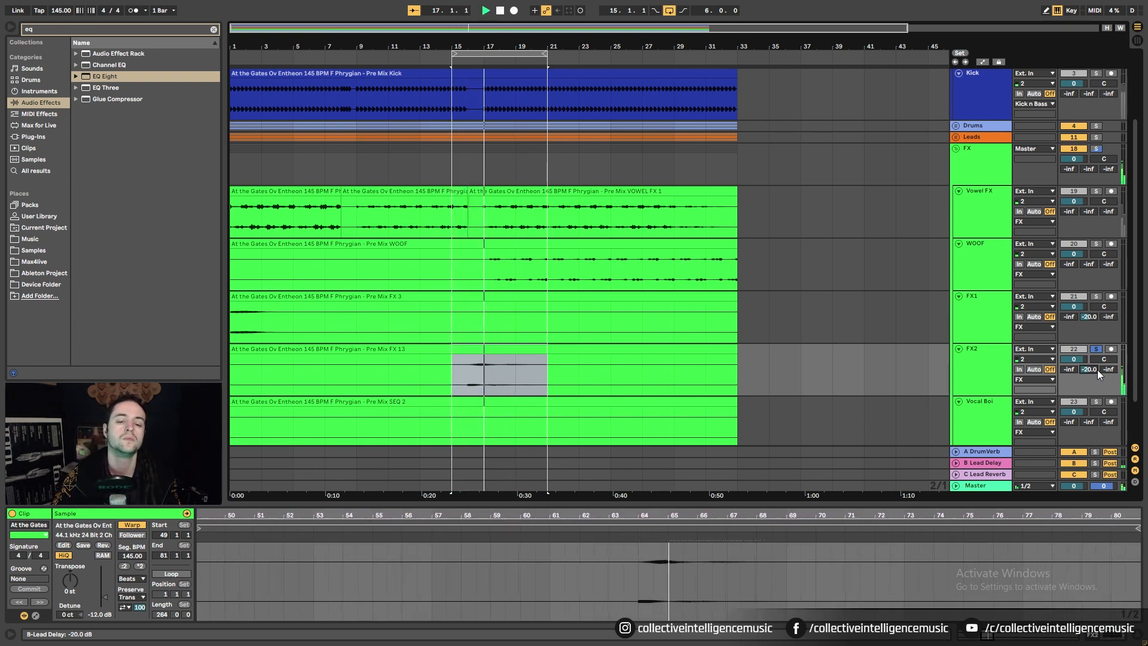
Step: Turn band 4 of FX2's EQ Eight into a high cut at 8.28 kHz
{"action": "left_click", "coordinate": [1093, 636]}
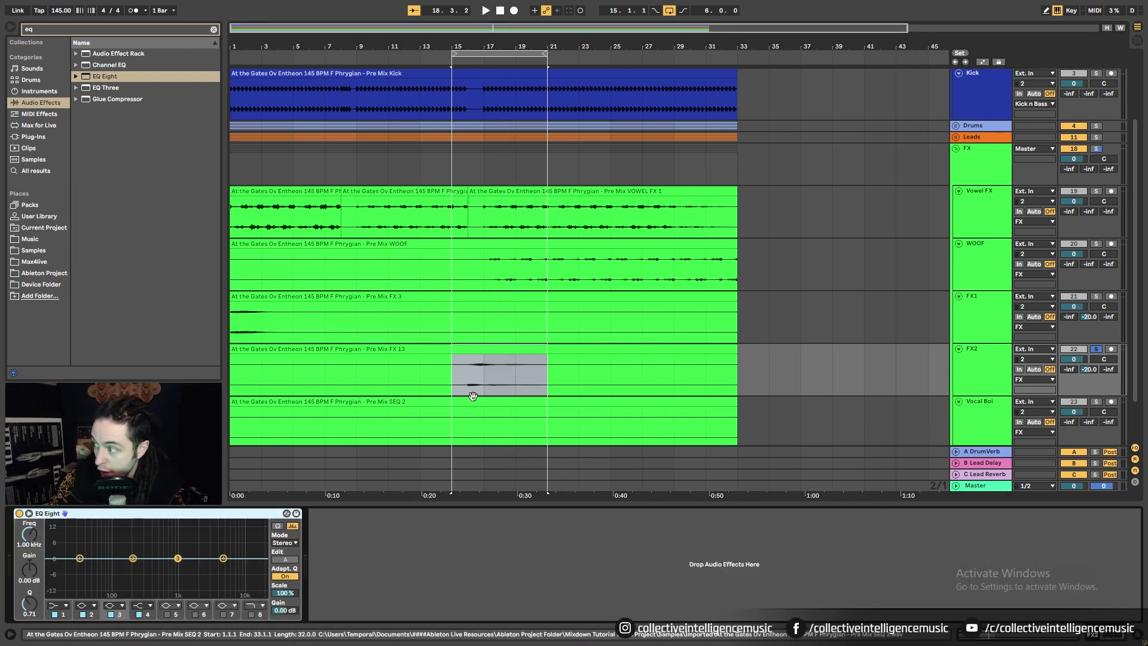
{"action": "left_click", "coordinate": [223, 559]}
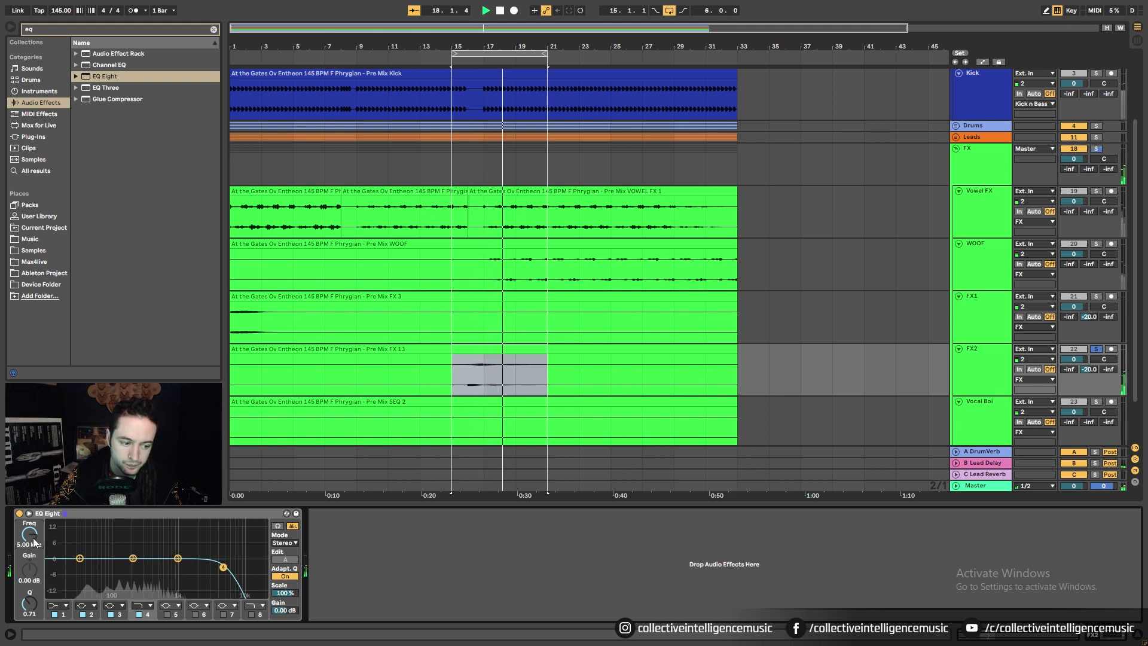
{"action": "left_click_drag", "start_coordinate": [34, 543], "coordinate": [34, 536]}
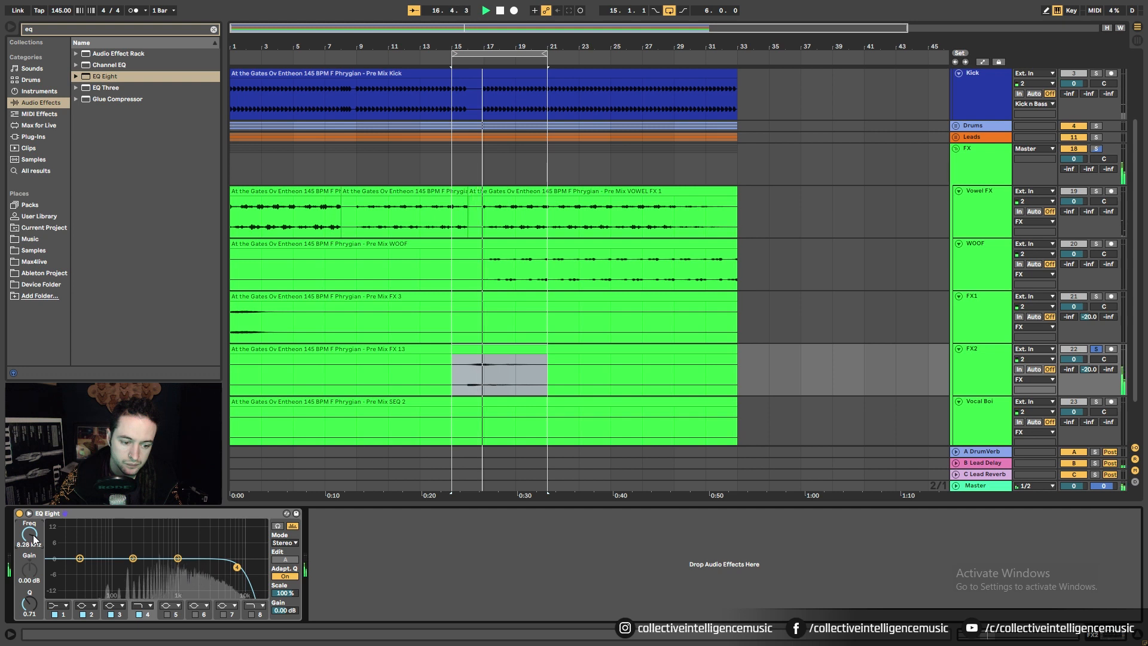
{"action": "key", "text": "space"}
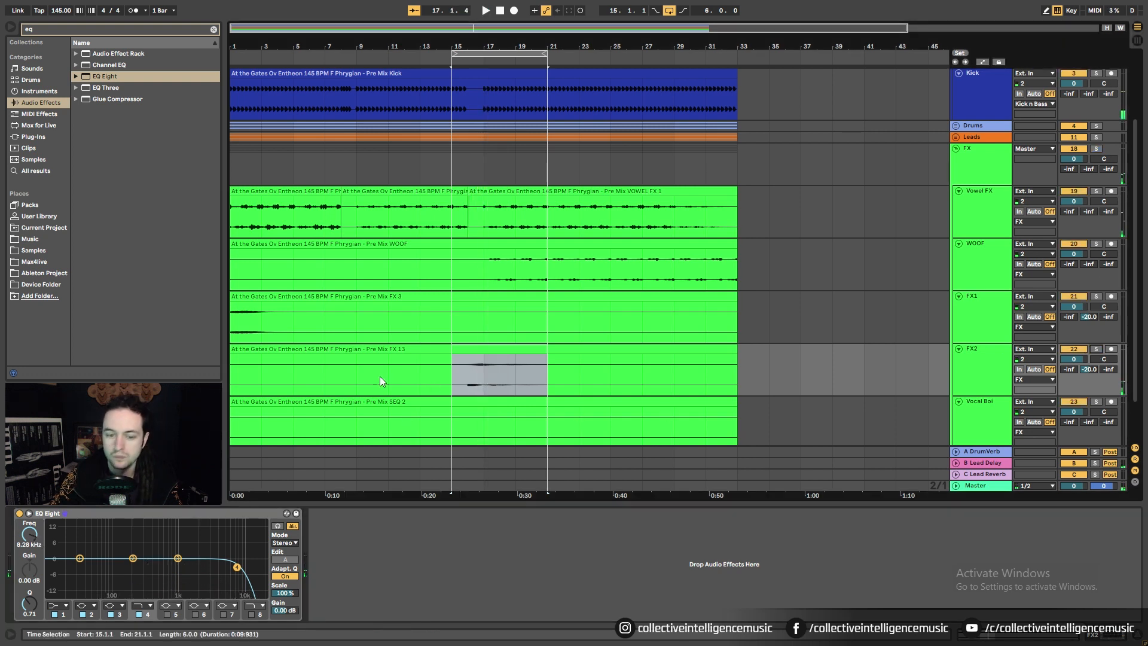
Step: Raise the high cut on FX2's EQ Eight to 11.9 kHz while playing from bar 15 in the full mix
{"action": "left_click", "coordinate": [453, 381]}
{"action": "key", "text": "space"}
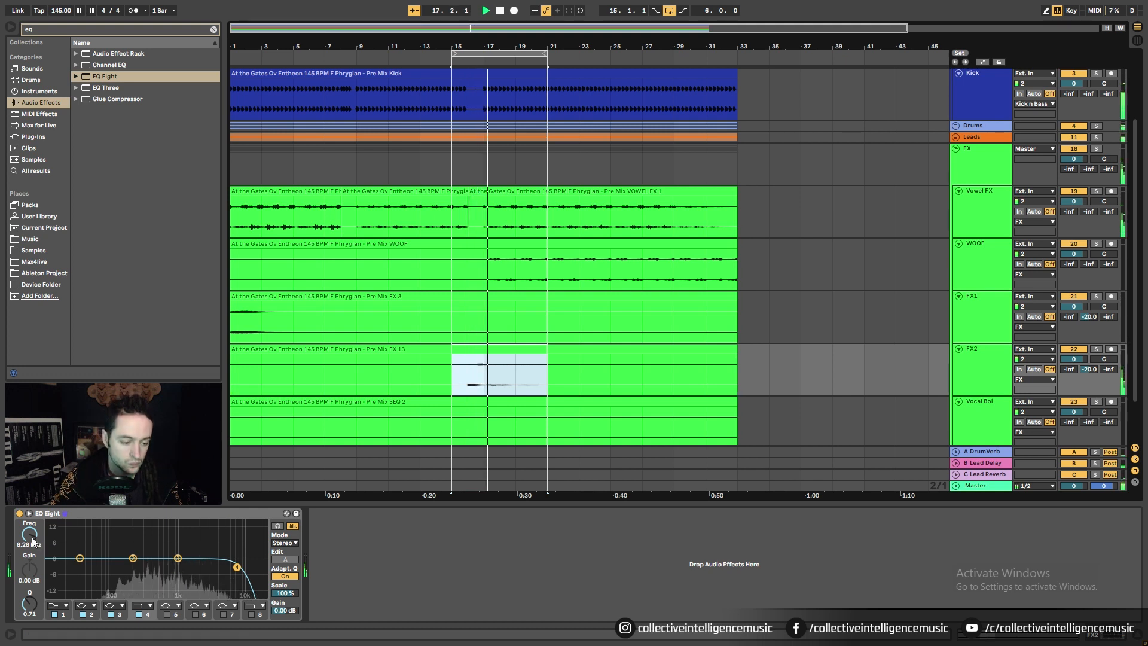
{"action": "left_click_drag", "start_coordinate": [33, 541], "coordinate": [33, 537]}
{"action": "key", "text": "space"}
{"action": "key", "text": "space"}
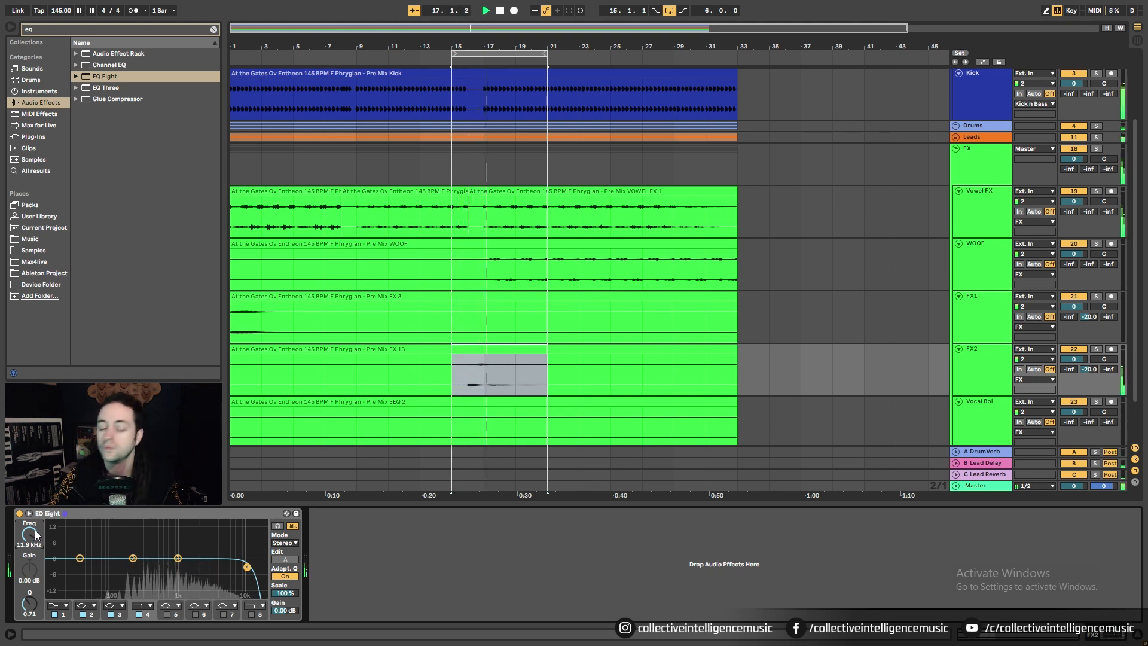
Step: Turn band 2 of FX2's EQ Eight into a low cut at 288 Hz
{"action": "left_click", "coordinate": [85, 605]}
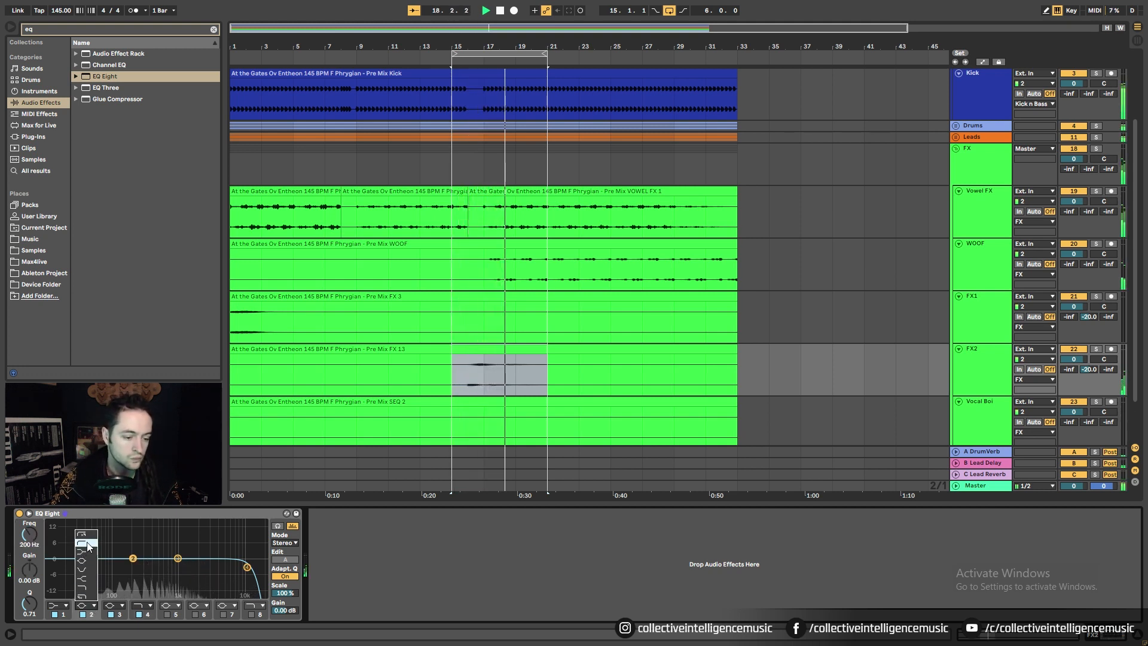
{"action": "left_click", "coordinate": [88, 545]}
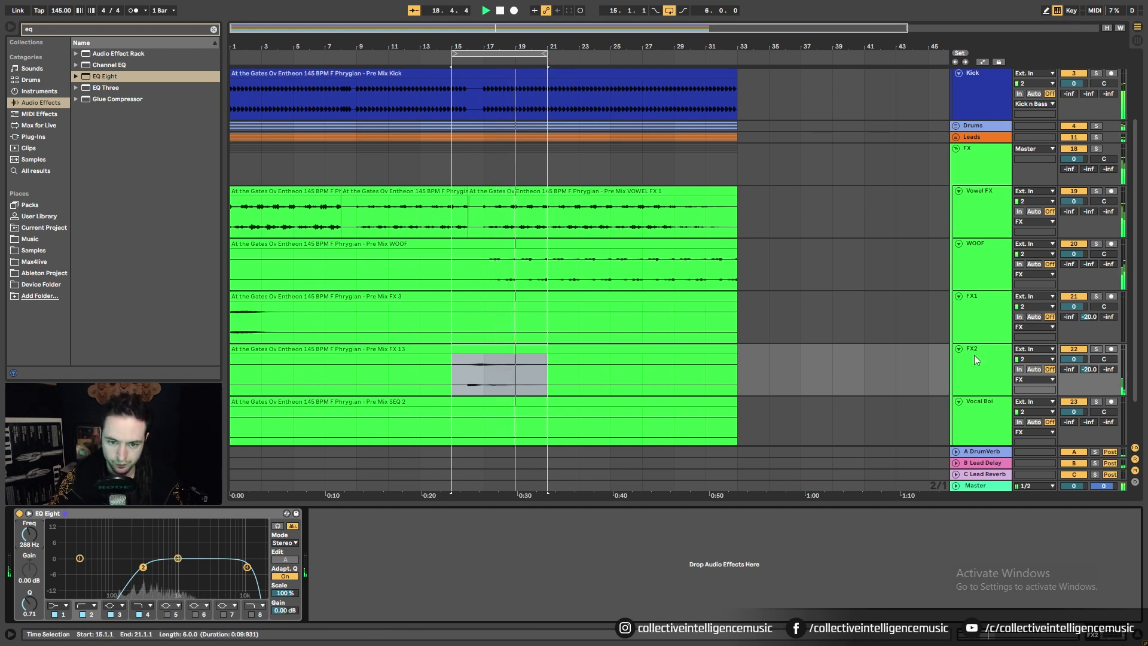
Step: Solo FX2, try a C Lead Reverb send of -6 dB on the playing loop, and remove that send again
{"action": "left_click", "coordinate": [1096, 349]}
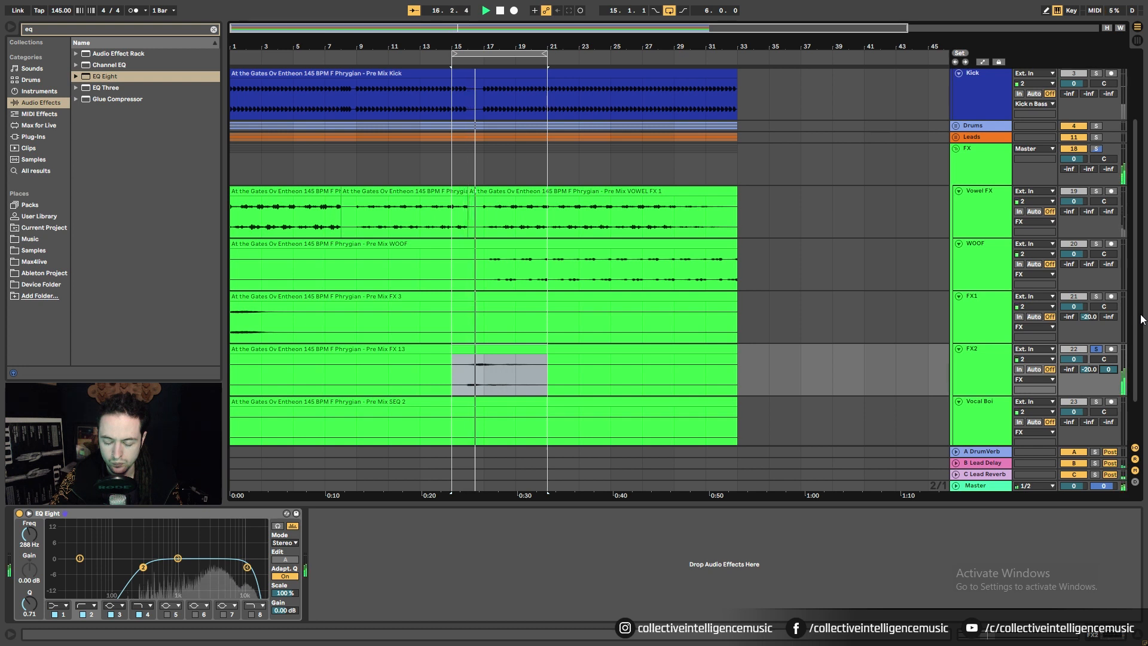
{"action": "left_click", "coordinate": [1106, 371]}
{"action": "type", "text": "-6"}
{"action": "key", "text": "Return"}
{"action": "key", "text": "space"}
{"action": "key", "text": "space"}
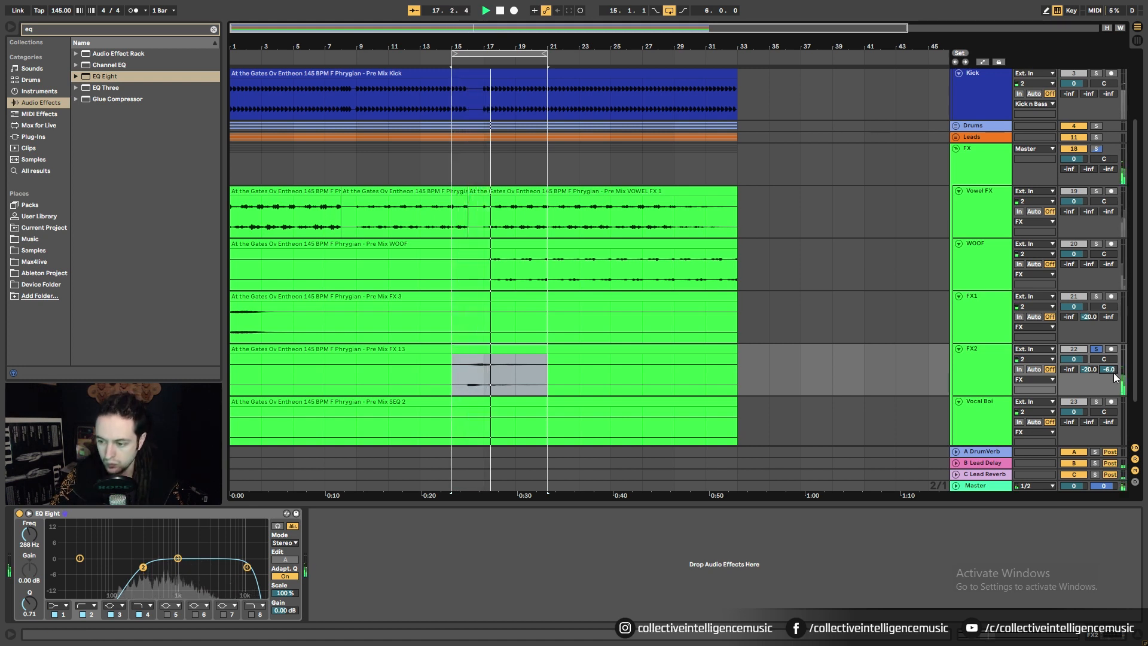
{"action": "key", "text": "Delete"}
{"action": "key", "text": "space"}
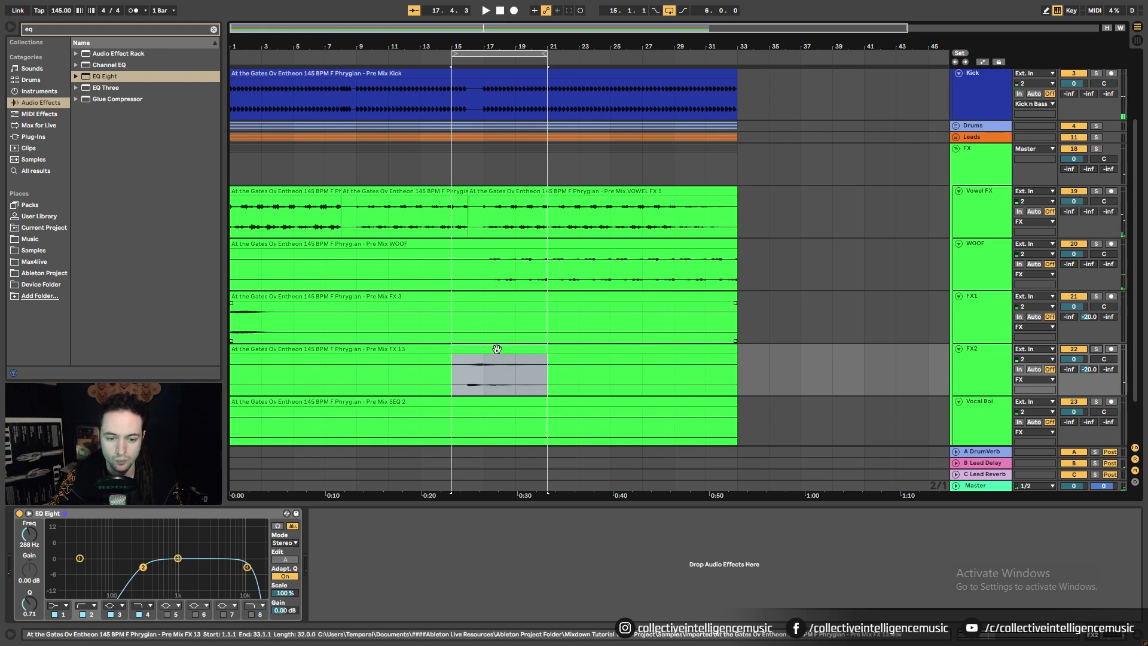
Step: Extend the loop to span bars 1 to 33 and fold the Riser/Transiti group
{"action": "left_click_drag", "start_coordinate": [456, 55], "coordinate": [232, 55]}
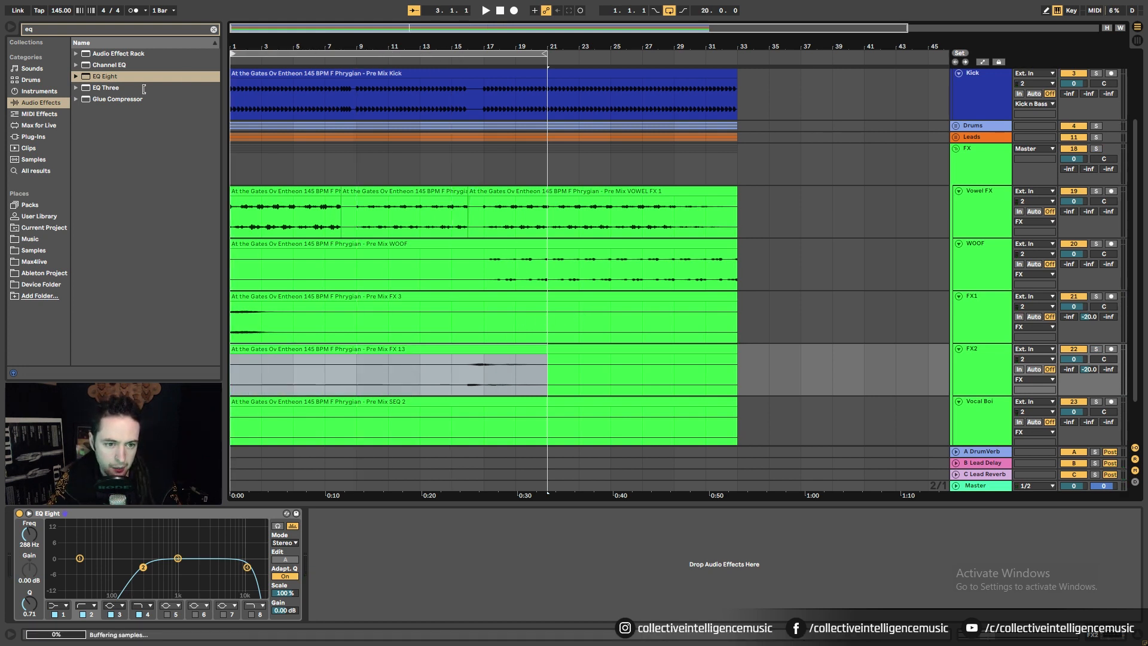
{"action": "left_click_drag", "start_coordinate": [546, 55], "coordinate": [724, 96]}
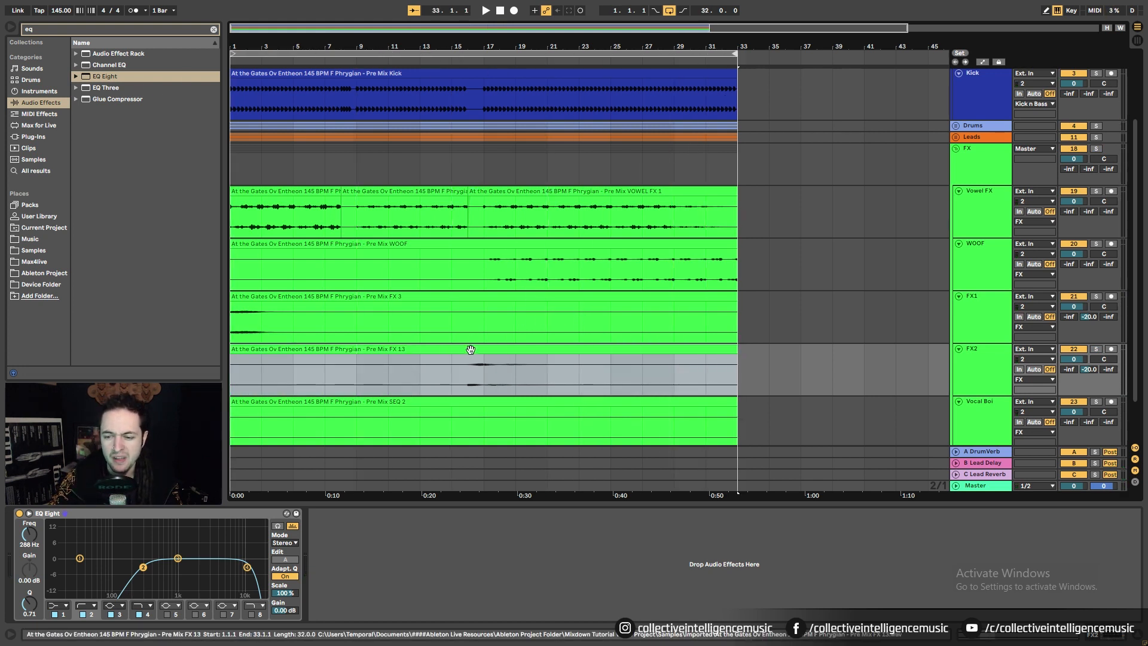
{"action": "left_click_drag", "start_coordinate": [232, 325], "coordinate": [584, 374]}
{"action": "scroll", "coordinate": [584, 375], "scroll_direction": "down", "scroll_amount": 2}
{"action": "left_click", "coordinate": [955, 403]}
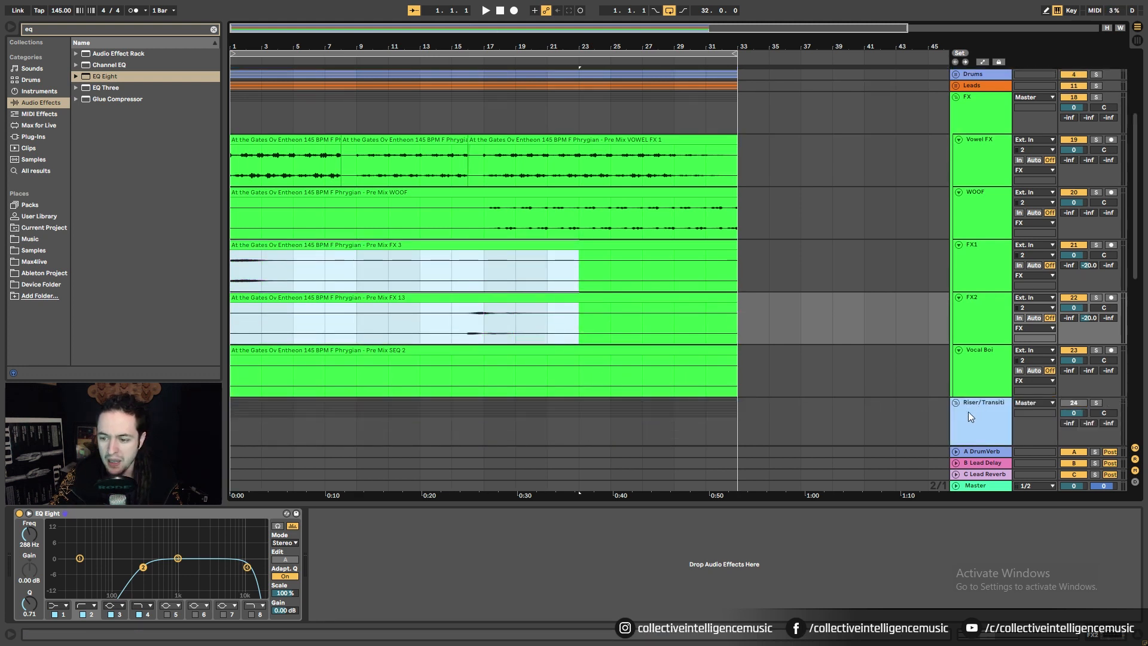
{"action": "scroll", "coordinate": [963, 383], "scroll_direction": "down", "scroll_amount": 1}
{"action": "left_click", "coordinate": [957, 356]}
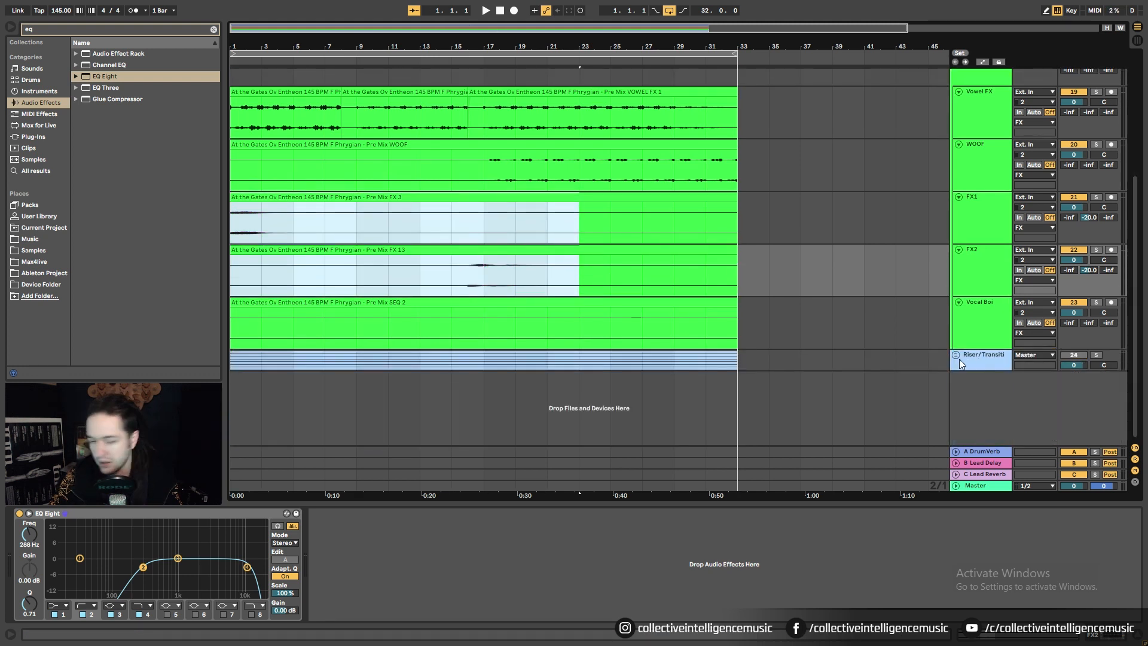
Step: Raise the Vocal Boi clip's gain to -3.41 dB and play the track soloed from bar 1
{"action": "left_click", "coordinate": [970, 304]}
{"action": "left_click", "coordinate": [598, 304]}
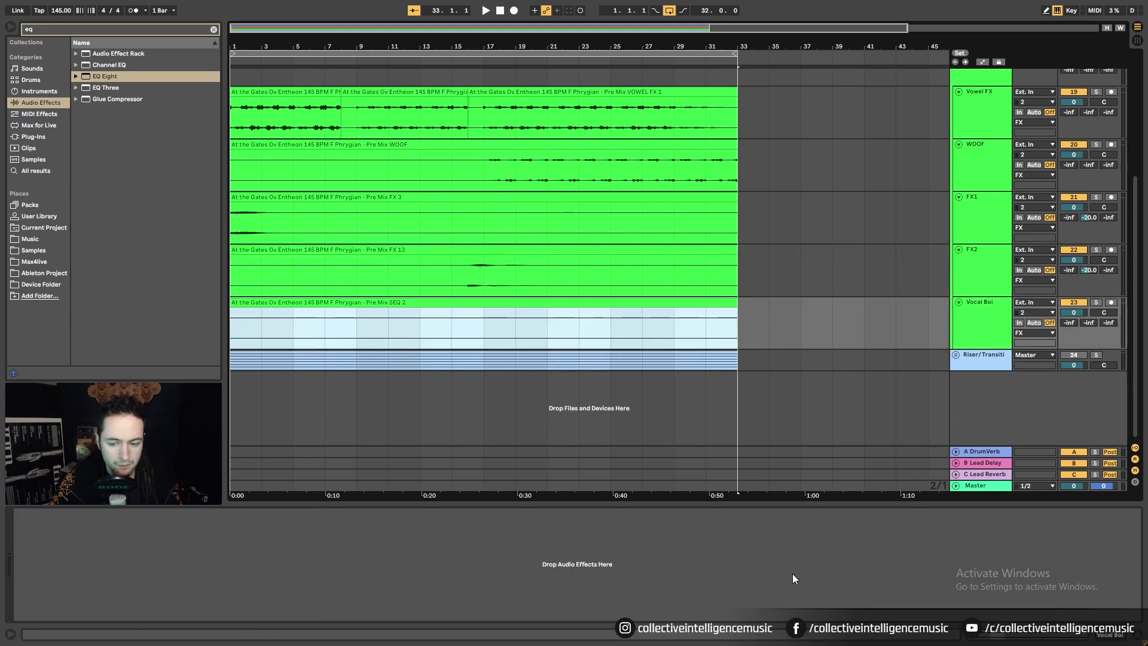
{"action": "left_click", "coordinate": [1071, 639]}
{"action": "left_click_drag", "start_coordinate": [102, 608], "coordinate": [103, 593]}
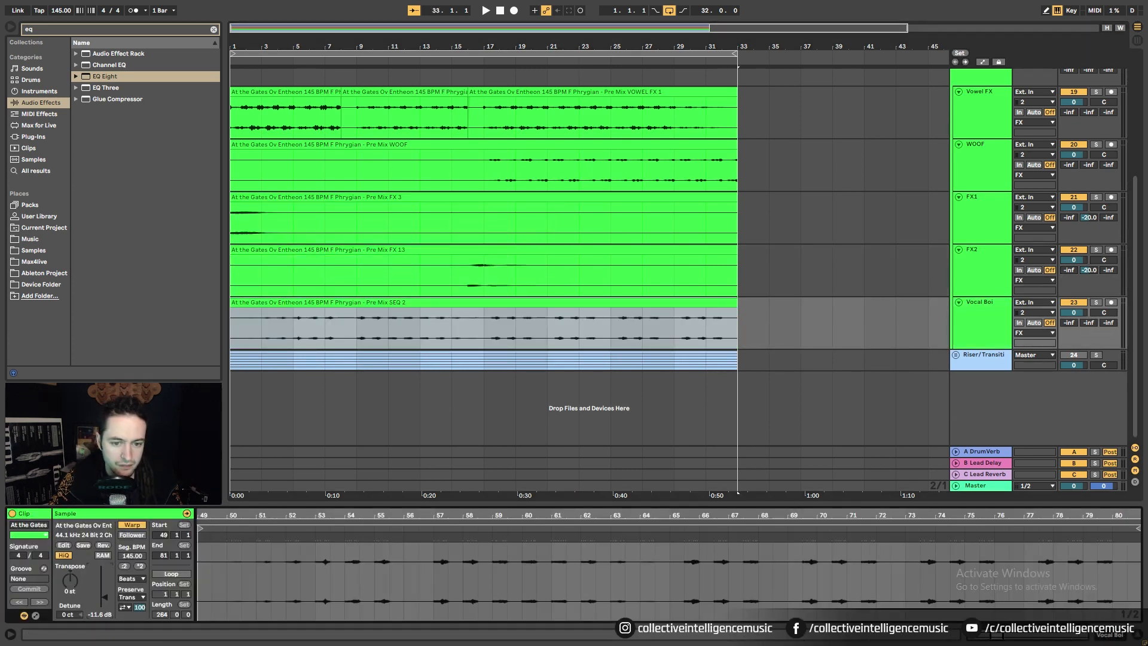
{"action": "left_click", "coordinate": [1096, 303]}
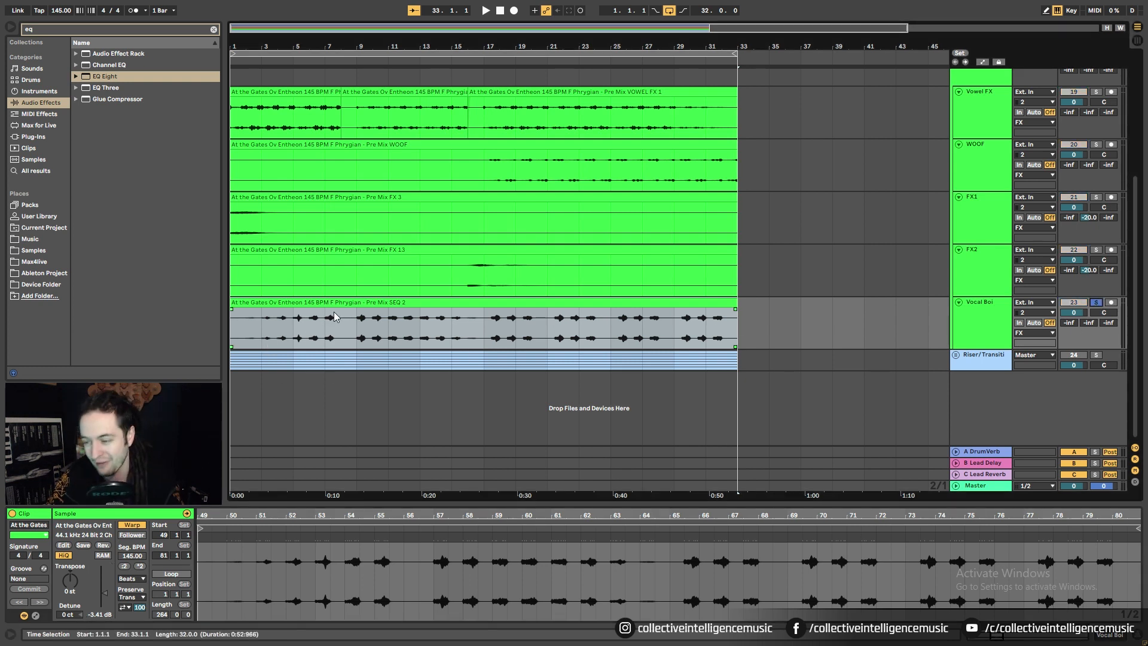
{"action": "left_click", "coordinate": [962, 328]}
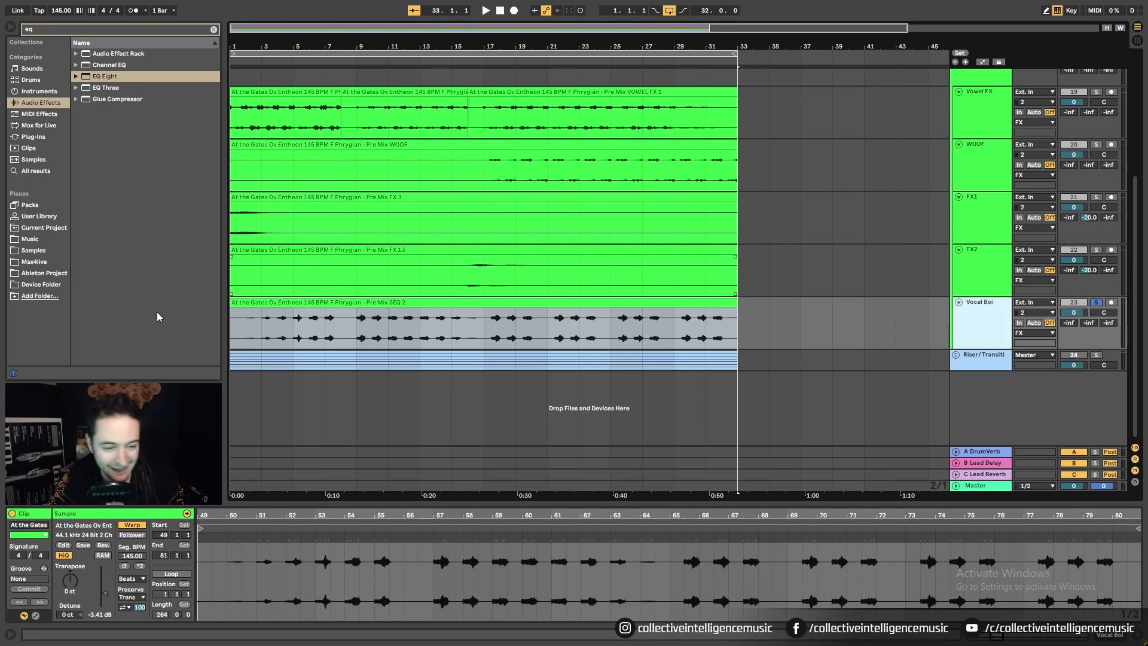
{"action": "left_click", "coordinate": [258, 305]}
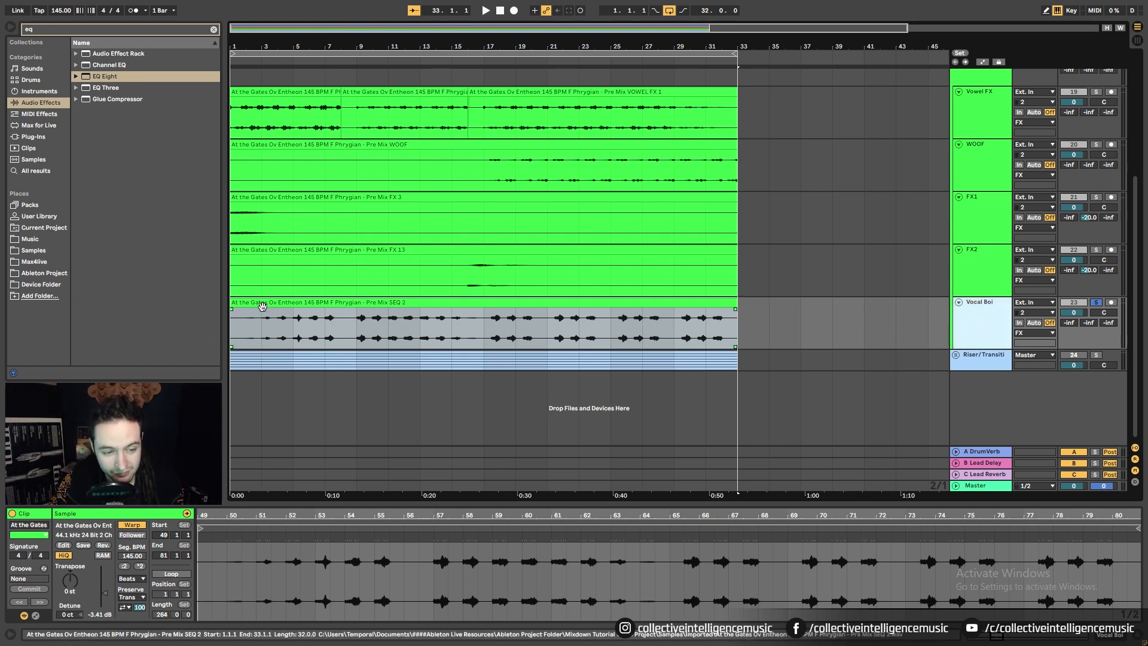
{"action": "key", "text": "space"}
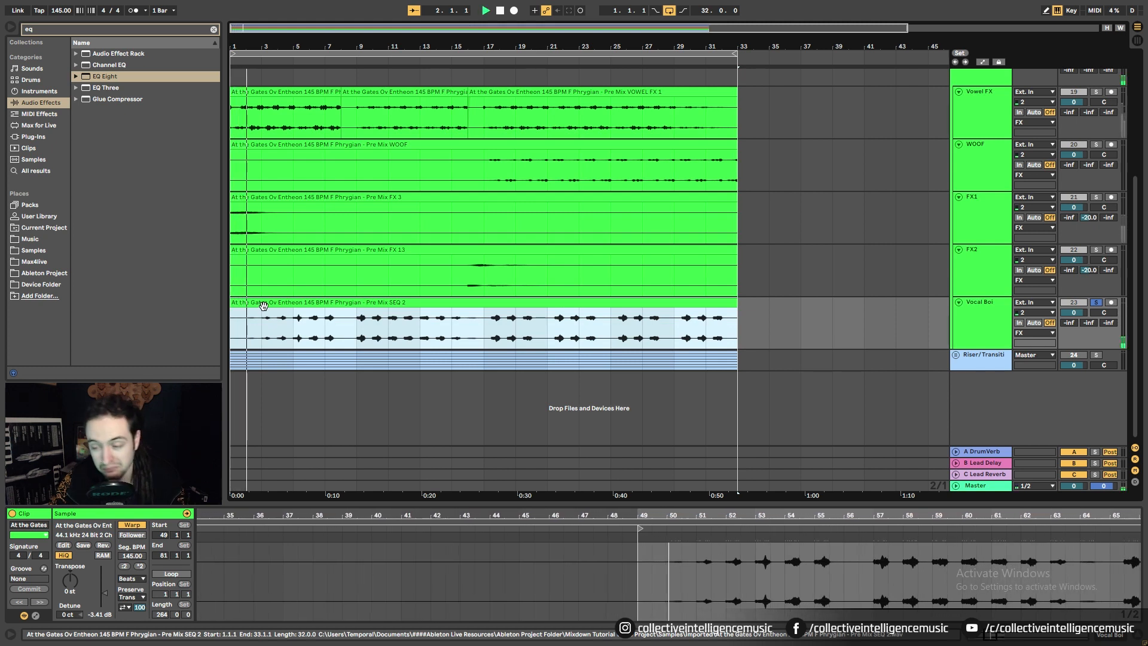
Step: In the full mix, lower the Vocal Boi clip's gain to -8.51 dB and set its B Lead Delay send to -20 dB
{"action": "left_click", "coordinate": [1097, 303]}
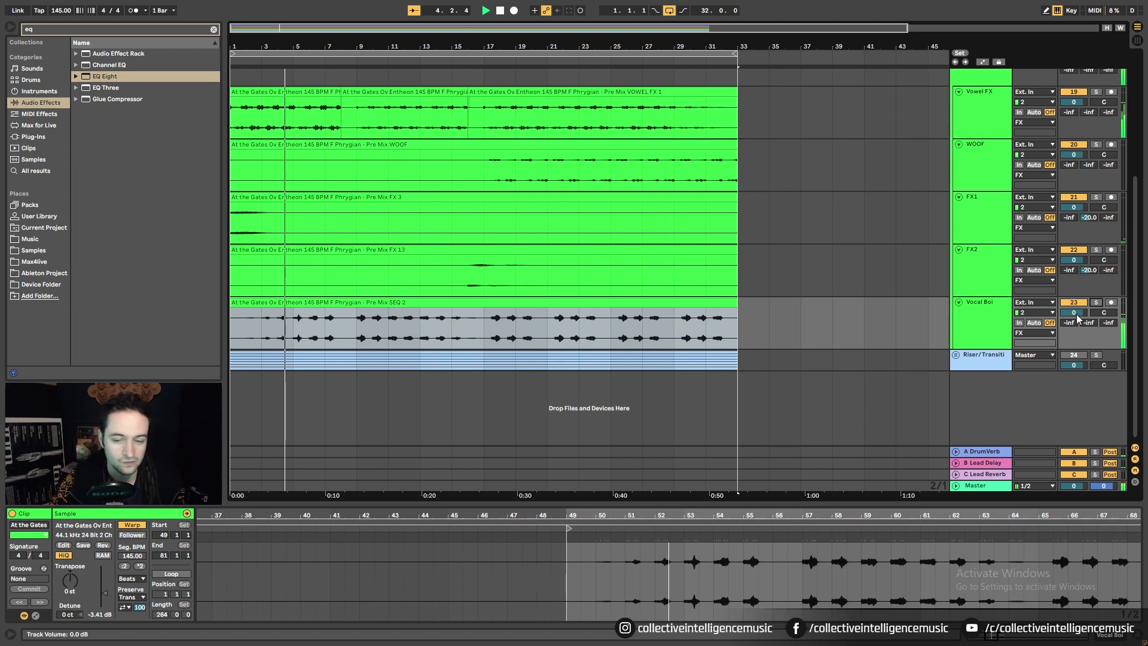
{"action": "left_click", "coordinate": [685, 305]}
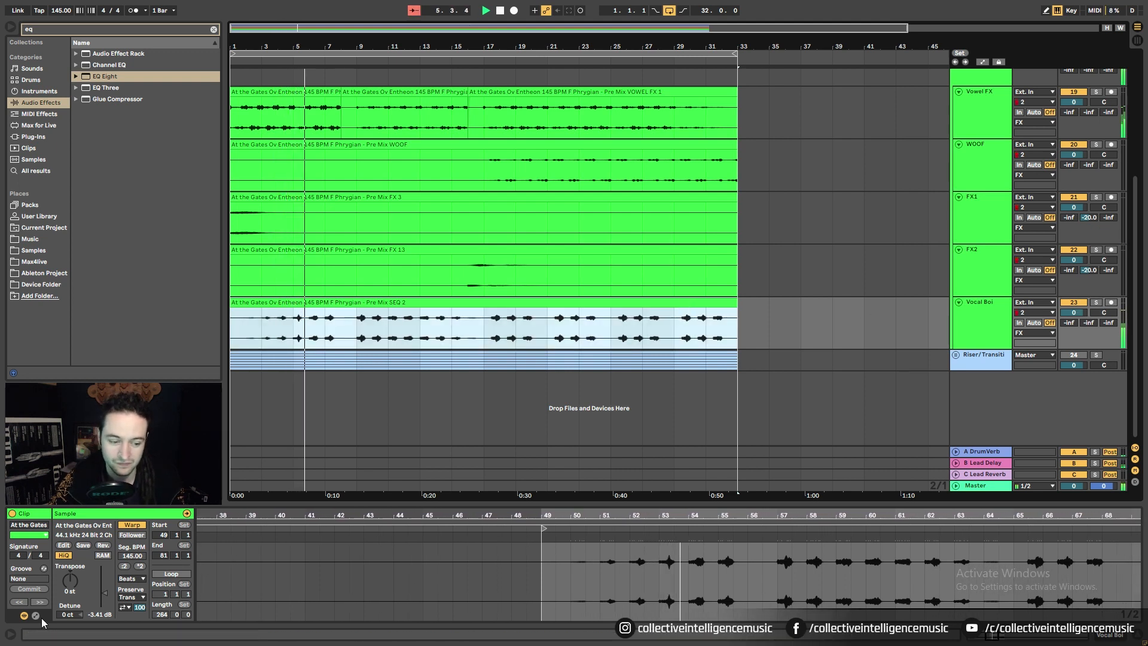
{"action": "left_click_drag", "start_coordinate": [104, 593], "coordinate": [104, 597]}
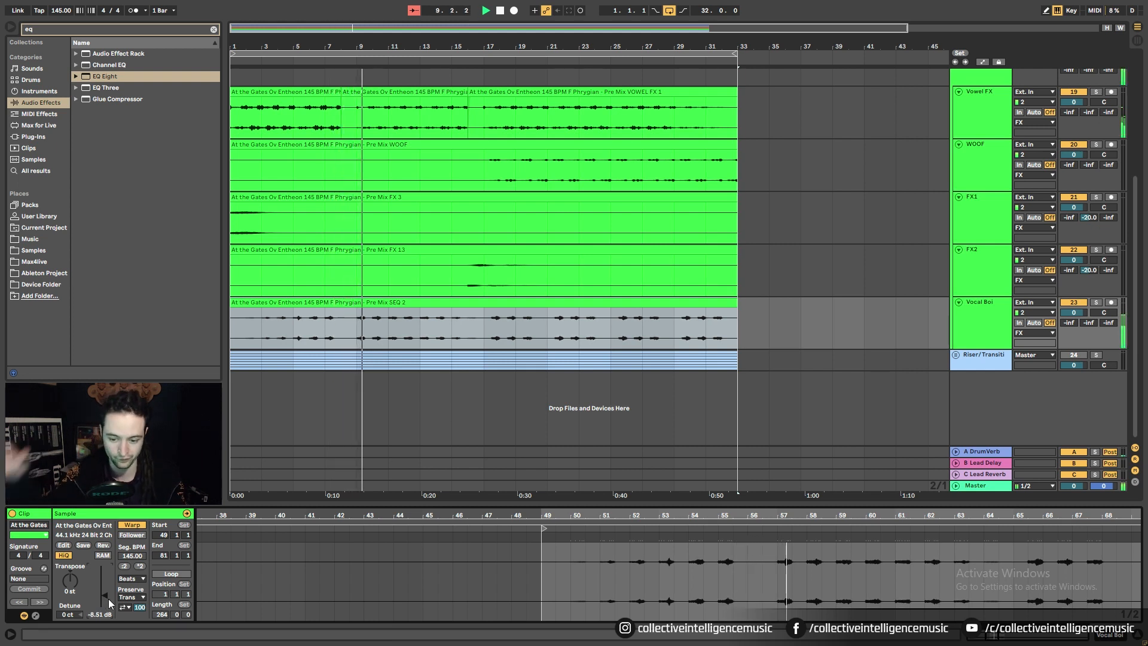
{"action": "left_click_drag", "start_coordinate": [1088, 323], "coordinate": [1088, 263]}
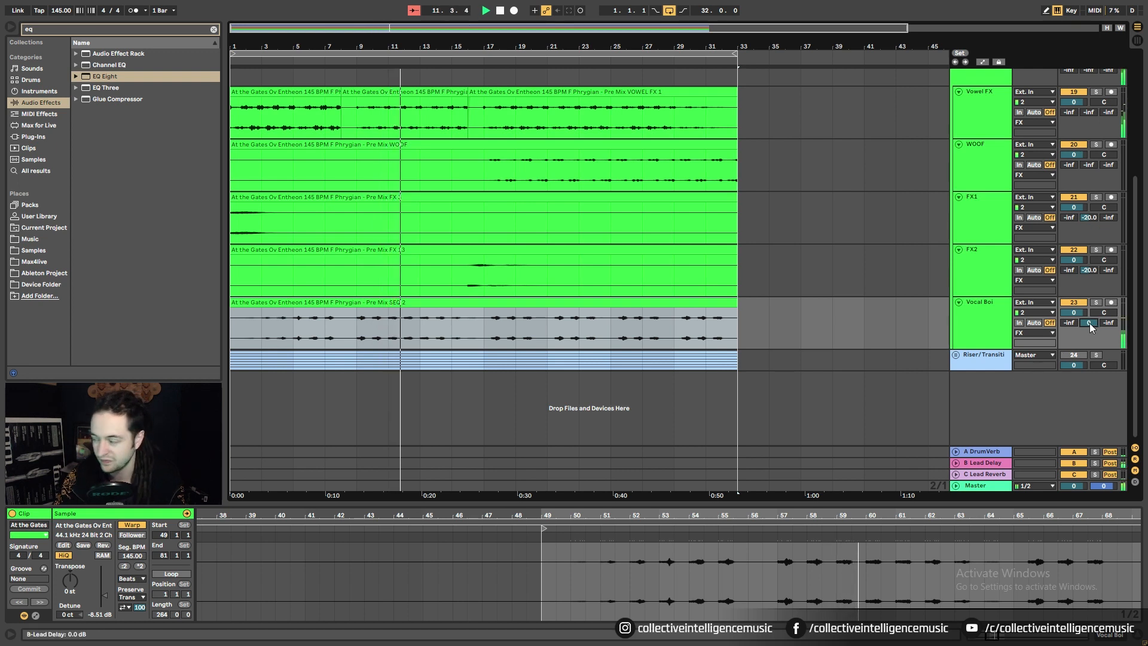
{"action": "type", "text": "-20"}
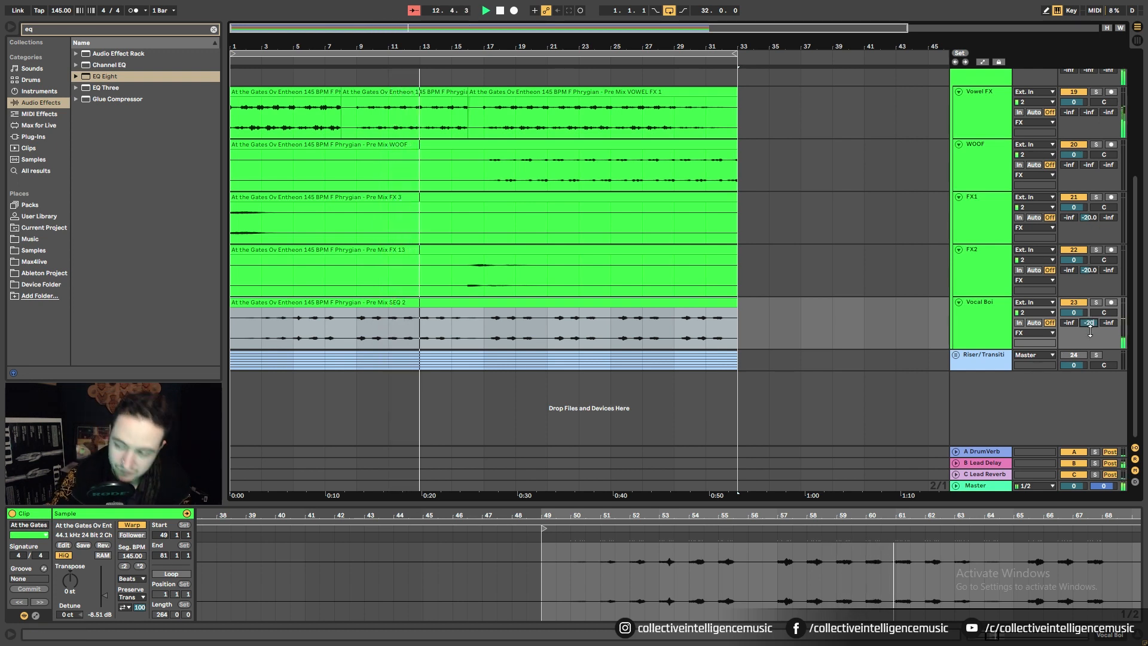
{"action": "key", "text": "Return"}
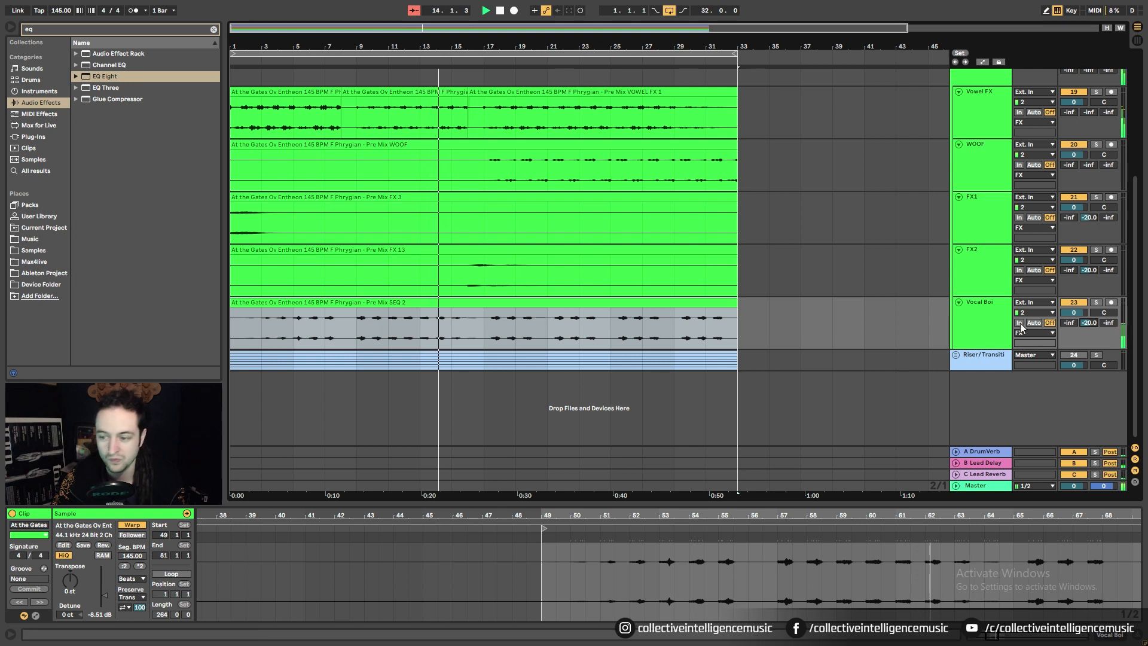
Step: Compare the Vocal Boi track soloed and in the full mix during playback
{"action": "left_click", "coordinate": [1096, 303]}
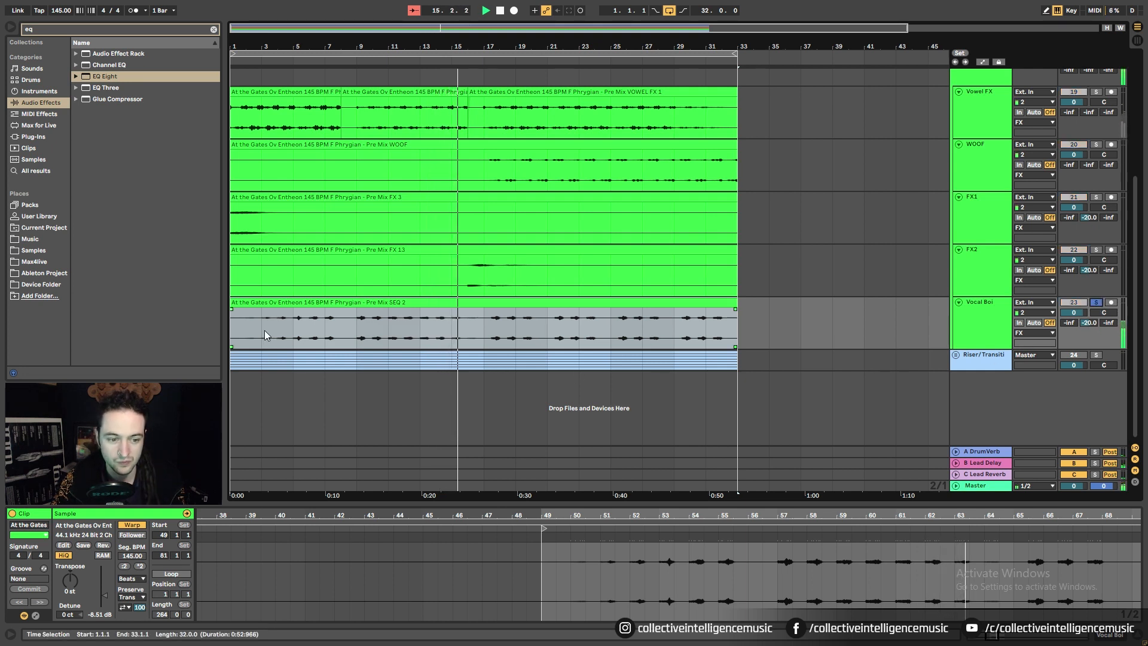
{"action": "left_click", "coordinate": [532, 328]}
{"action": "left_click", "coordinate": [1096, 303]}
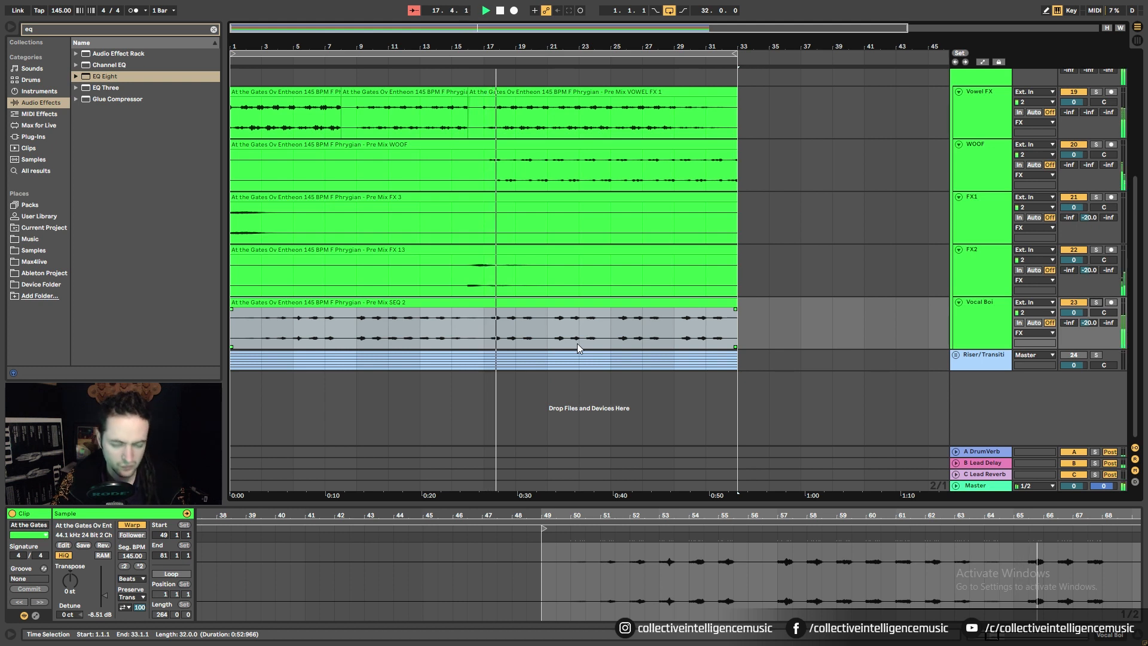
Step: Add an EQ Eight to Vocal Boi and boost band 3 by 3.10 dB at 1.24 kHz
{"action": "left_click", "coordinate": [548, 303]}
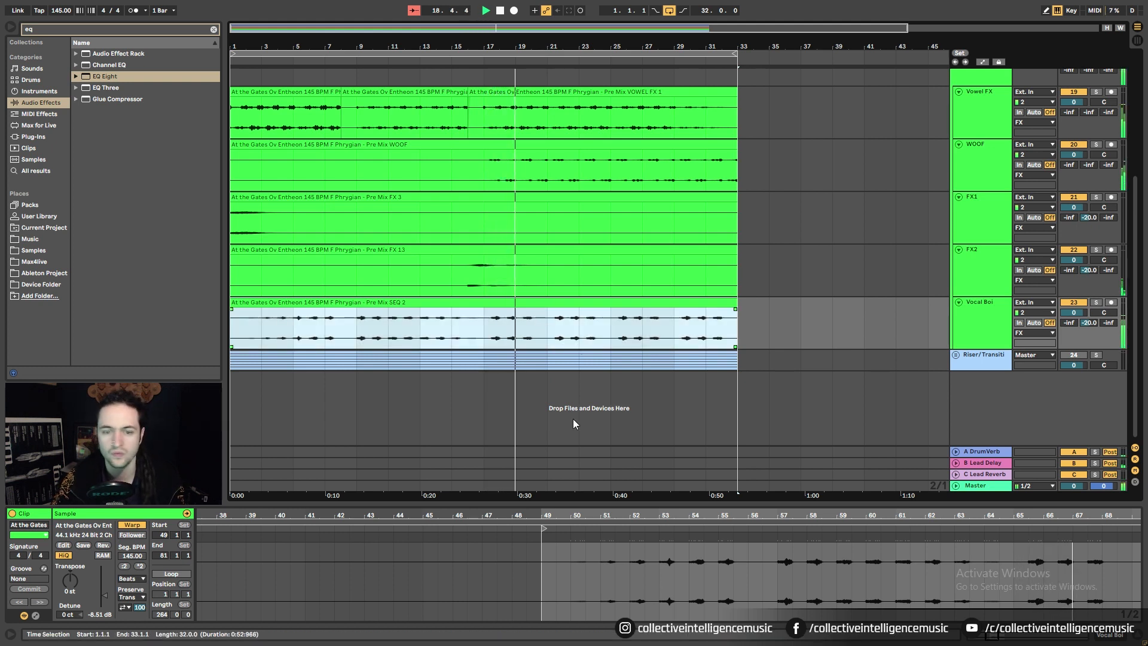
{"action": "left_click", "coordinate": [1109, 635]}
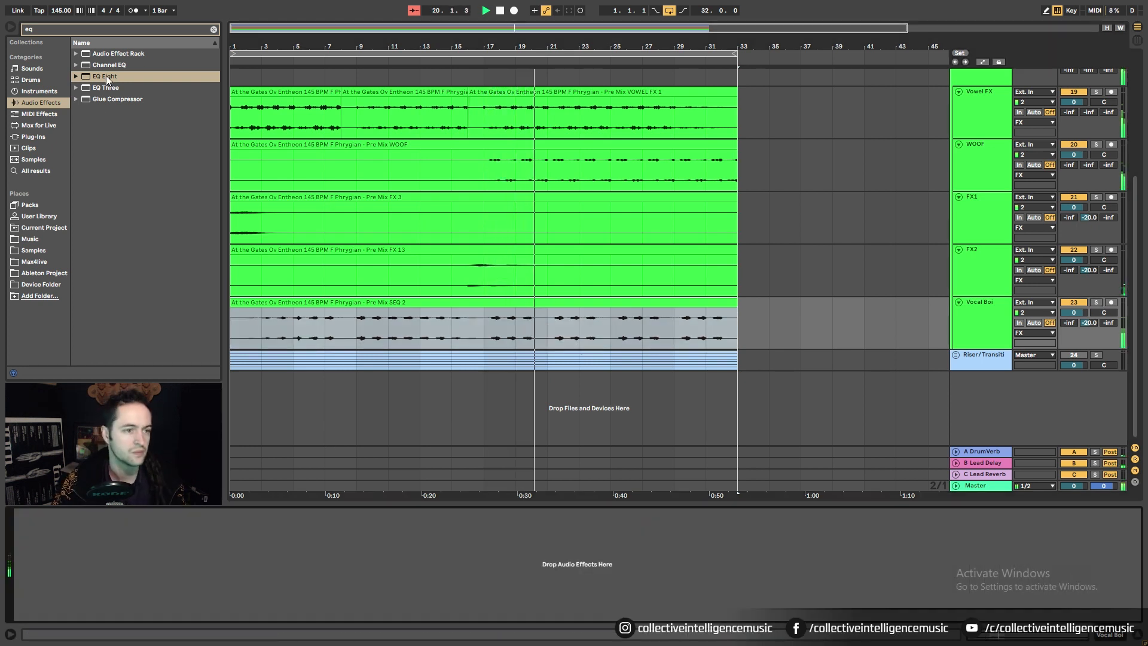
{"action": "left_click_drag", "start_coordinate": [107, 77], "coordinate": [563, 349]}
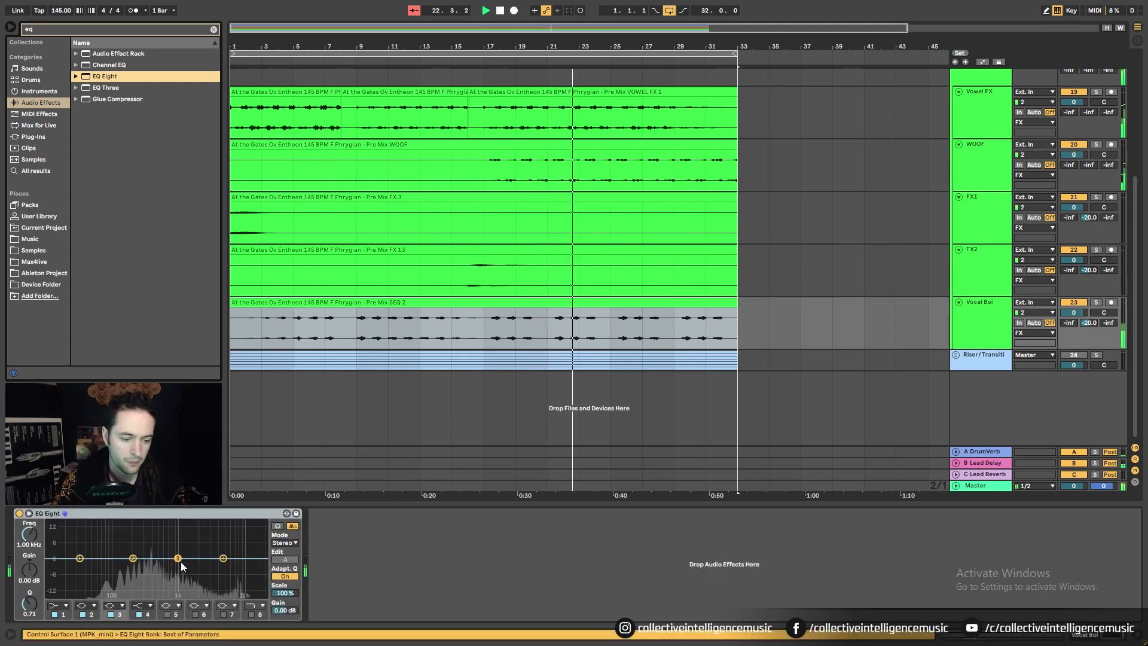
{"action": "left_click_drag", "start_coordinate": [177, 558], "coordinate": [184, 551]}
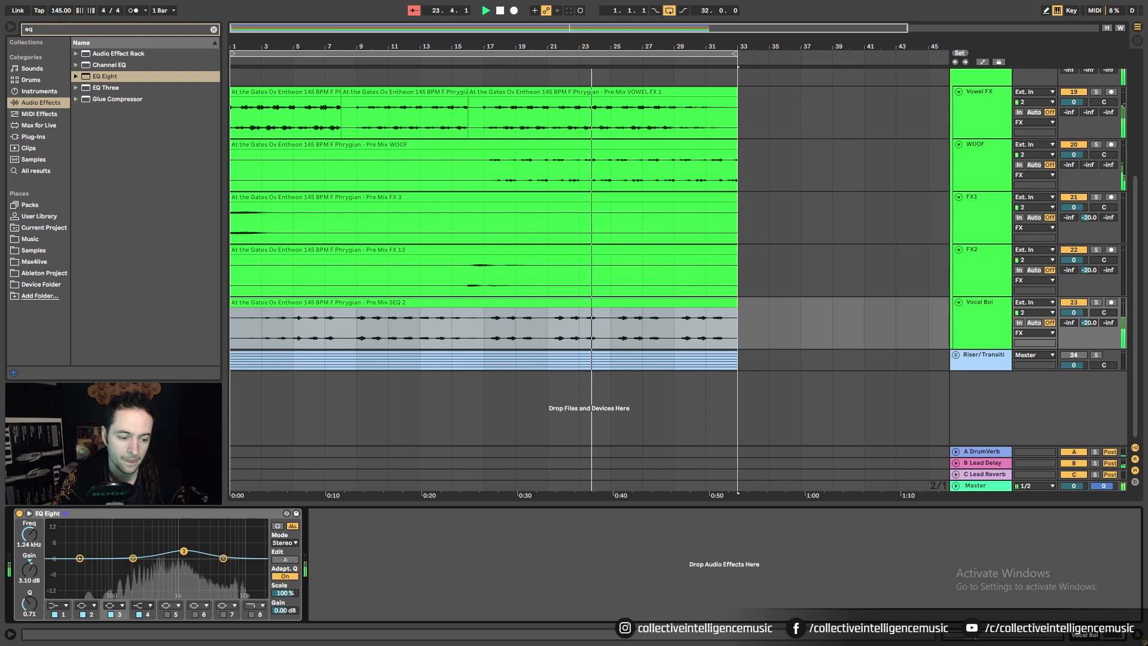
Step: Turn band 4 of Vocal Boi's EQ Eight into a high cut at 9.38 kHz
{"action": "left_click", "coordinate": [143, 605]}
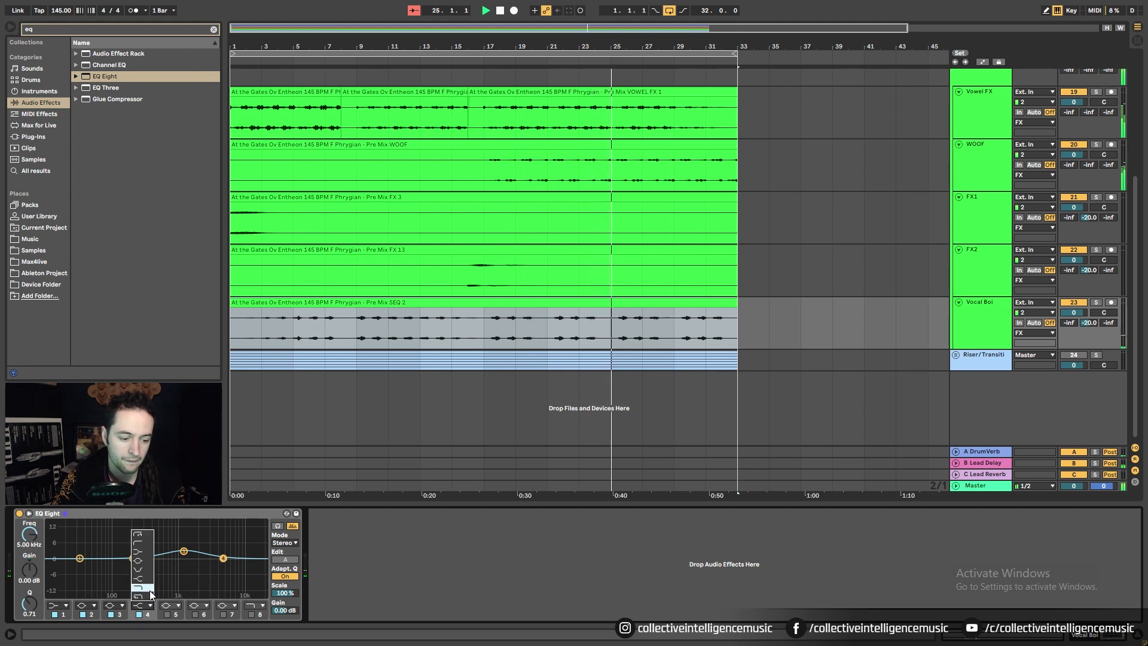
{"action": "left_click", "coordinate": [149, 591]}
{"action": "left_click_drag", "start_coordinate": [225, 567], "coordinate": [240, 567]}
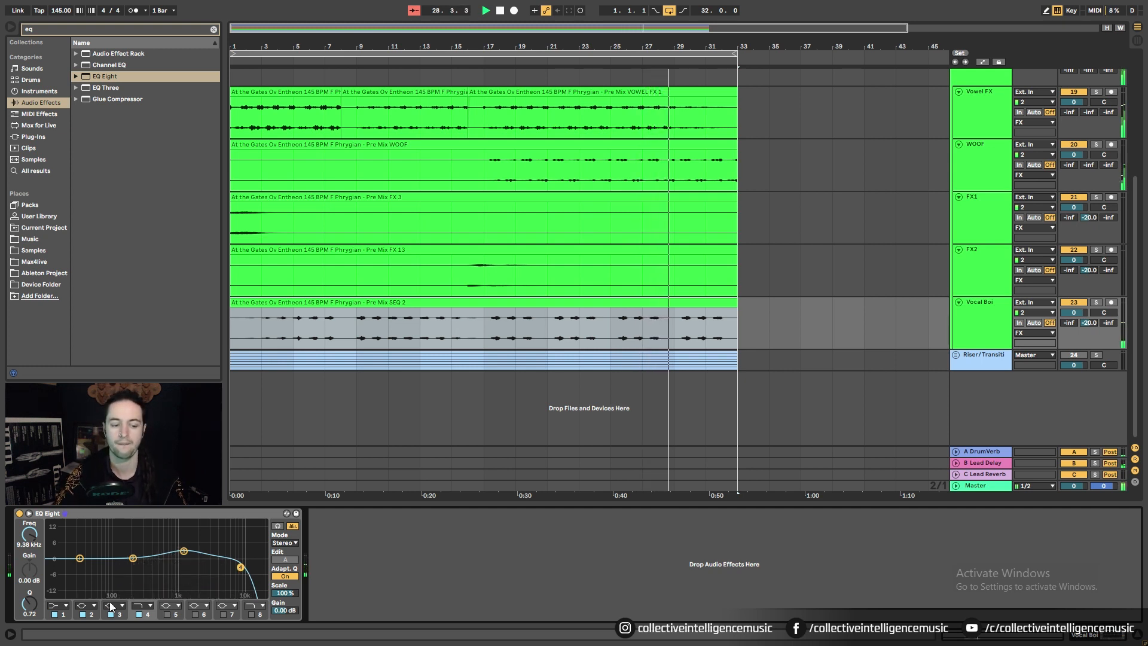
Step: Turn band 2 of Vocal Boi's EQ Eight into a low cut with a gentle slope at 235 Hz
{"action": "left_click", "coordinate": [88, 606]}
{"action": "left_click", "coordinate": [81, 535]}
{"action": "left_click", "coordinate": [93, 604]}
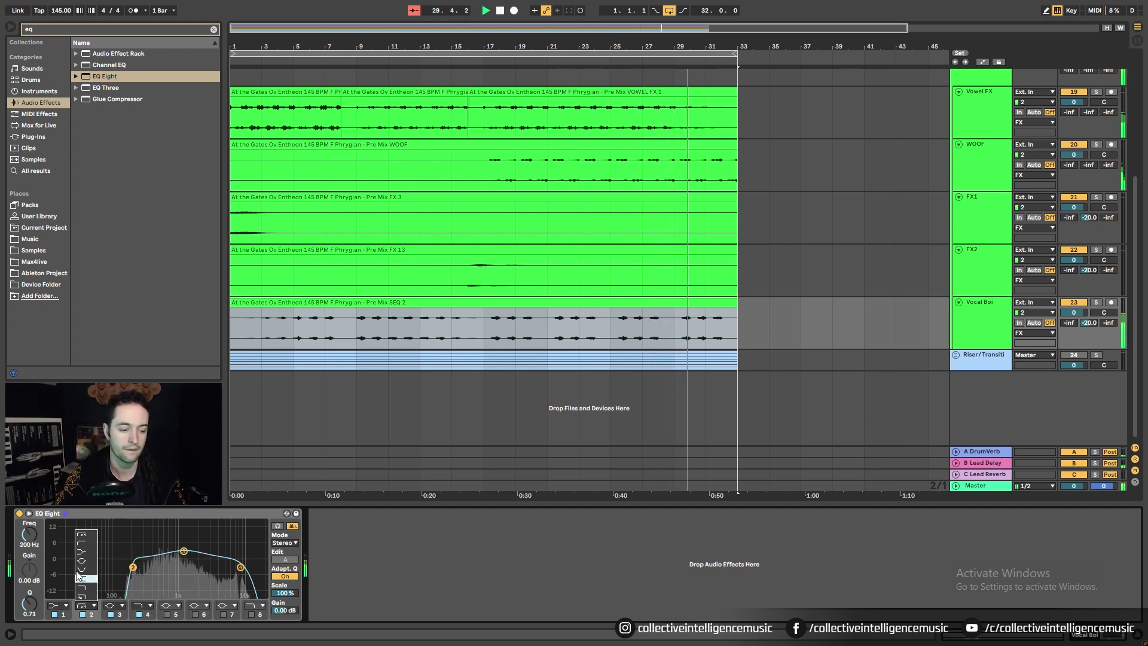
{"action": "left_click", "coordinate": [81, 543]}
{"action": "left_click_drag", "start_coordinate": [131, 570], "coordinate": [137, 567]}
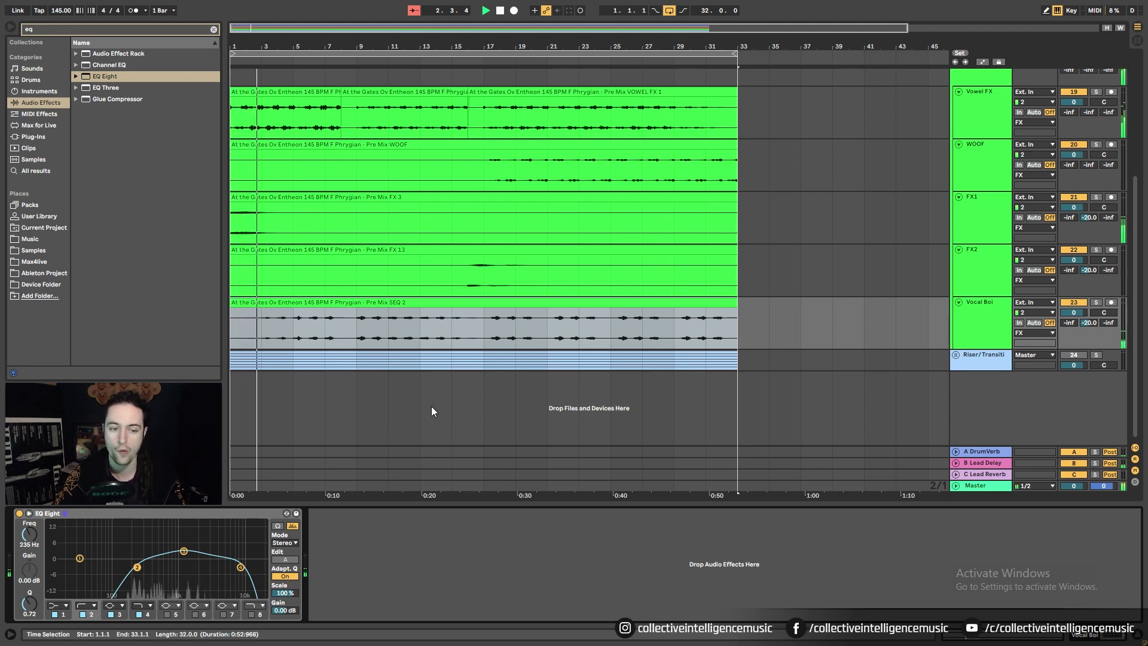
Step: Set the Vocal Boi clip's gain to -10 dB, and solo the track with its EQ Eight shown
{"action": "left_click", "coordinate": [492, 302]}
{"action": "key", "text": "shift+Tab"}
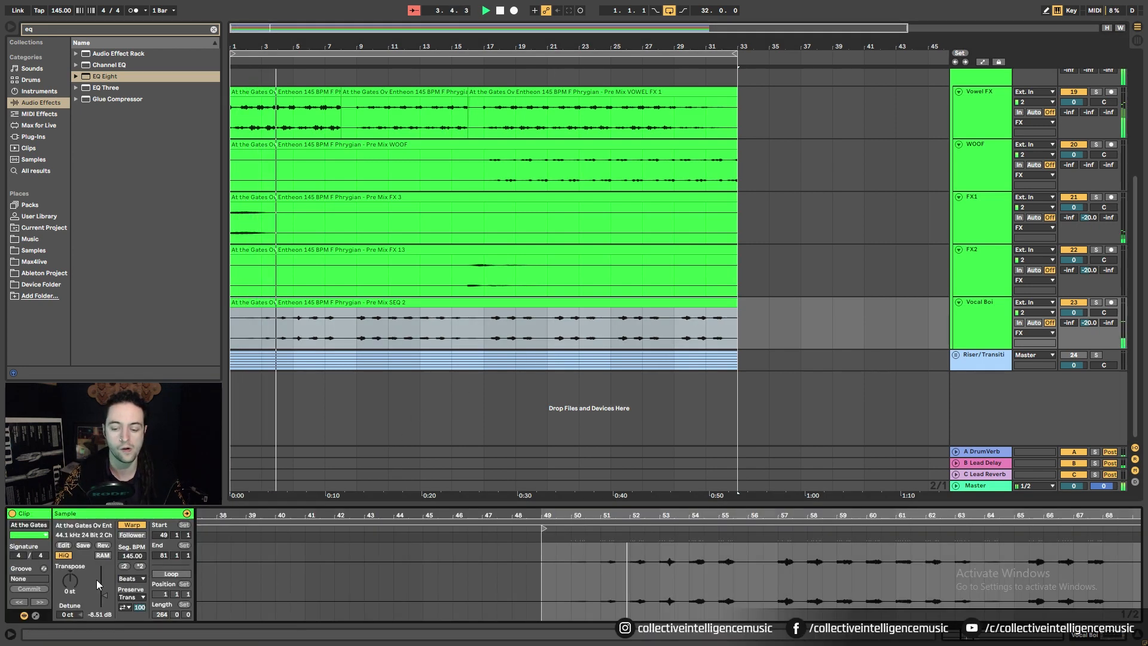
{"action": "type", "text": "-10"}
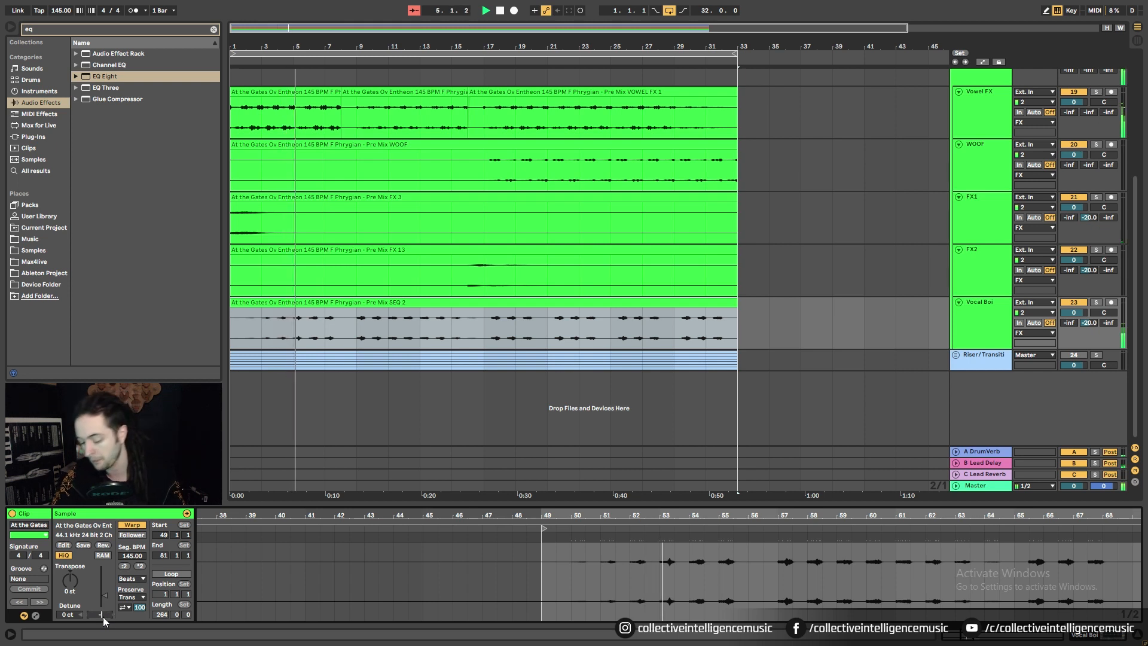
{"action": "key", "text": "Return"}
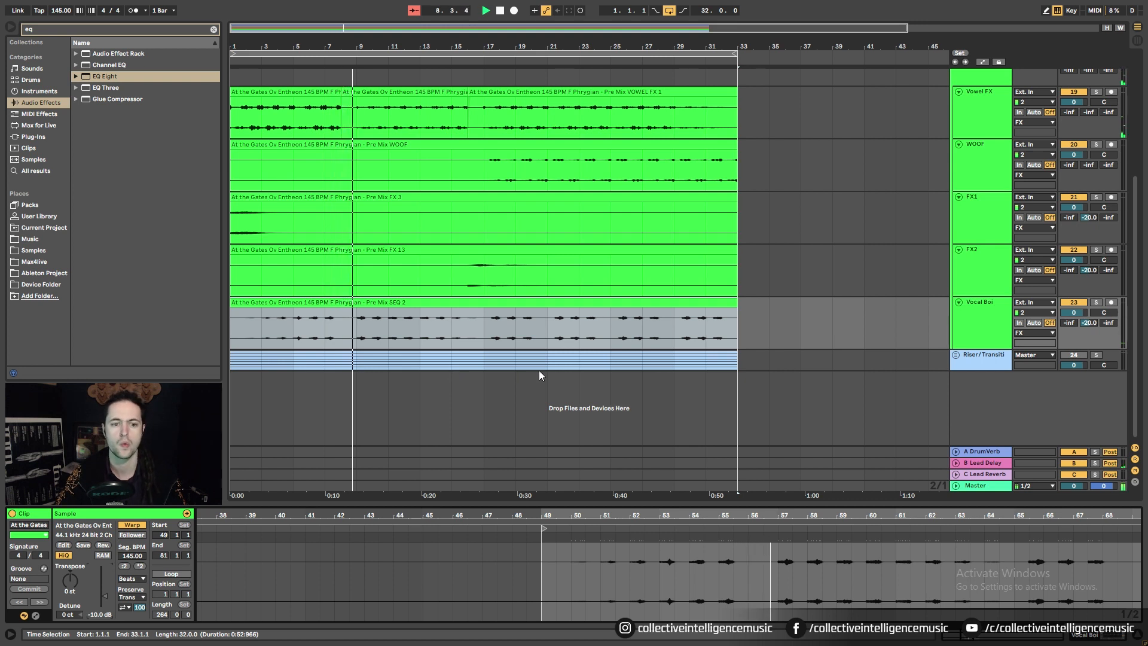
{"action": "left_click", "coordinate": [1096, 302]}
{"action": "key", "text": "shift+Tab"}
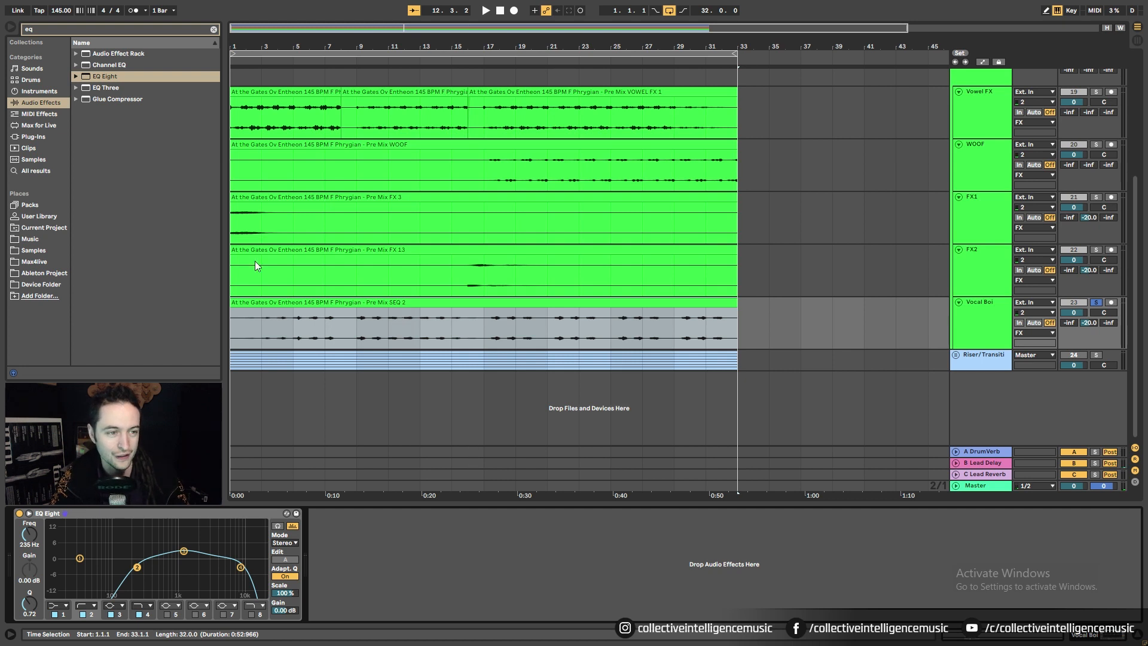
Step: Clear the search for audio effects and add an Auto Pan after the EQ Eight on Vocal Boi
{"action": "left_click", "coordinate": [214, 30]}
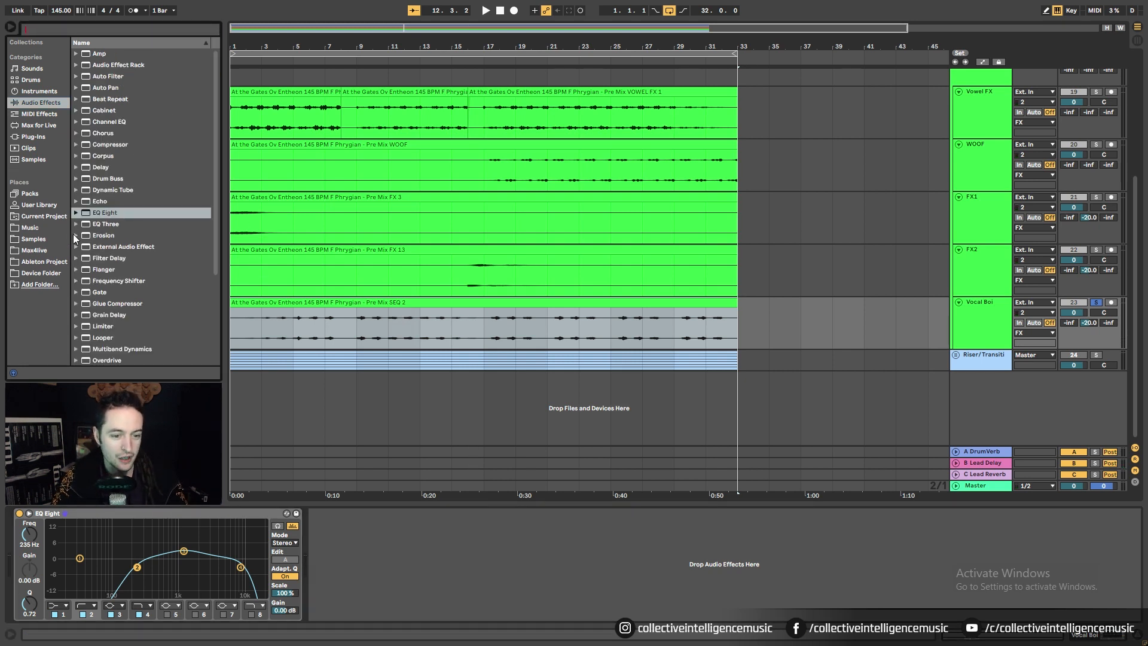
{"action": "scroll", "coordinate": [99, 108], "scroll_direction": "down", "scroll_amount": 2}
{"action": "scroll", "coordinate": [120, 63], "scroll_direction": "up", "scroll_amount": 2}
{"action": "left_click", "coordinate": [102, 87]}
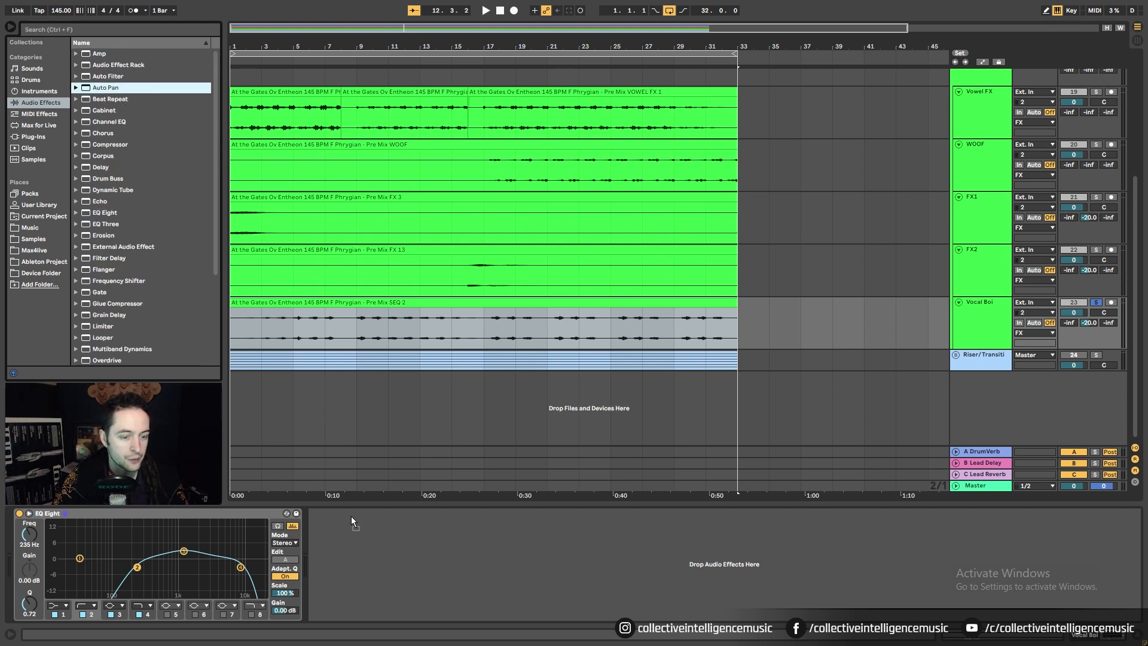
{"action": "left_click_drag", "start_coordinate": [350, 516], "coordinate": [358, 553]}
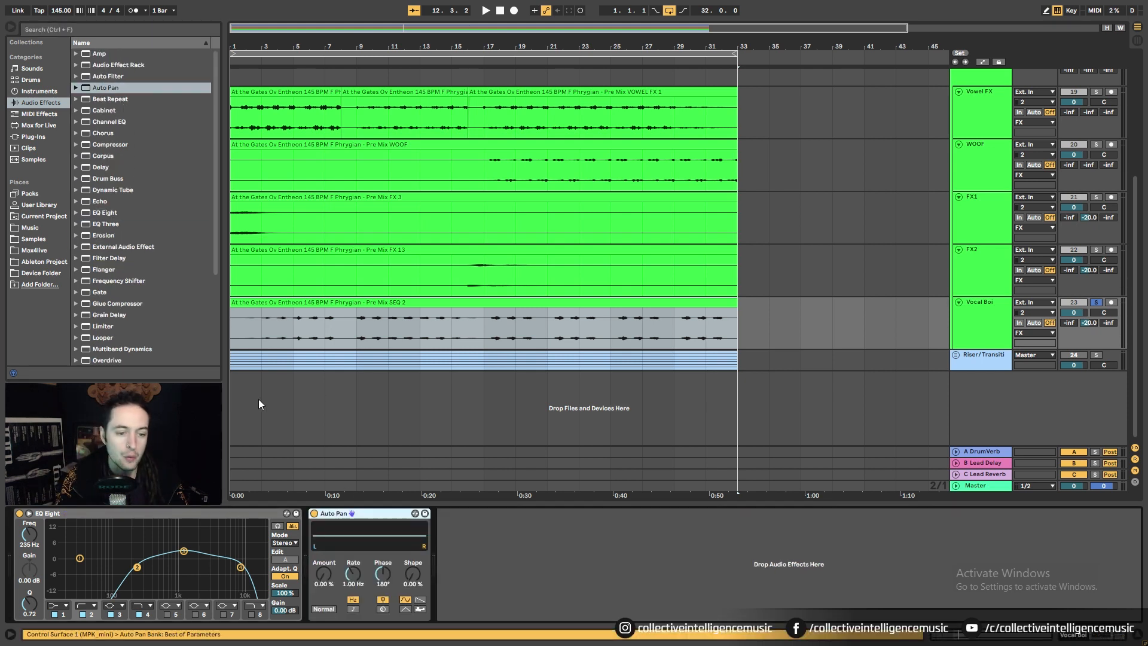
Step: Sync Vocal Boi's Auto Pan to the tempo with a rate of 2 and an amount of 100%, auditioning the panning
{"action": "left_click", "coordinate": [264, 333]}
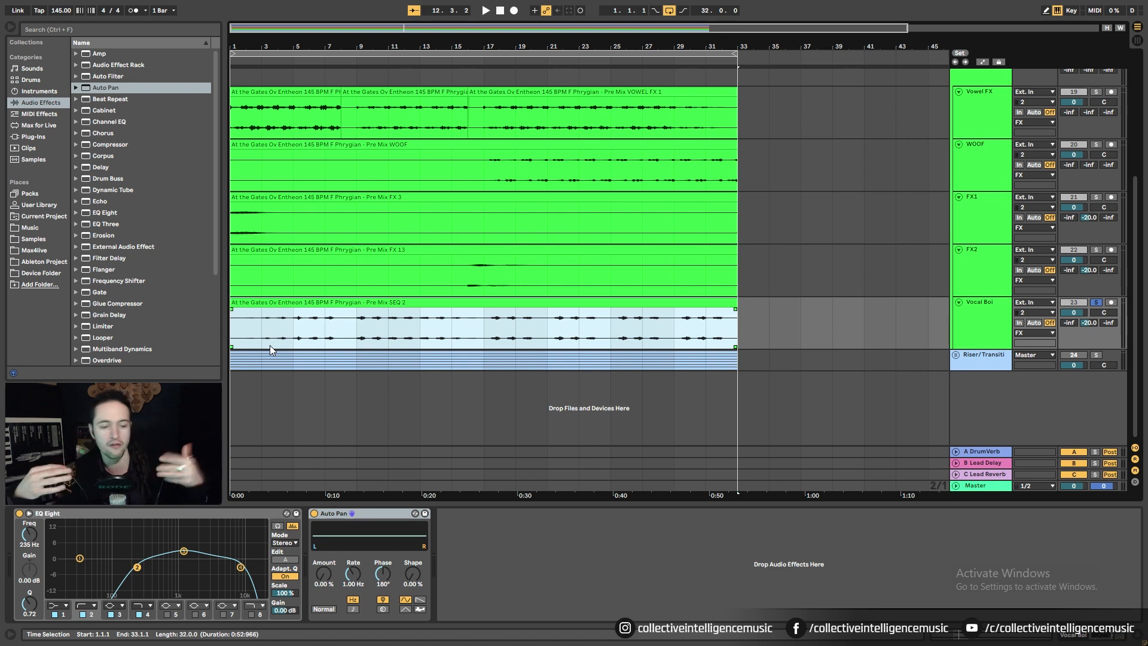
{"action": "left_click", "coordinate": [329, 584]}
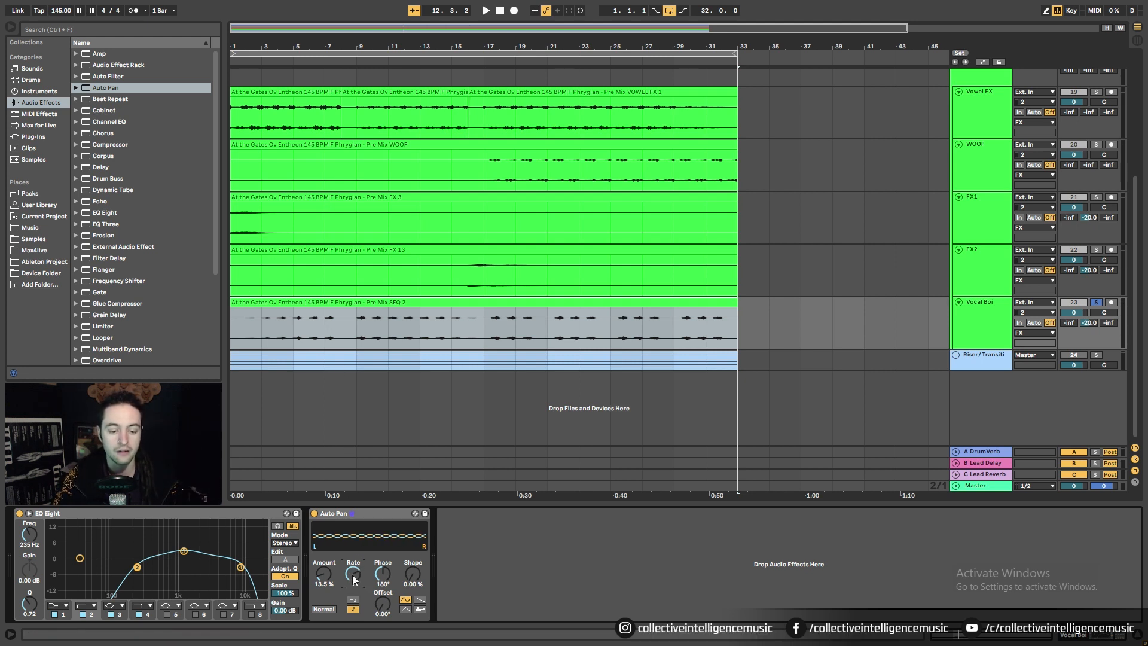
{"action": "left_click_drag", "start_coordinate": [328, 580], "coordinate": [323, 568]}
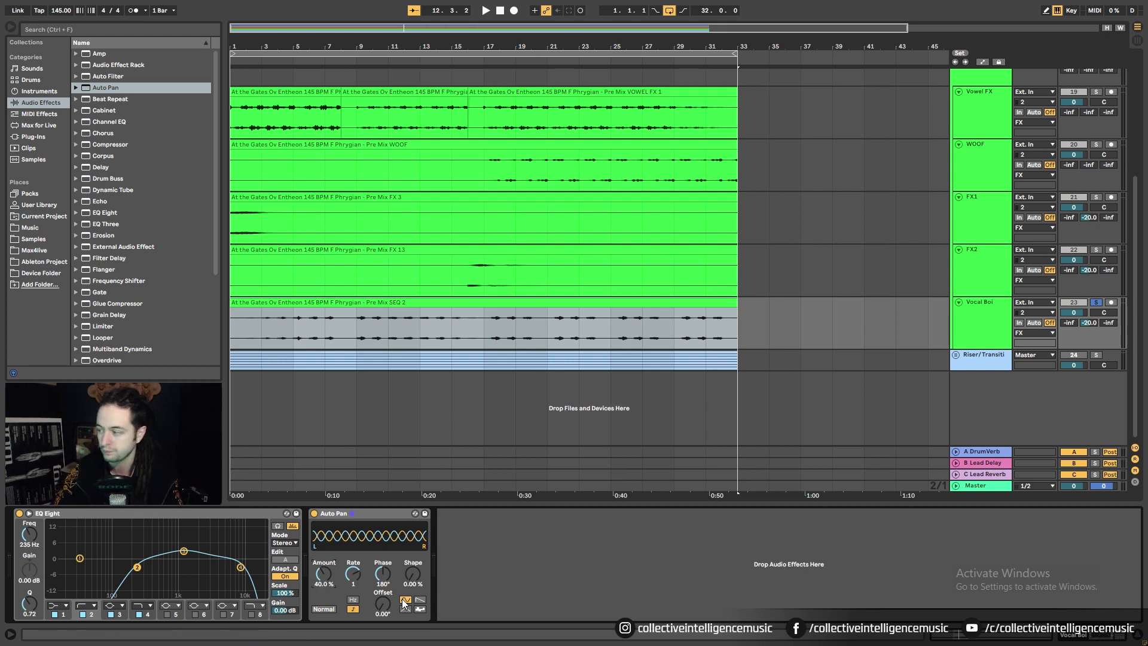
{"action": "key", "text": "space"}
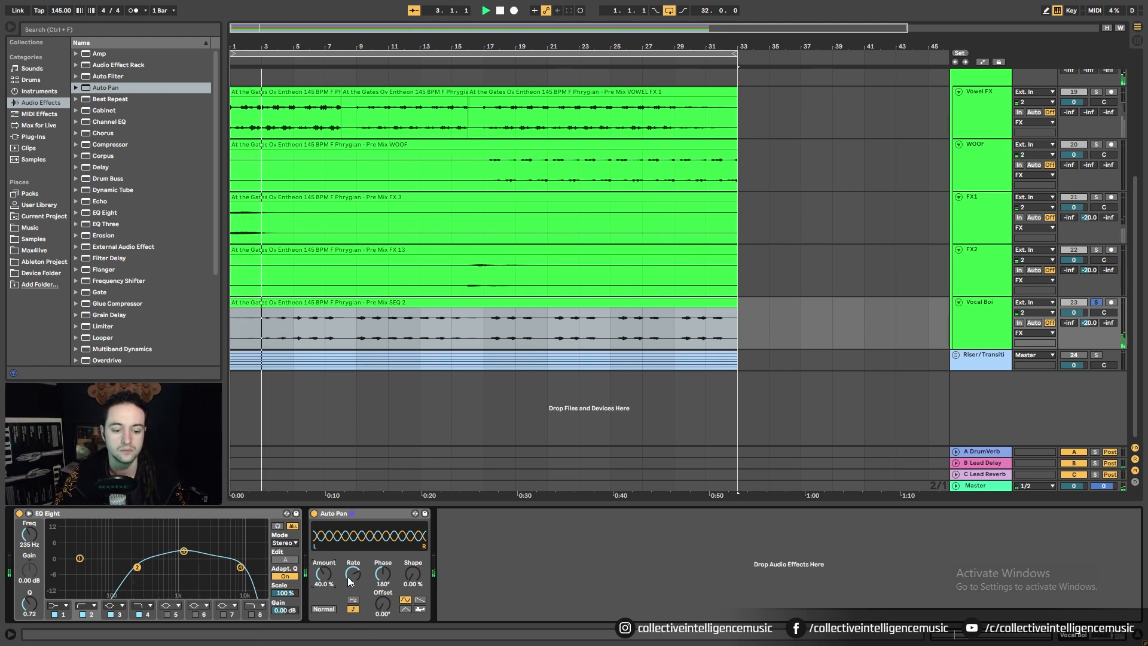
{"action": "left_click_drag", "start_coordinate": [353, 574], "coordinate": [354, 573]}
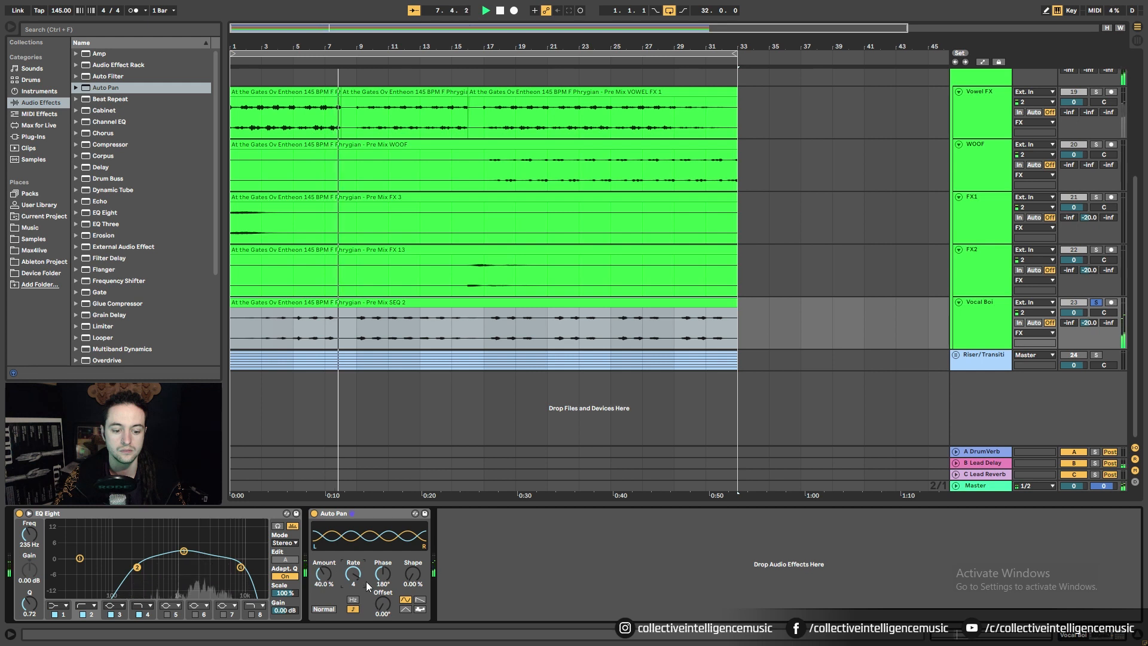
{"action": "left_click_drag", "start_coordinate": [353, 573], "coordinate": [335, 578]}
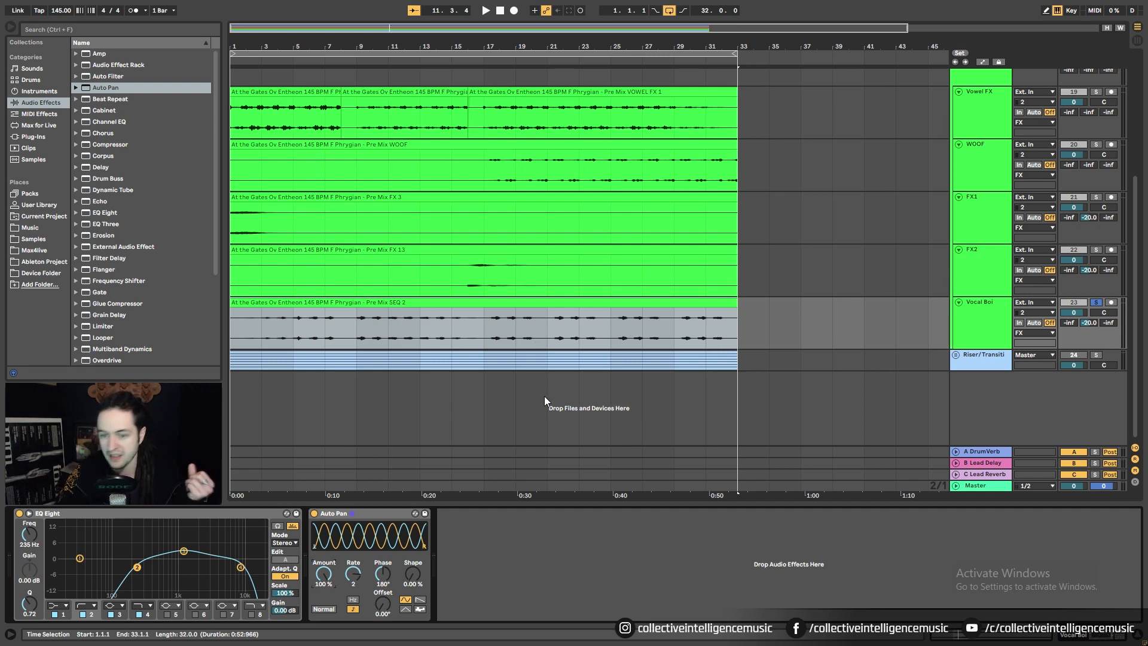
Step: Unfold the Leads group and look over its lead tracks
{"action": "scroll", "coordinate": [633, 307], "scroll_direction": "up", "scroll_amount": 2}
{"action": "scroll", "coordinate": [632, 308], "scroll_direction": "up", "scroll_amount": 5}
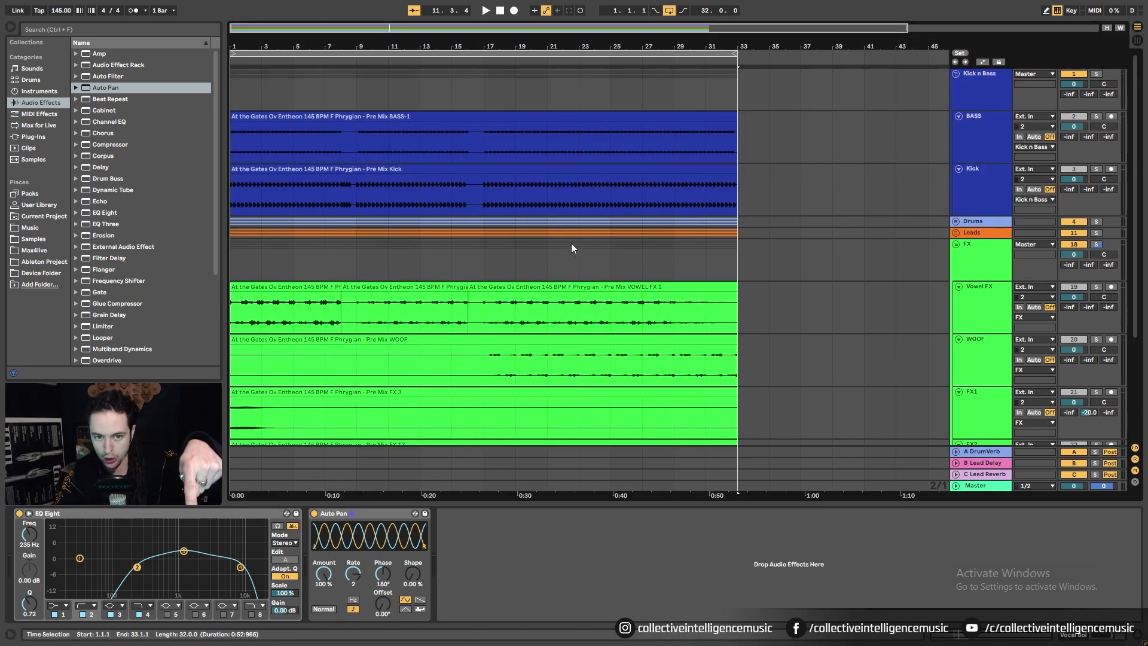
{"action": "left_click", "coordinate": [955, 232]}
{"action": "scroll", "coordinate": [777, 249], "scroll_direction": "down", "scroll_amount": 2}
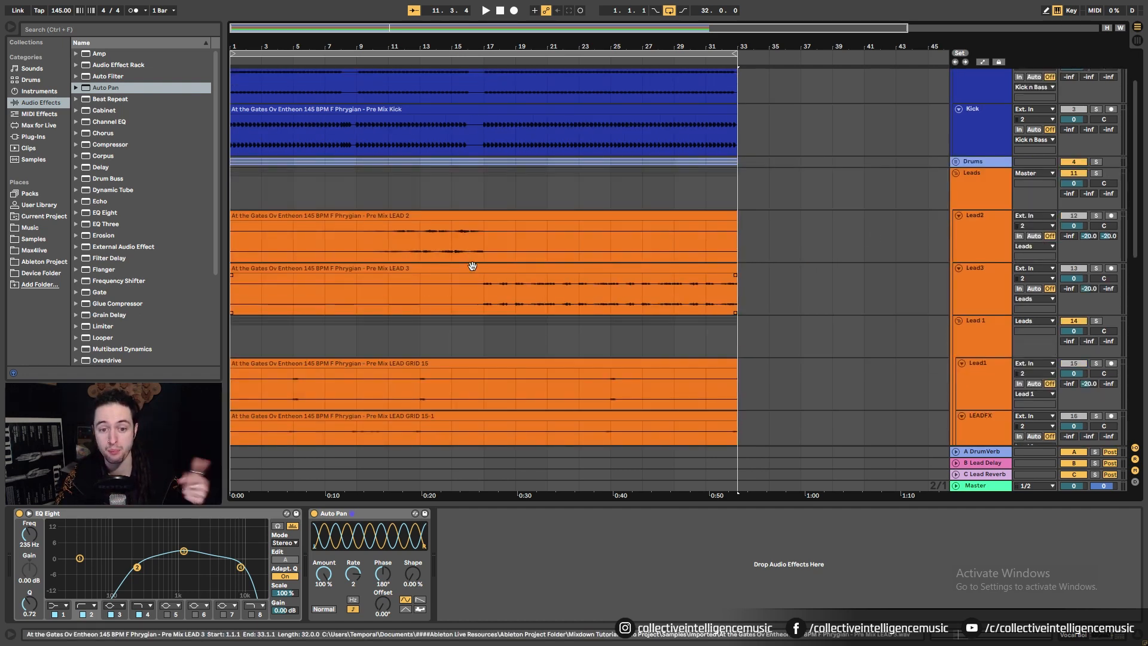
{"action": "scroll", "coordinate": [531, 293], "scroll_direction": "down", "scroll_amount": 1}
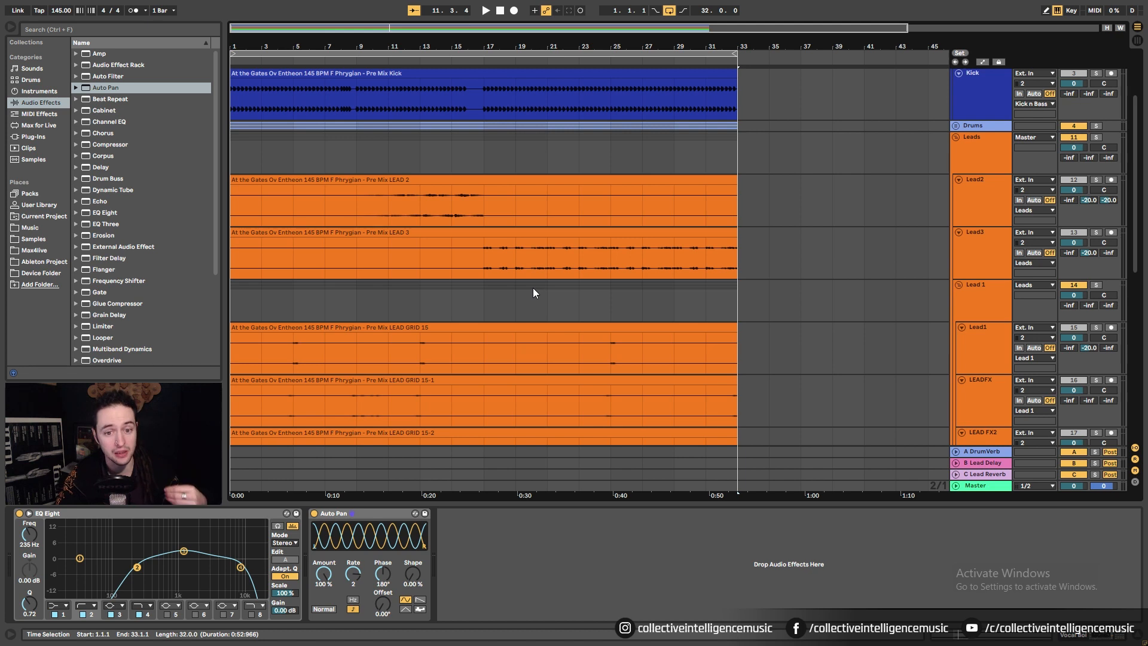
{"action": "scroll", "coordinate": [533, 289], "scroll_direction": "up", "scroll_amount": 3}
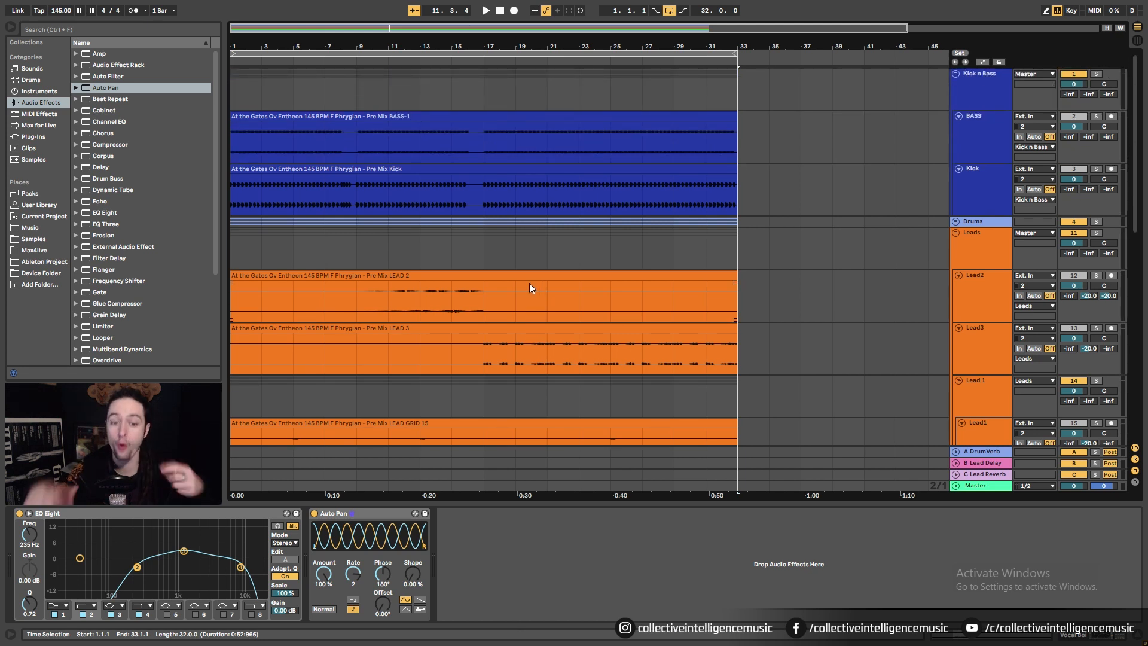
{"action": "scroll", "coordinate": [530, 287], "scroll_direction": "down", "scroll_amount": 1}
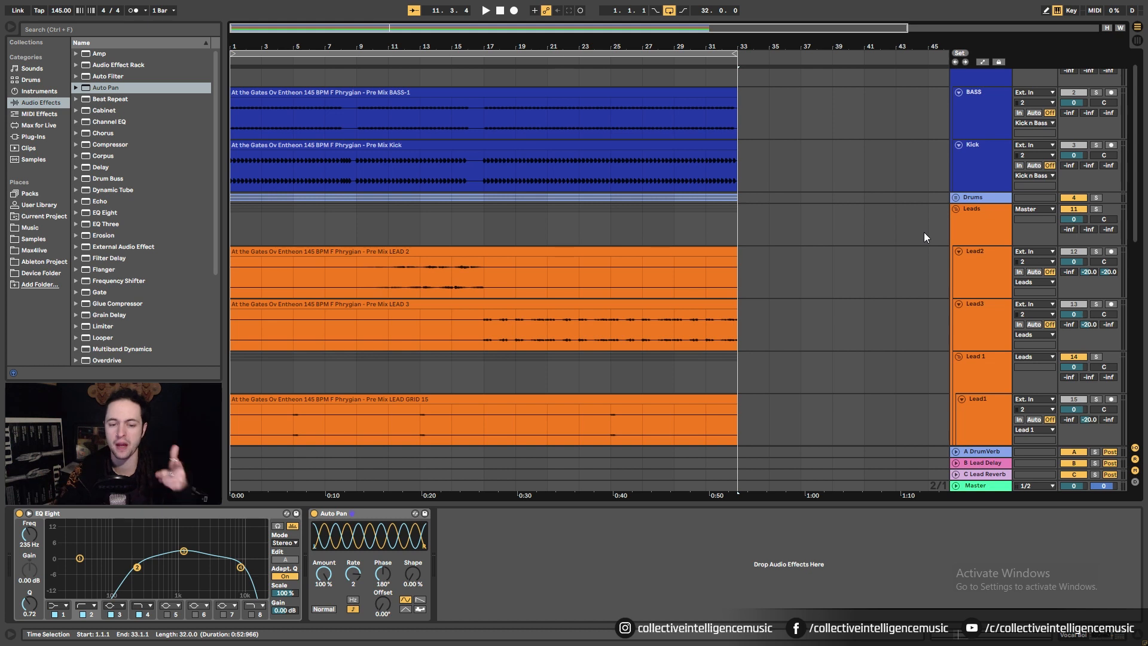
Step: Select bars 17 to 33 of the Lead3 clip and examine the track's EQ Eight and StereoTool devices
{"action": "left_click", "coordinate": [699, 313]}
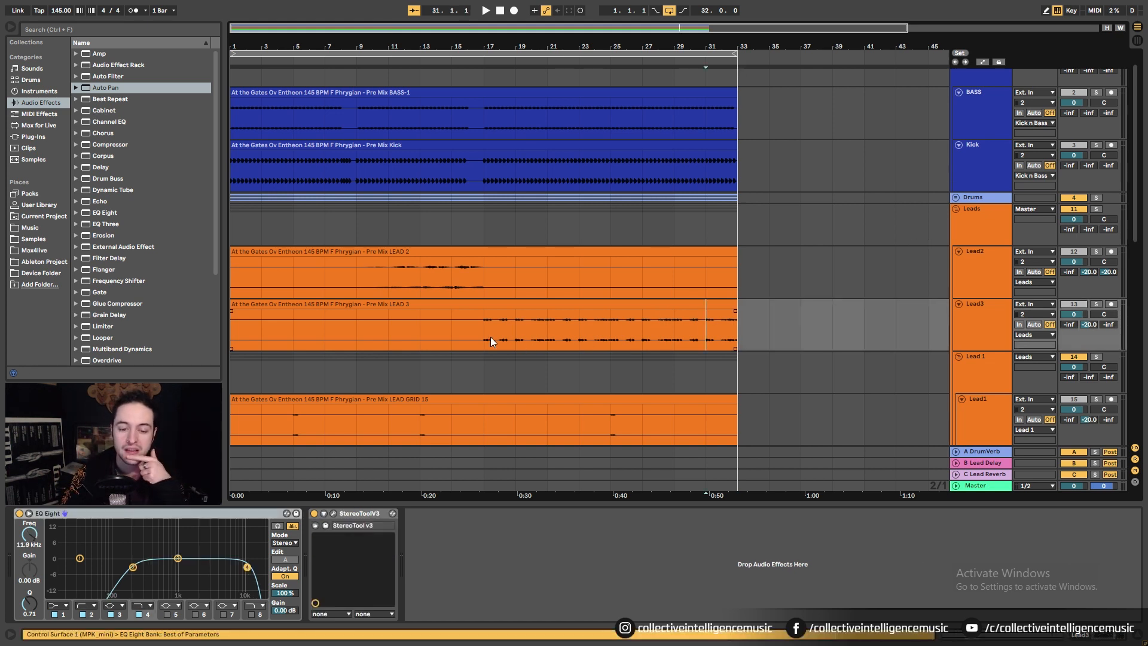
{"action": "left_click_drag", "start_coordinate": [487, 336], "coordinate": [731, 337]}
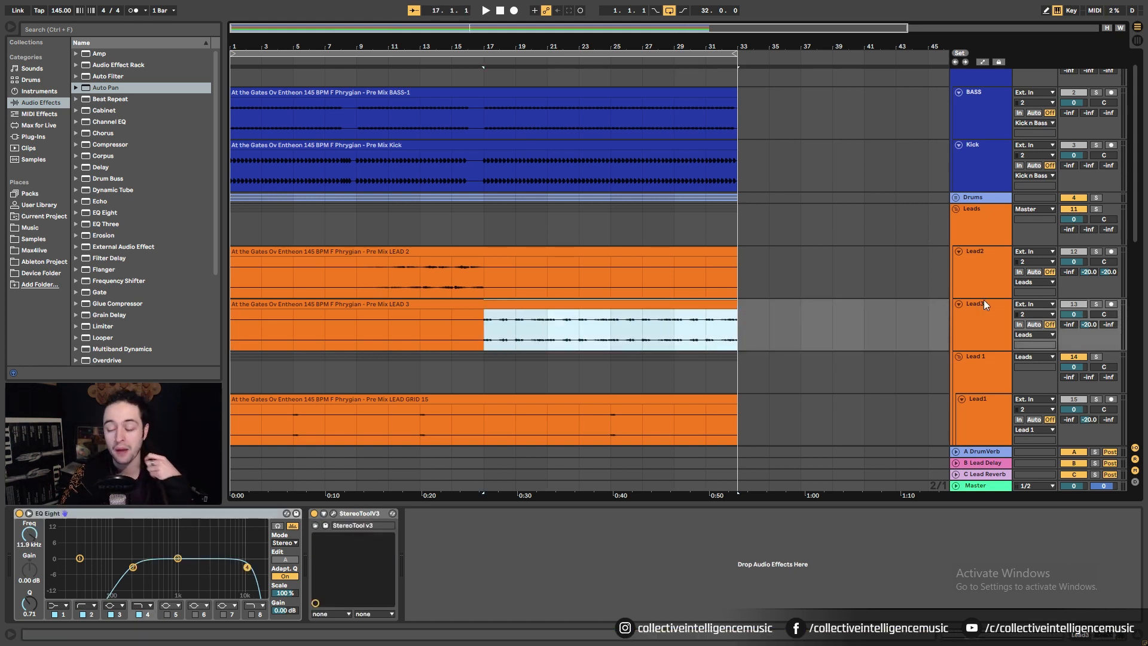
{"action": "scroll", "coordinate": [658, 269], "scroll_direction": "down", "scroll_amount": 2}
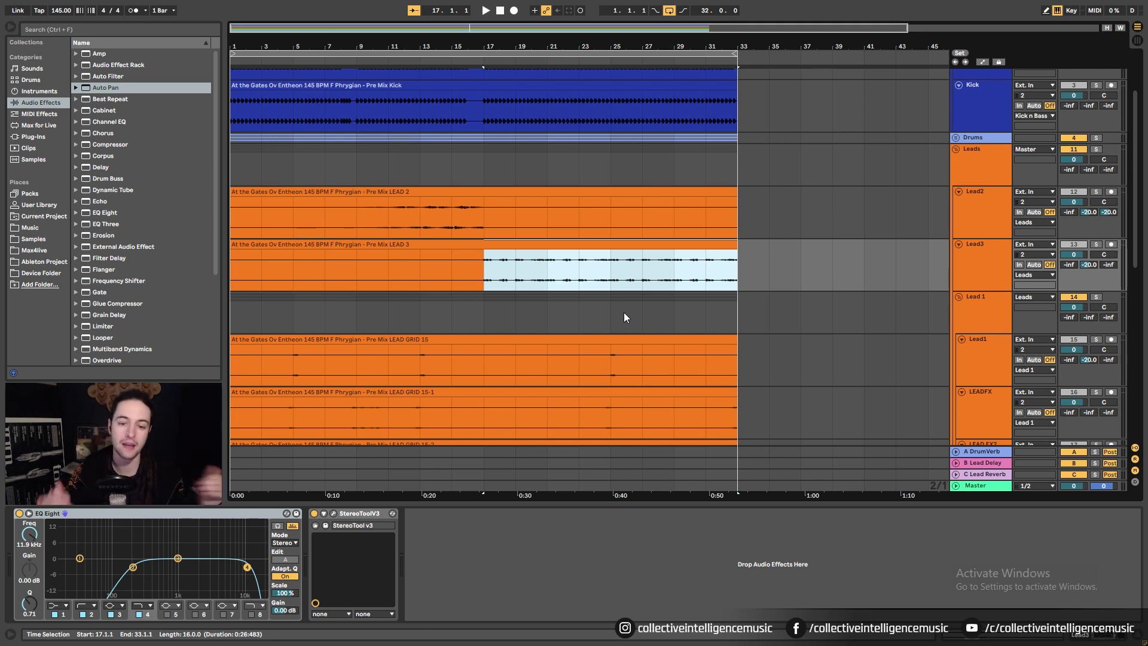
{"action": "scroll", "coordinate": [622, 294], "scroll_direction": "up", "scroll_amount": 4}
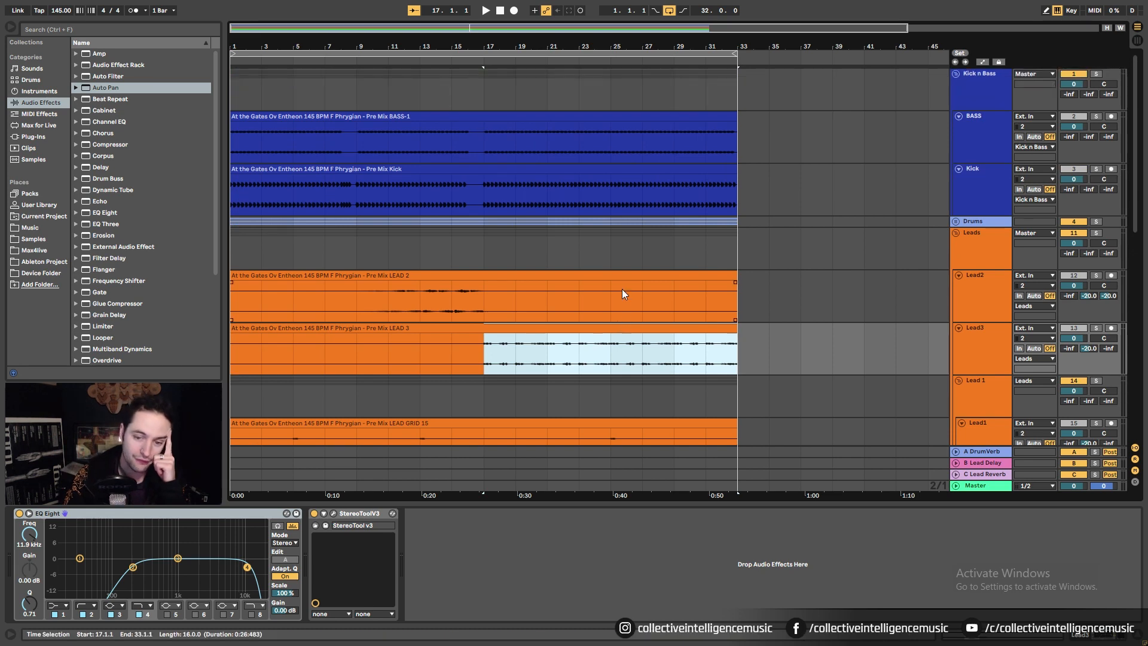
Step: Take Vocal Boi out of solo and play the arrangement from bar 1 to hear its auto panning in the mix
{"action": "scroll", "coordinate": [622, 293], "scroll_direction": "down", "scroll_amount": 3}
{"action": "scroll", "coordinate": [622, 289], "scroll_direction": "down", "scroll_amount": 10}
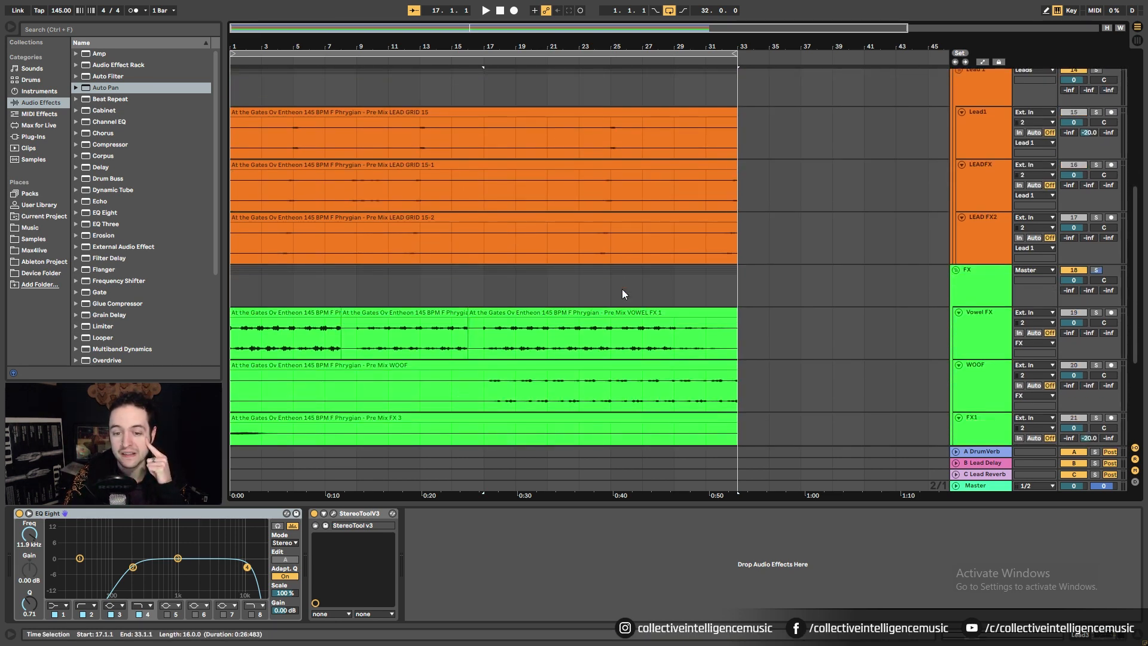
{"action": "scroll", "coordinate": [622, 289], "scroll_direction": "down", "scroll_amount": 4}
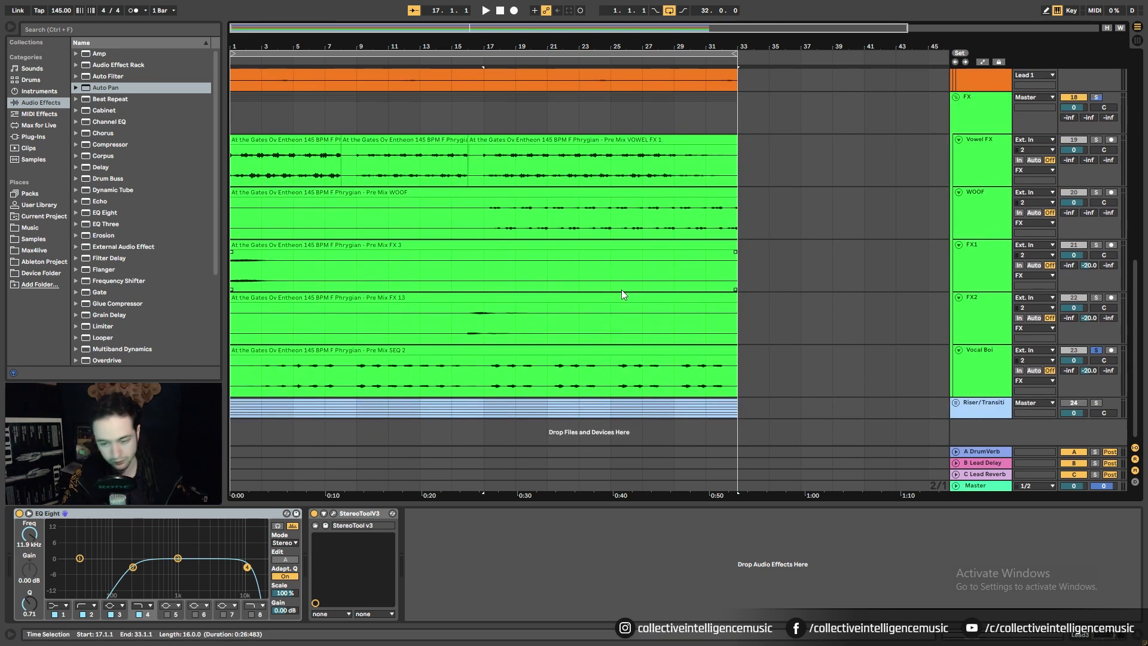
{"action": "left_click", "coordinate": [558, 352]}
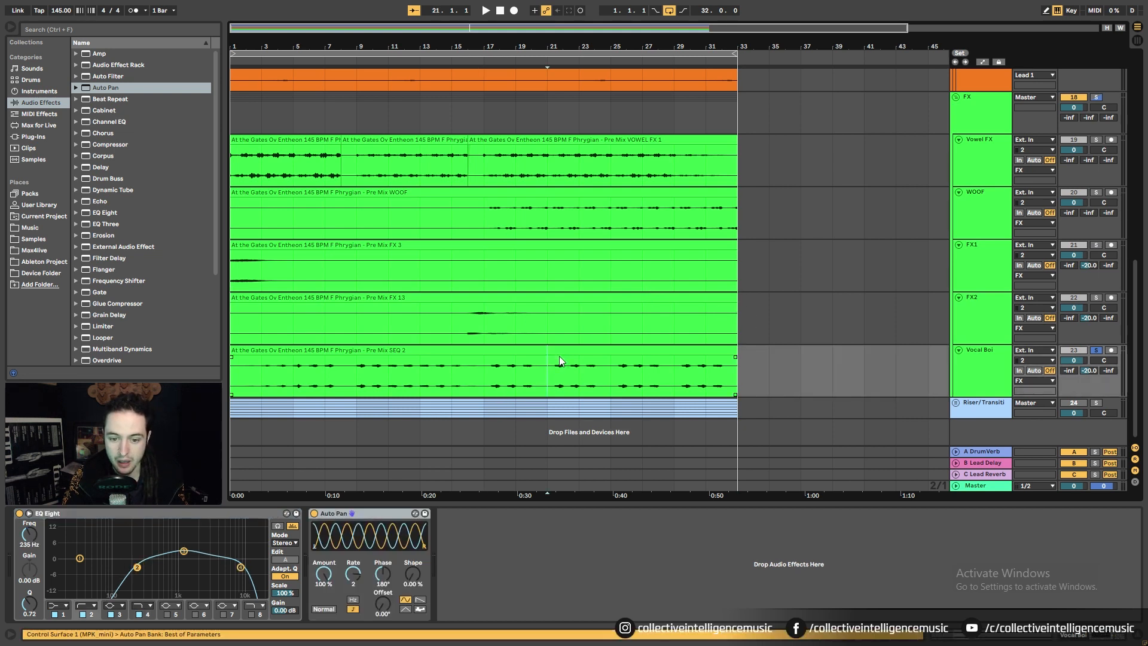
{"action": "left_click", "coordinate": [1097, 350]}
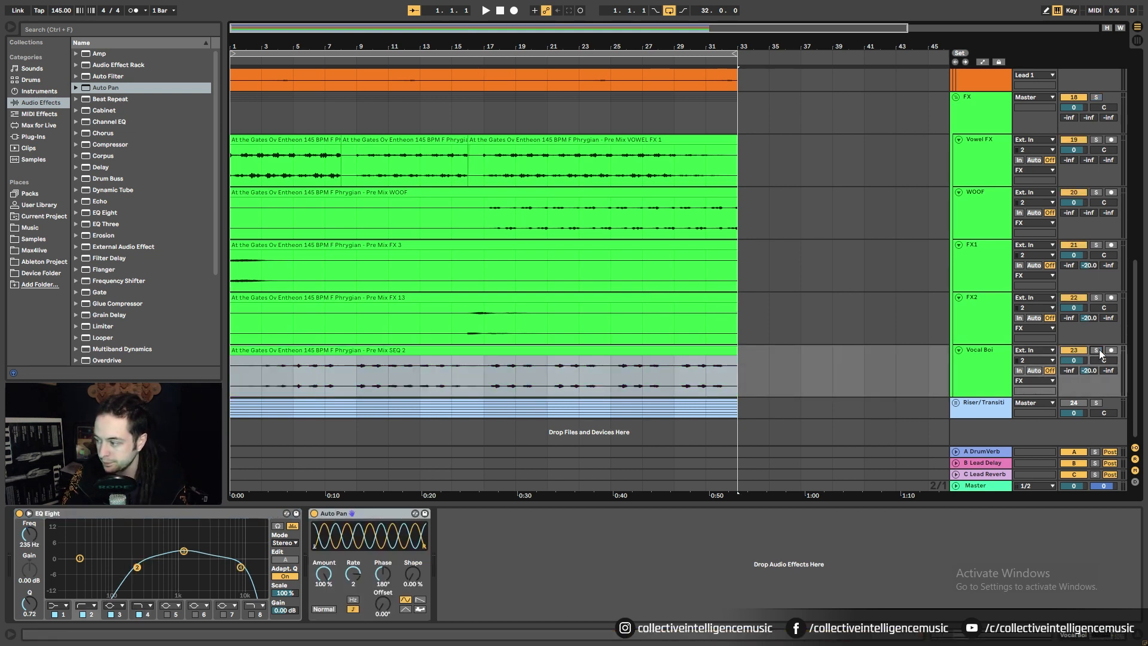
{"action": "key", "text": "space"}
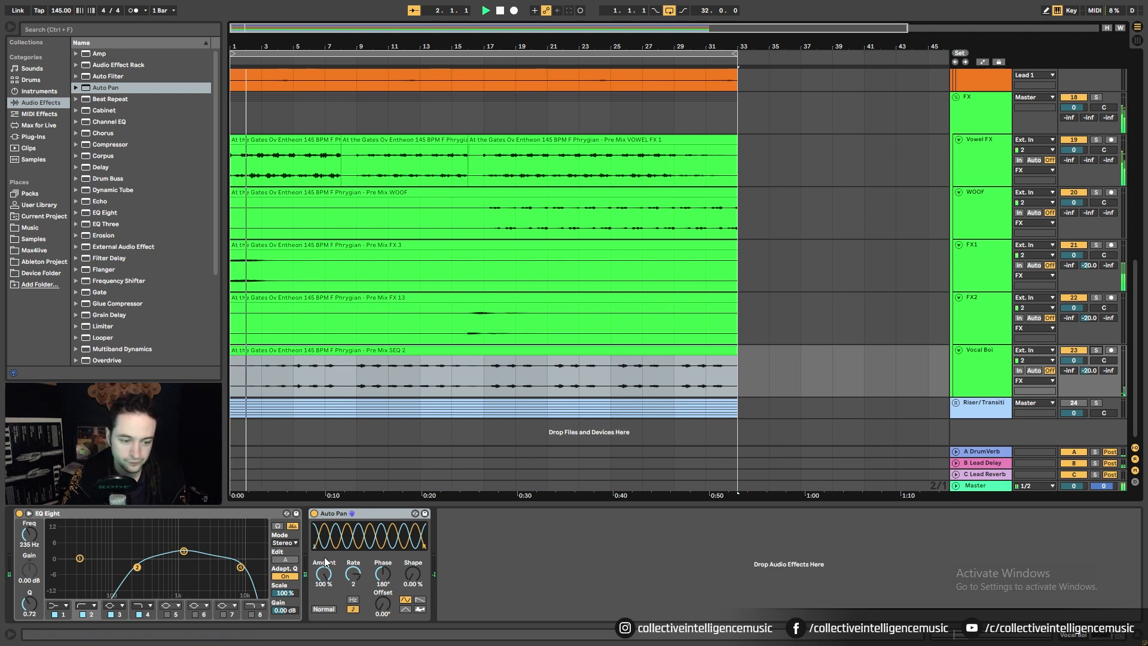
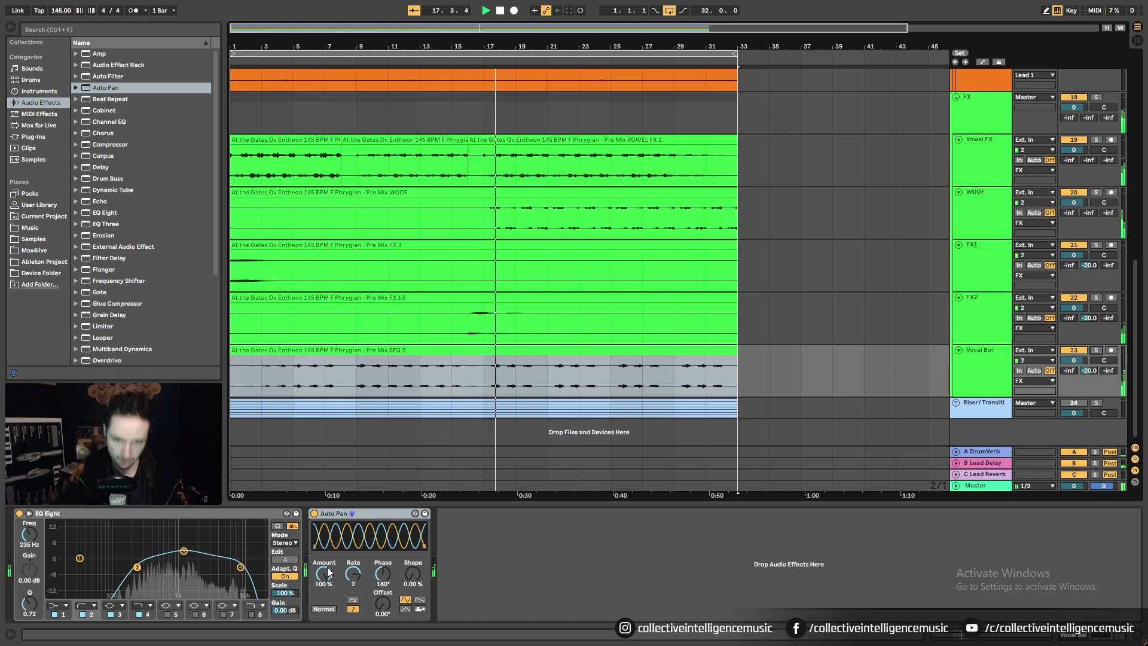
Step: Solo the FX group during playback and show the group's own device chain
{"action": "left_click", "coordinate": [494, 327]}
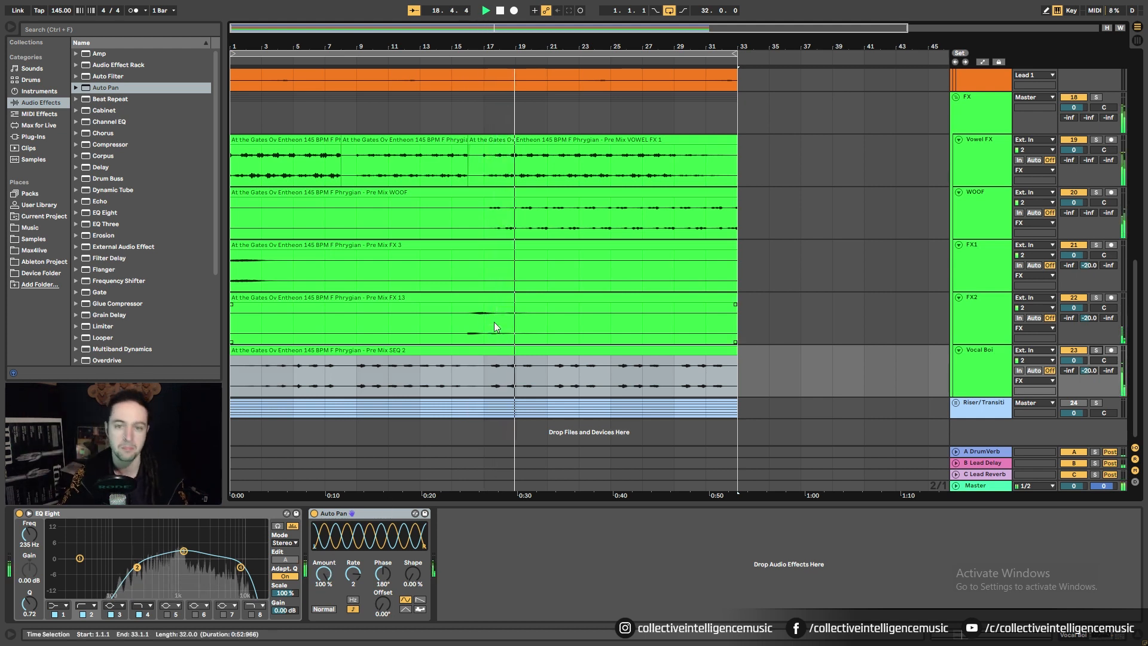
{"action": "scroll", "coordinate": [502, 305], "scroll_direction": "up", "scroll_amount": 5}
{"action": "scroll", "coordinate": [511, 292], "scroll_direction": "down", "scroll_amount": 4}
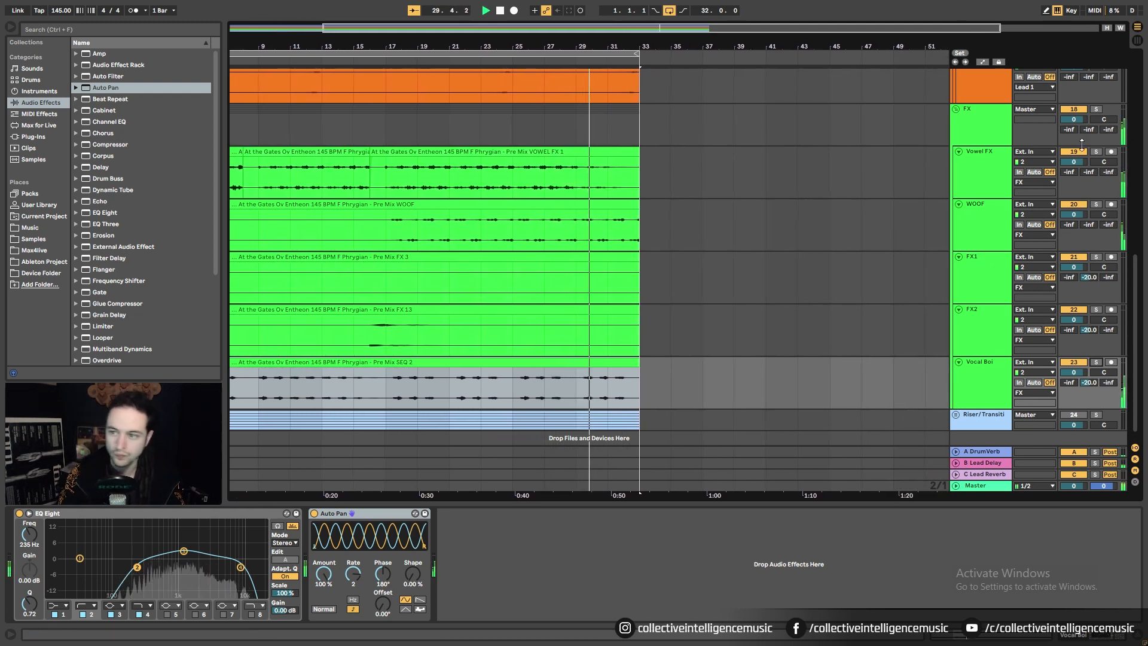
{"action": "left_click", "coordinate": [1097, 109]}
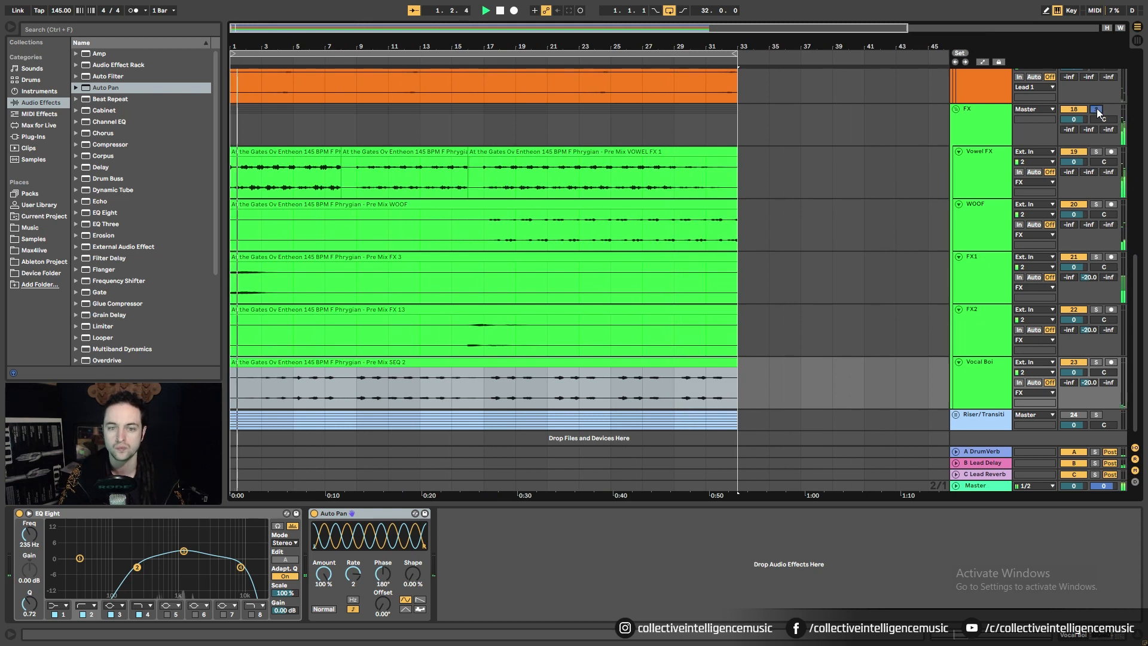
{"action": "left_click", "coordinate": [547, 369]}
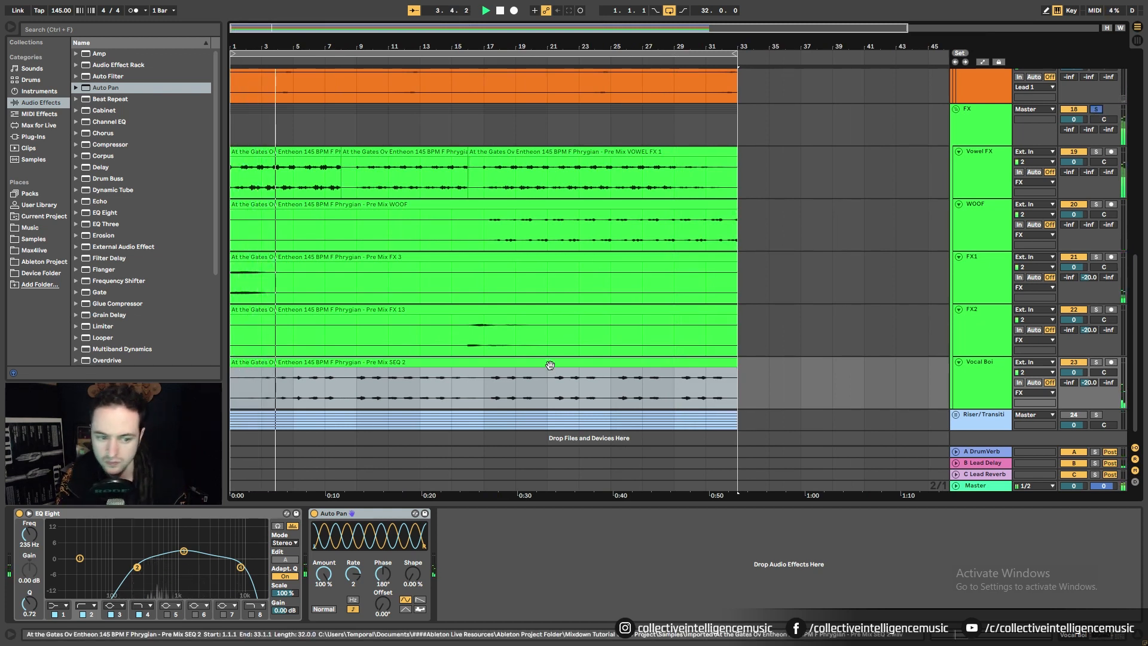
{"action": "left_click", "coordinate": [968, 137]}
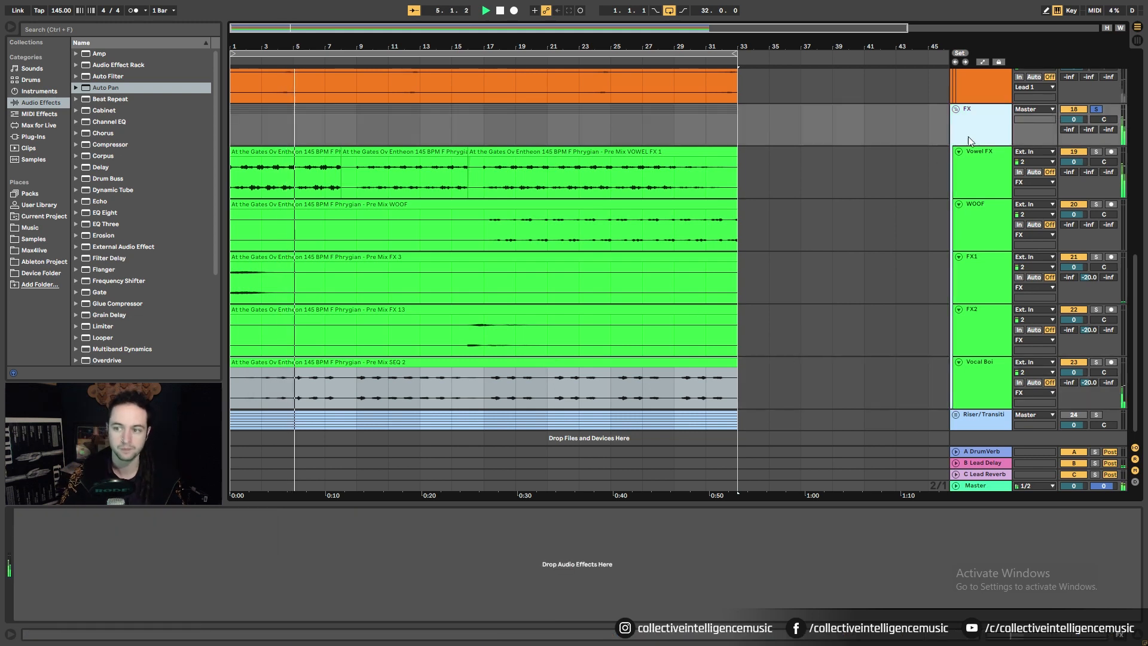
Step: Check the Leads and FX groups' device chains while listening to the soloed FX group, and stop playback
{"action": "scroll", "coordinate": [454, 353], "scroll_direction": "up", "scroll_amount": 5}
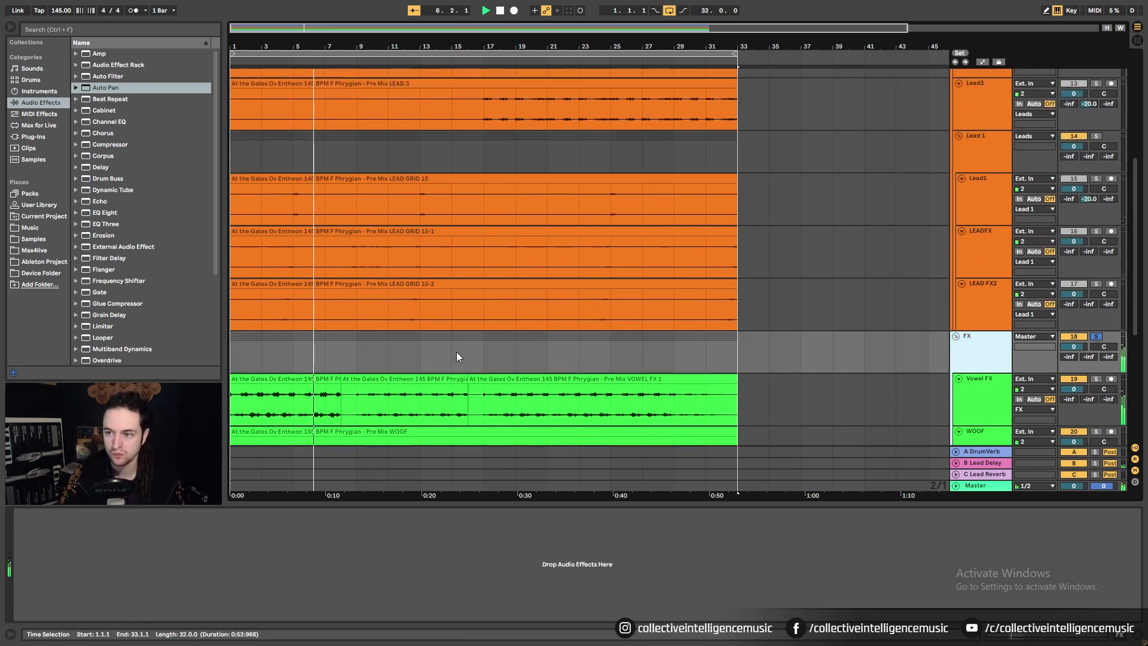
{"action": "scroll", "coordinate": [457, 357], "scroll_direction": "up", "scroll_amount": 4}
{"action": "left_click", "coordinate": [972, 108]}
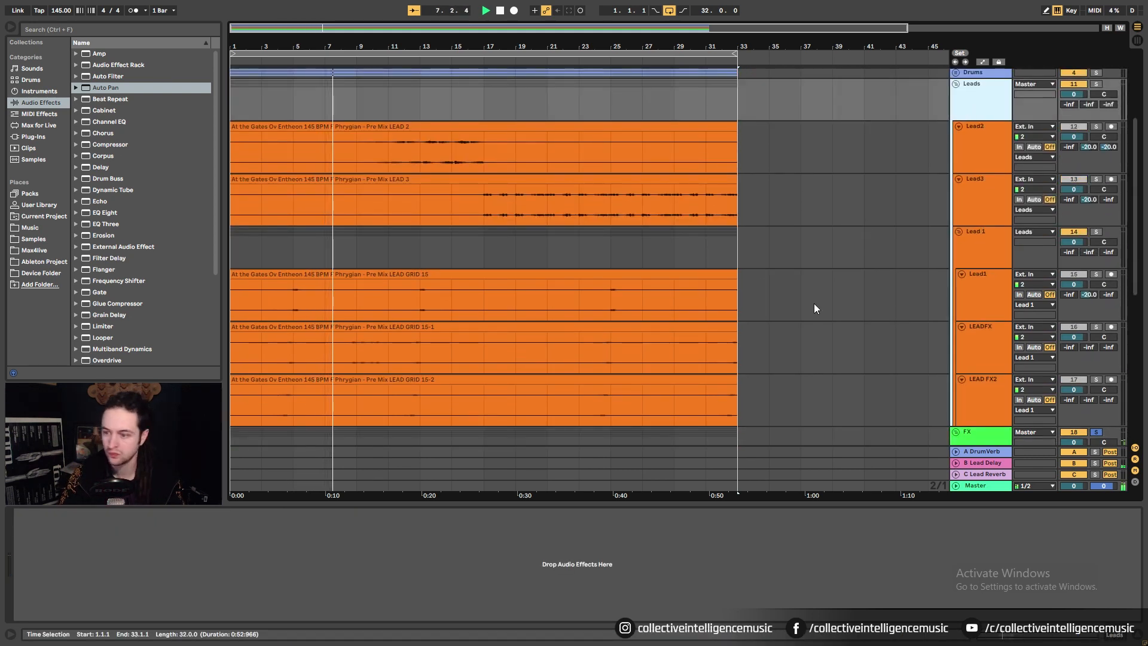
{"action": "scroll", "coordinate": [815, 307], "scroll_direction": "down", "scroll_amount": 3}
{"action": "scroll", "coordinate": [1138, 269], "scroll_direction": "down", "scroll_amount": 3}
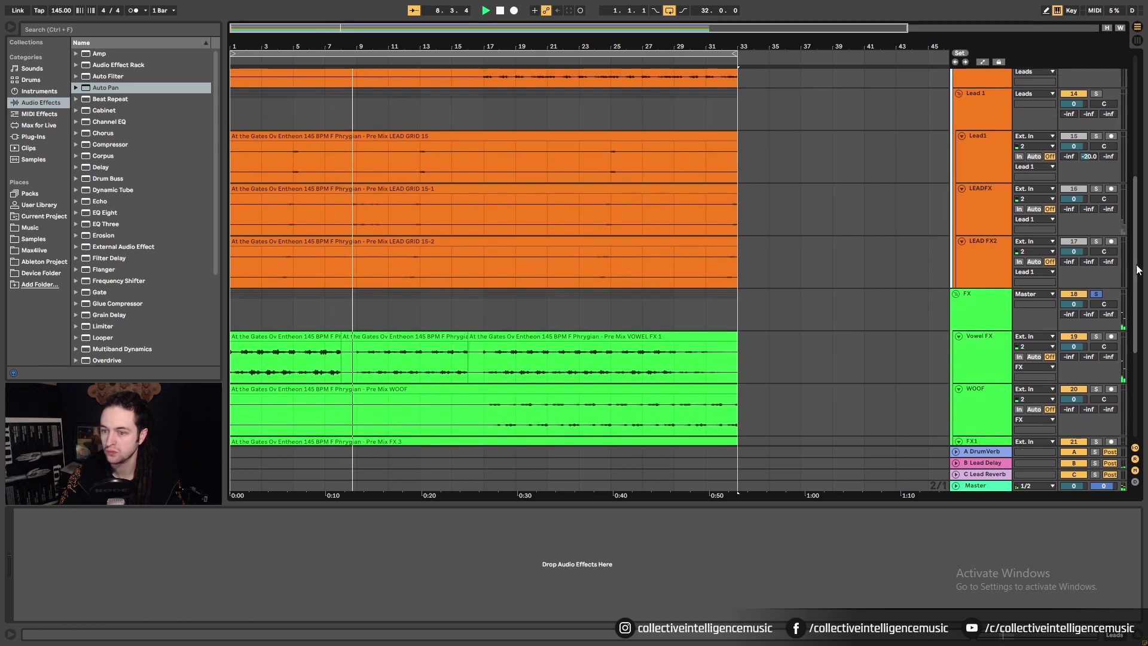
{"action": "scroll", "coordinate": [1138, 269], "scroll_direction": "down", "scroll_amount": 3}
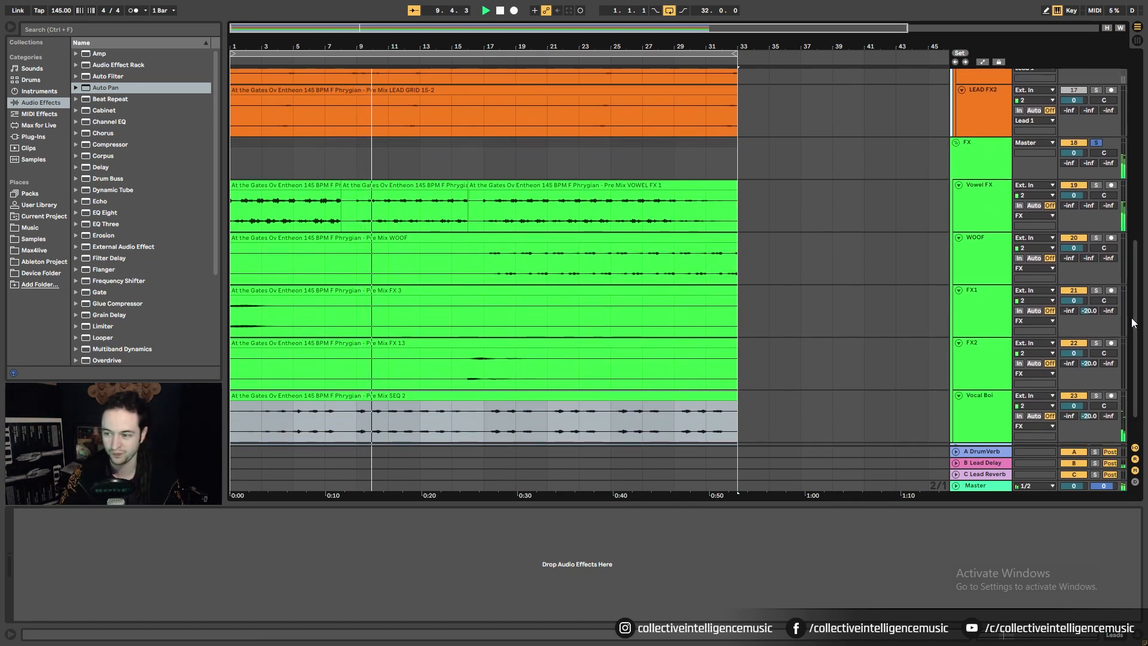
{"action": "scroll", "coordinate": [1134, 323], "scroll_direction": "down", "scroll_amount": 2}
{"action": "left_click", "coordinate": [984, 369]}
{"action": "left_click", "coordinate": [970, 131]}
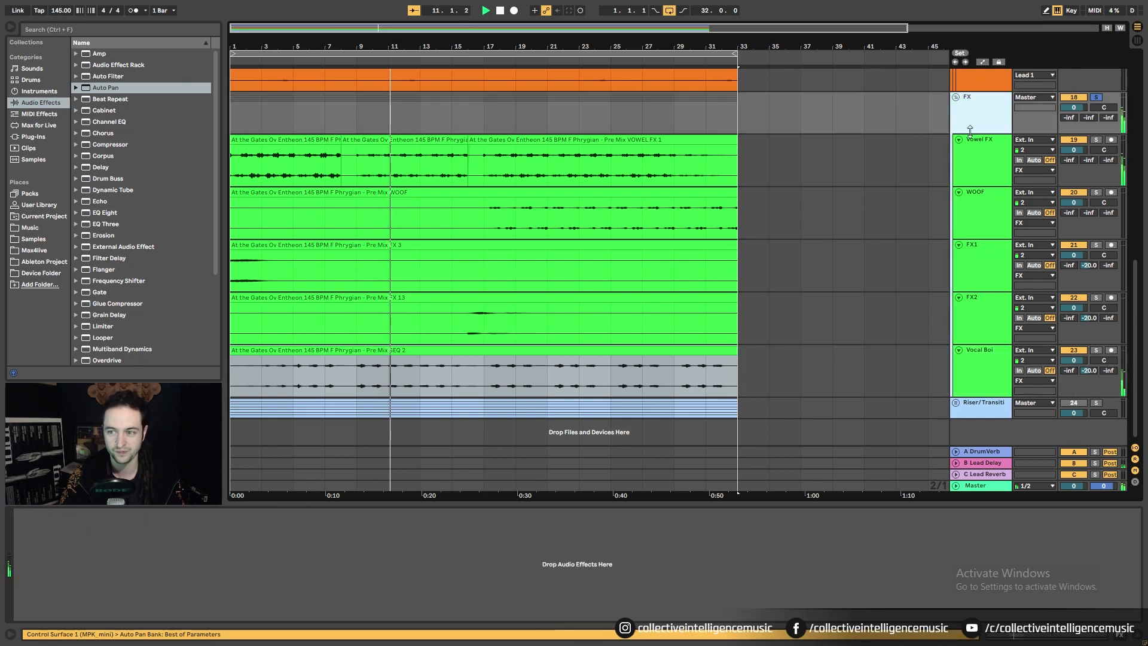
{"action": "left_click", "coordinate": [1096, 98]}
{"action": "key", "text": "space"}
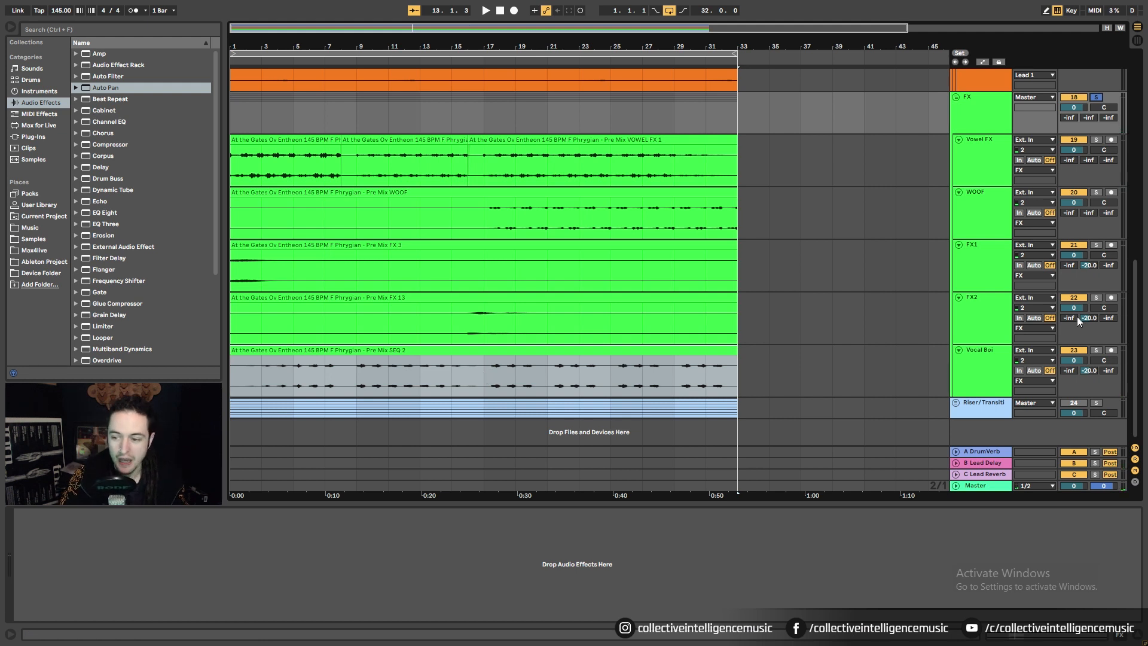
Step: Insert a new return track D after Lead Reverb and name it FX
{"action": "right_click", "coordinate": [981, 466]}
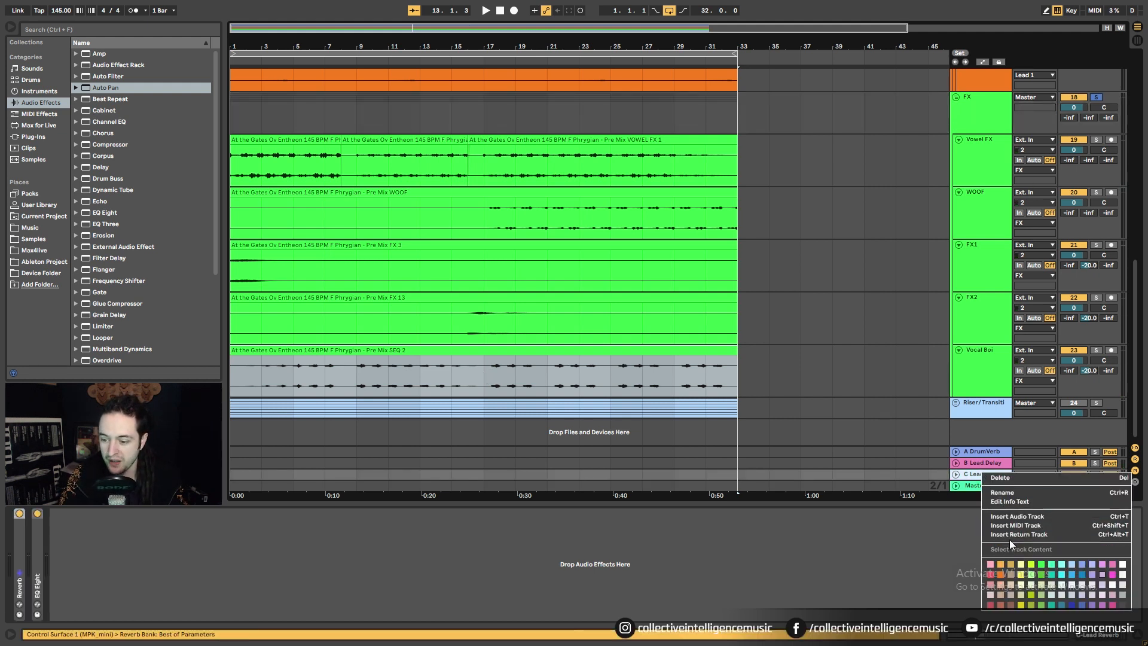
{"action": "left_click", "coordinate": [1011, 537]}
{"action": "double_click", "coordinate": [979, 476]}
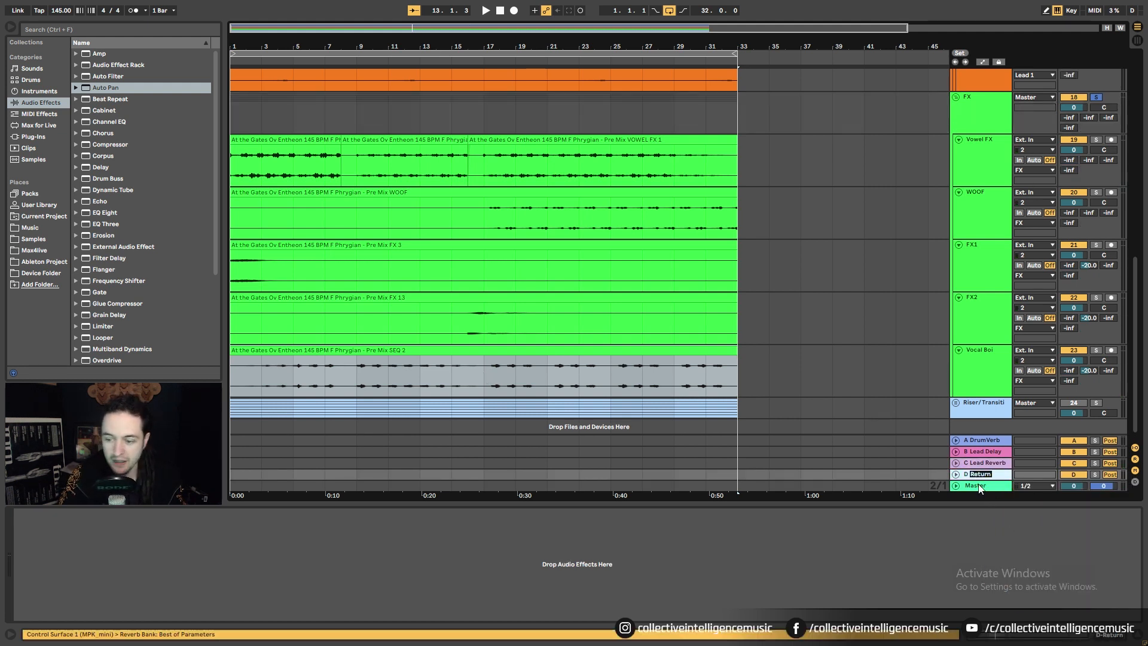
{"action": "type", "text": "FX"}
{"action": "key", "text": "Return"}
{"action": "scroll", "coordinate": [835, 266], "scroll_direction": "up", "scroll_amount": 8}
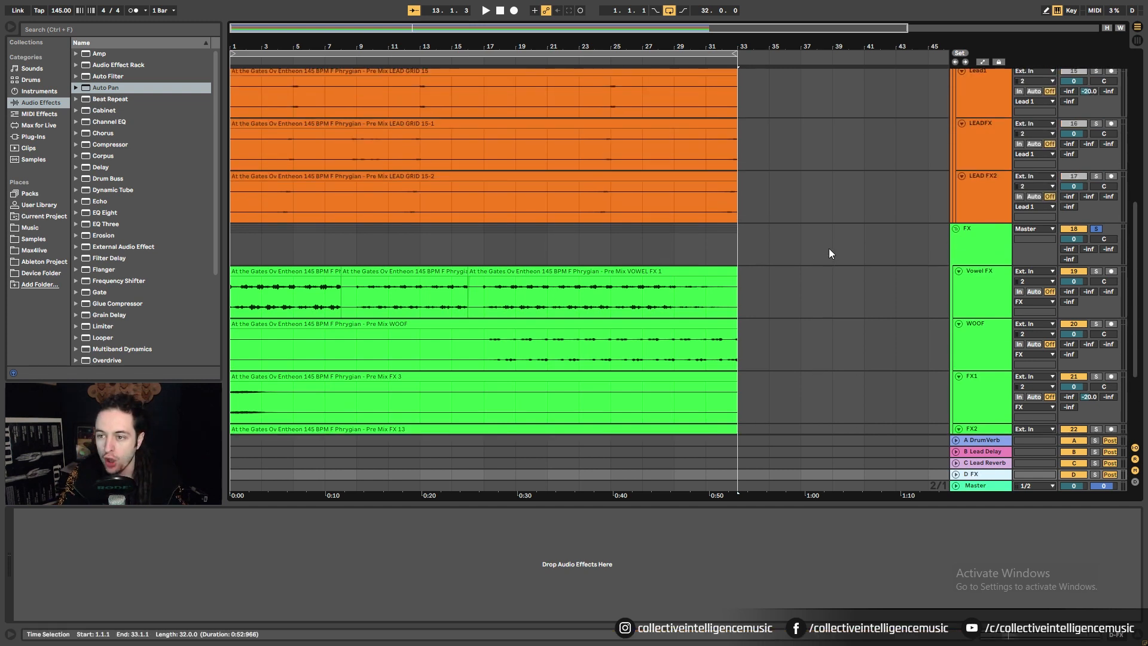
{"action": "scroll", "coordinate": [831, 250], "scroll_direction": "up", "scroll_amount": 3}
{"action": "left_click", "coordinate": [973, 189]}
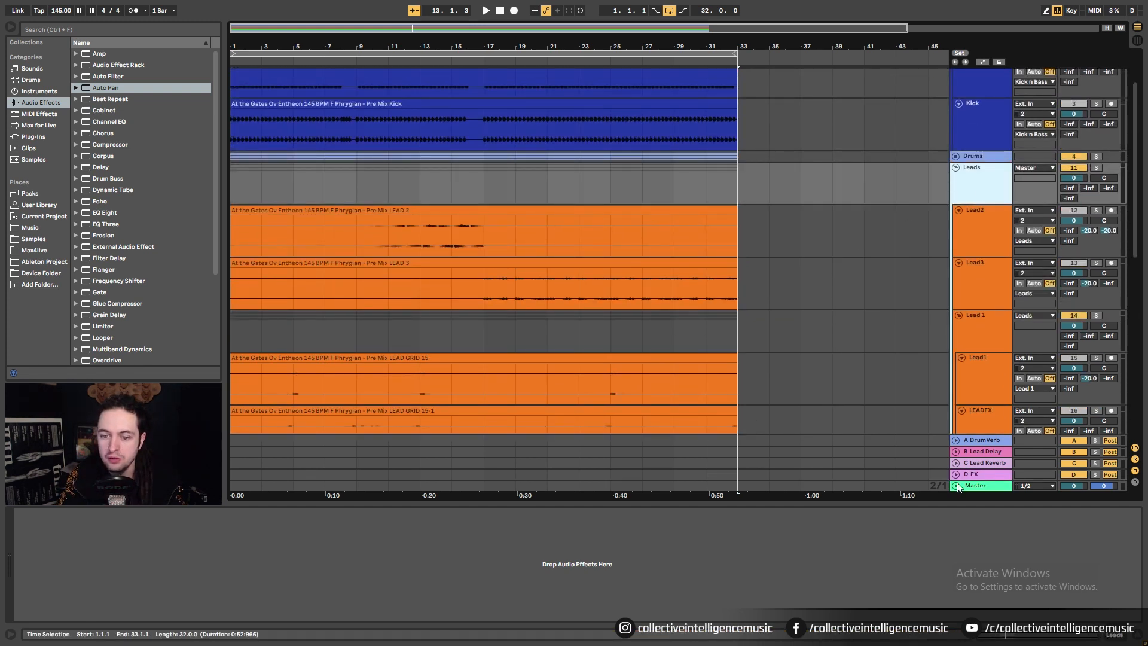
{"action": "scroll", "coordinate": [951, 240], "scroll_direction": "up", "scroll_amount": 2}
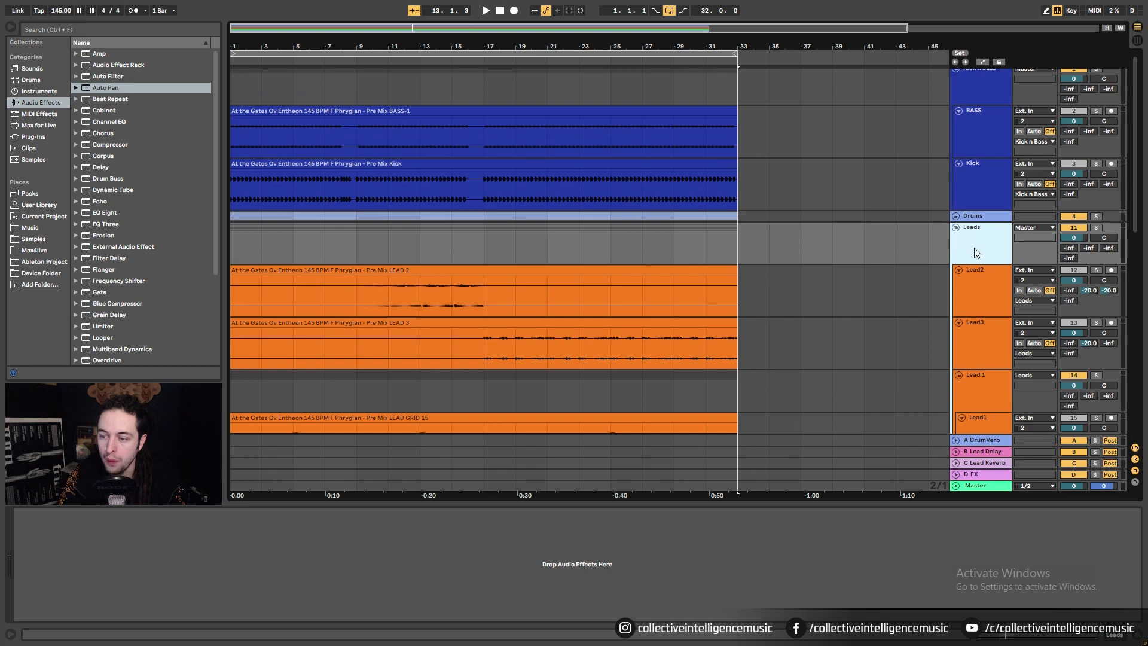
{"action": "scroll", "coordinate": [968, 250], "scroll_direction": "up", "scroll_amount": 1}
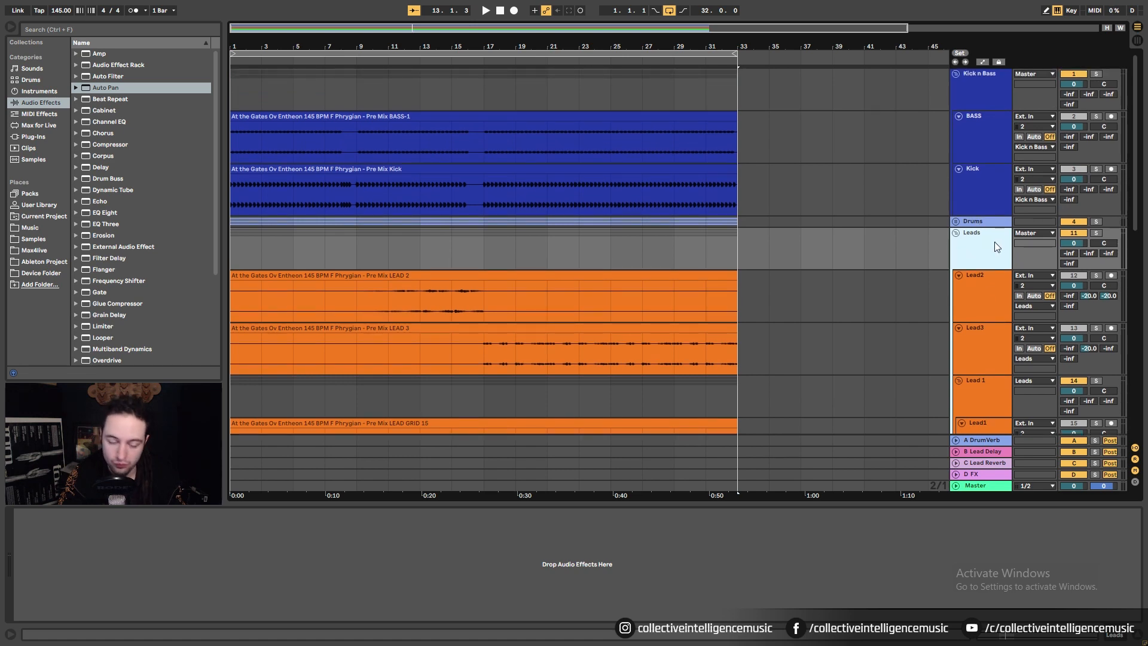
{"action": "left_click_drag", "start_coordinate": [1133, 195], "coordinate": [1112, 418]}
{"action": "left_click", "coordinate": [993, 120]}
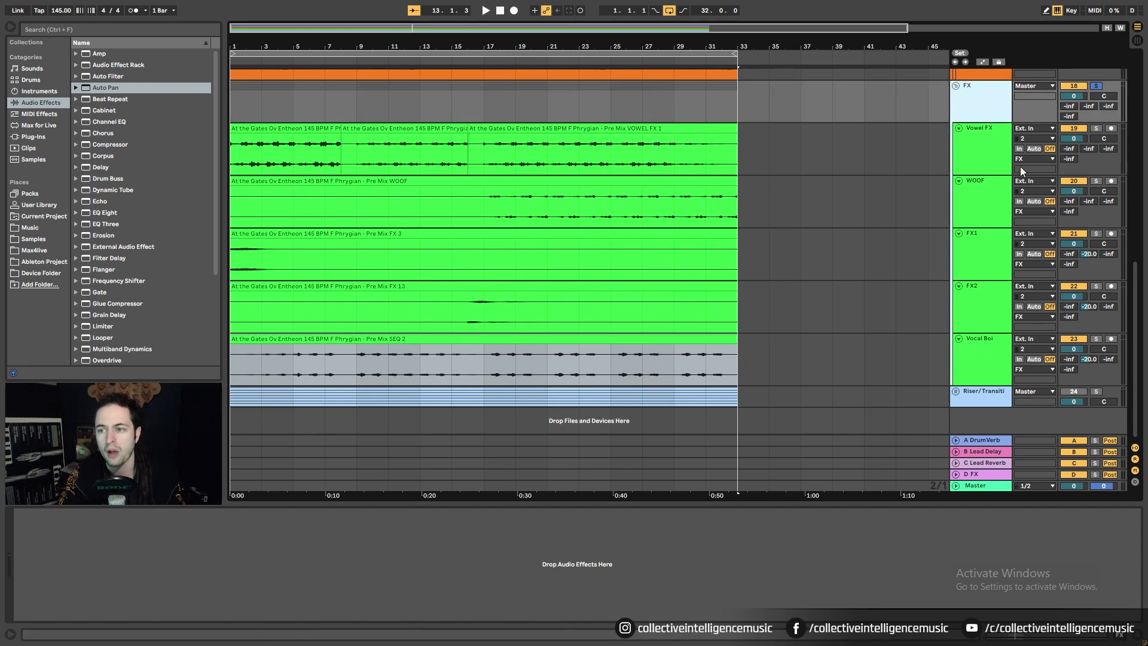
{"action": "left_click", "coordinate": [984, 361]}
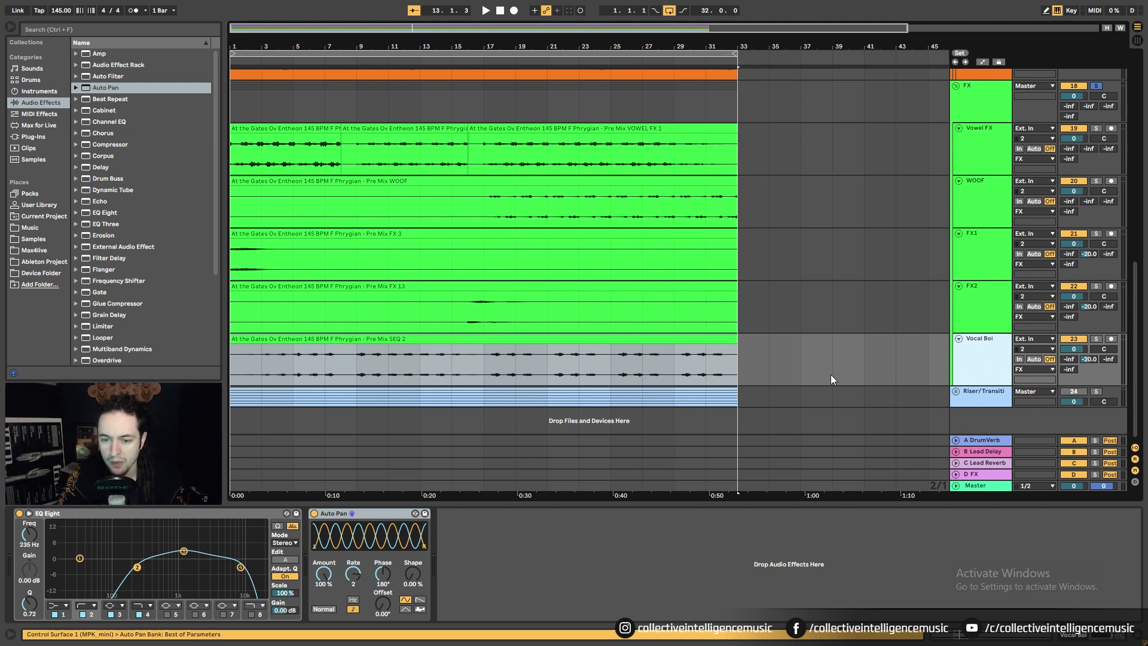
{"action": "left_click", "coordinate": [611, 376]}
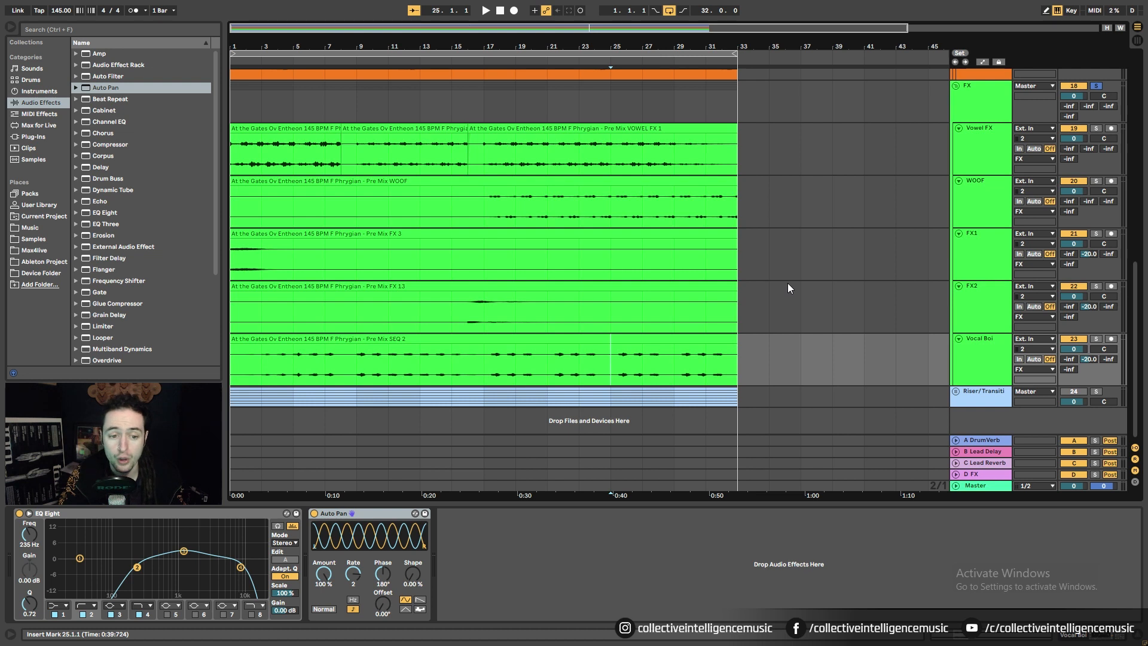
{"action": "left_click", "coordinate": [978, 379]}
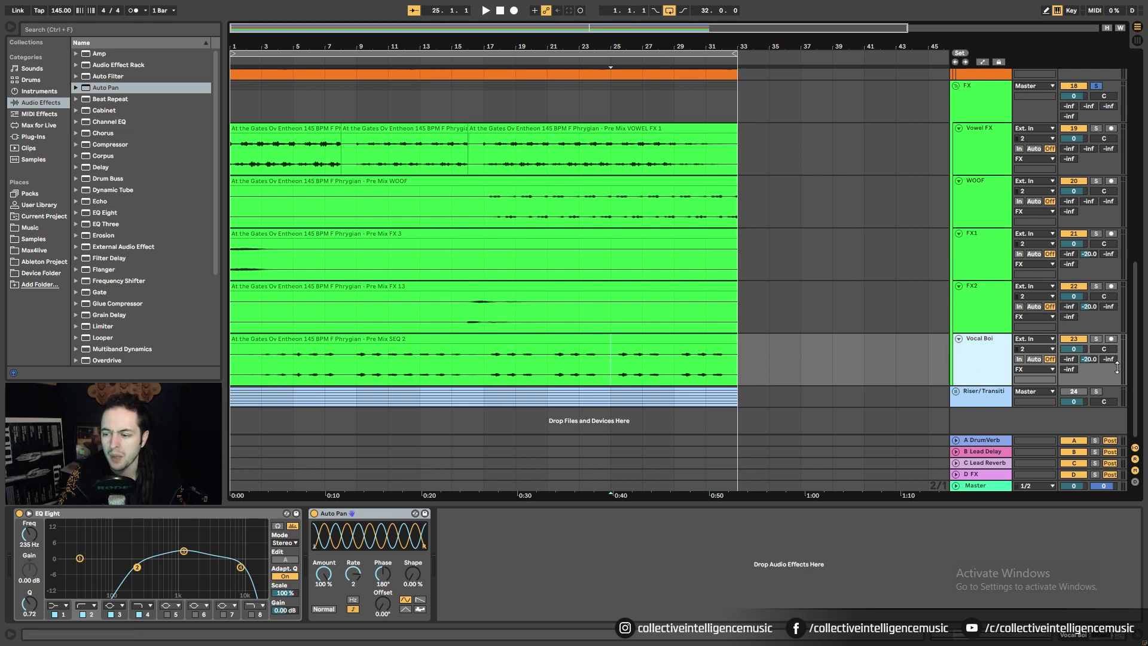
Step: Rename return track D as FX Reverb
{"action": "left_click", "coordinate": [994, 476]}
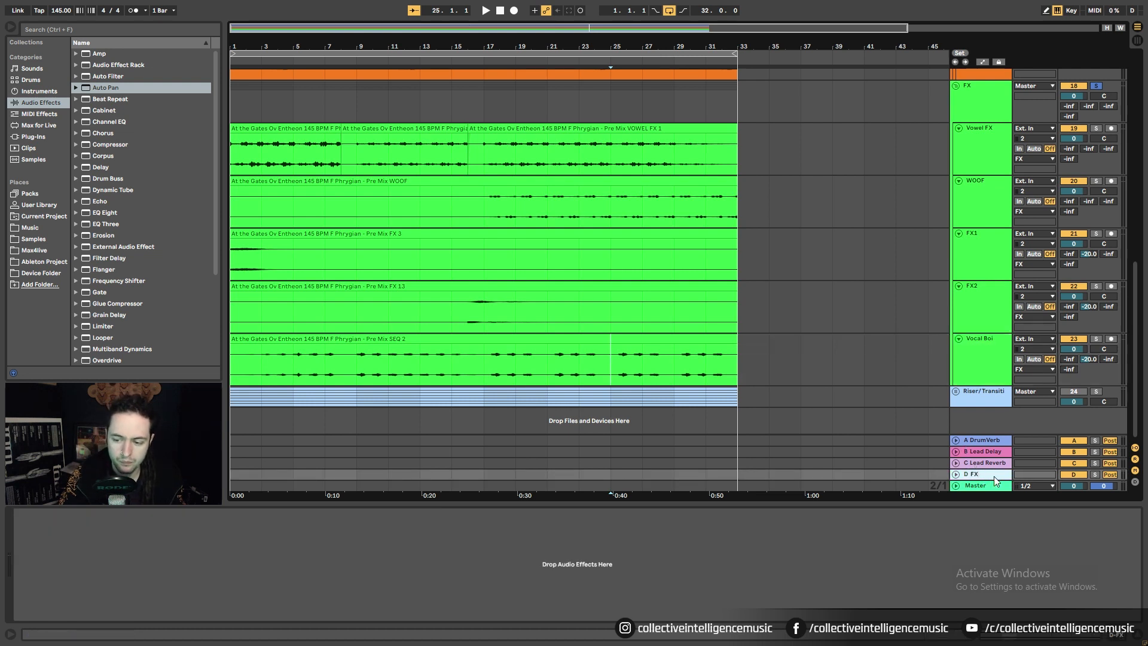
{"action": "type", "text": "Reverb"}
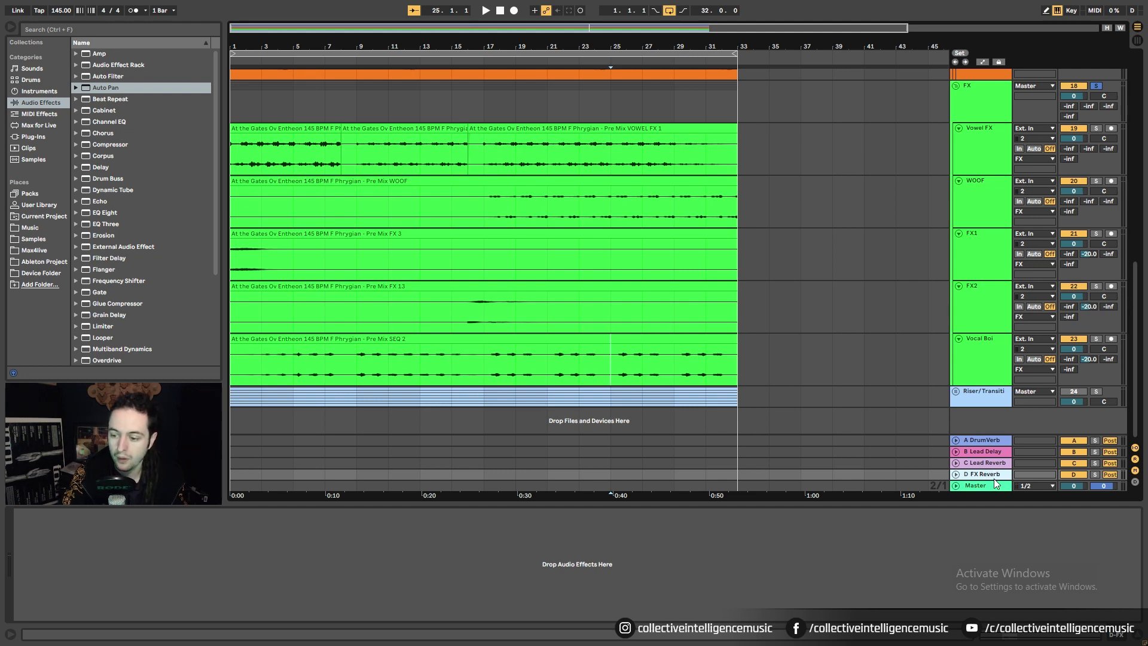
{"action": "key", "text": "Return"}
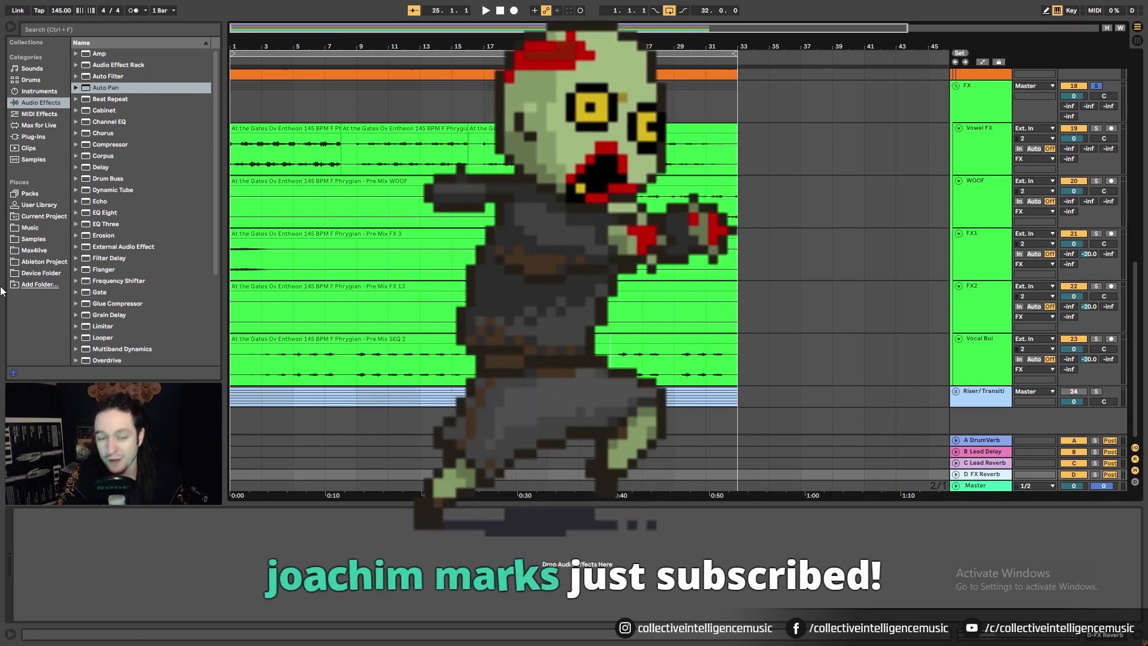
Step: Load a Reverb onto the FX Reverb return, solo Vocal Boi with the start point at bar 5, and show the return's devices
{"action": "scroll", "coordinate": [144, 222], "scroll_direction": "down", "scroll_amount": 1}
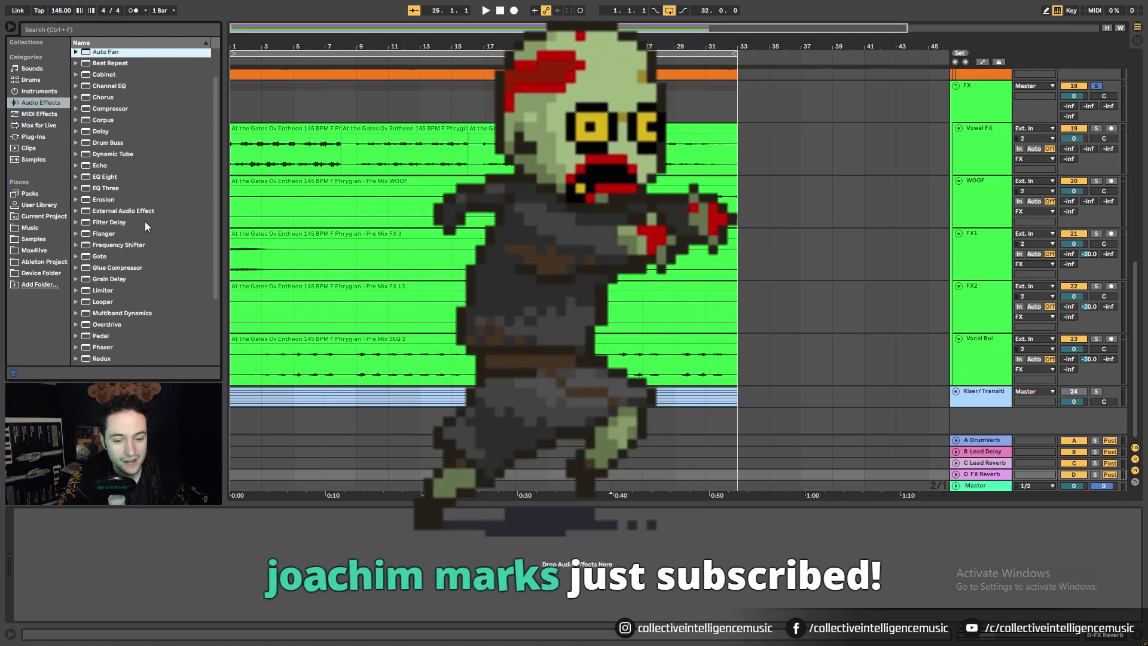
{"action": "scroll", "coordinate": [149, 220], "scroll_direction": "down", "scroll_amount": 2}
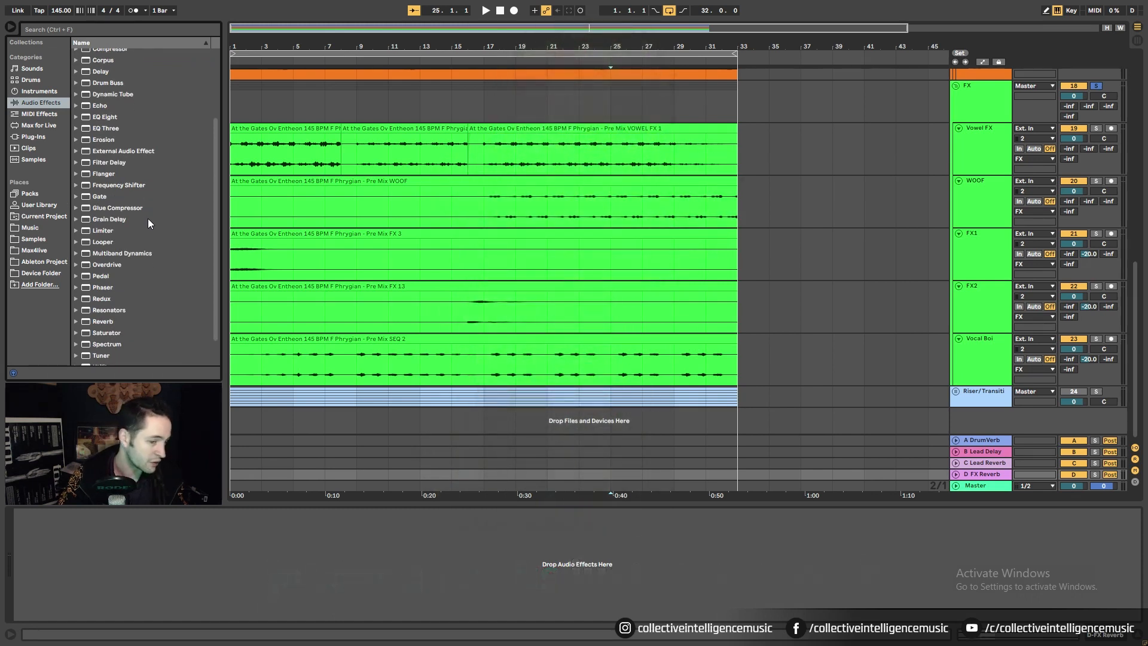
{"action": "scroll", "coordinate": [149, 221], "scroll_direction": "down", "scroll_amount": 1}
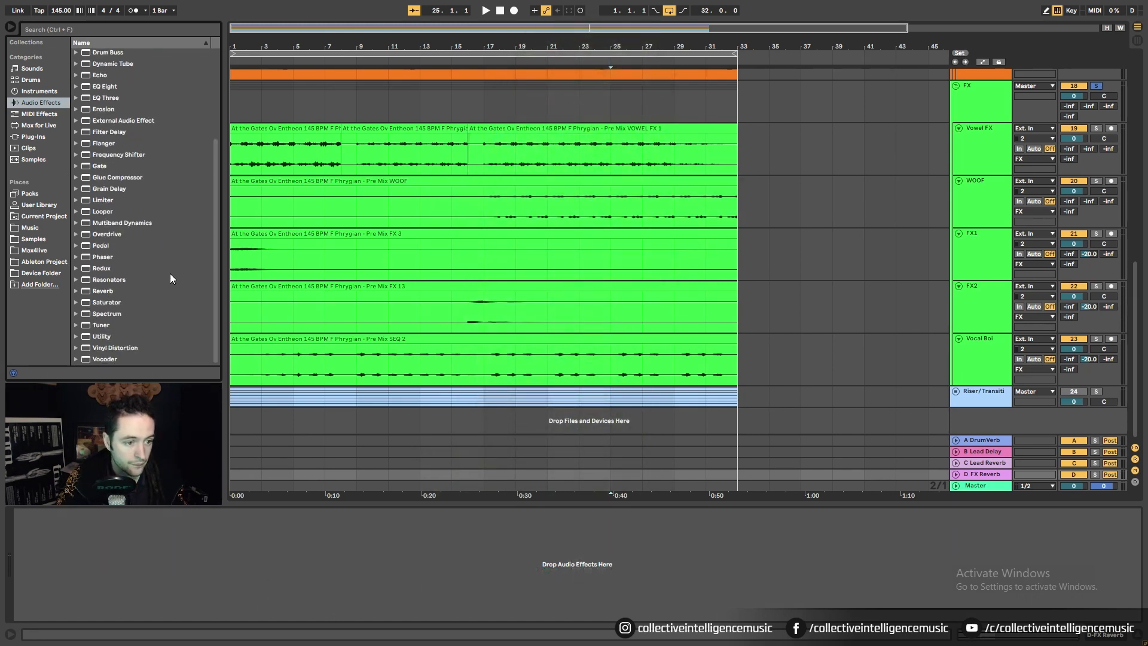
{"action": "left_click_drag", "start_coordinate": [109, 291], "coordinate": [985, 474]}
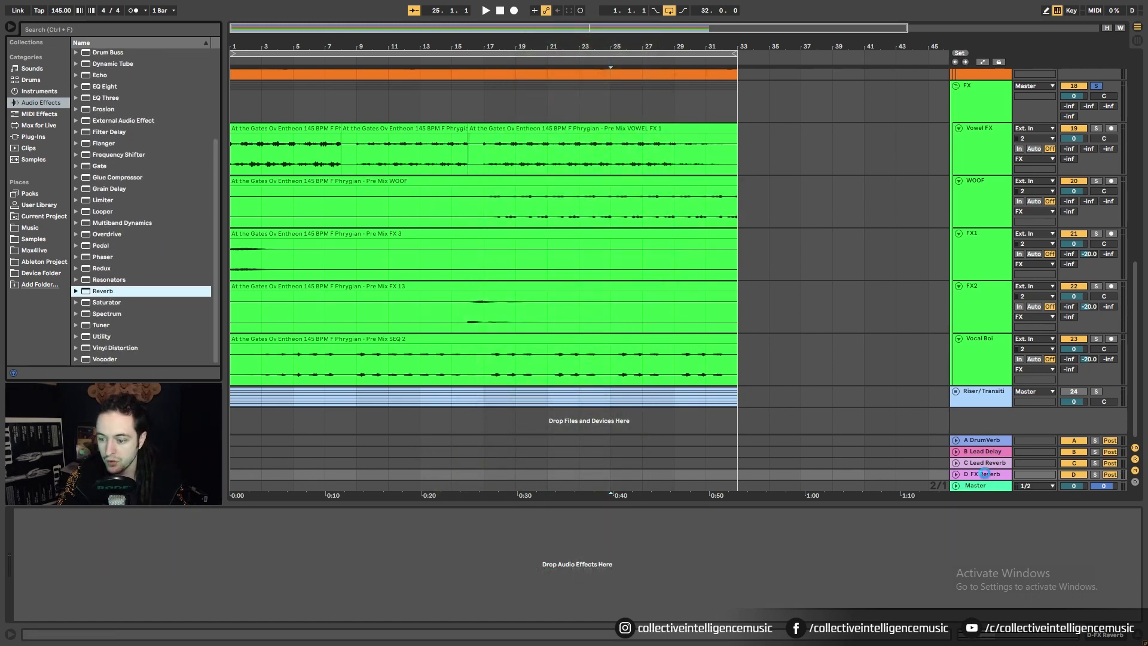
{"action": "left_click", "coordinate": [294, 372]}
{"action": "left_click", "coordinate": [981, 473]}
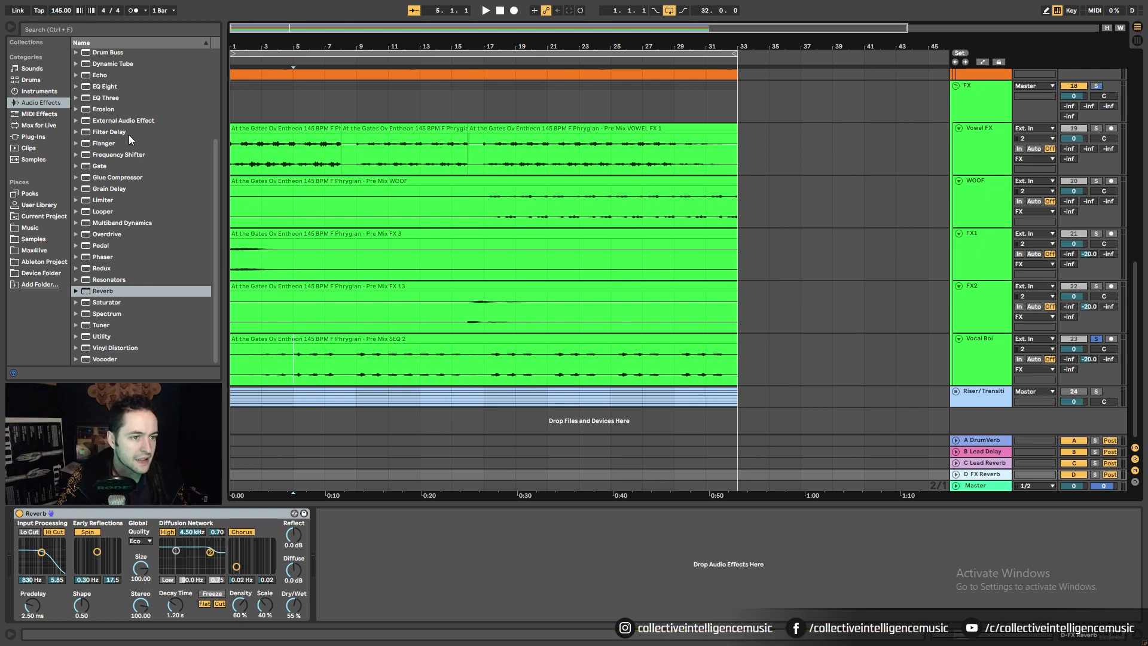
Step: Add an EQ Eight before the Reverb with a low cut at about 1 kHz and a high cut at 10.6 kHz
{"action": "left_click", "coordinate": [107, 98]}
{"action": "left_click_drag", "start_coordinate": [108, 88], "coordinate": [42, 605]}
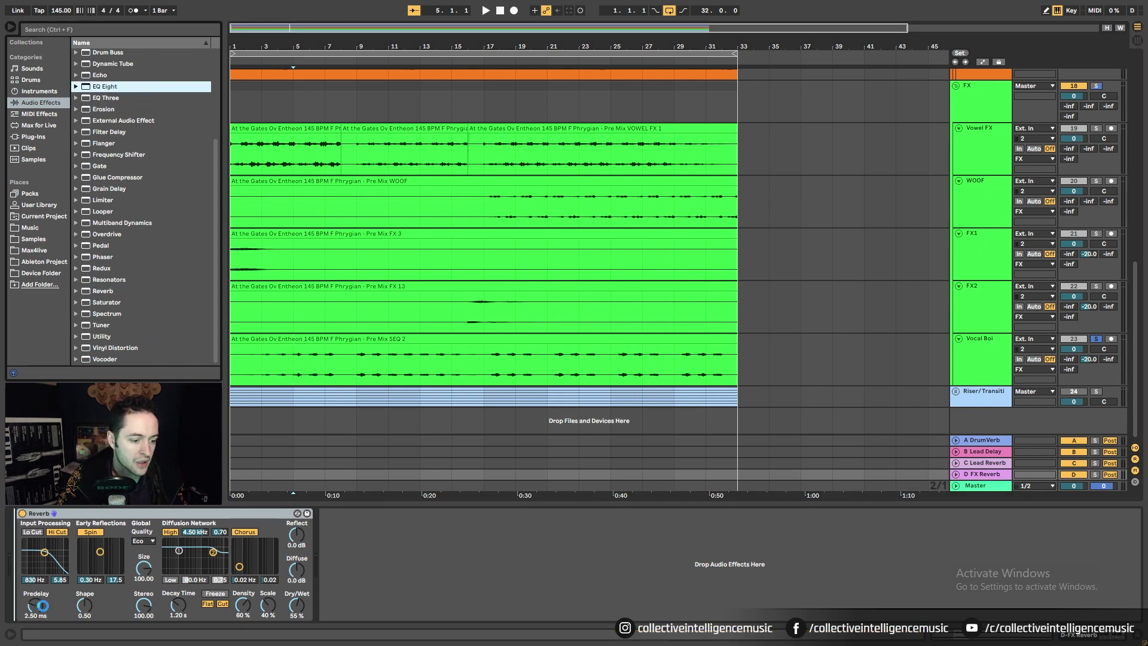
{"action": "left_click", "coordinate": [119, 552]}
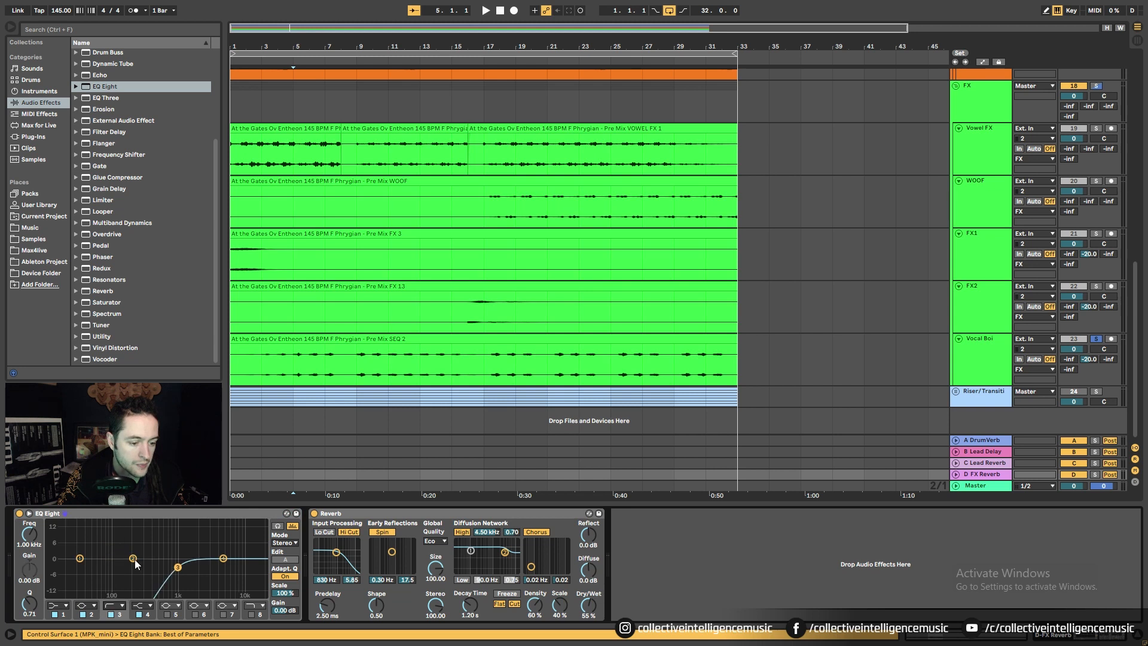
{"action": "left_click", "coordinate": [144, 609]}
{"action": "left_click", "coordinate": [147, 595]}
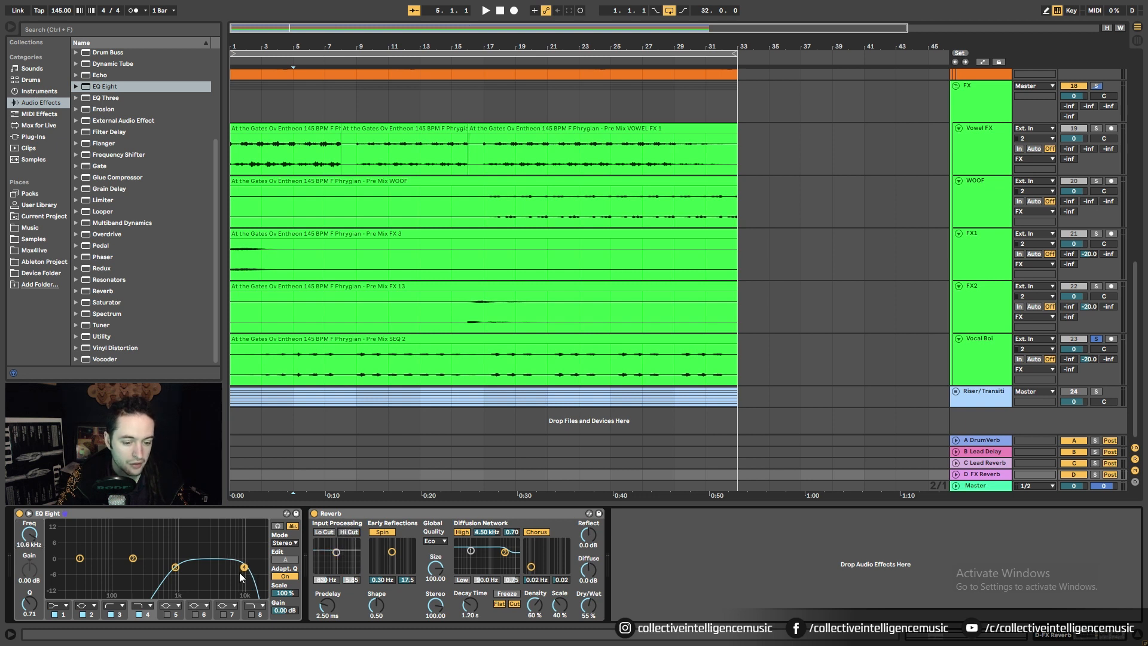
Step: Copy the EQ Eight to after the Reverb and set the Reverb's quality to High
{"action": "left_click", "coordinate": [182, 515]}
{"action": "left_click_drag", "start_coordinate": [101, 517], "coordinate": [627, 546]}
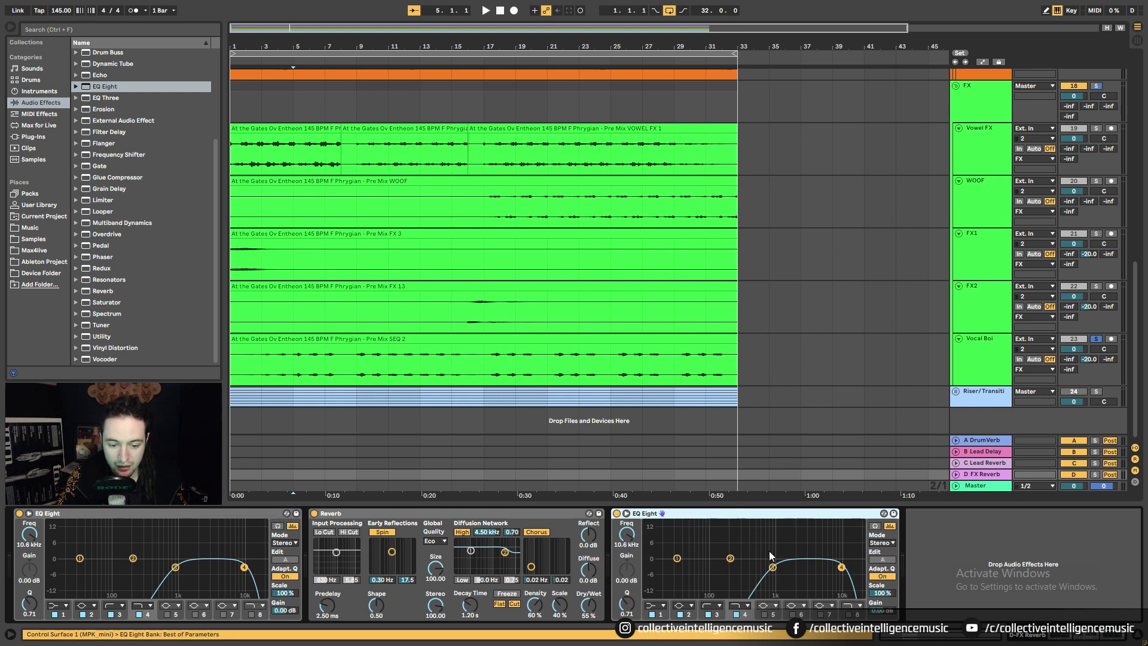
{"action": "left_click", "coordinate": [438, 541]}
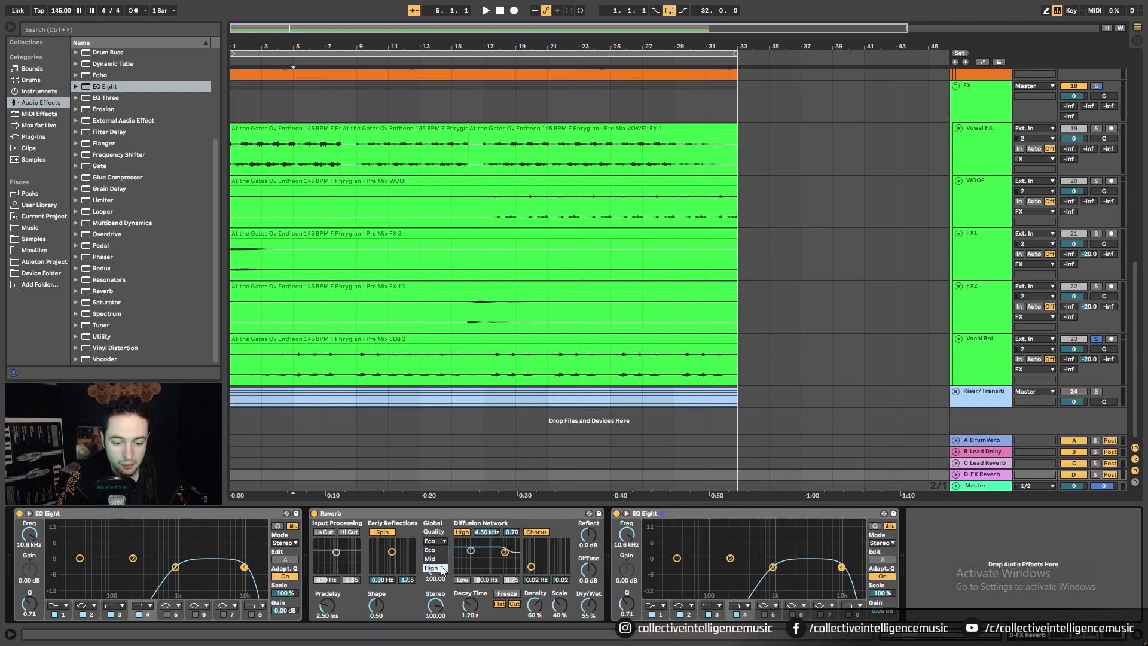
Step: Raise Vocal Boi's Lead Reverb send to 0 dB and play it with the FX Reverb's Dry/Wet set to 100%
{"action": "left_click_drag", "start_coordinate": [1111, 359], "coordinate": [1113, 350]}
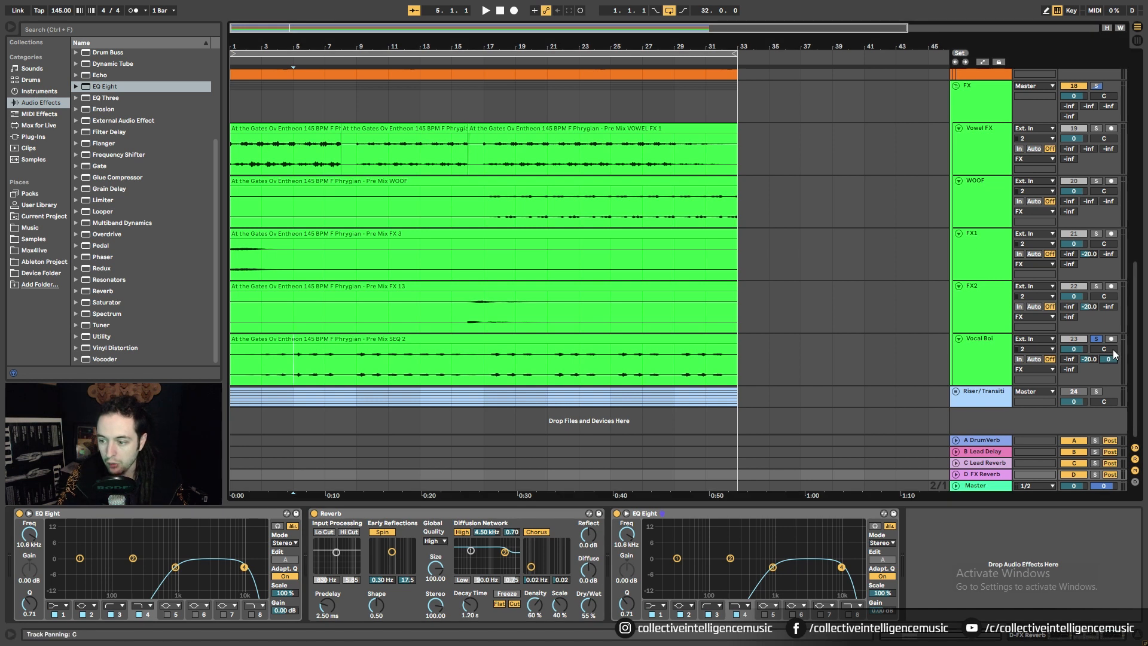
{"action": "left_click", "coordinate": [359, 377]}
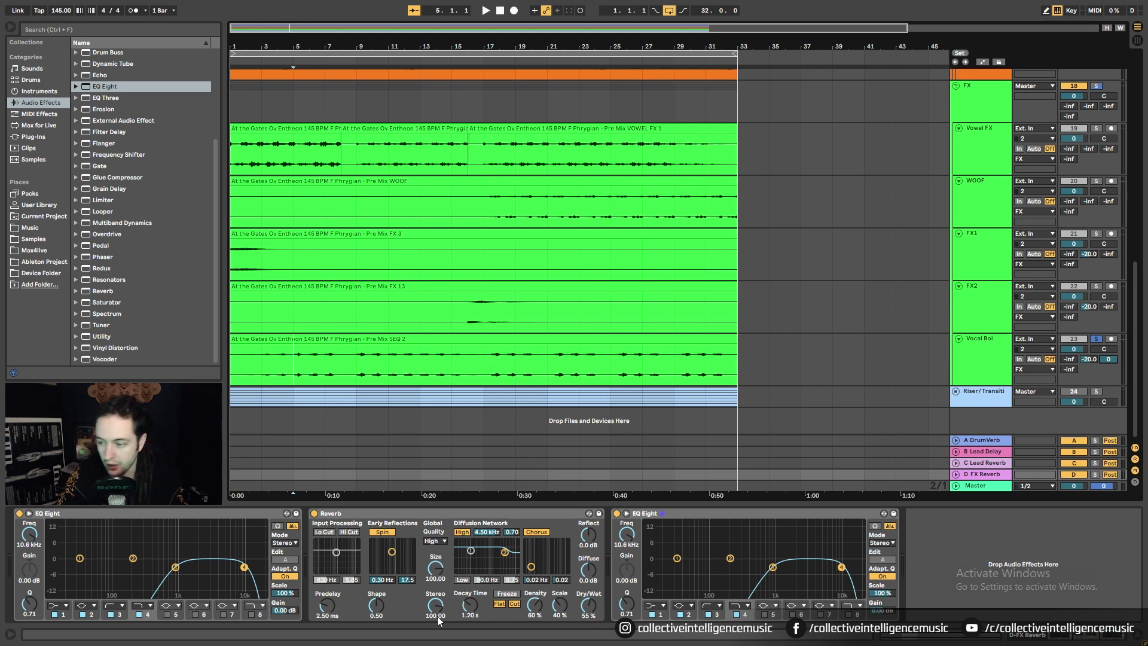
{"action": "key", "text": "space"}
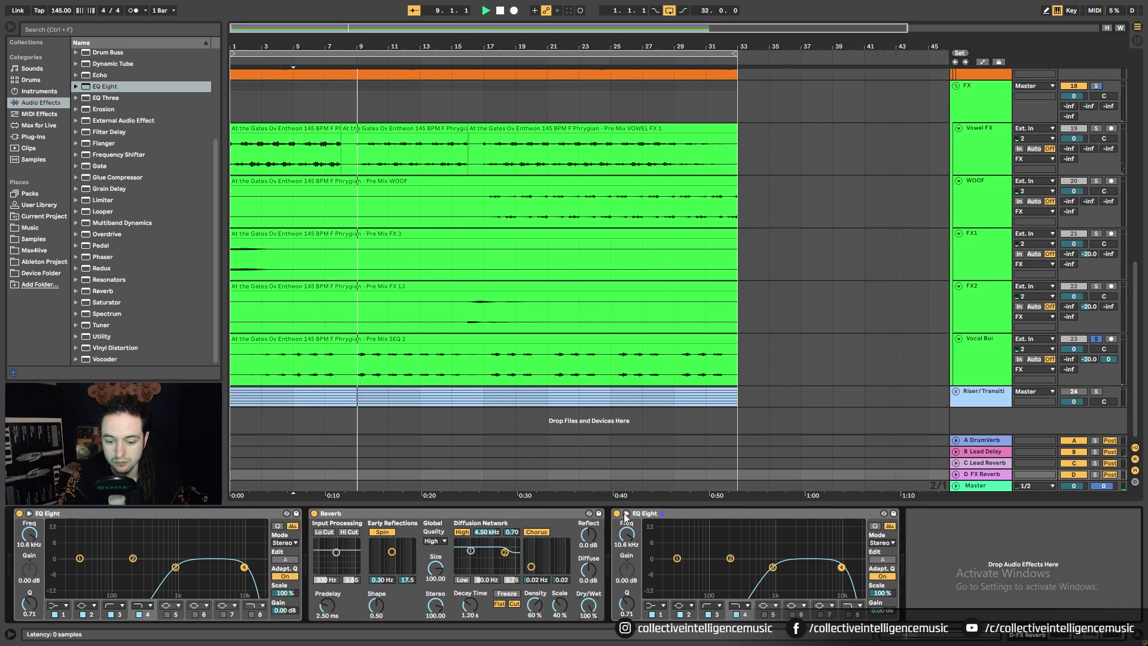
Step: Set Vocal Boi's Lead Reverb send to -10 dB during playback
{"action": "left_click", "coordinate": [1110, 360]}
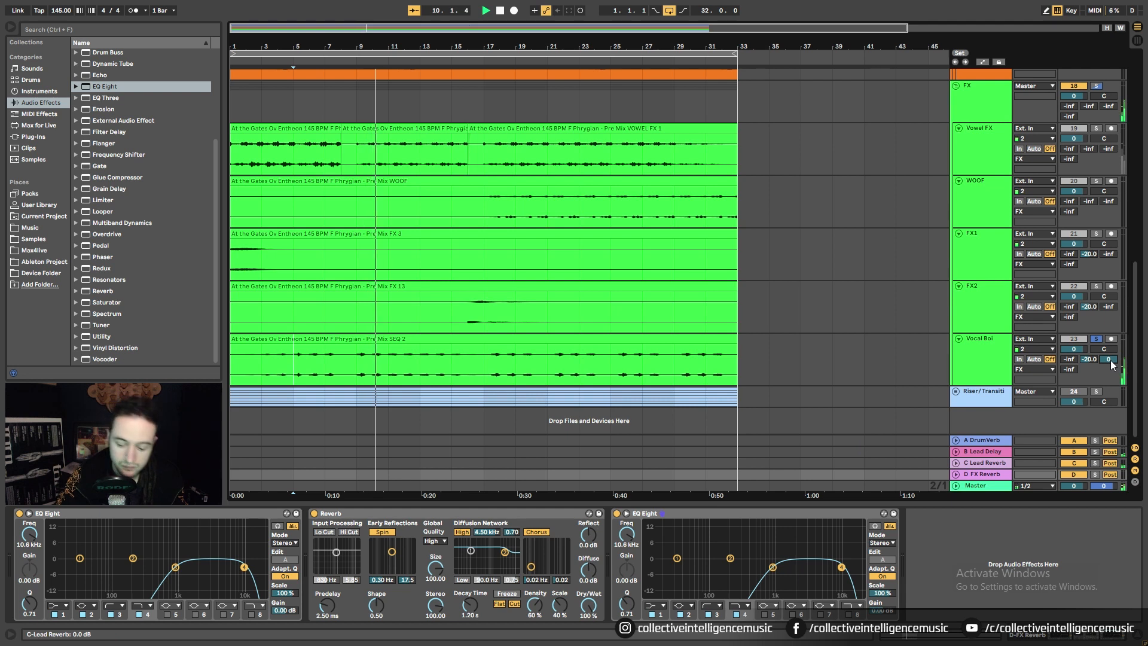
{"action": "type", "text": "-10"}
{"action": "key", "text": "Return"}
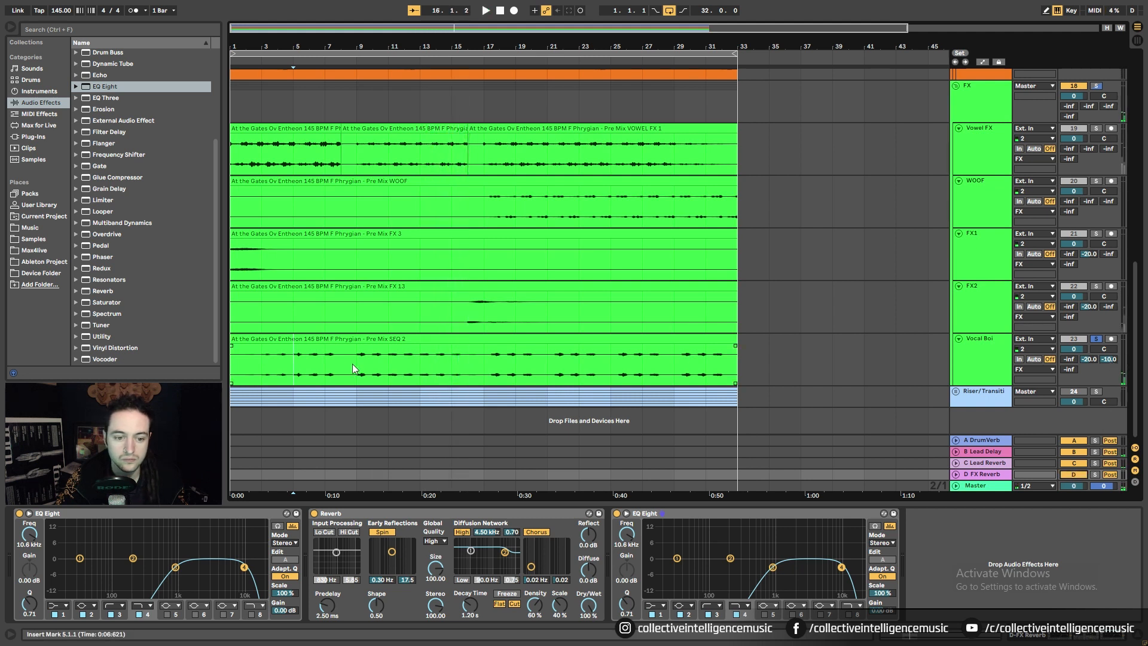
Step: Loop bars 9 to 11 of the Vocal Boi clip and compare the sound with the FX Reverb return off and on
{"action": "key", "text": "ctrl+l"}
{"action": "key", "text": "space"}
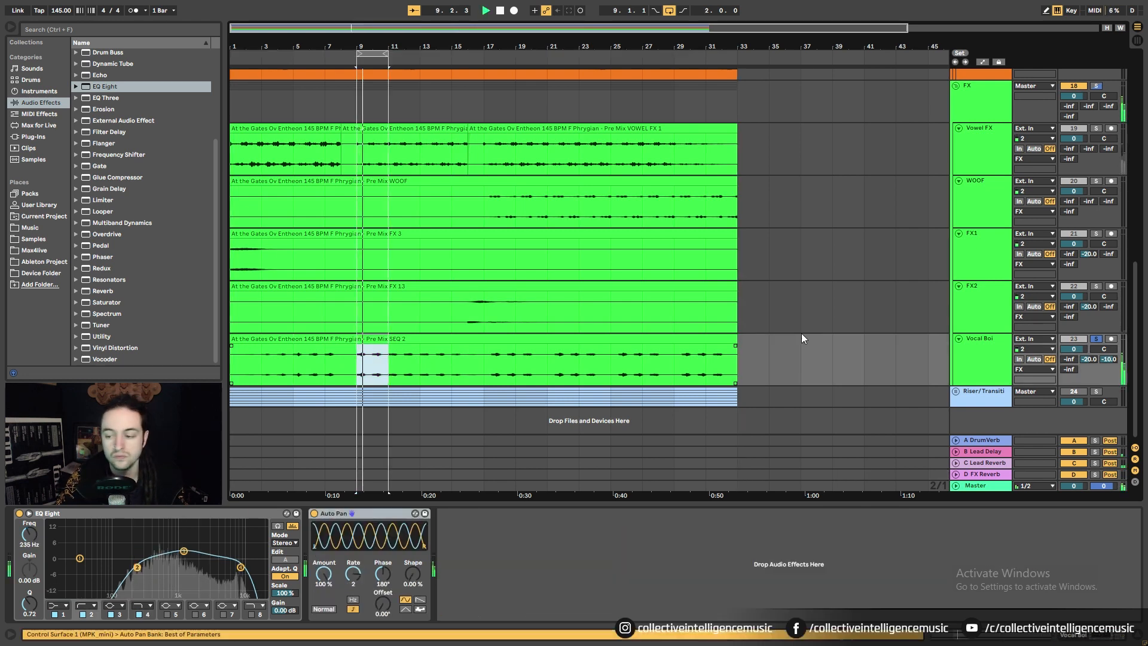
{"action": "left_click", "coordinate": [1070, 472]}
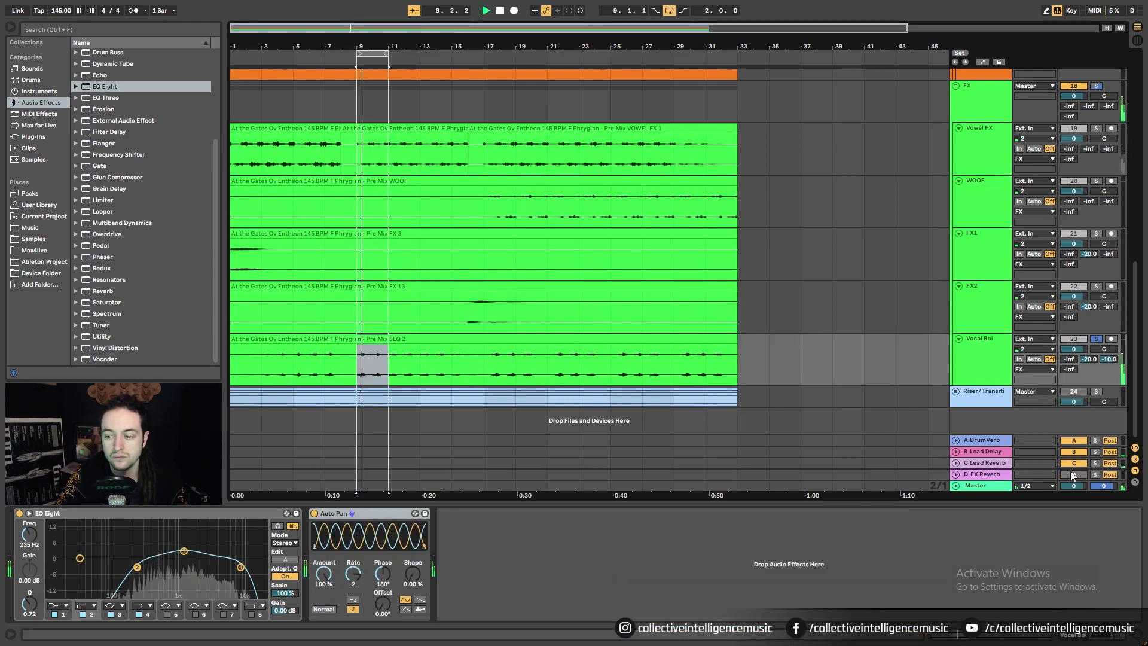
{"action": "left_click", "coordinate": [1071, 472]}
Step: Raise Vocal Boi's Lead Reverb send to 0 dB and set the FX Reverb's Decay Time to 4.15 s
{"action": "left_click_drag", "start_coordinate": [1108, 360], "coordinate": [1108, 335]}
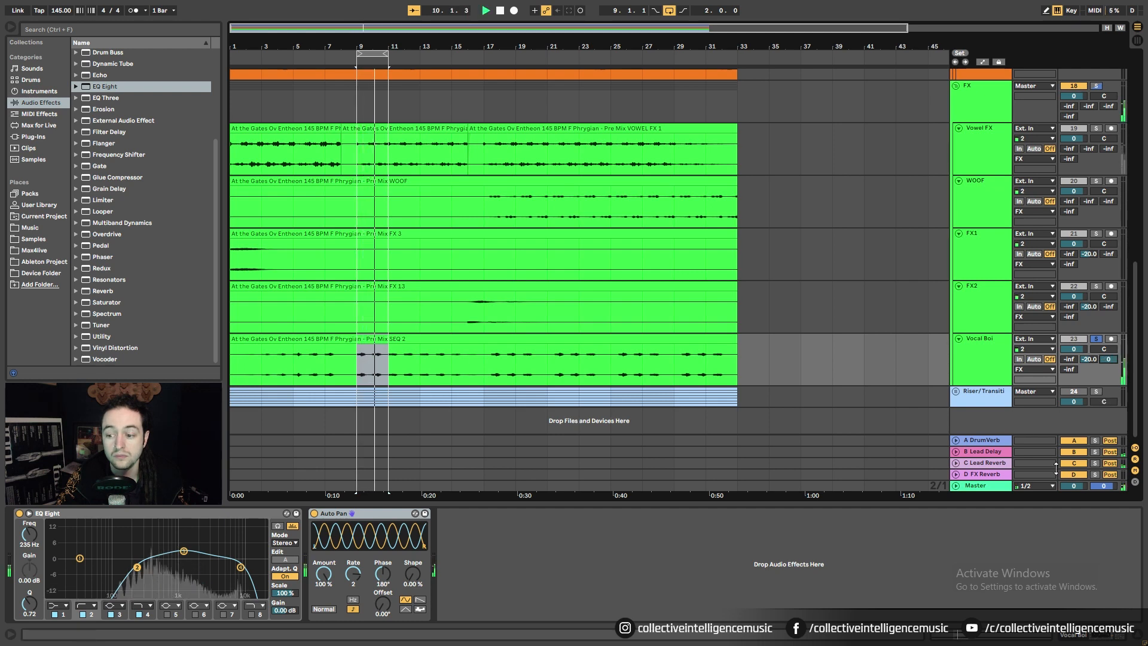
{"action": "left_click", "coordinate": [992, 476]}
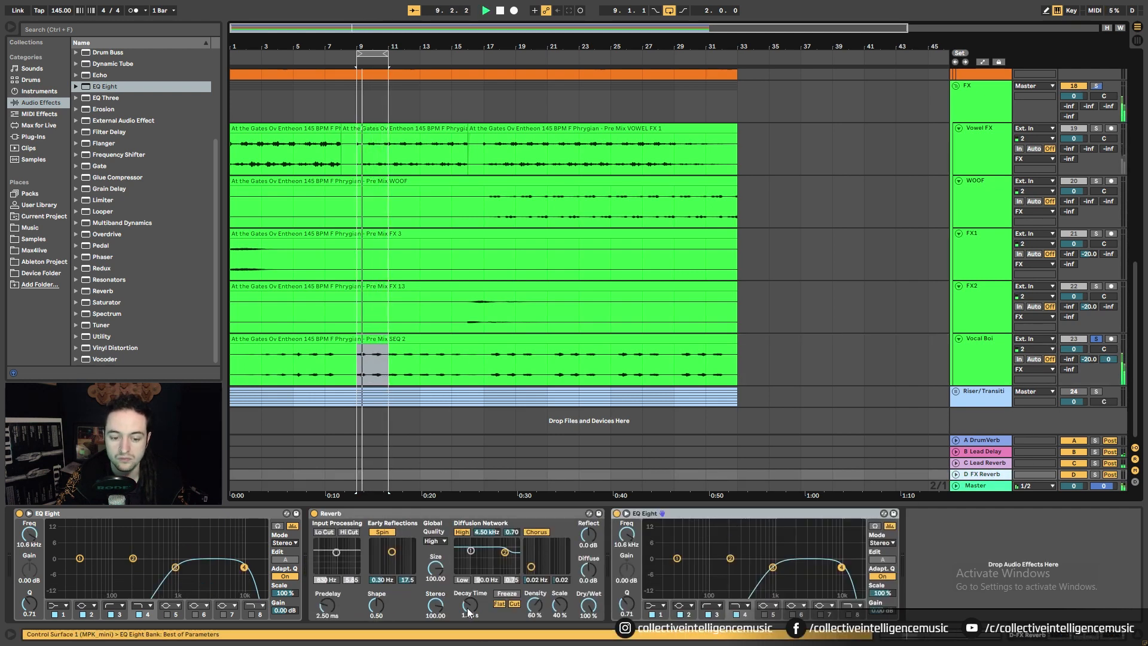
{"action": "left_click_drag", "start_coordinate": [471, 607], "coordinate": [470, 583]}
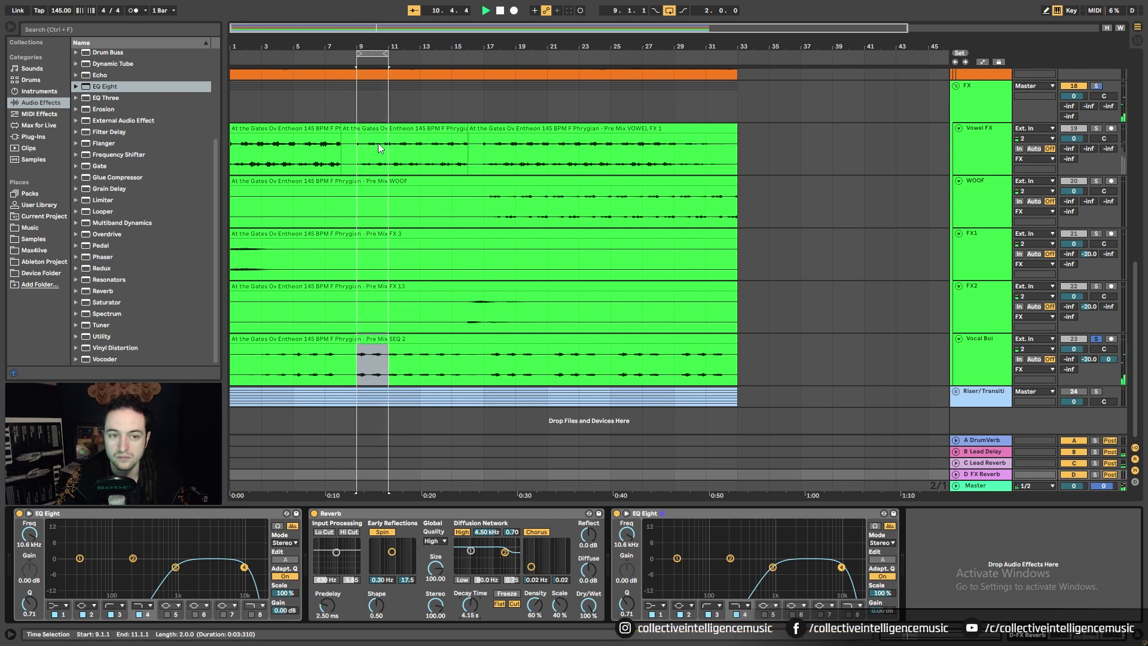
Step: Extend the loop to bar 13 and solo the FX Reverb return to listen to it alone
{"action": "left_click_drag", "start_coordinate": [386, 54], "coordinate": [418, 54]}
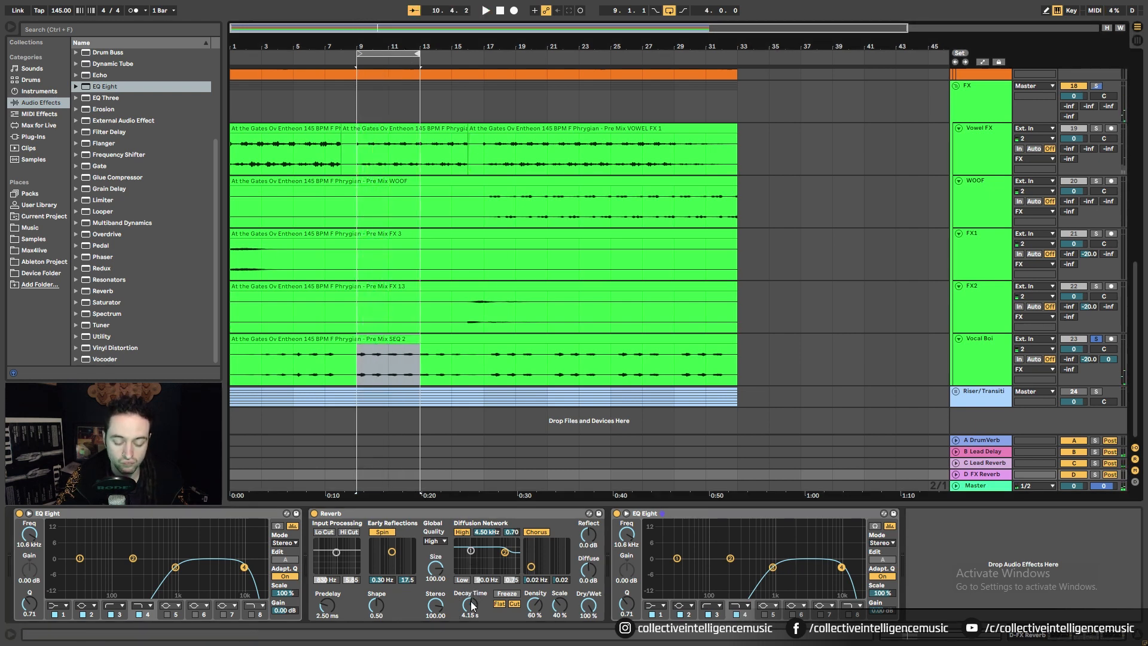
{"action": "left_click", "coordinate": [1095, 475]}
{"action": "key", "text": "space"}
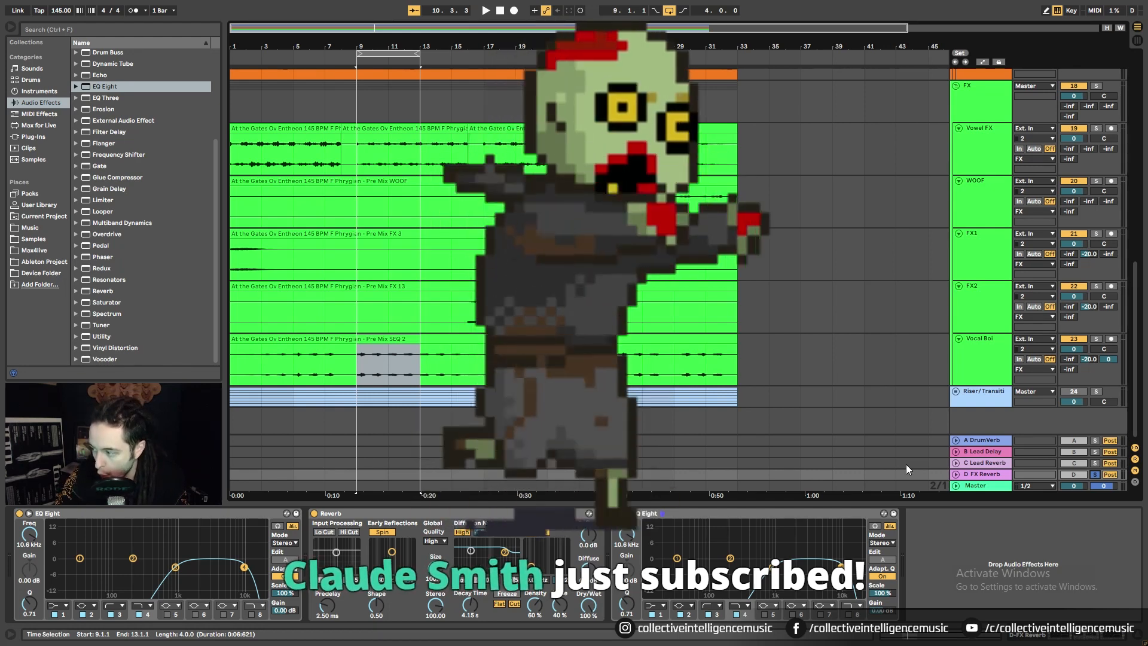
Step: Solo Vocal Boi and lower its FX Reverb send to -15 dB during playback
{"action": "key", "text": "space"}
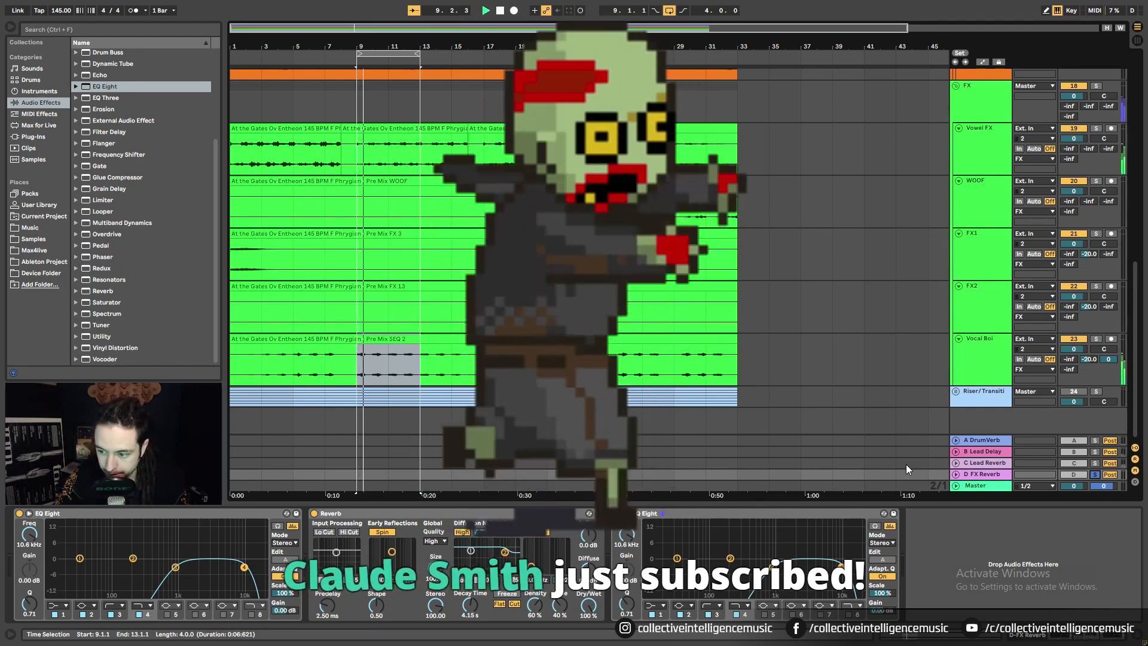
{"action": "left_click", "coordinate": [1097, 339]}
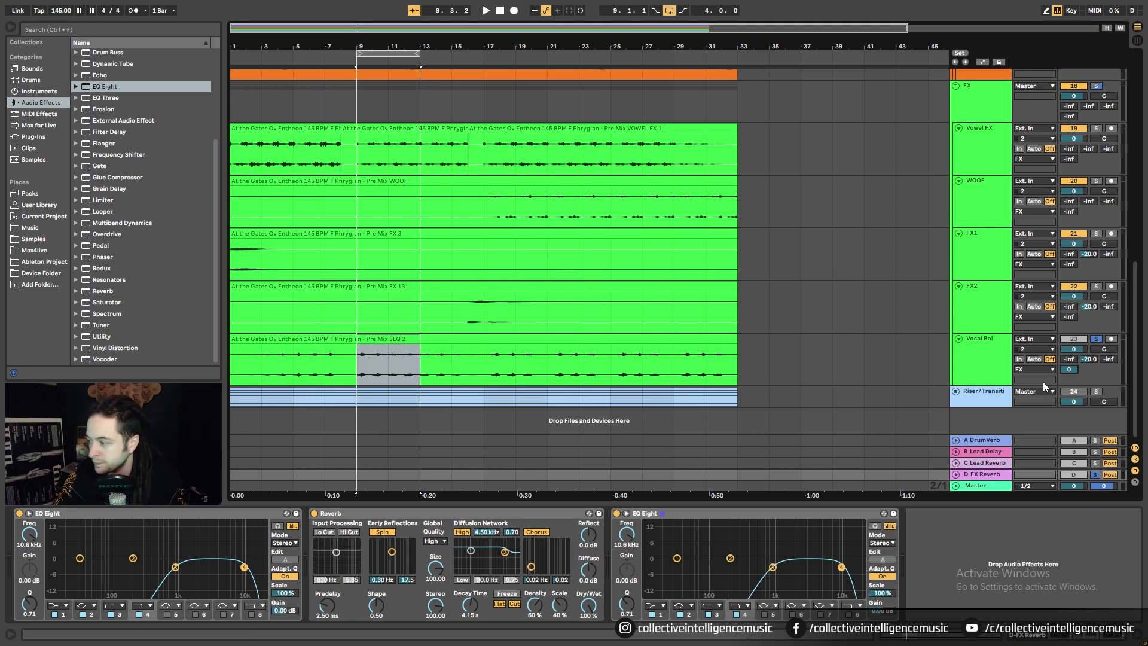
{"action": "key", "text": "space"}
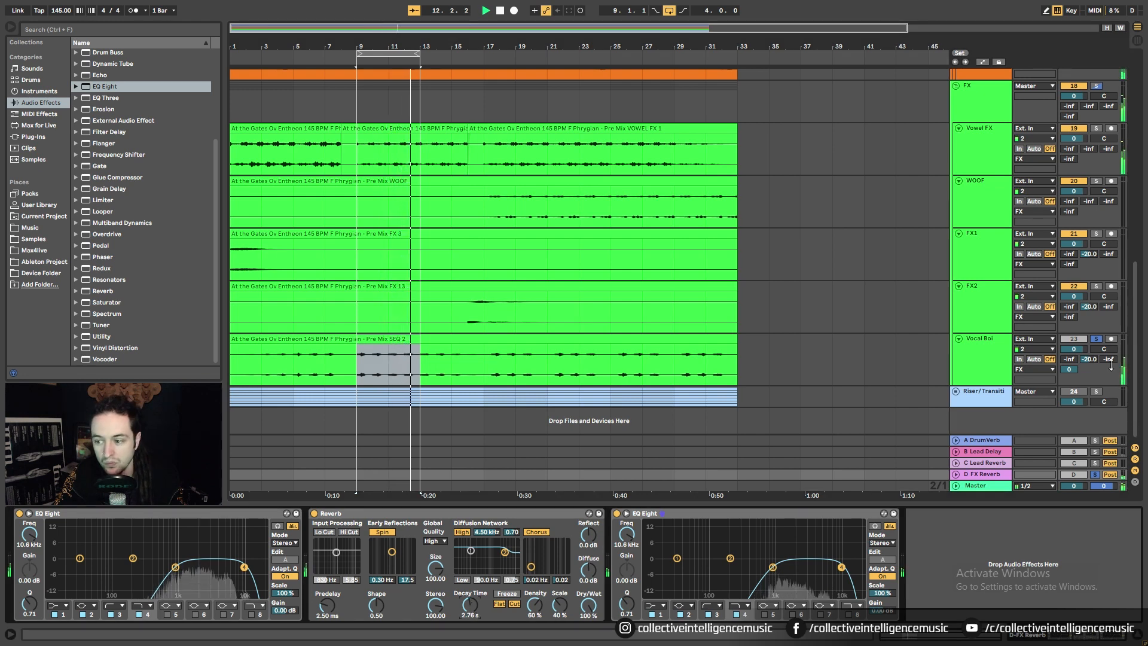
{"action": "left_click_drag", "start_coordinate": [1069, 370], "coordinate": [1069, 393]}
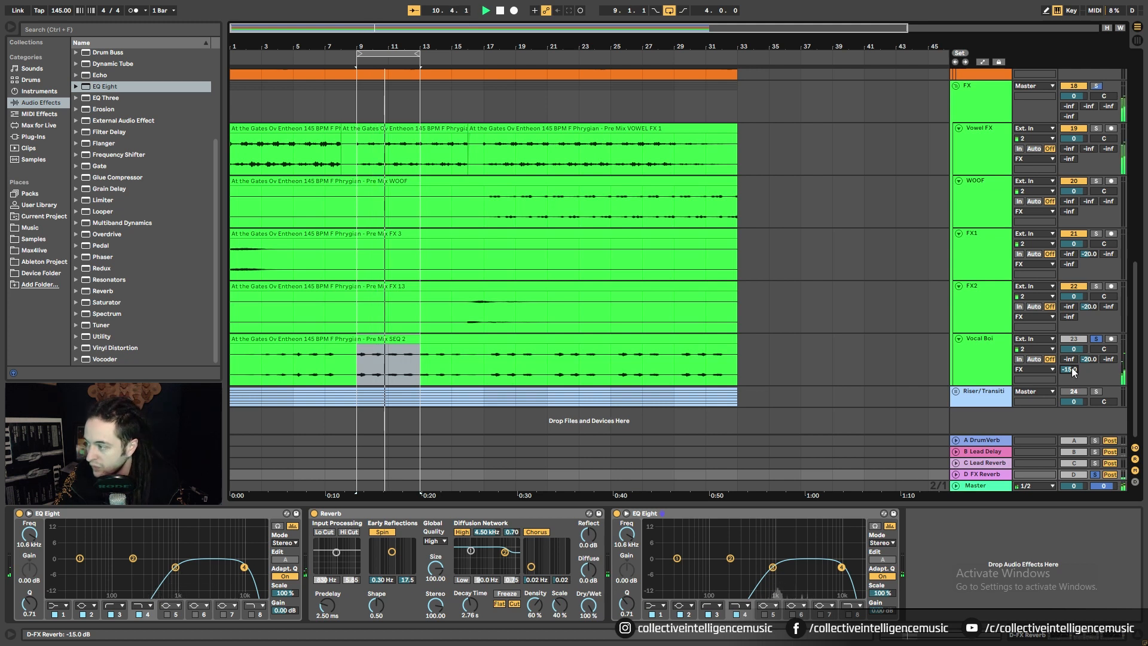
Step: Raise Vocal Boi's FX Reverb send to -10 dB and compare the sound with the FX Reverb return off and on
{"action": "left_click", "coordinate": [1097, 339]}
{"action": "left_click", "coordinate": [1097, 339]}
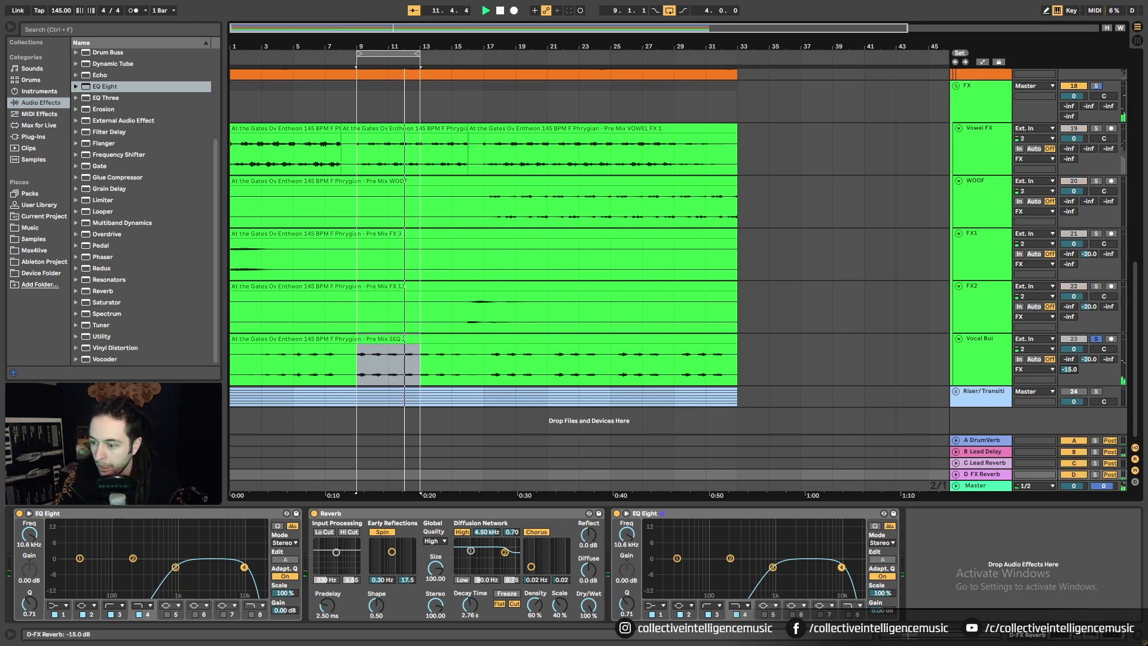
{"action": "mouse_move", "coordinate": [1069, 370]}
{"action": "left_mouse_down"}
{"action": "mouse_move", "coordinate": [1070, 360]}
{"action": "mouse_move", "coordinate": [1072, 372]}
{"action": "left_mouse_up"}
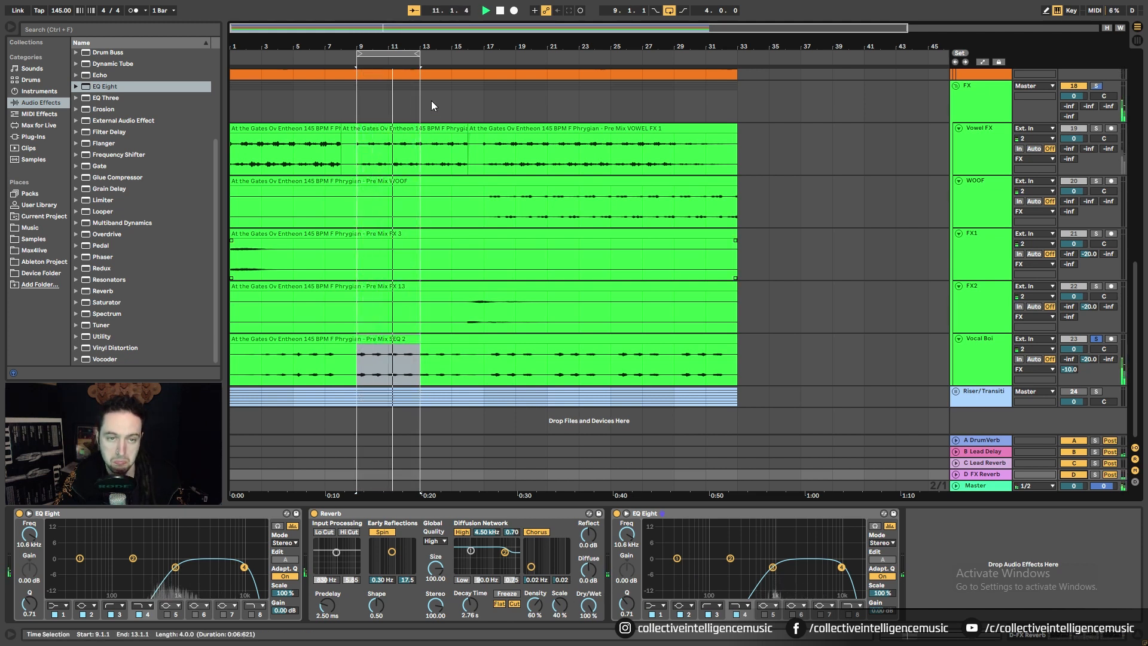
{"action": "left_click", "coordinate": [1072, 474]}
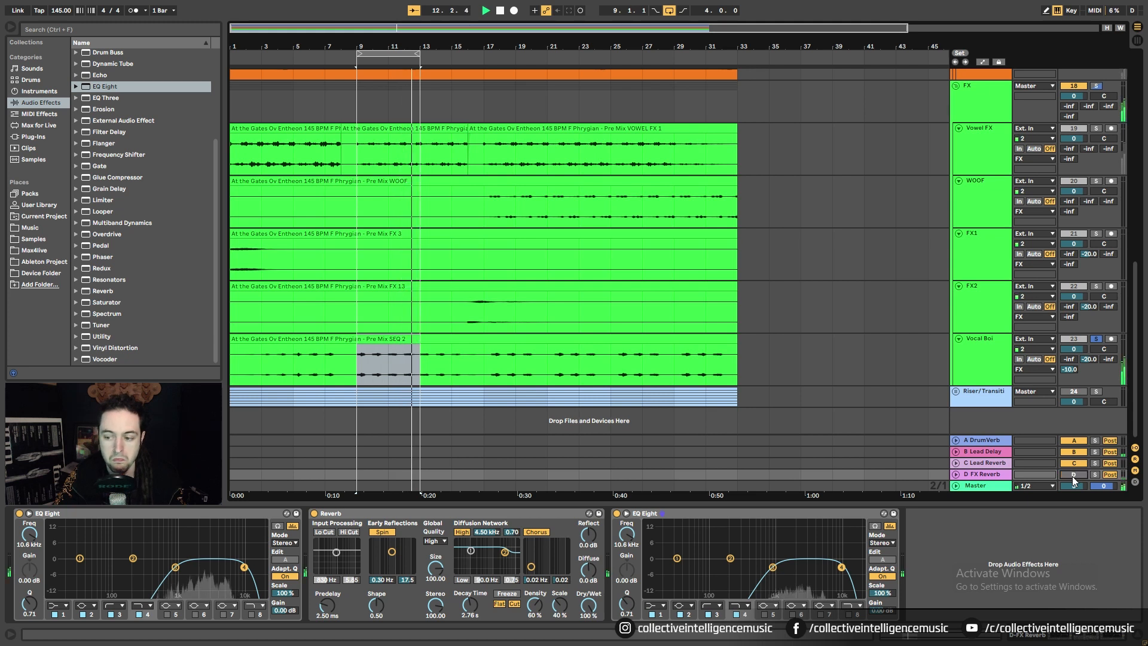
{"action": "left_click", "coordinate": [1073, 474]}
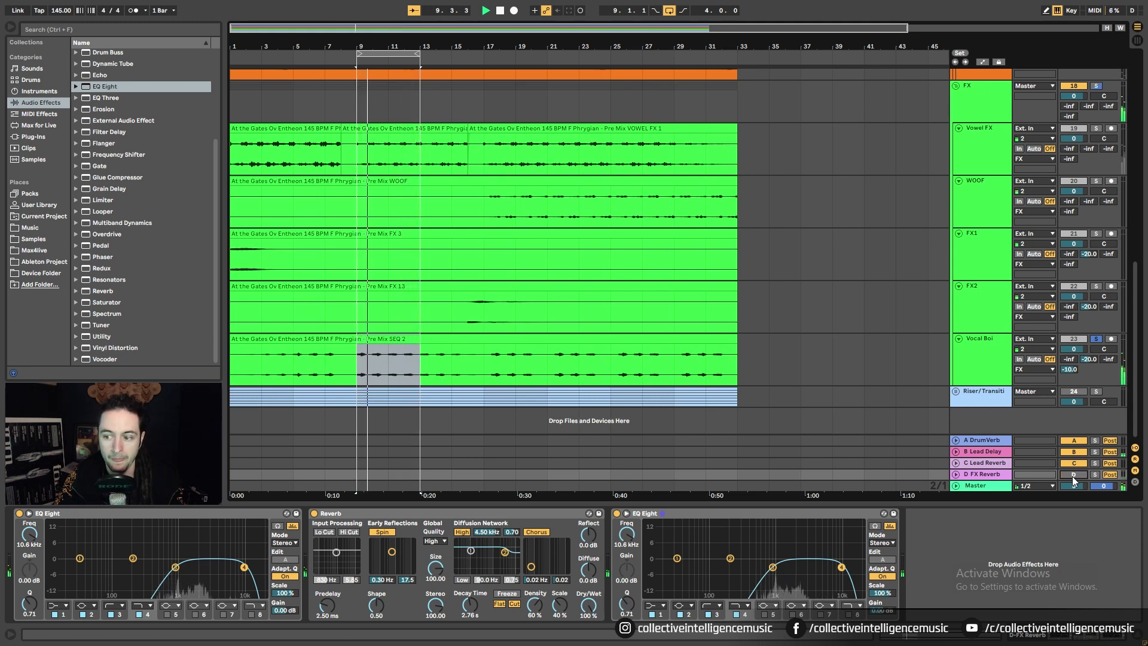
Step: Solo Vowel FX, try its Lead Delay send at -20 dB and settle on -30 dB
{"action": "left_click", "coordinate": [1092, 149]}
{"action": "type", "text": "-20"}
{"action": "key", "text": "Return"}
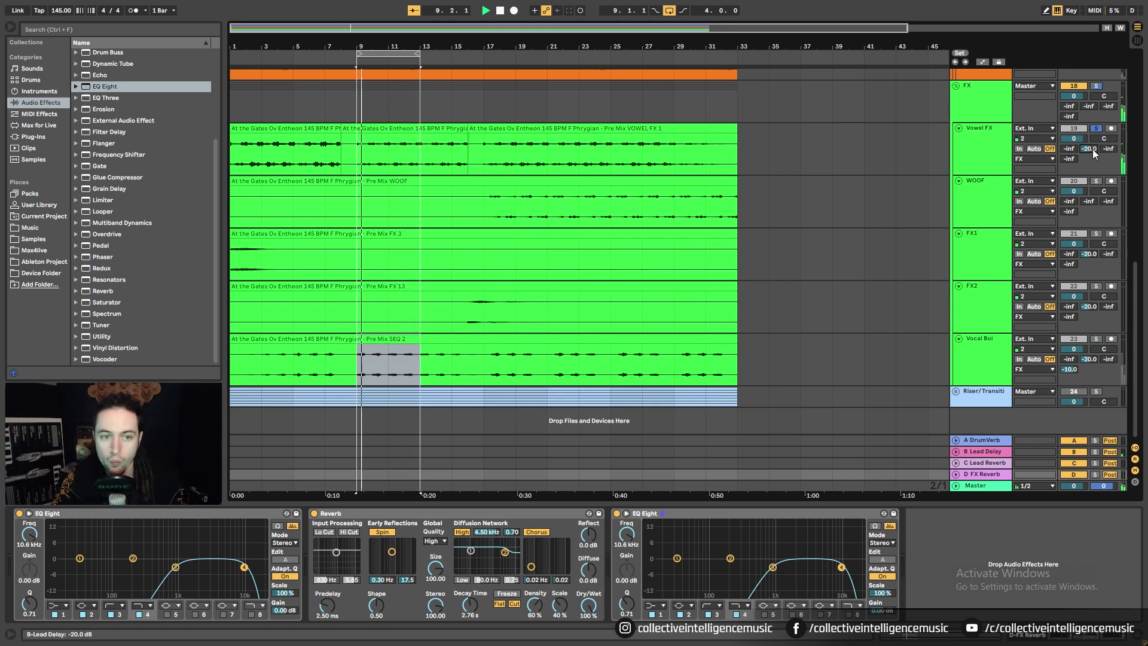
{"action": "left_click", "coordinate": [1092, 149]}
{"action": "type", "text": "-"}
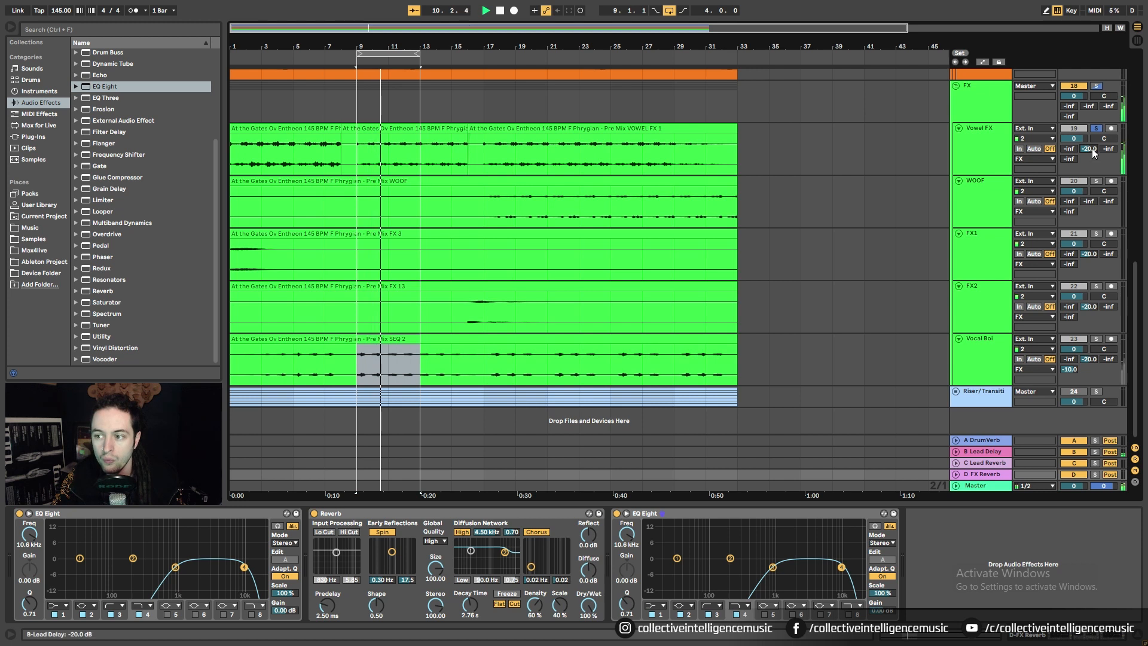
{"action": "type", "text": "30"}
{"action": "key", "text": "Return"}
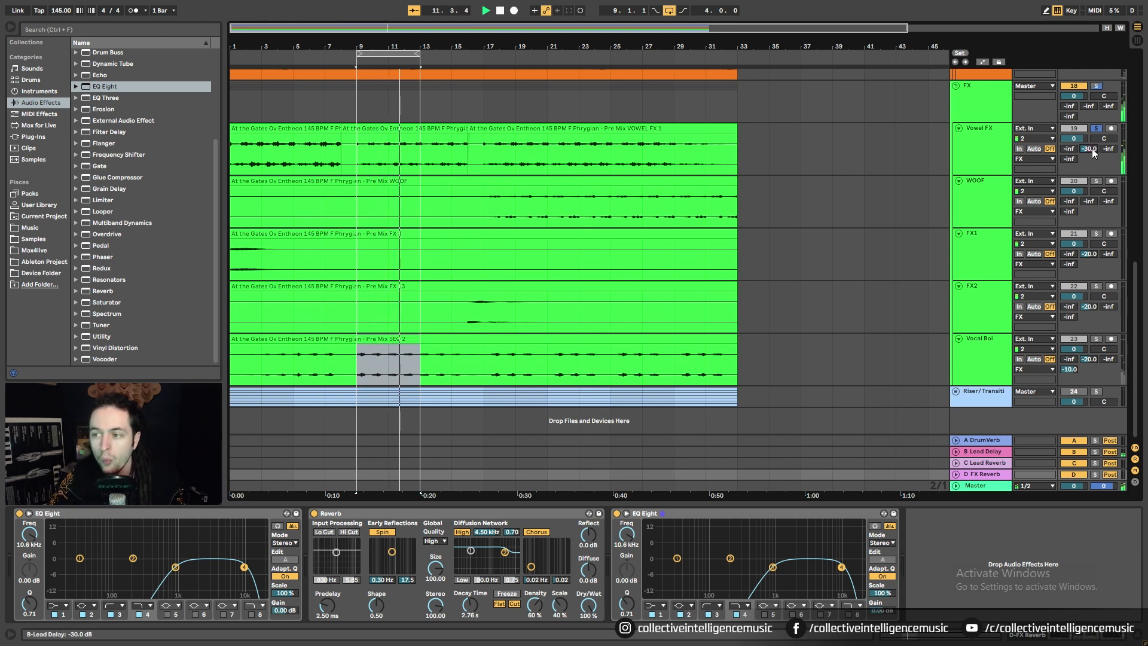
Step: Try Vowel FX's FX Reverb send at -10 dB and -15 dB, and settle on -20 dB
{"action": "left_click", "coordinate": [1075, 159]}
{"action": "type", "text": "-"}
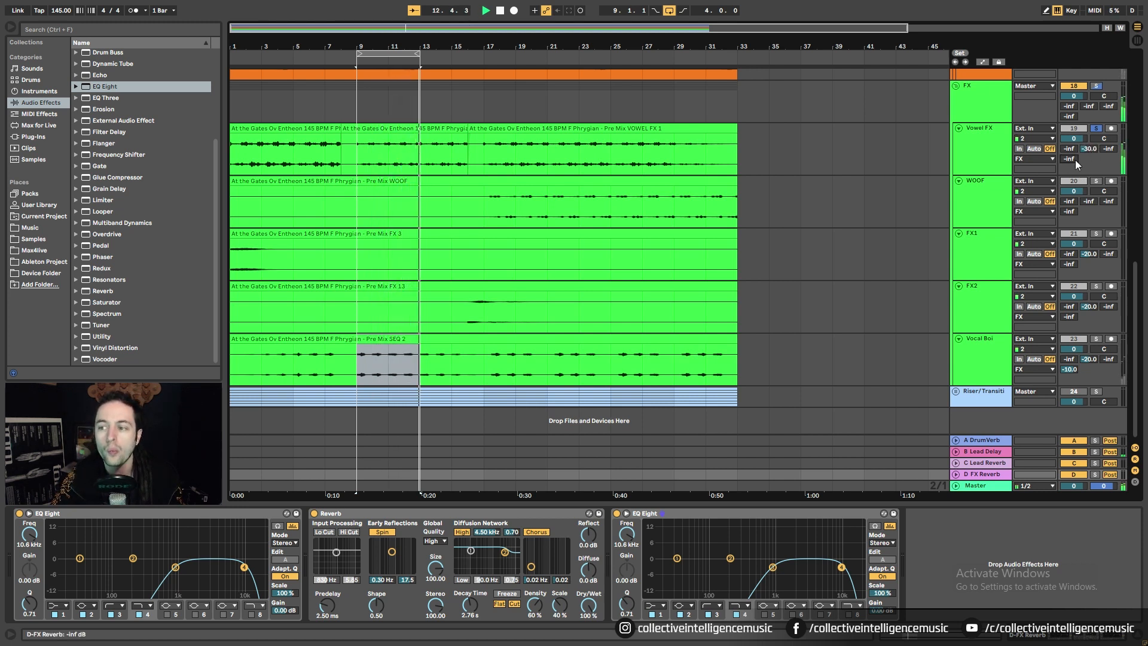
{"action": "type", "text": "10"}
{"action": "key", "text": "Return"}
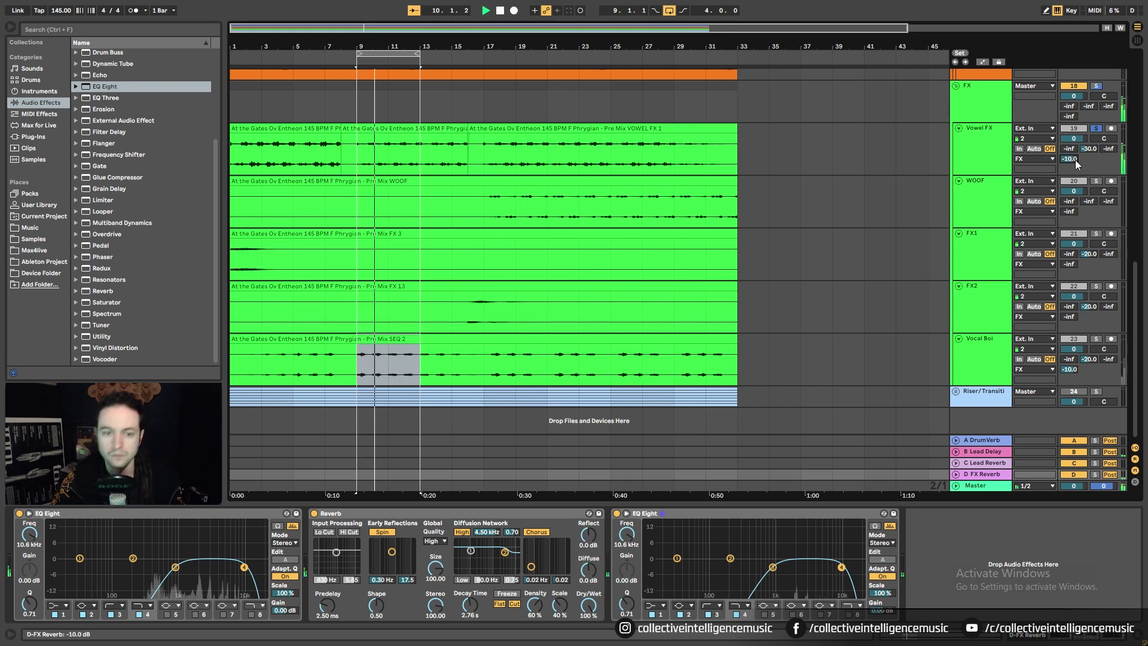
{"action": "left_click", "coordinate": [1073, 160]}
{"action": "type", "text": "-15"}
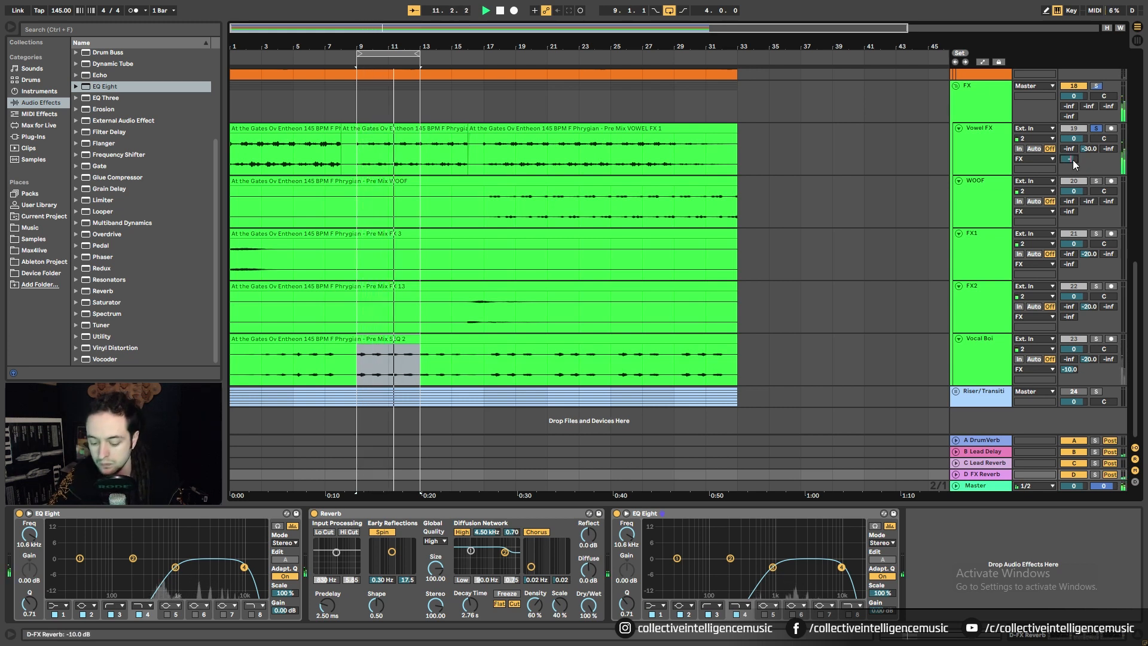
{"action": "key", "text": "Return"}
{"action": "left_click", "coordinate": [1073, 160]}
{"action": "type", "text": "-20"}
{"action": "key", "text": "Return"}
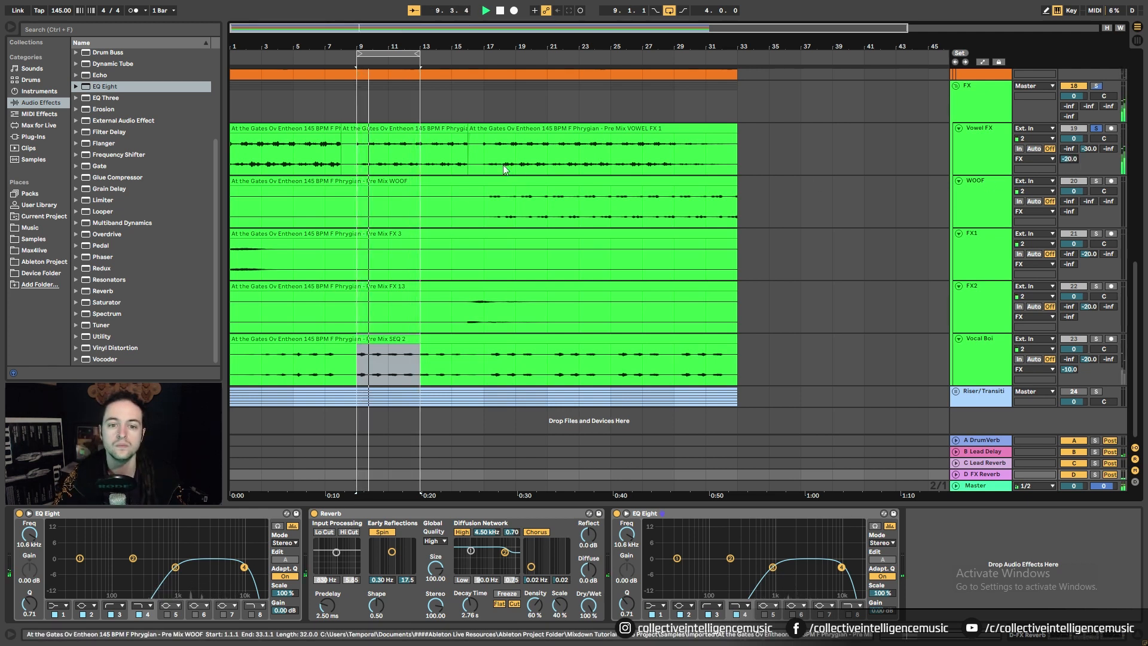
Step: Move the loop to bars 17 to 21 and play the soloed WOOF track from bar 17
{"action": "left_click_drag", "start_coordinate": [410, 54], "coordinate": [550, 80]}
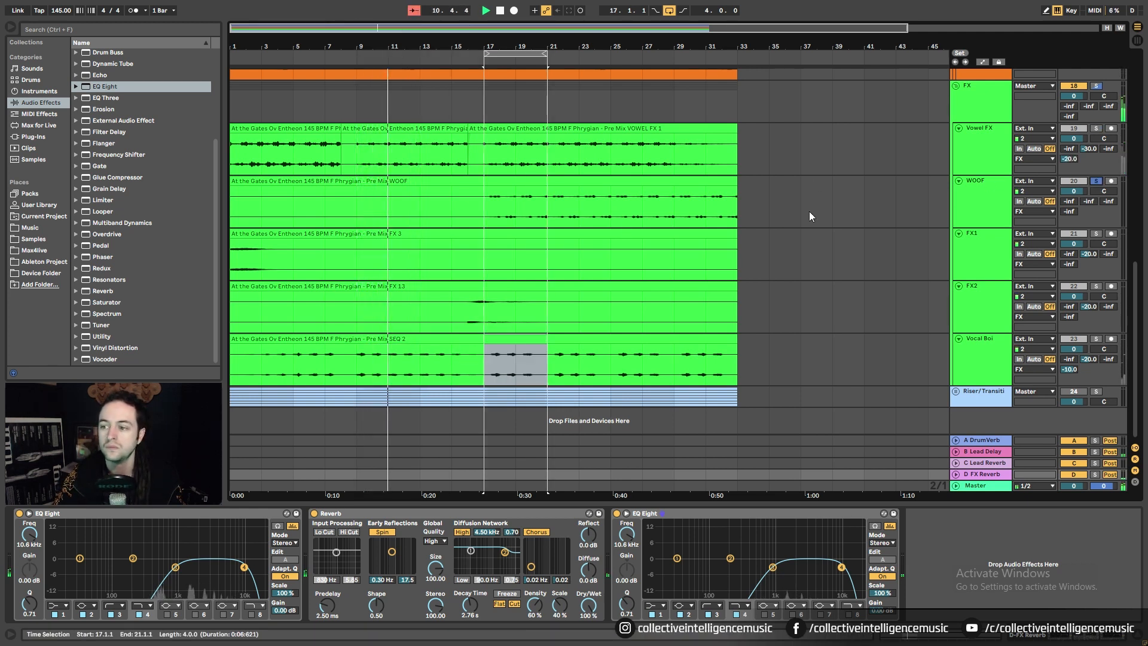
{"action": "left_click", "coordinate": [484, 212]}
{"action": "key", "text": "space"}
{"action": "key", "text": "space"}
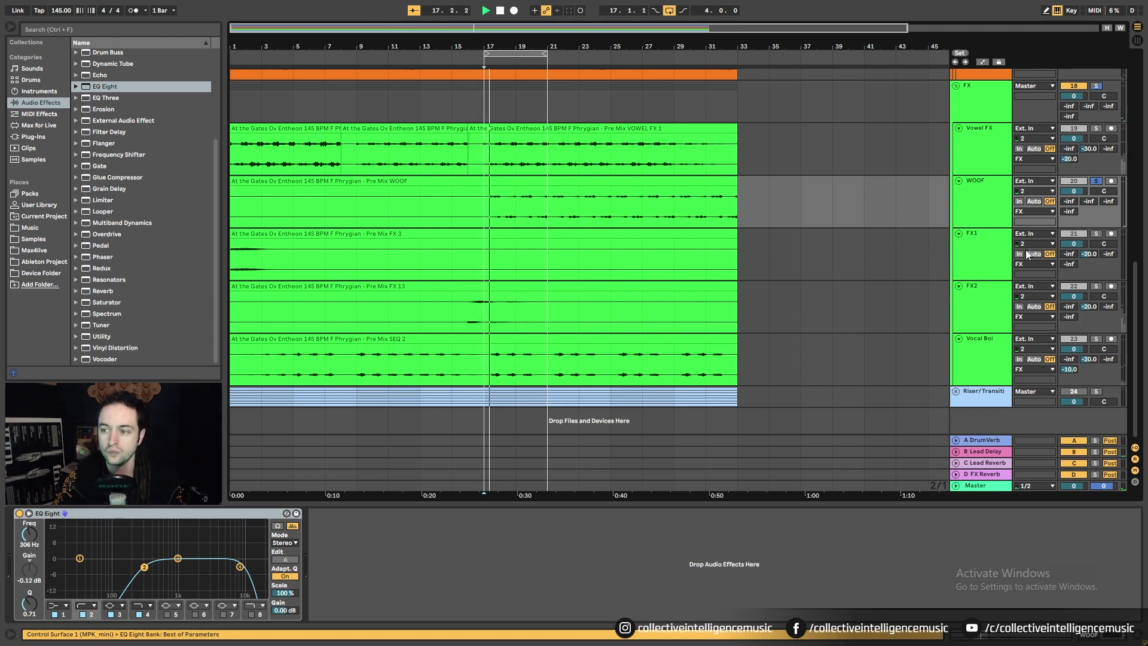
Step: Set WOOF's Lead Delay send to -30 dB and restart playback
{"action": "left_click", "coordinate": [1092, 202]}
{"action": "type", "text": "-"}
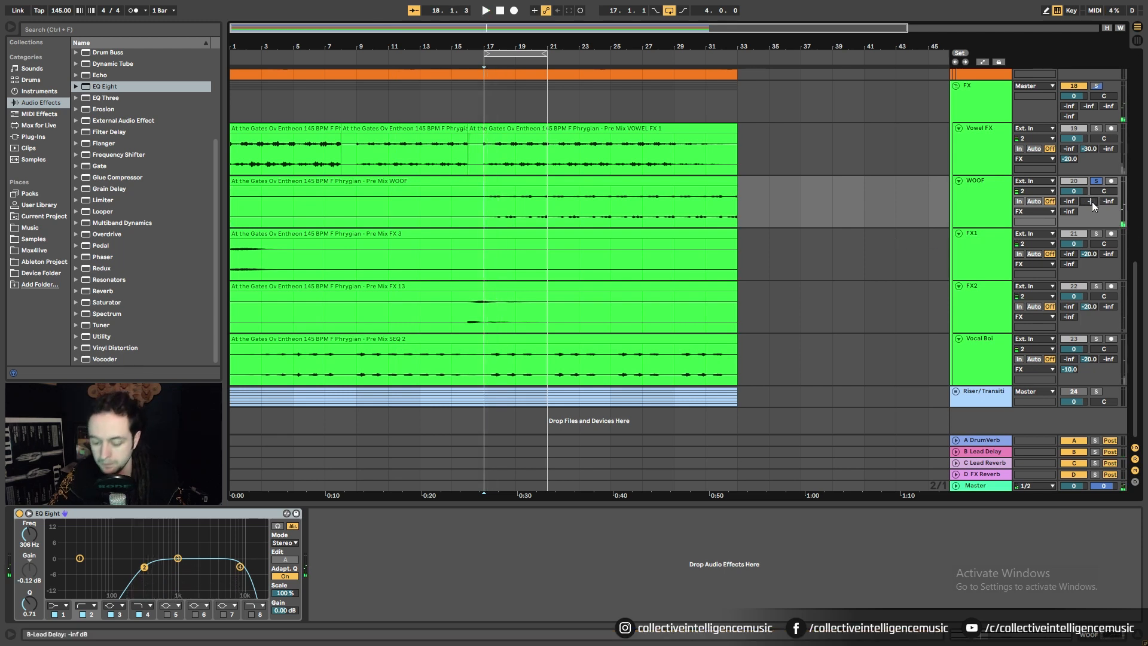
{"action": "type", "text": "30"}
{"action": "key", "text": "Return"}
{"action": "key", "text": "space"}
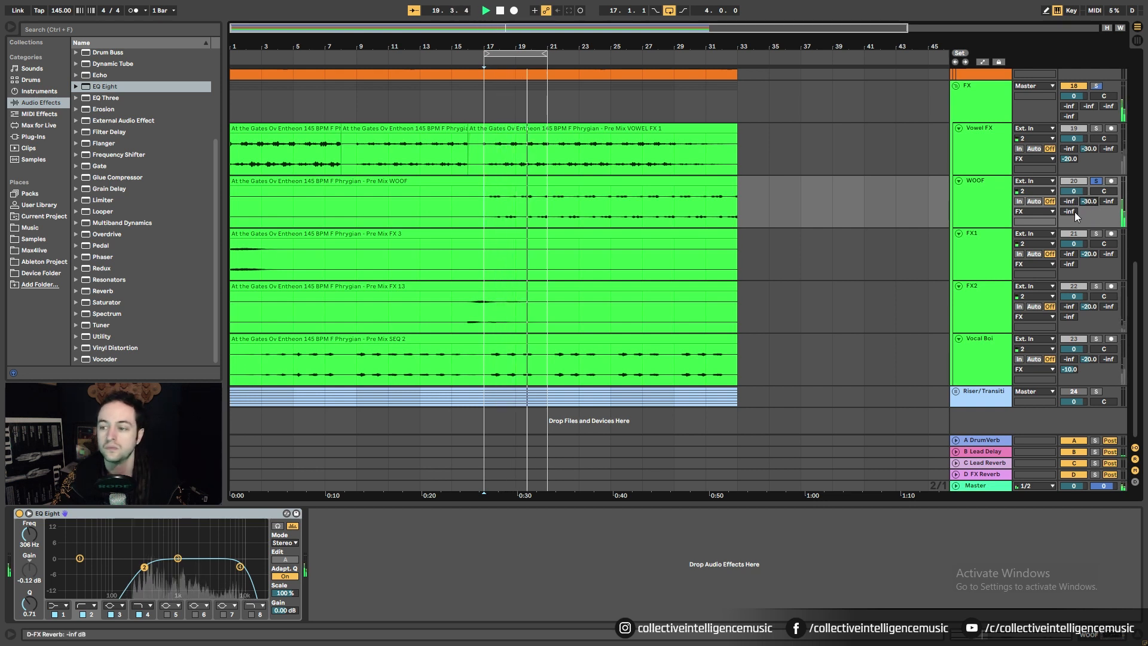
Step: Try WOOF's FX Reverb send at -10 dB during playback and lower it to -20 dB
{"action": "left_click", "coordinate": [1075, 212]}
{"action": "type", "text": "-10"}
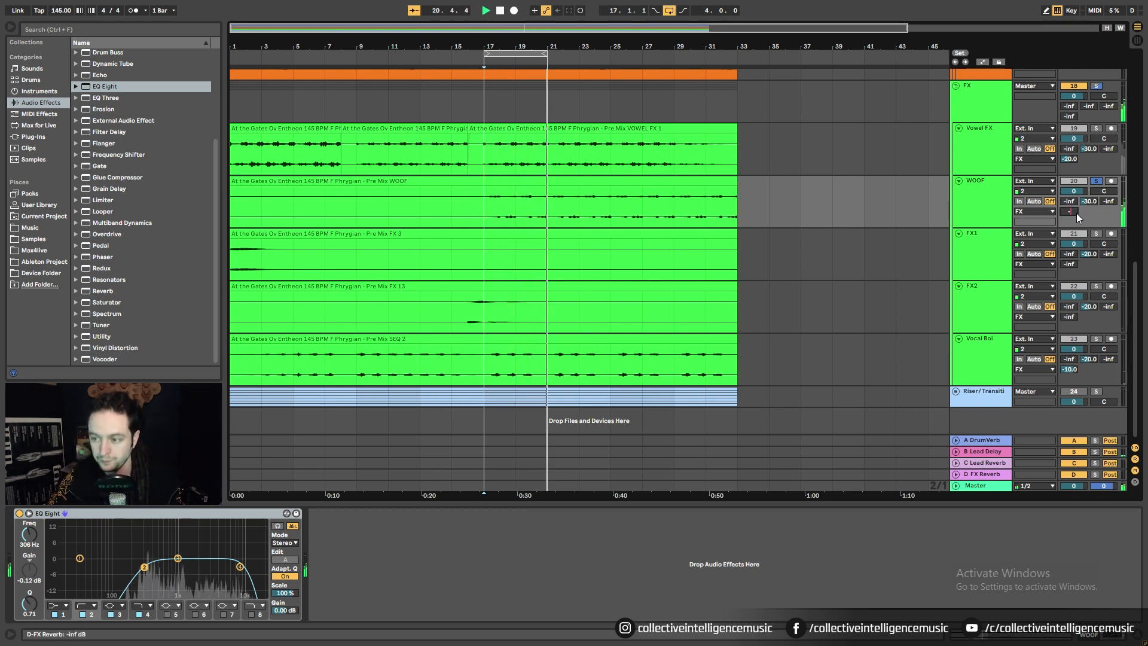
{"action": "key", "text": "Return"}
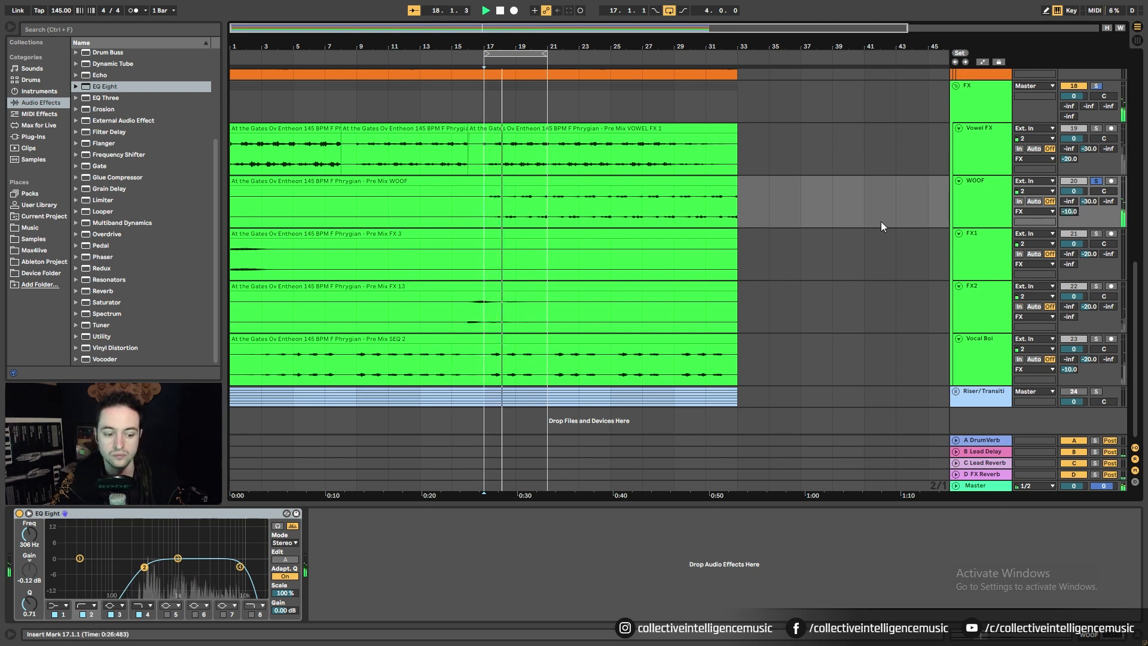
{"action": "left_click_drag", "start_coordinate": [1072, 210], "coordinate": [1072, 223]}
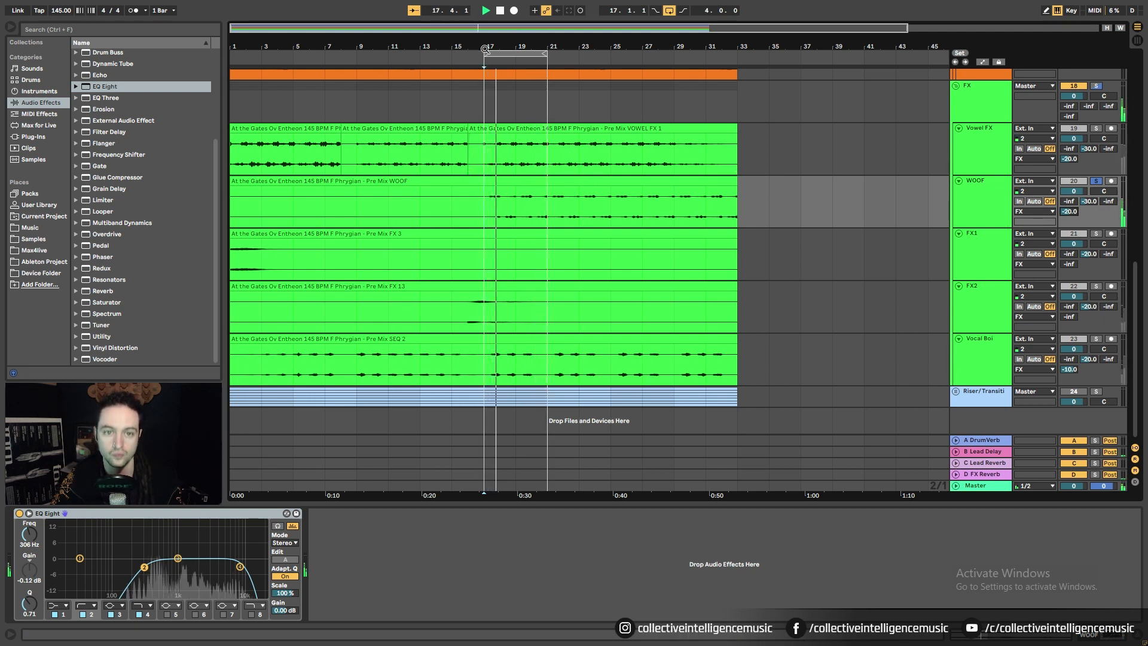
Step: Extend the loop start back to bar 15 and set the soloed FX2 track's FX Reverb send to -10 dB
{"action": "left_click_drag", "start_coordinate": [486, 54], "coordinate": [453, 54]}
{"action": "left_click", "coordinate": [1096, 286]}
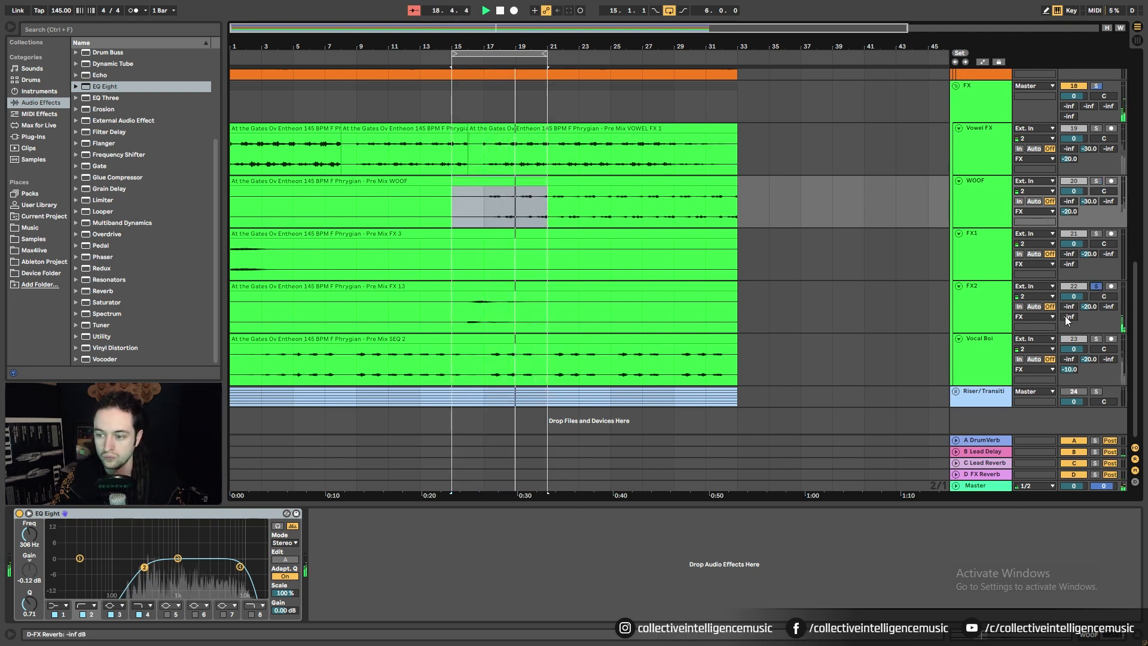
{"action": "left_click_drag", "start_coordinate": [1068, 317], "coordinate": [1068, 257]}
{"action": "left_click", "coordinate": [461, 322]}
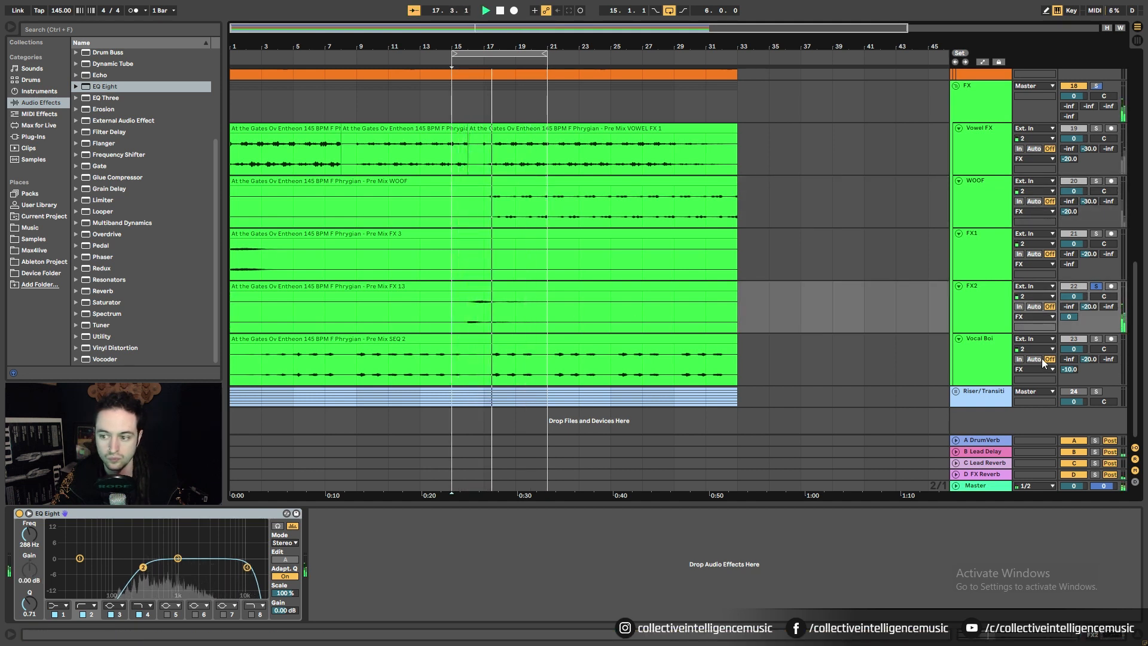
{"action": "left_click", "coordinate": [1069, 317]}
{"action": "type", "text": "-10"}
{"action": "key", "text": "Return"}
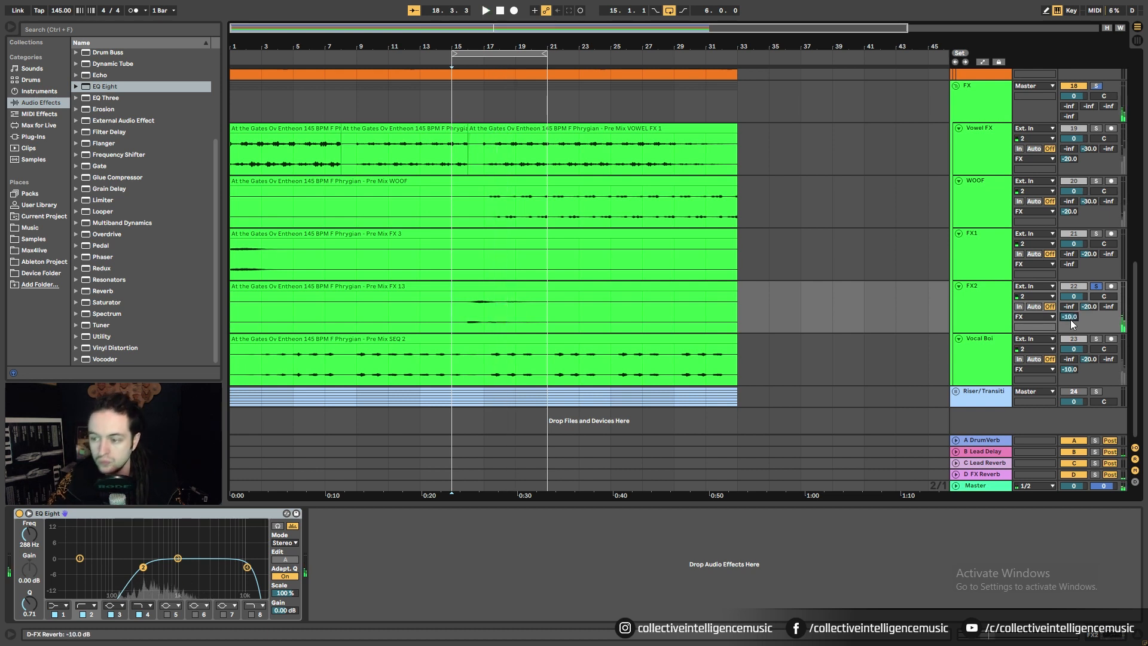
{"action": "left_click", "coordinate": [493, 314]}
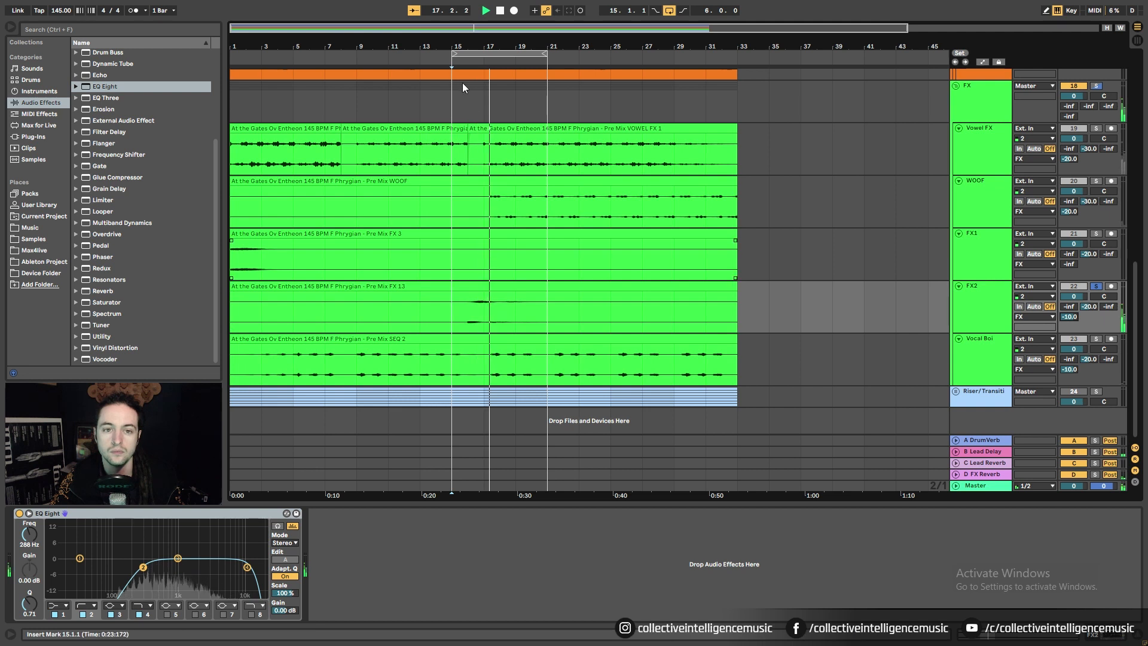
Step: Move the loop to bars 1 to 7 and set FX1's FX Reverb send to -10 dB, playing it back
{"action": "key", "text": "space"}
{"action": "left_click_drag", "start_coordinate": [481, 54], "coordinate": [259, 54]}
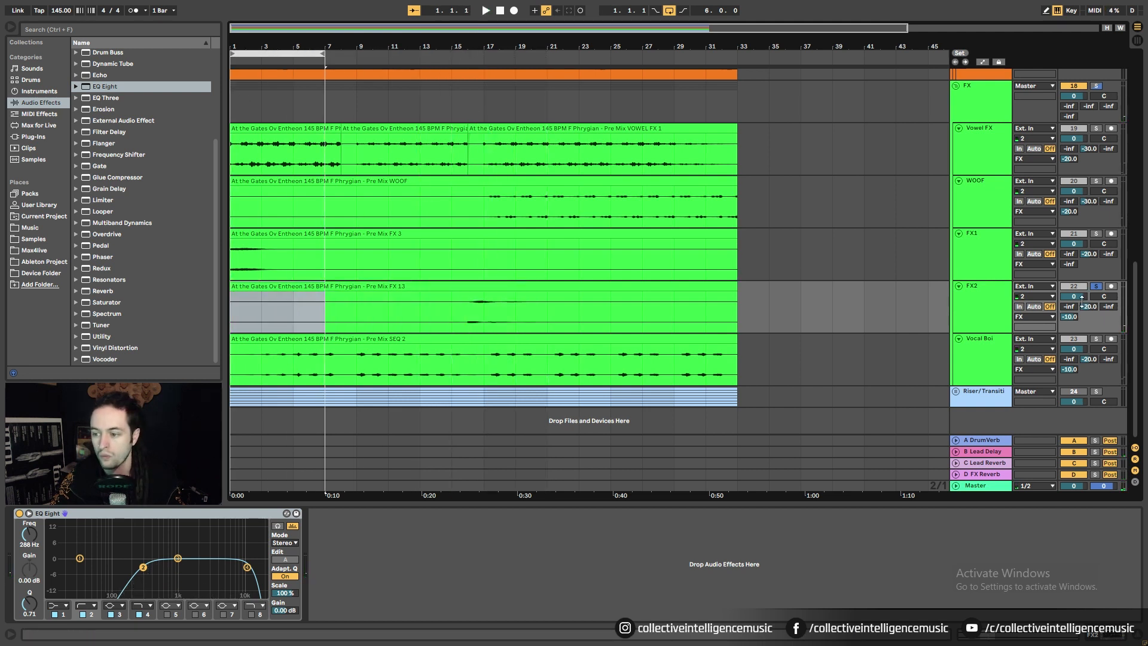
{"action": "key", "text": "space"}
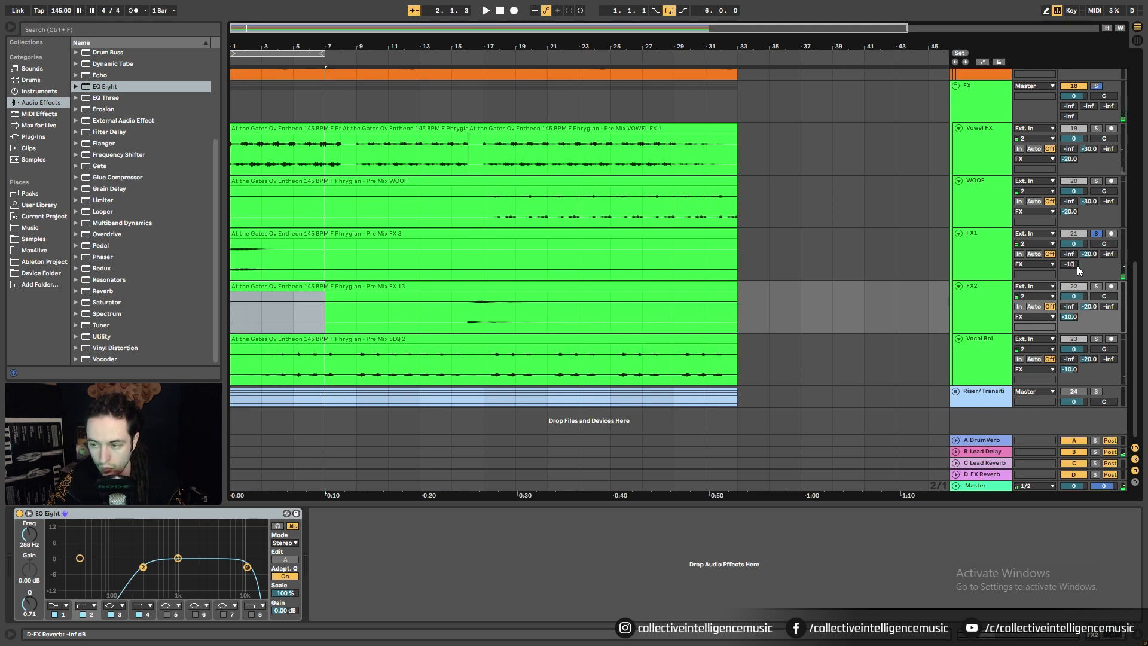
{"action": "key", "text": "ctrl+z"}
{"action": "key", "text": "space"}
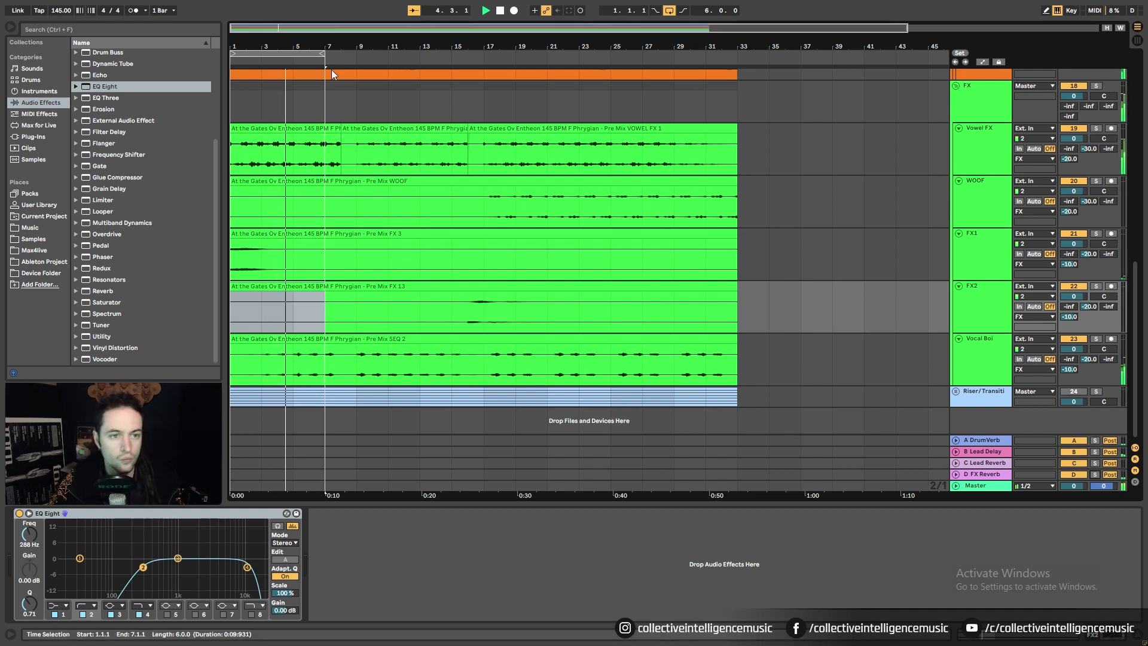
Step: Extend the loop to bar 33, toggle the FX Reverb return during playback and show Vocal Boi's devices
{"action": "left_click_drag", "start_coordinate": [323, 54], "coordinate": [737, 55]}
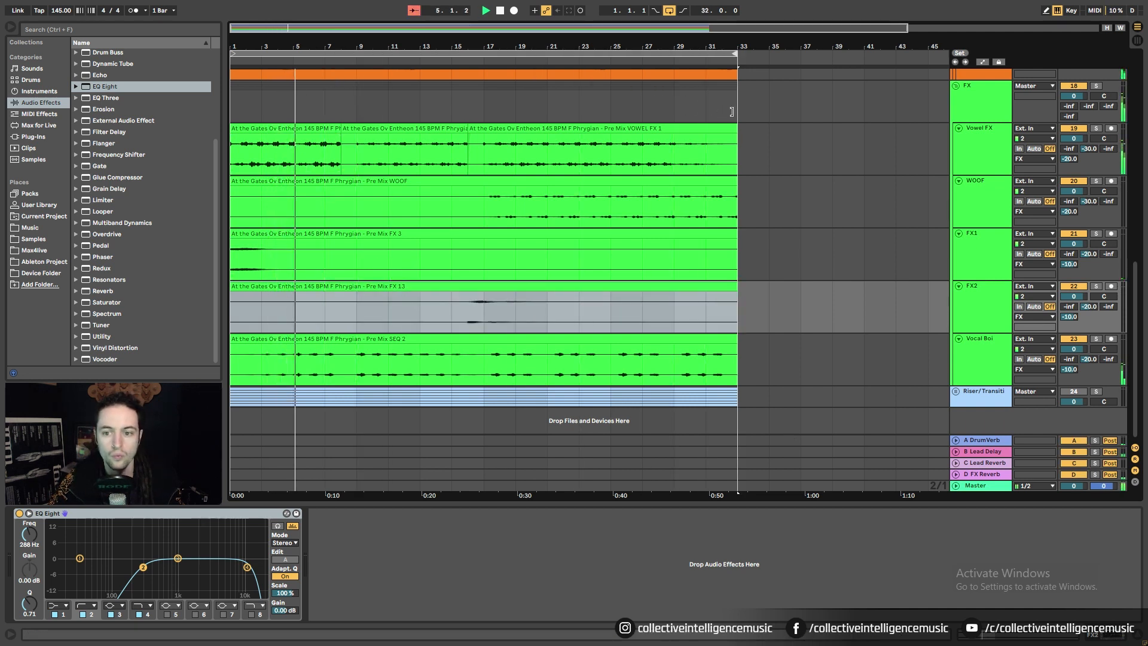
{"action": "left_click", "coordinate": [1074, 474]}
{"action": "left_click", "coordinate": [995, 359]}
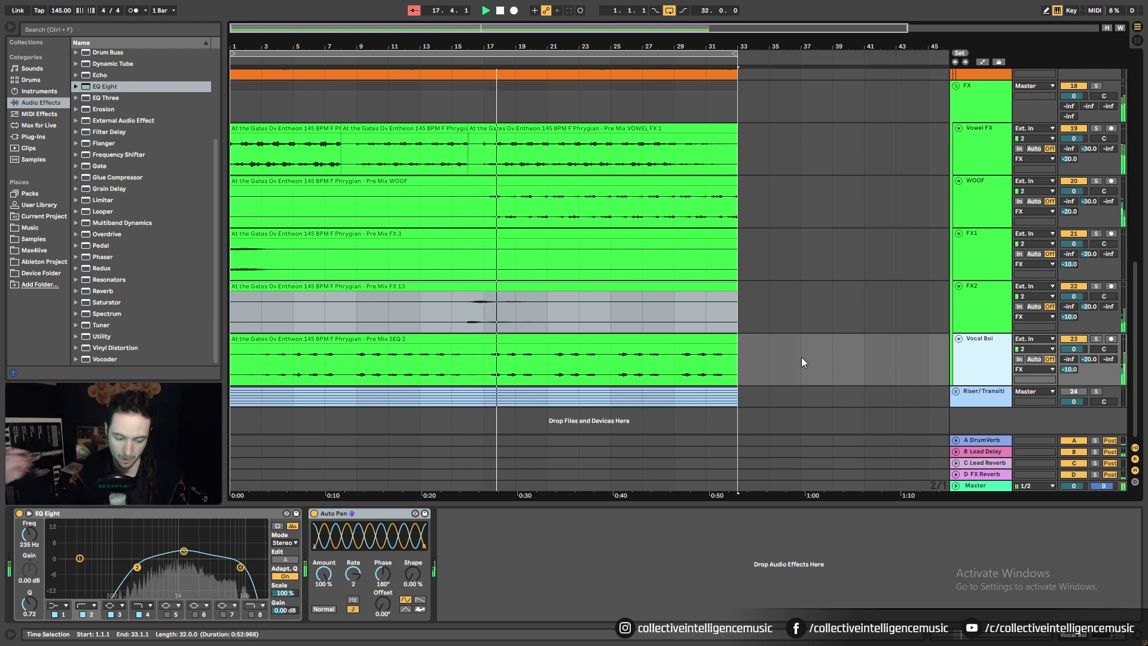
Step: Look over the FX tracks while all of them play together, and select the FX group track
{"action": "scroll", "coordinate": [808, 320], "scroll_direction": "up", "scroll_amount": 4}
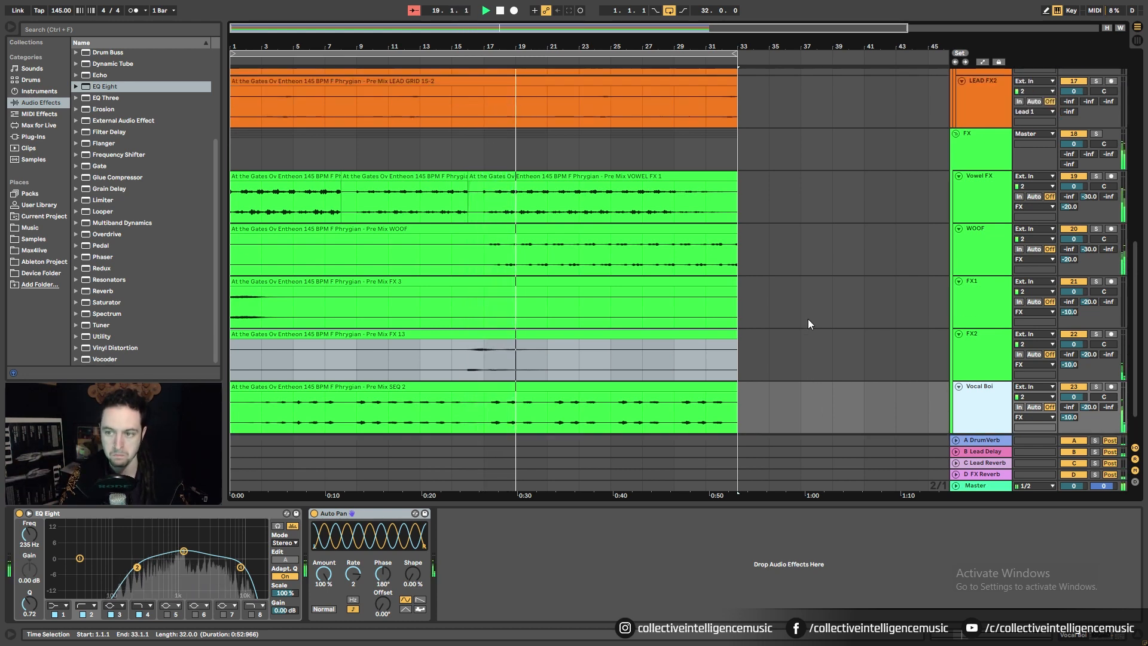
{"action": "scroll", "coordinate": [807, 321], "scroll_direction": "down", "scroll_amount": 4}
{"action": "left_click", "coordinate": [716, 363]}
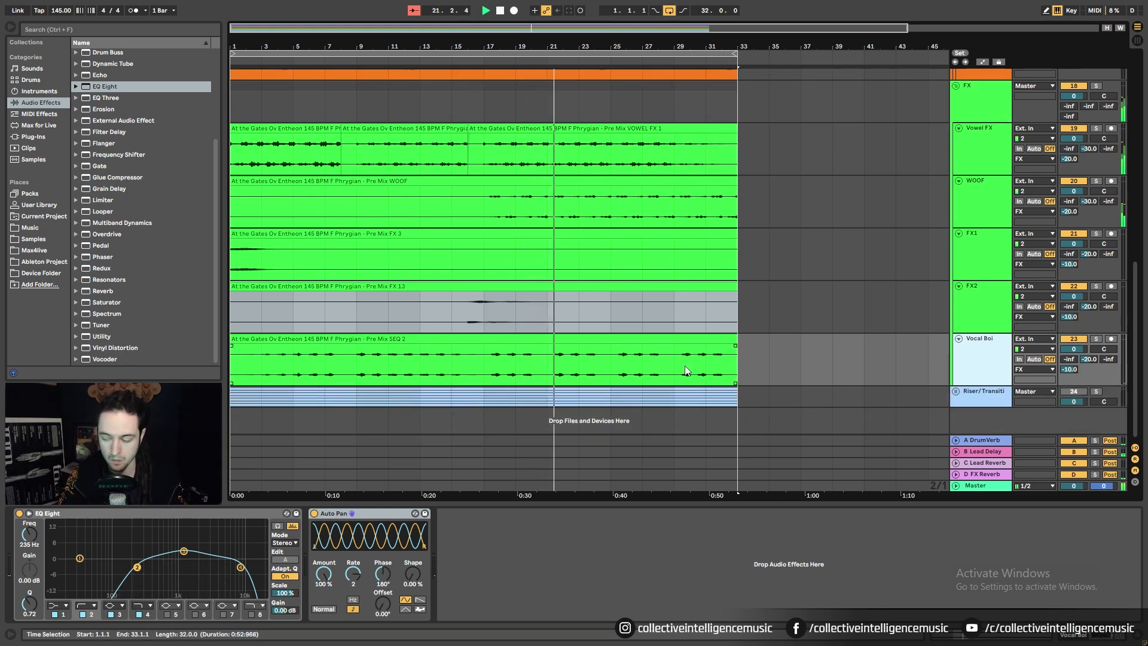
{"action": "scroll", "coordinate": [685, 369], "scroll_direction": "up", "scroll_amount": 3}
{"action": "scroll", "coordinate": [686, 370], "scroll_direction": "down", "scroll_amount": 1}
{"action": "scroll", "coordinate": [685, 367], "scroll_direction": "down", "scroll_amount": 2}
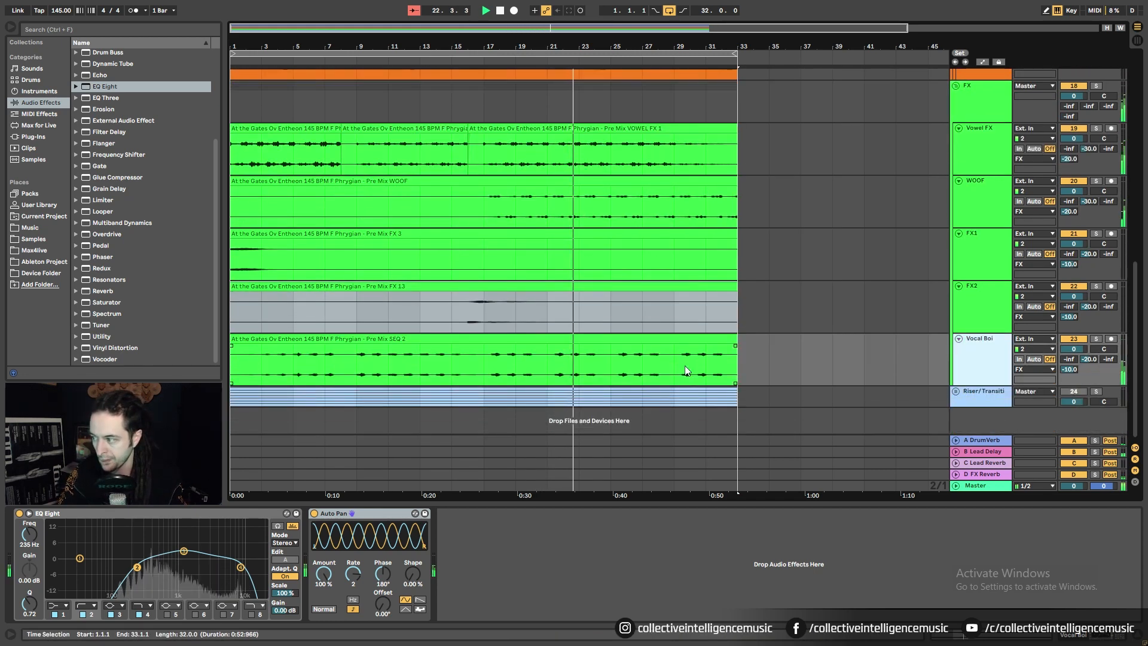
{"action": "left_click", "coordinate": [992, 106]}
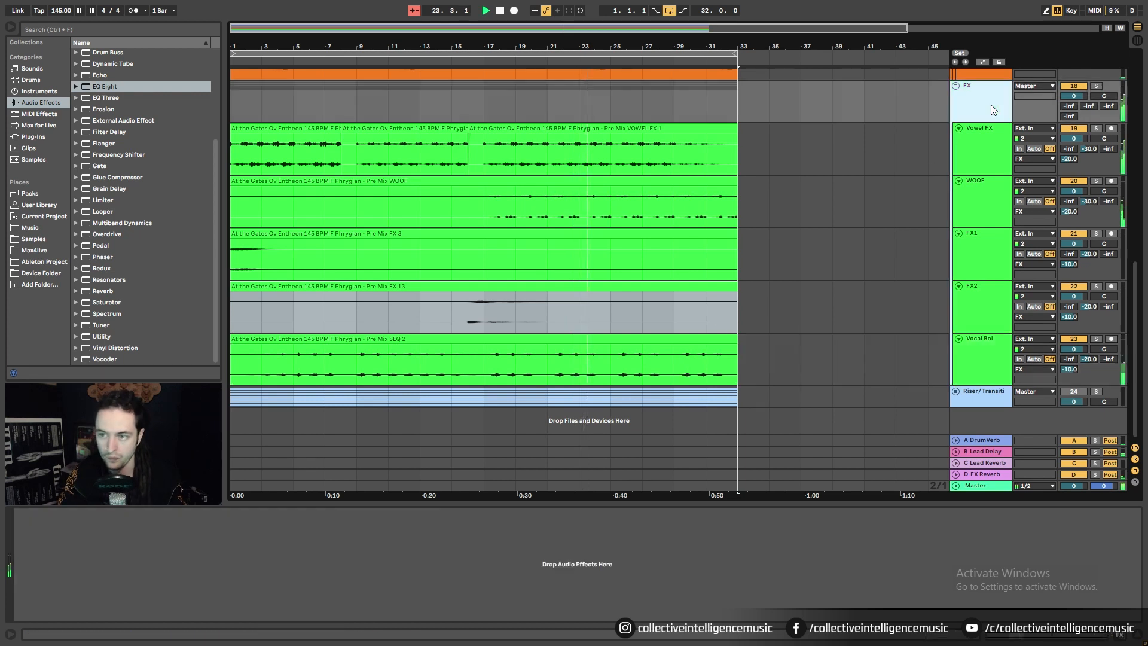
Step: Solo the FX group to listen to it on its own and clear the solo again
{"action": "left_click", "coordinate": [1096, 86]}
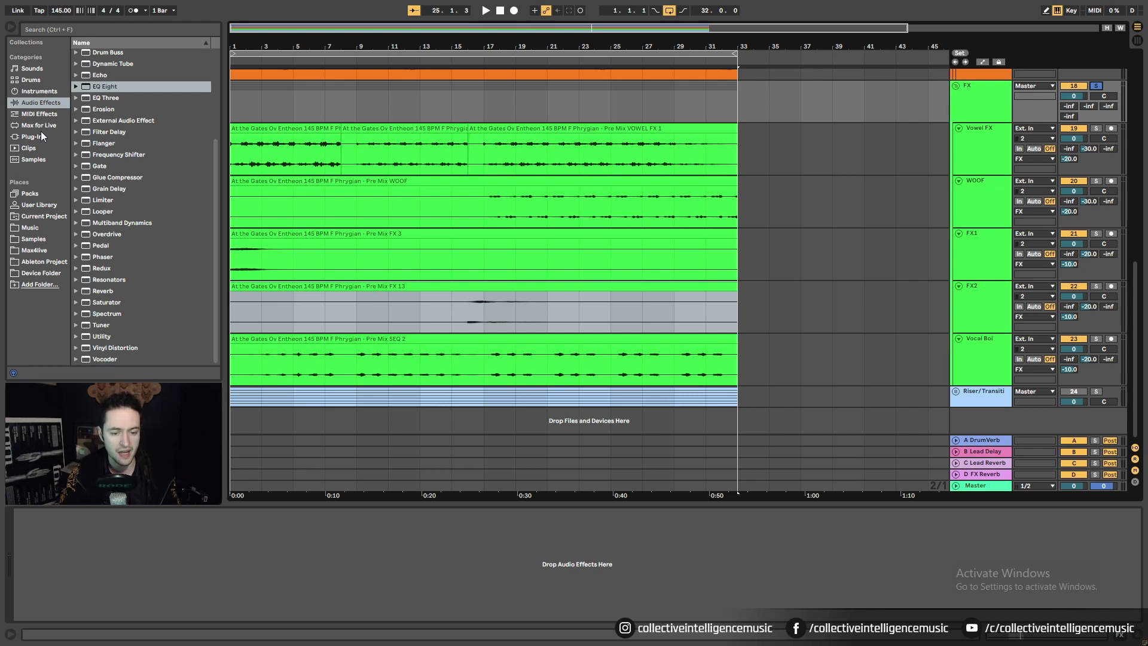
{"action": "scroll", "coordinate": [507, 109], "scroll_direction": "up", "scroll_amount": 5}
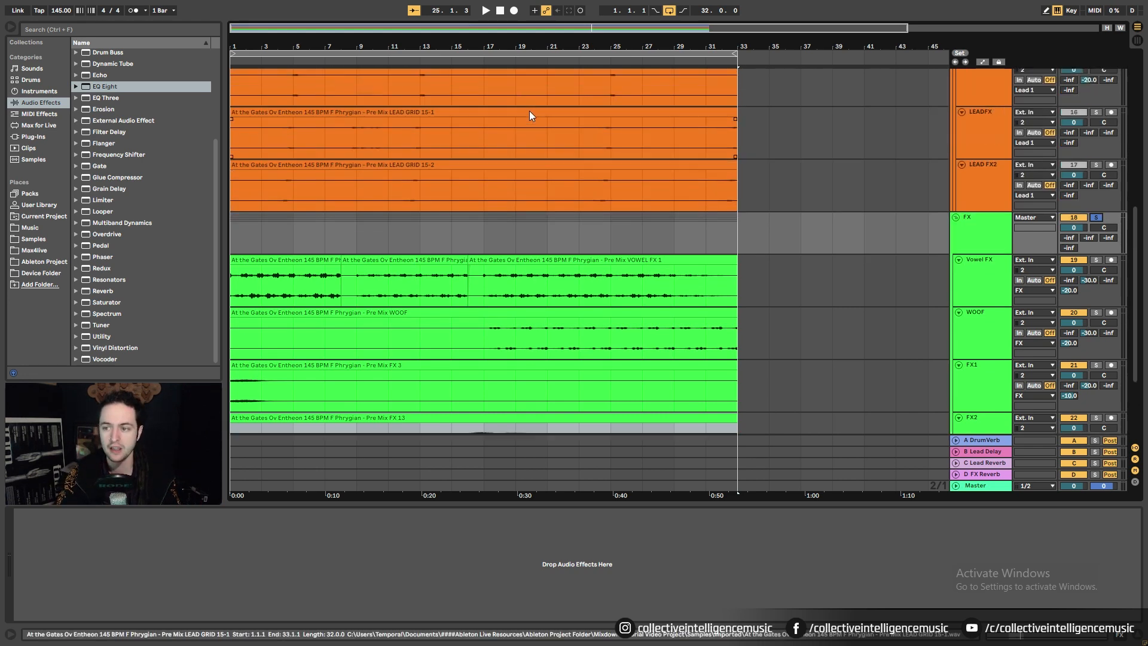
{"action": "left_click", "coordinate": [1096, 253]}
Step: Collapse the FX, Leads and Kick n Bass groups so the arrangement shows only the group tracks
{"action": "scroll", "coordinate": [842, 272], "scroll_direction": "up", "scroll_amount": 3}
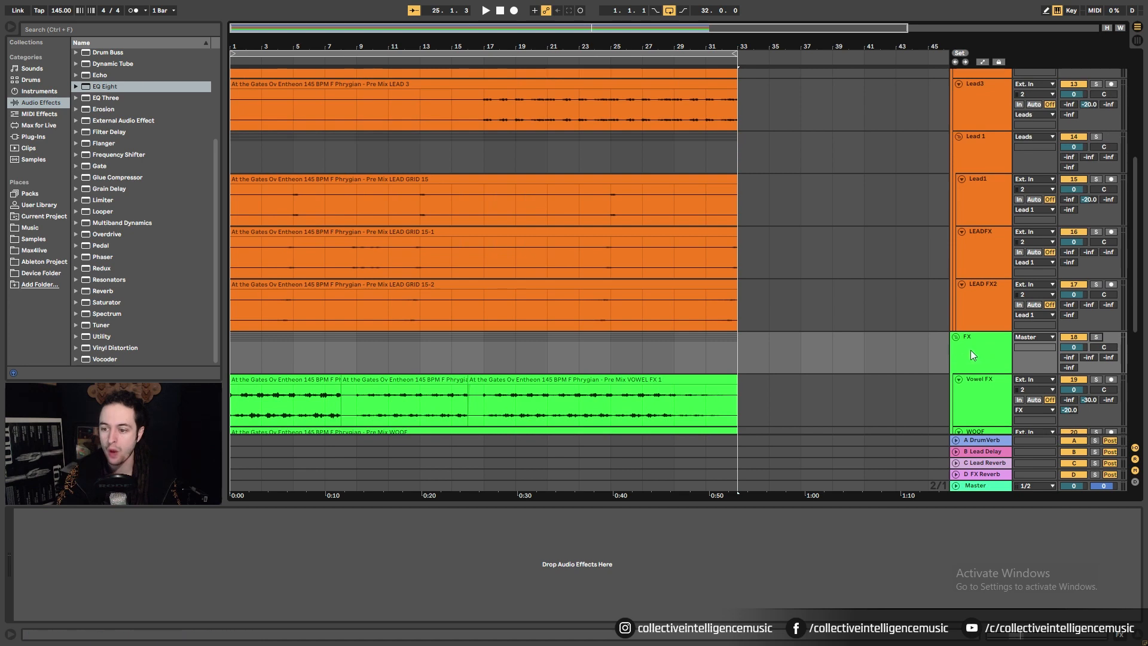
{"action": "left_click", "coordinate": [956, 337]}
{"action": "scroll", "coordinate": [965, 336], "scroll_direction": "up", "scroll_amount": 7}
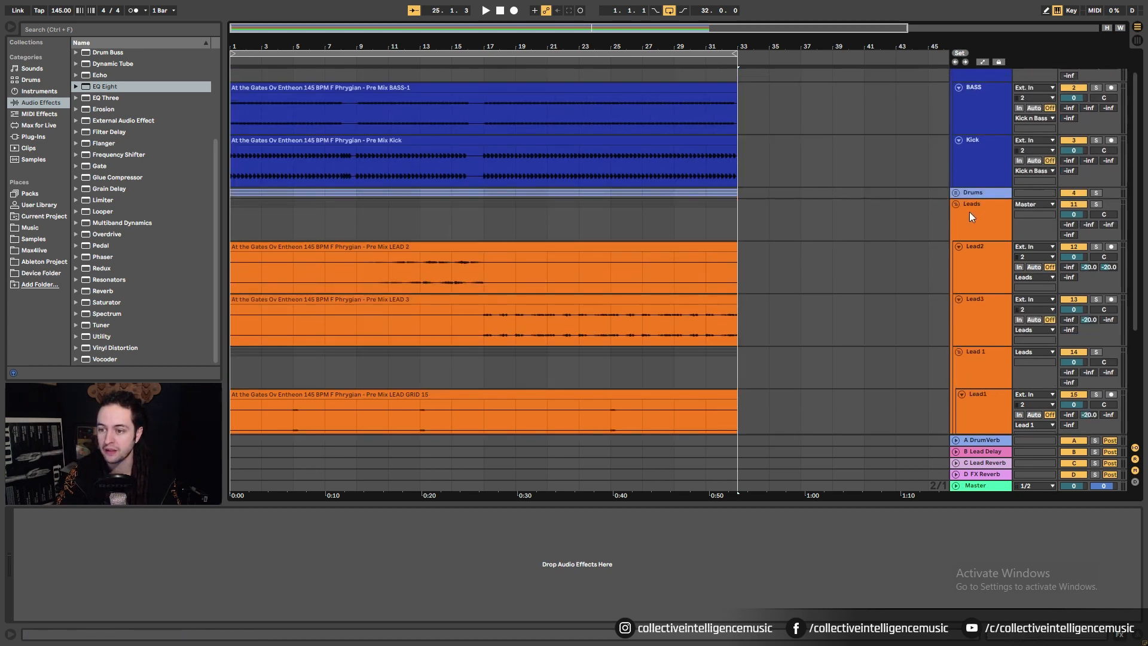
{"action": "left_click", "coordinate": [955, 204]}
{"action": "left_click", "coordinate": [956, 74]}
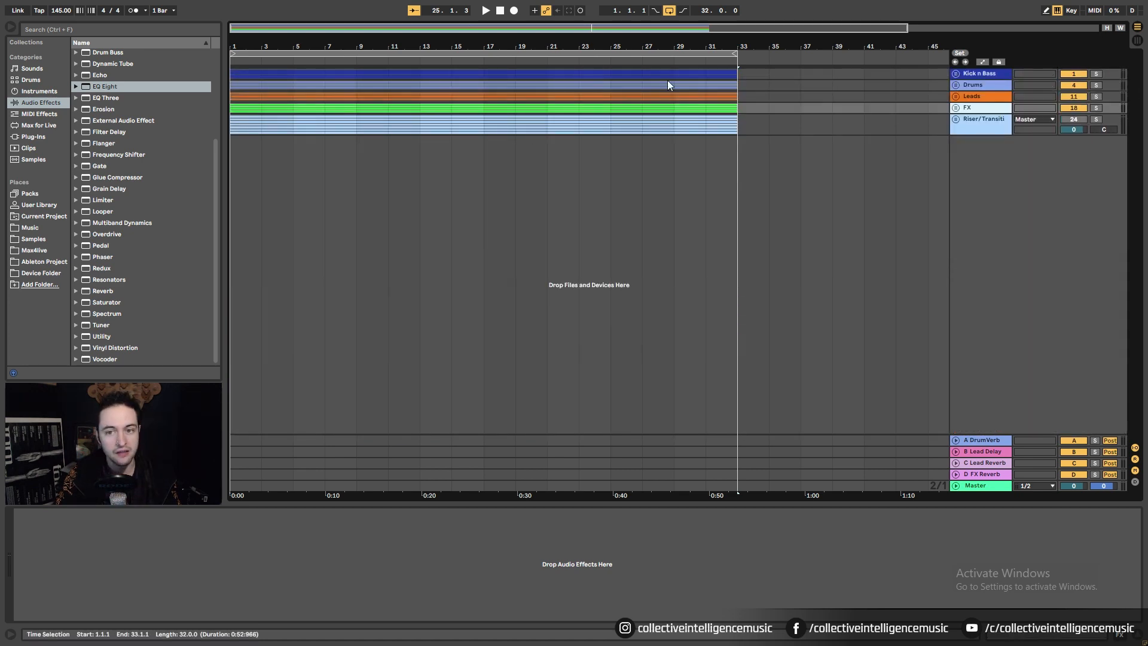
Step: Extend the loop end to bar 35 and play all the groups together from bar 1
{"action": "left_click_drag", "start_coordinate": [740, 56], "coordinate": [766, 54]}
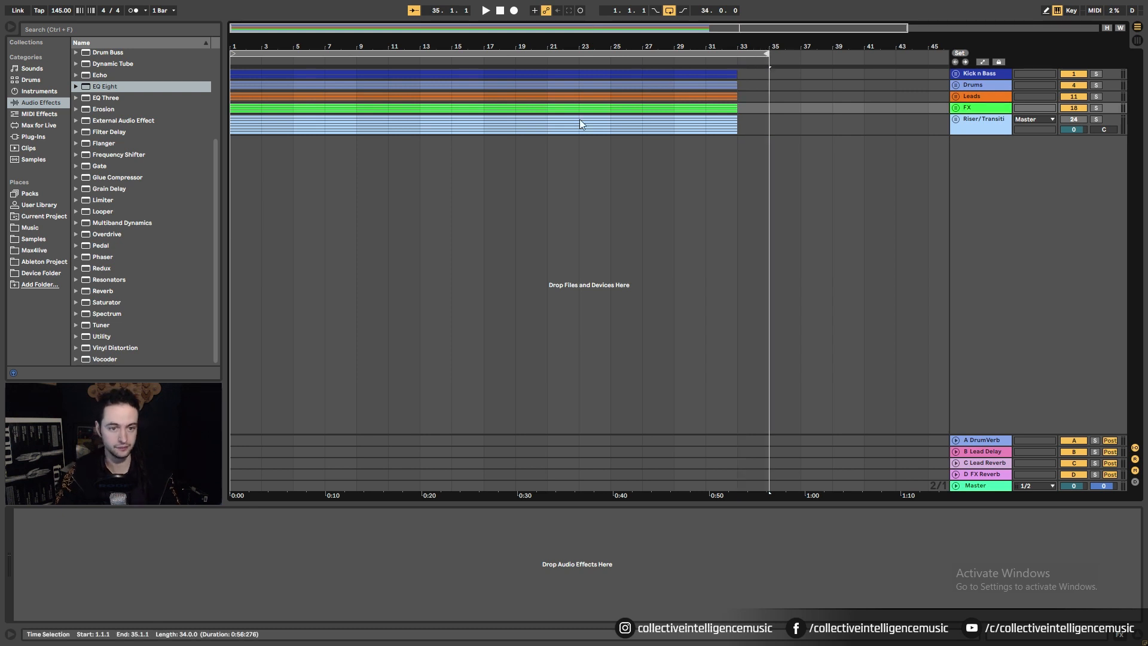
{"action": "left_click", "coordinate": [956, 119]}
{"action": "left_click", "coordinate": [956, 119]}
{"action": "left_click", "coordinate": [1003, 130]}
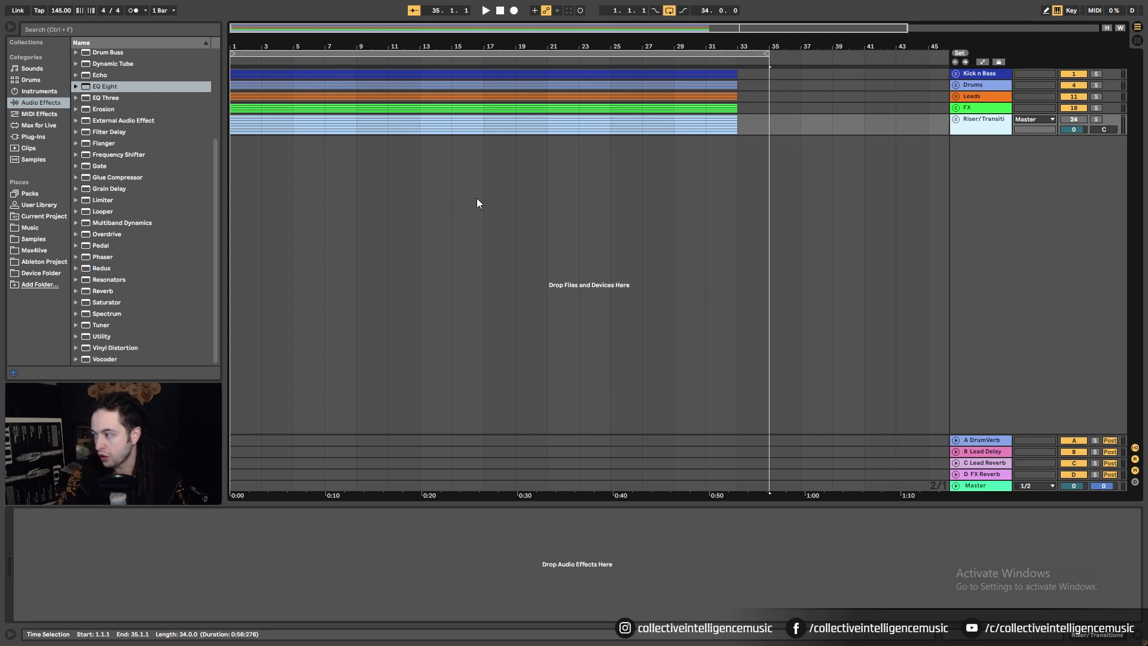
{"action": "left_click", "coordinate": [231, 105]}
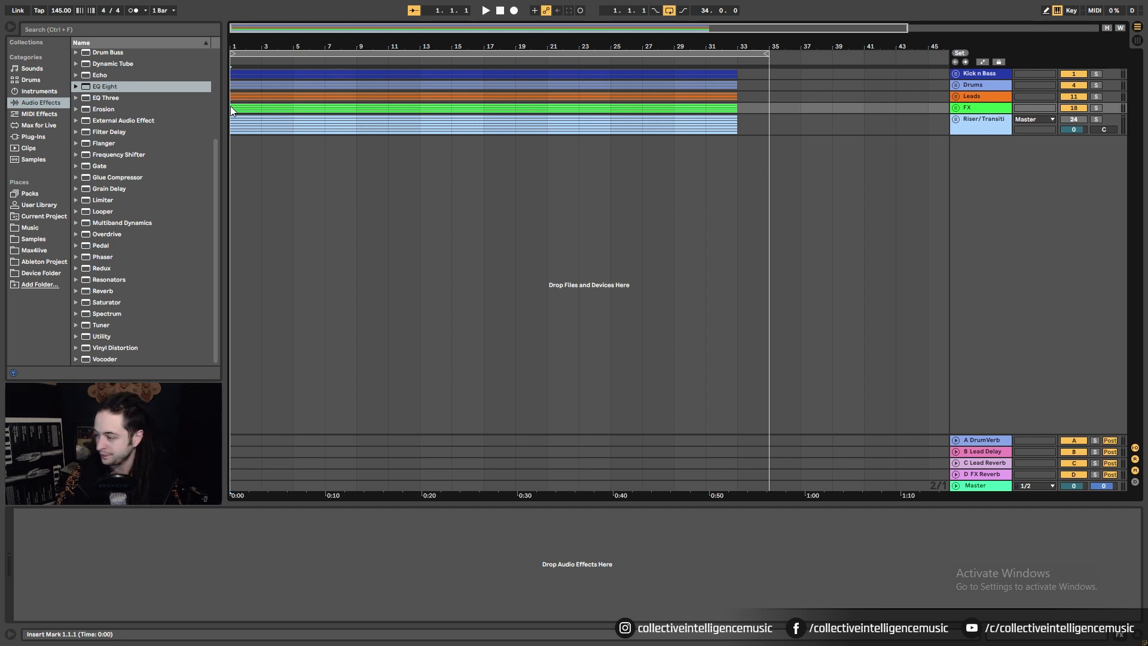
{"action": "key", "text": "space"}
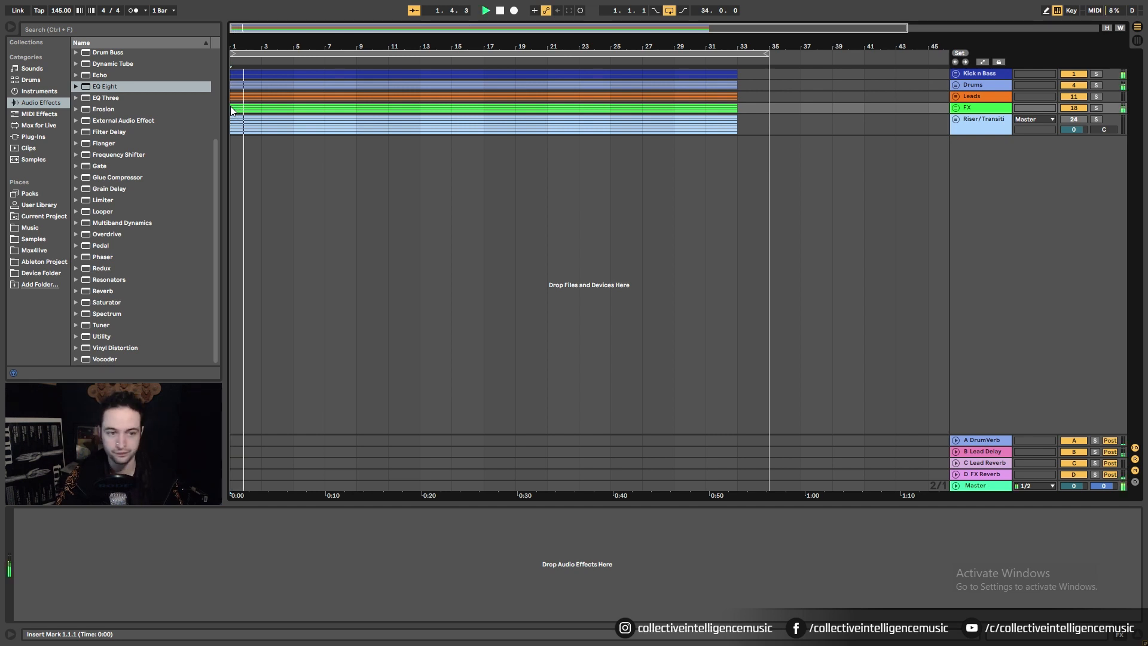